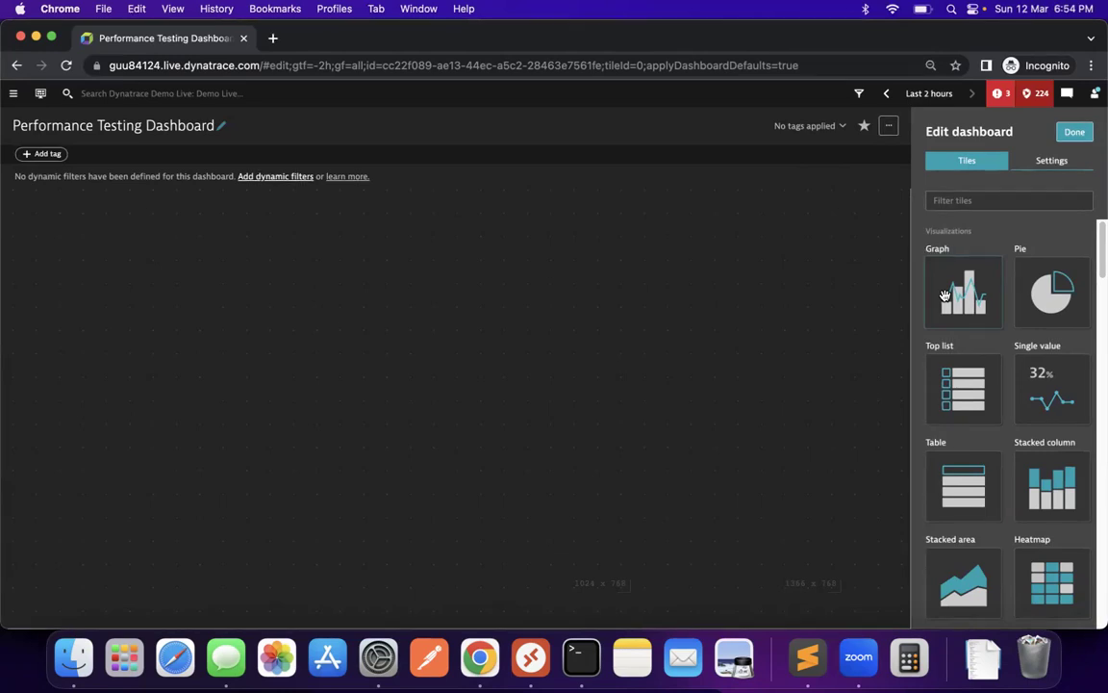
Add a Graph tile at the upper-left of the empty dashboard and title it "CPU Utilization %"
left_click_drag(944, 295, 101, 289)
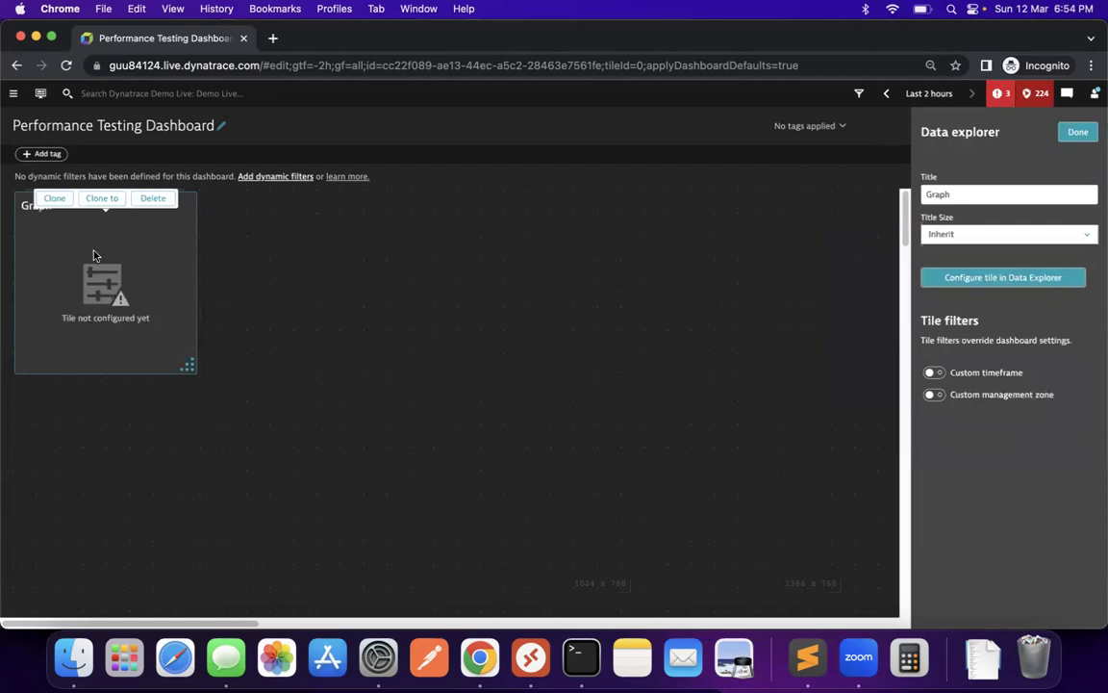
left_click(977, 197)
key("BackSpace")
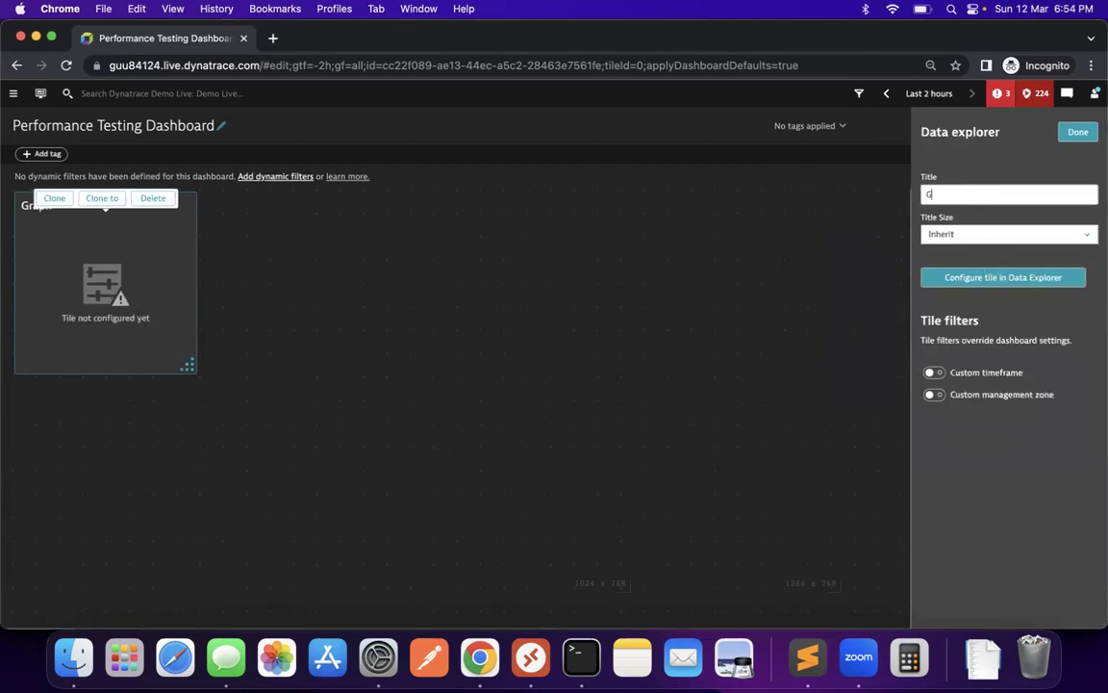
type("CPU Utilization")
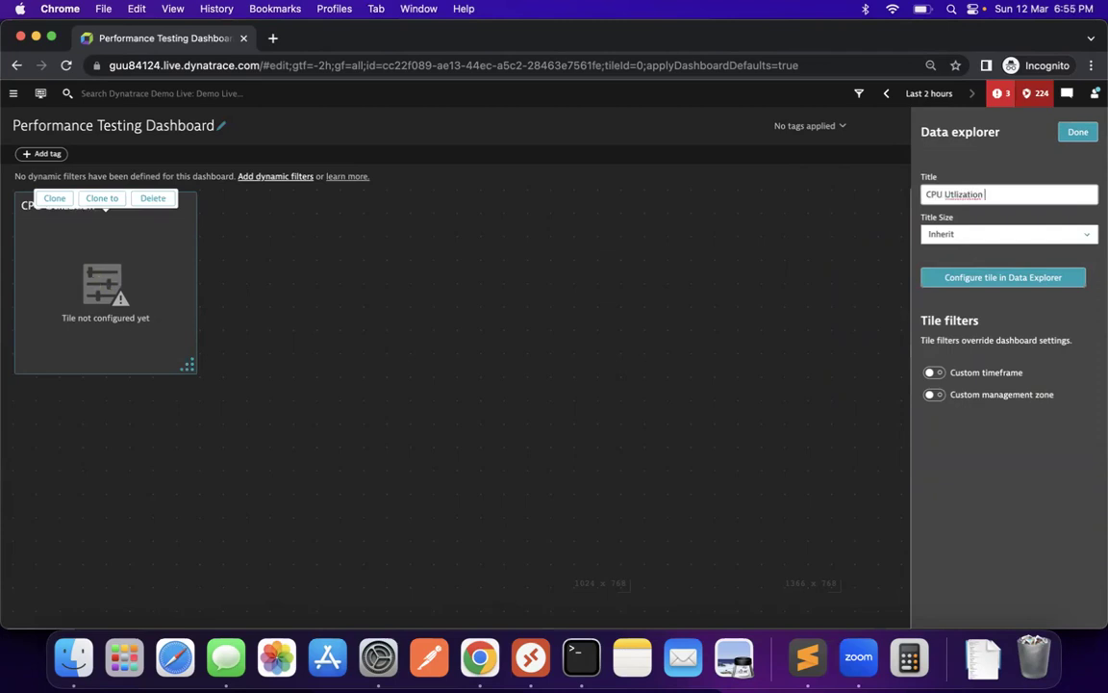
right_click(977, 194)
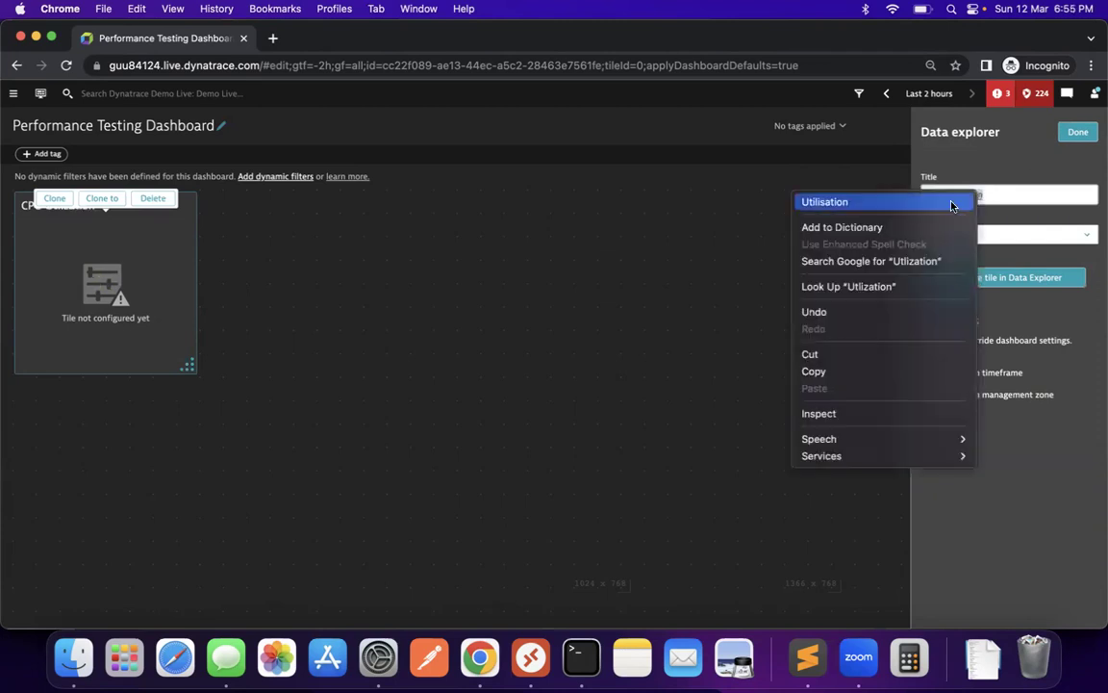
left_click(899, 204)
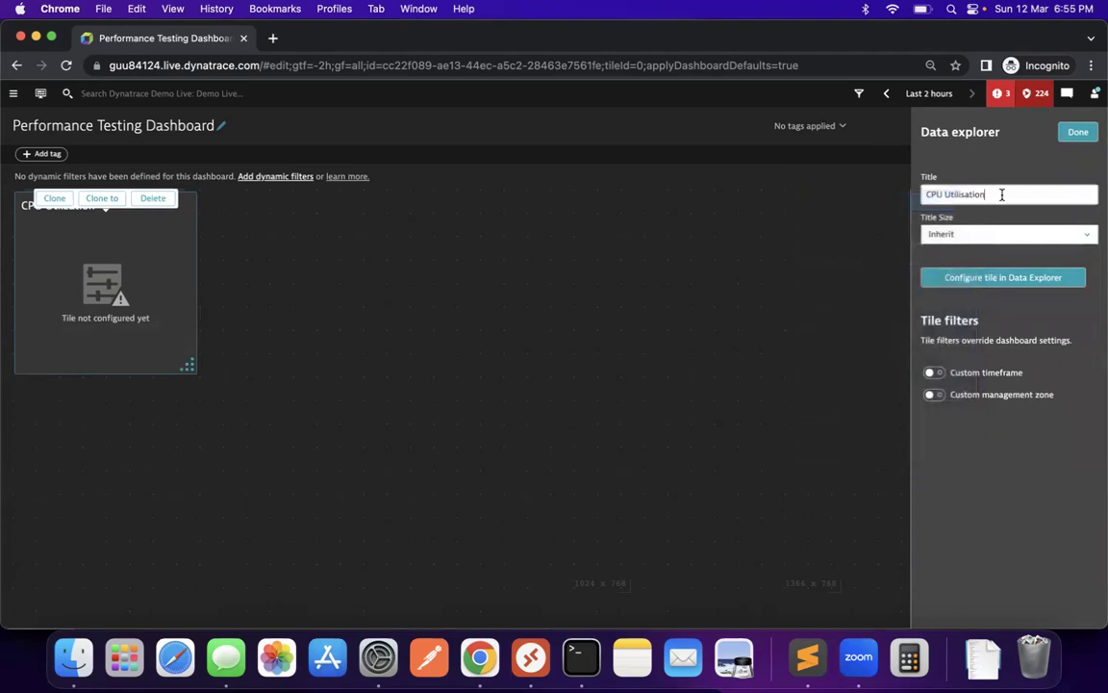
key("BackSpace")
key("BackSpace")
type("ization %")
Configure the CPU Utilization % tile in Data Explorer with the host metric "CPU usage %"
left_click(1016, 281)
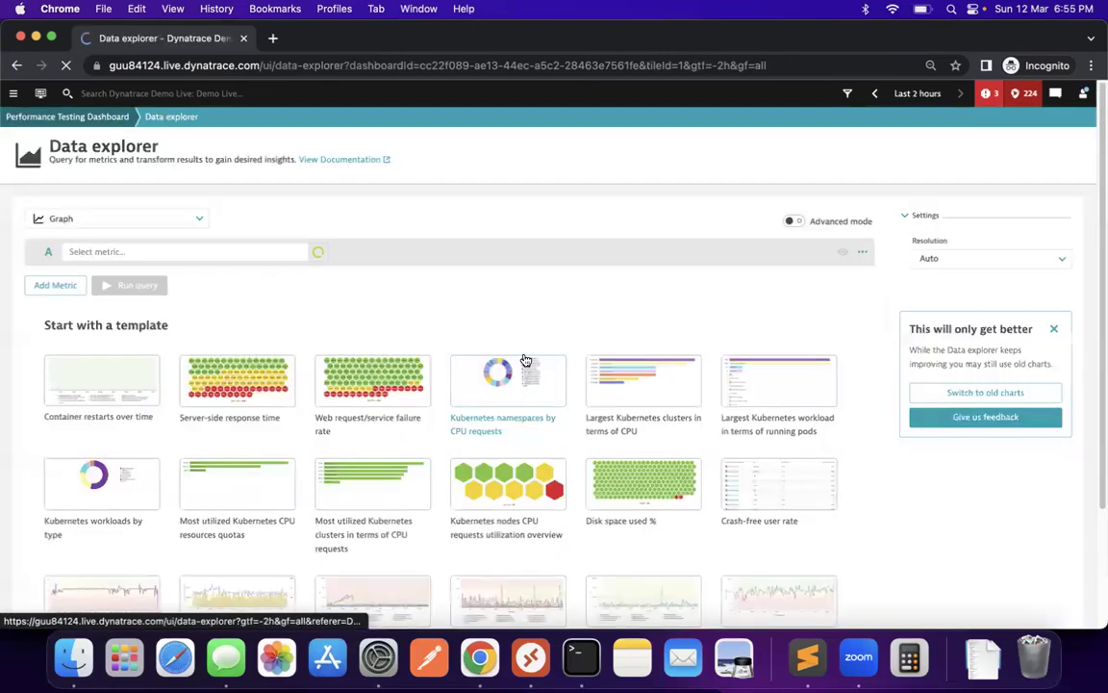
left_click(150, 252)
type("cpu")
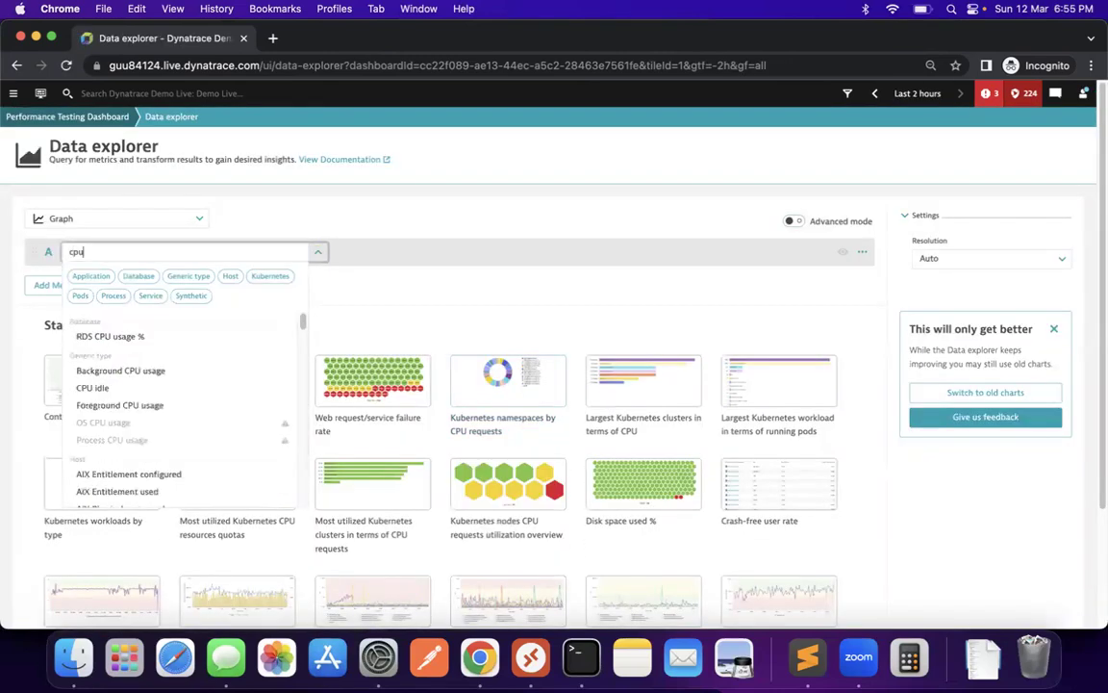
scroll(302, 324, "down", 5)
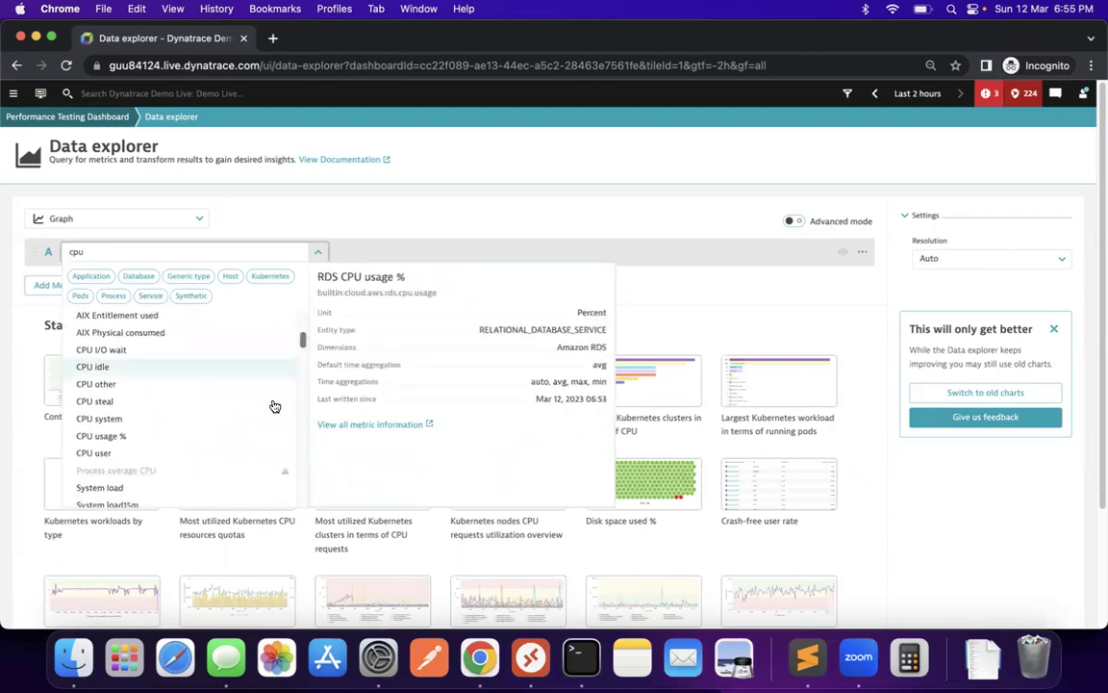
left_click(193, 438)
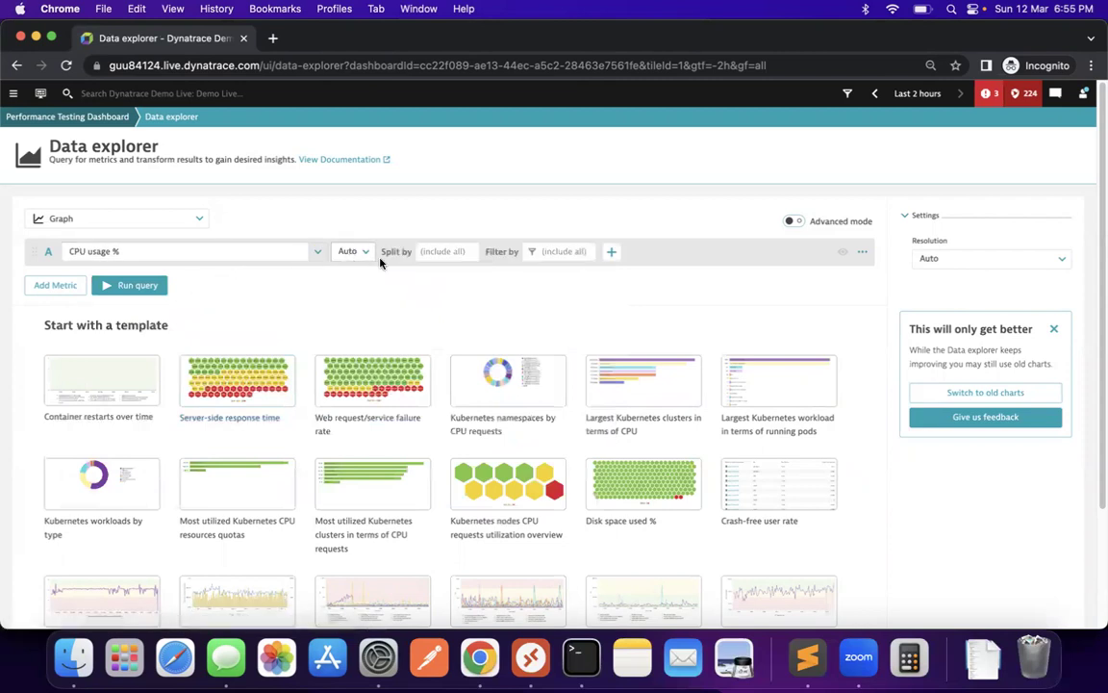
Split the CPU usage % metric by Host and filter it to the host name CF1-tomcatjms
left_click(443, 251)
left_click(443, 268)
left_click(579, 252)
left_click(606, 271)
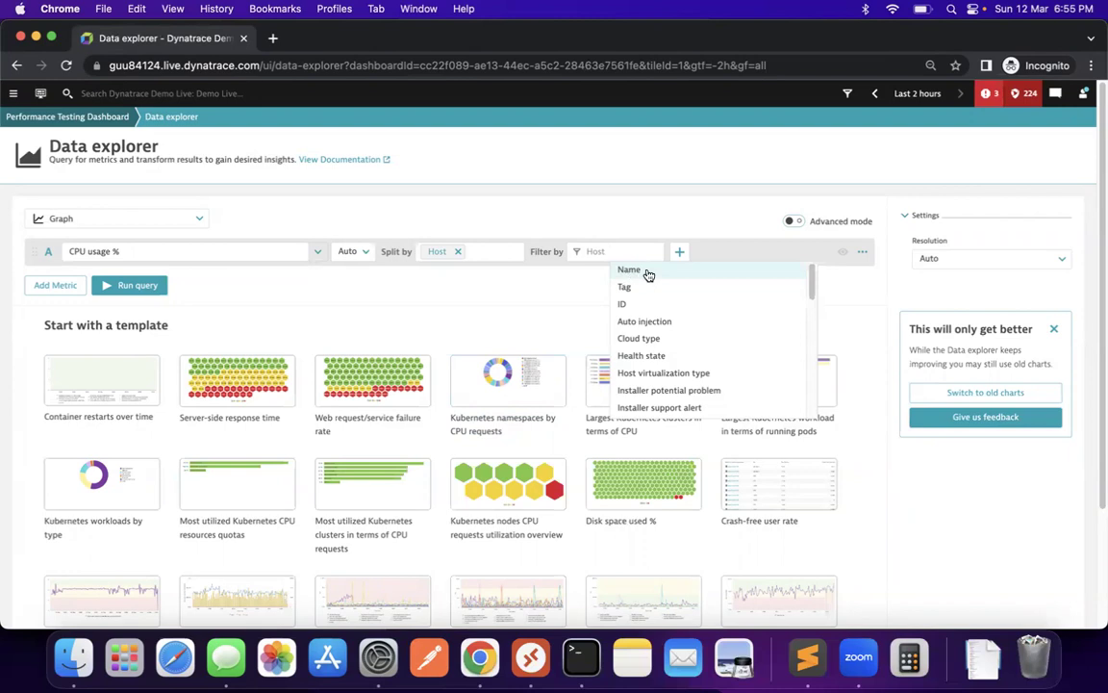
left_click(648, 275)
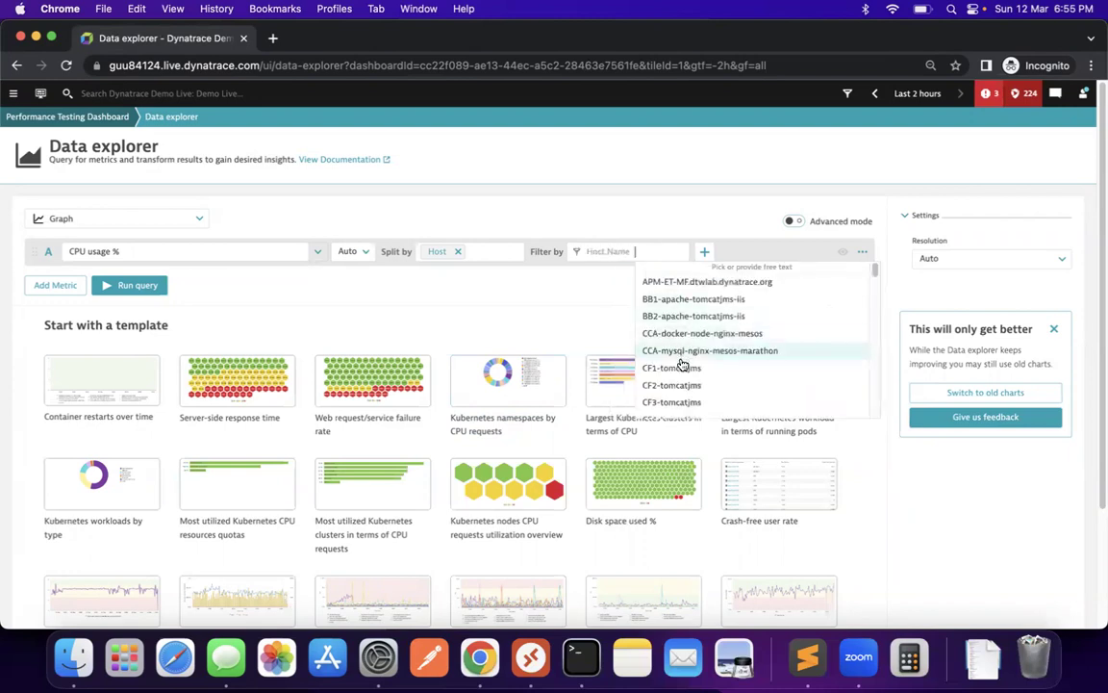
left_click(725, 372)
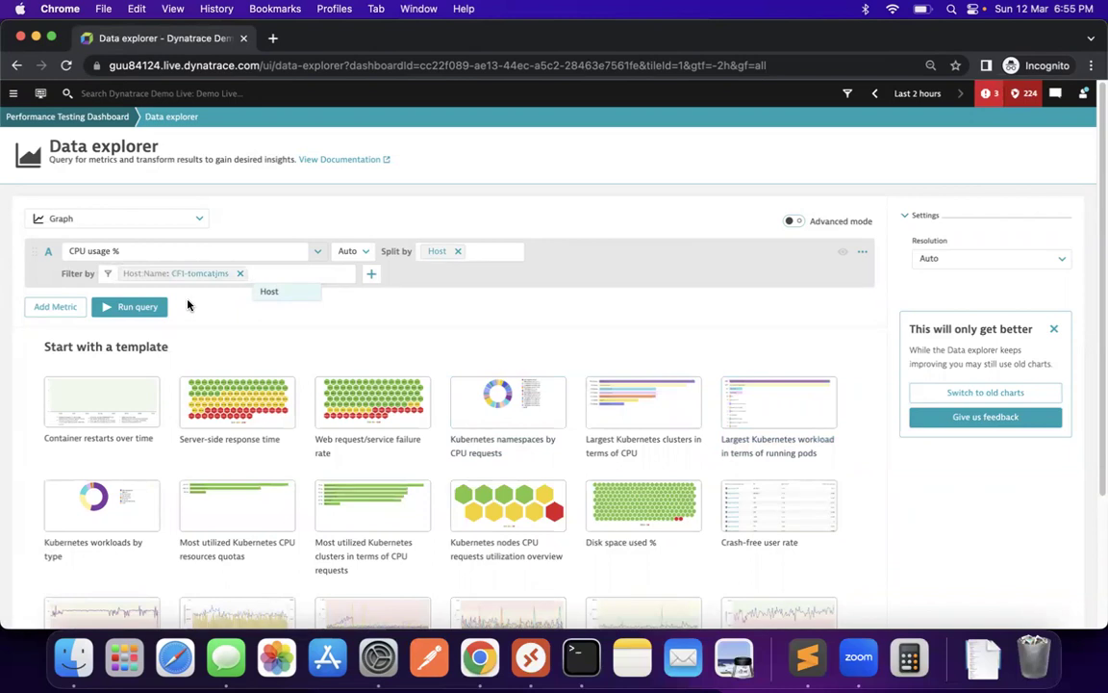
Run the CPU usage % query and save it to the dashboard, widening the CPU Utilization % tile there
left_click(130, 306)
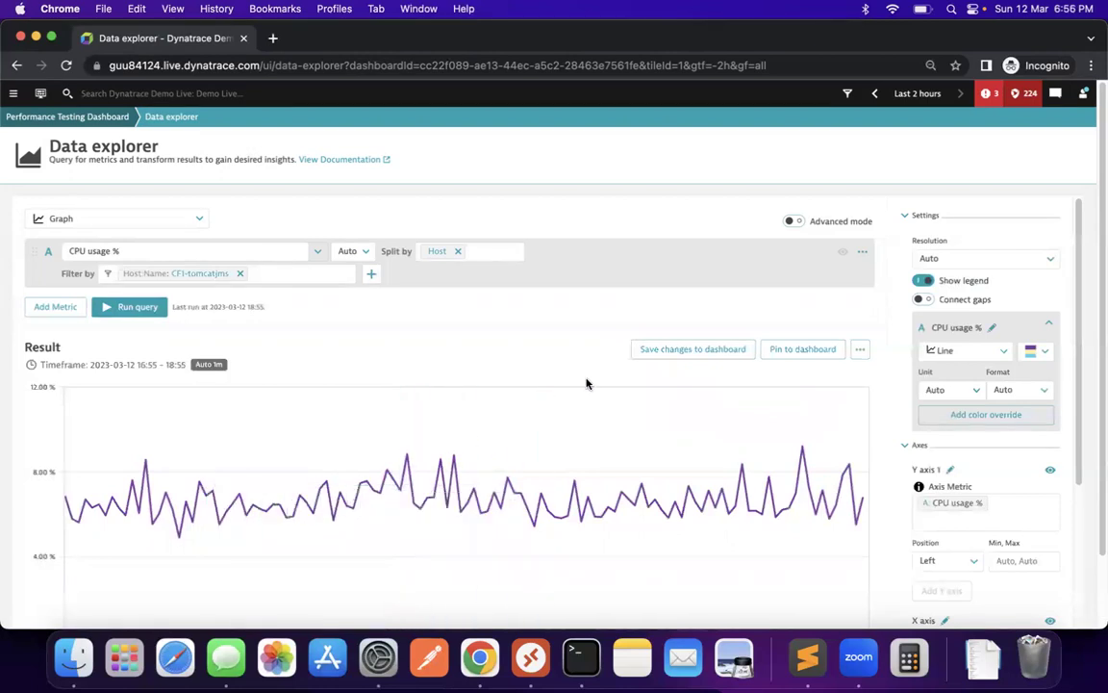
left_click(685, 358)
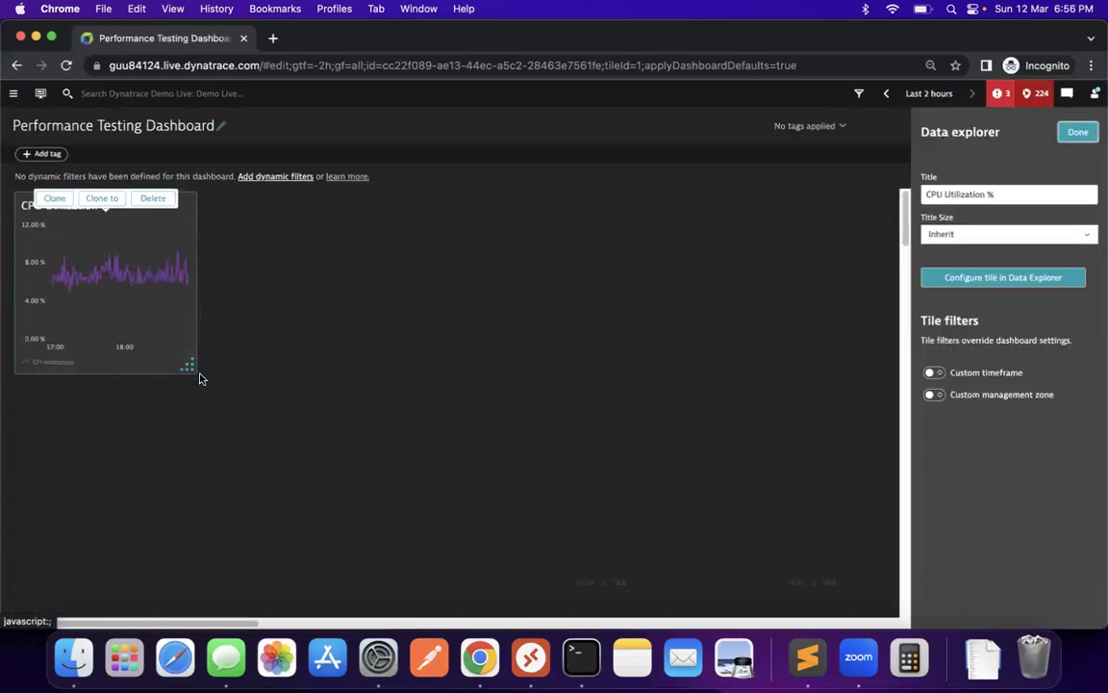
left_click_drag(190, 367, 315, 369)
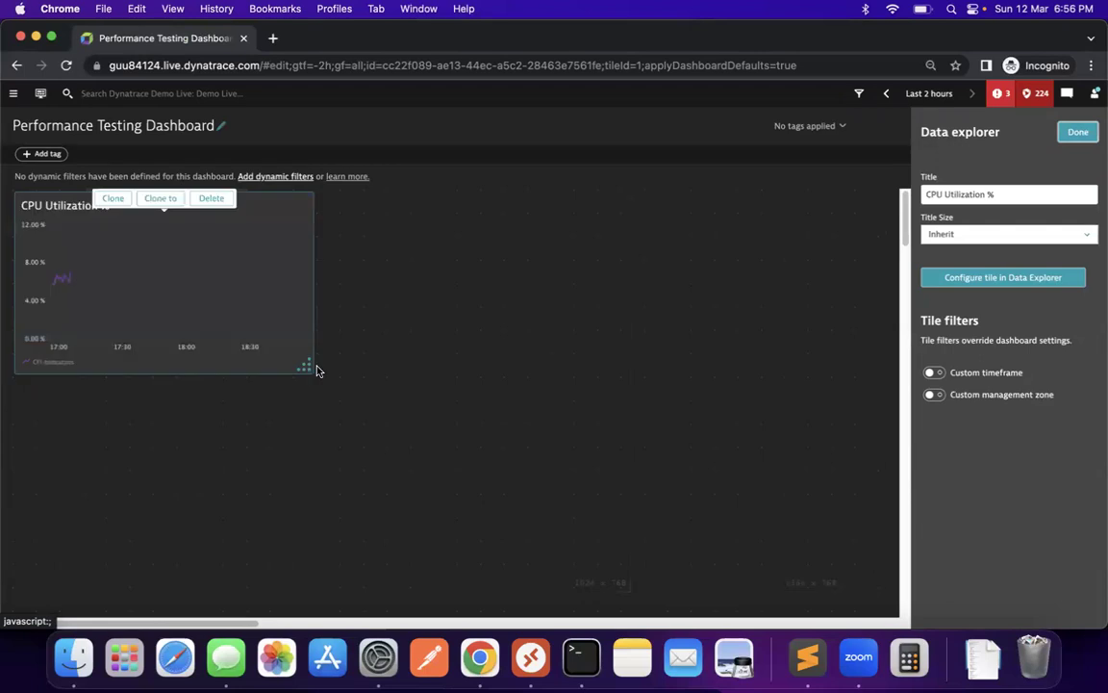
left_click(393, 258)
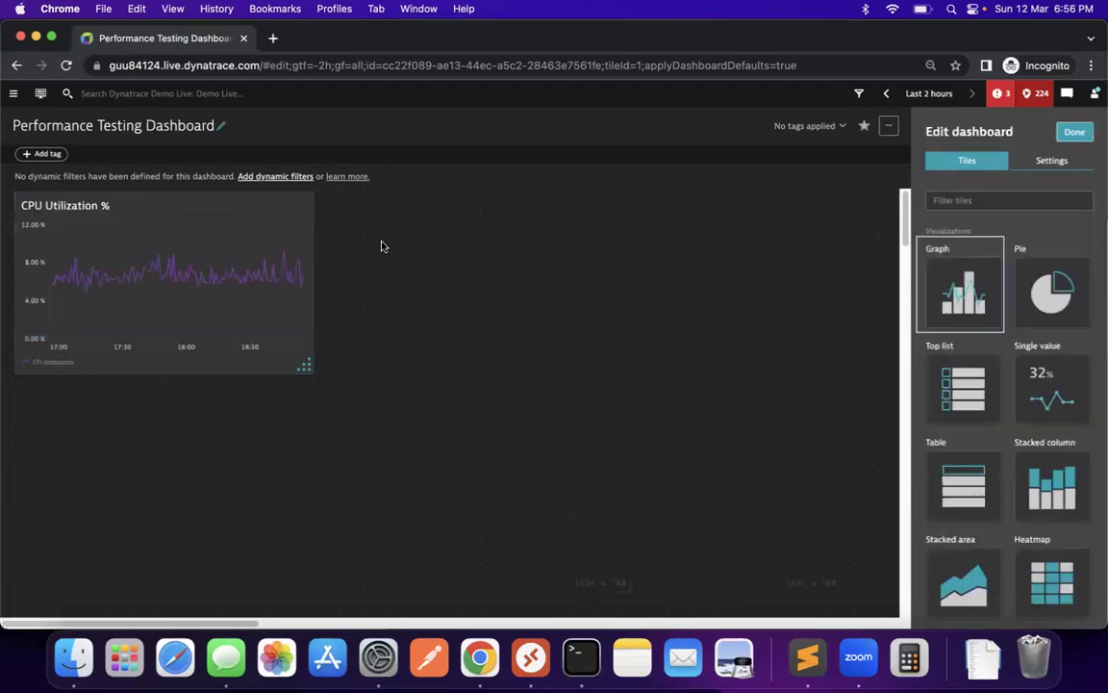
Add a second Graph tile beside the CPU Utilization % tile and title it "Memory utilization %"
left_click_drag(957, 281, 417, 281)
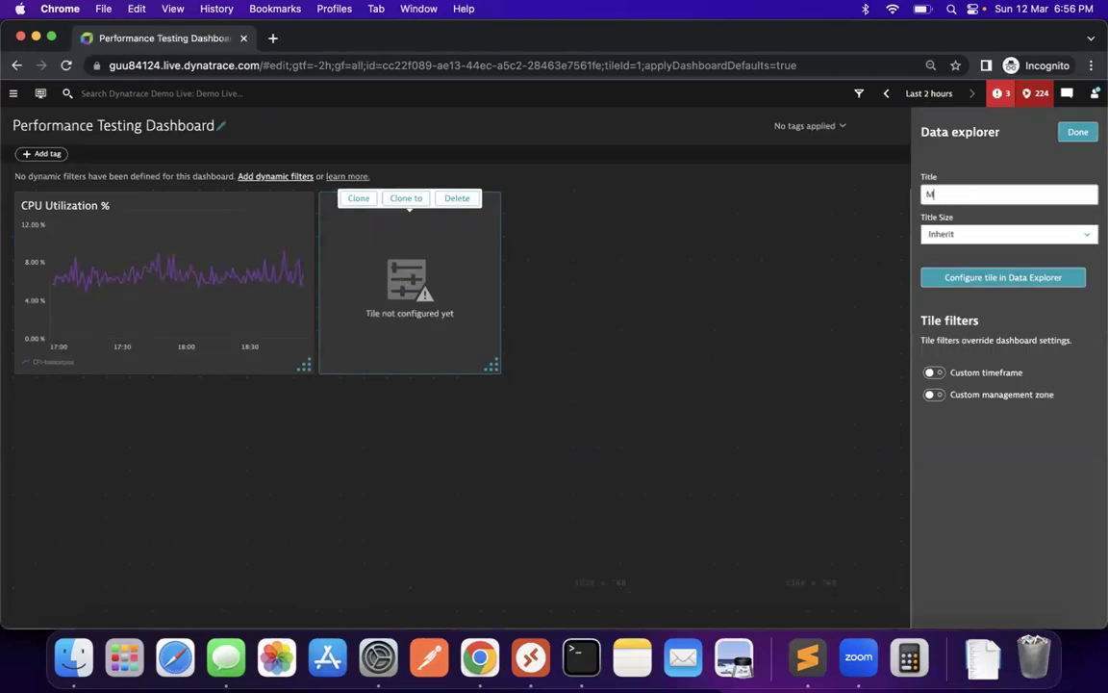
type("Memory u")
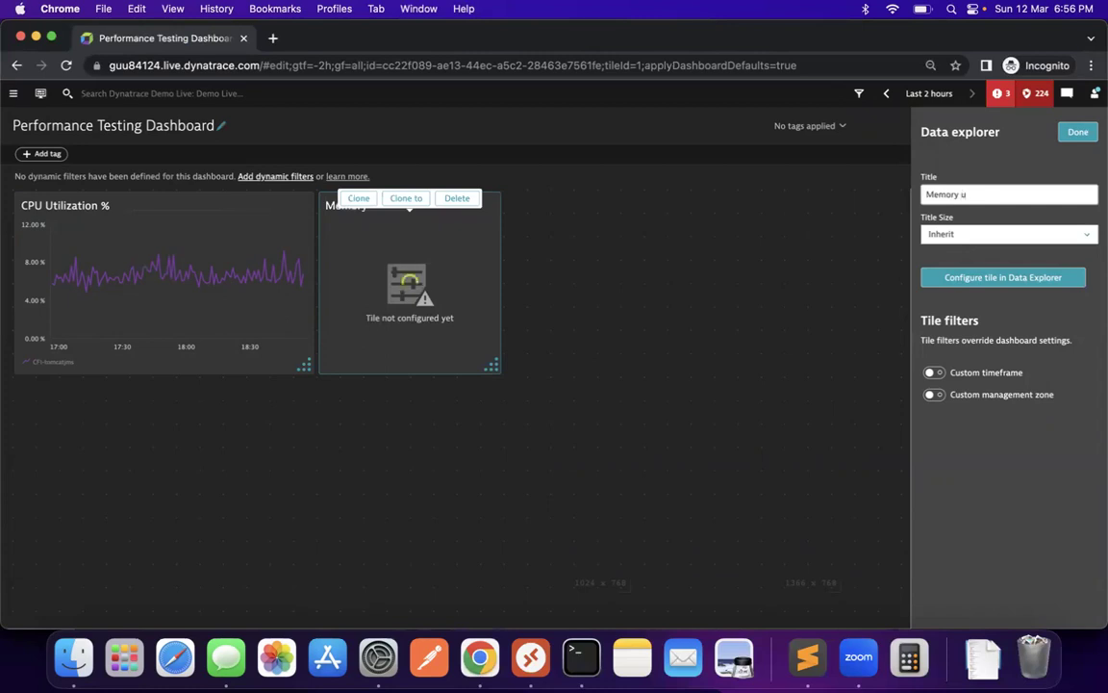
type("tilization %")
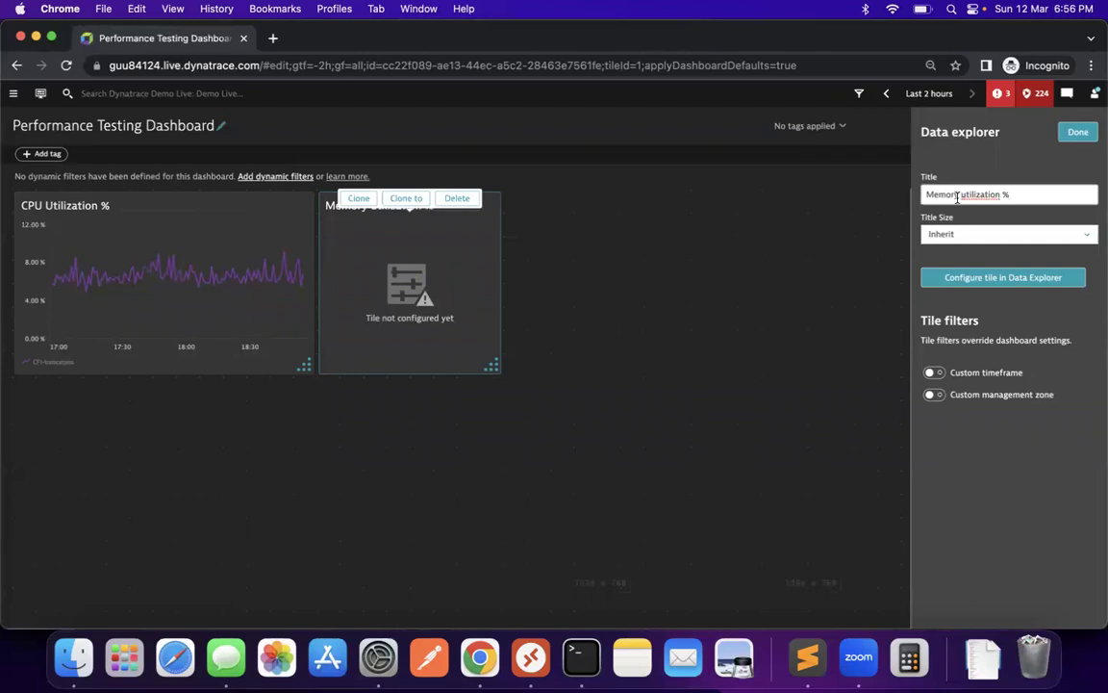
Configure the Memory utilization % tile in Data Explorer with the host metric "Memory used %"
left_click(978, 274)
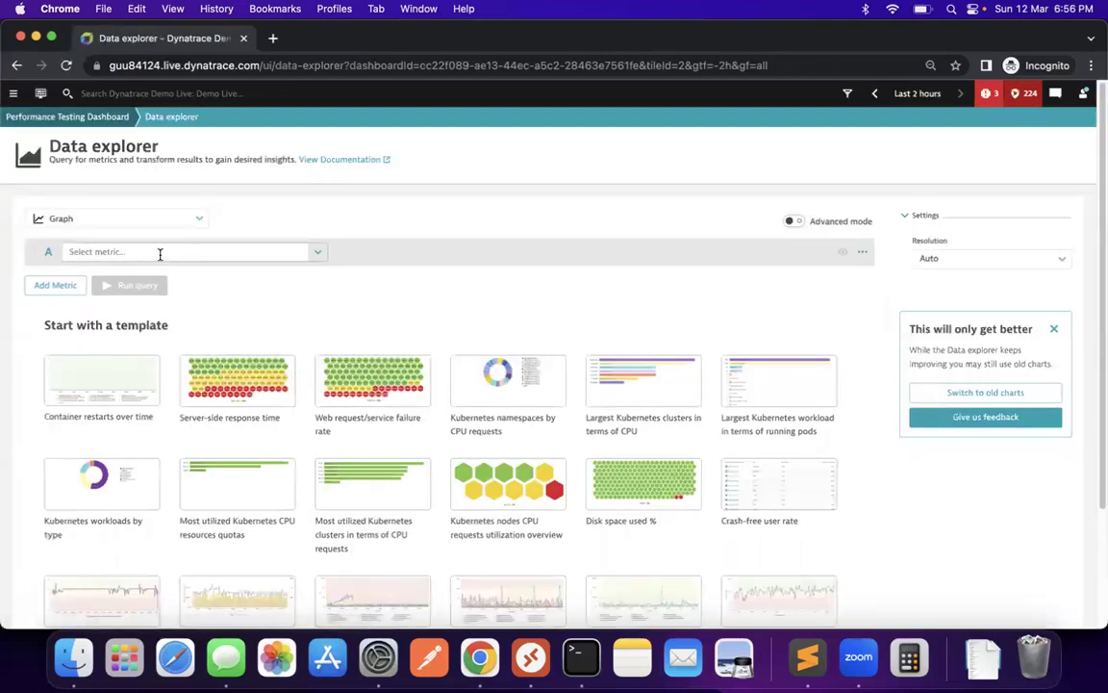
left_click(161, 251)
type("mem")
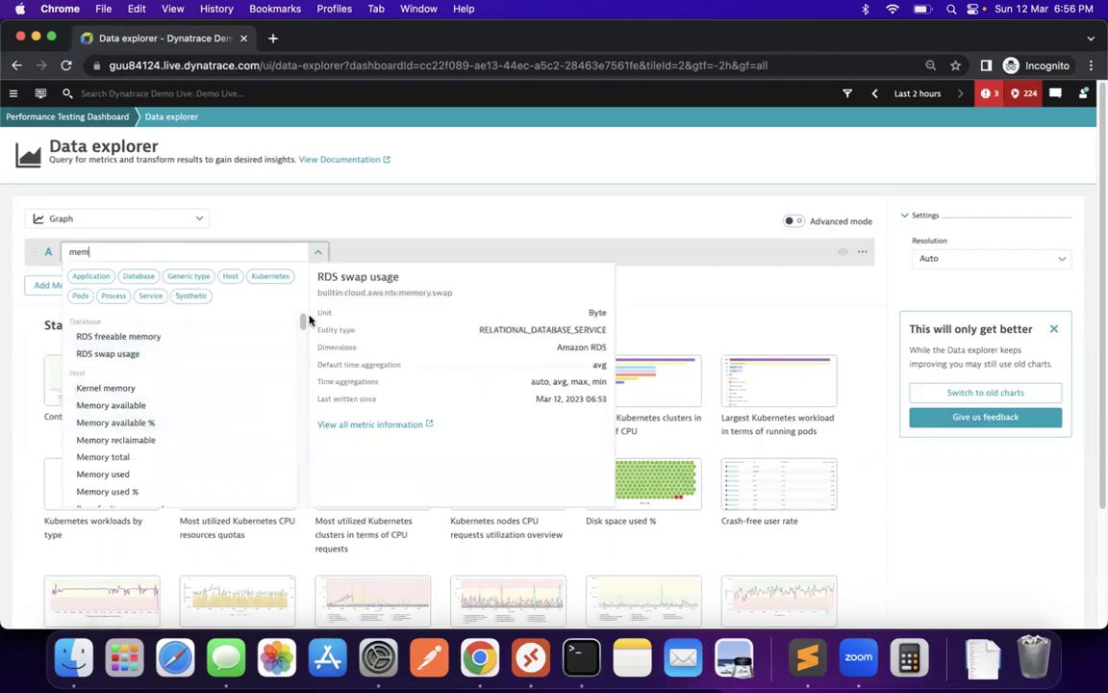
scroll(301, 324, "down", 1)
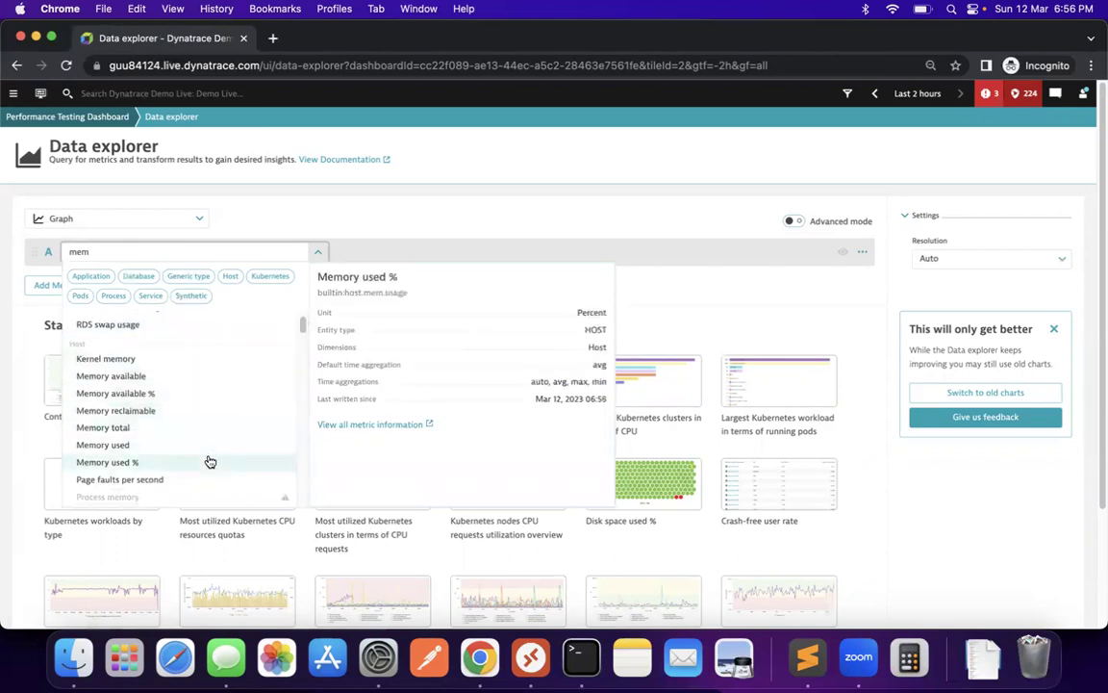
left_click(208, 461)
Split the Memory used % metric by Host and filter it to the host name CF1-tomcatjms
left_click(441, 251)
left_click(460, 269)
left_click(589, 251)
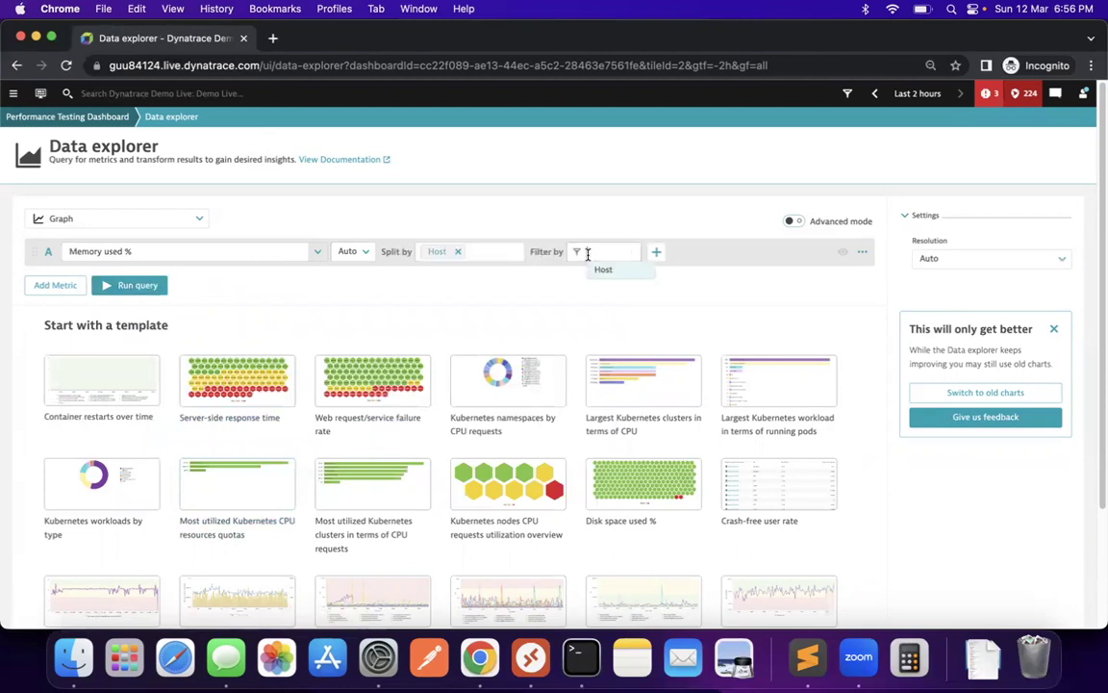
left_click(598, 269)
left_click(647, 272)
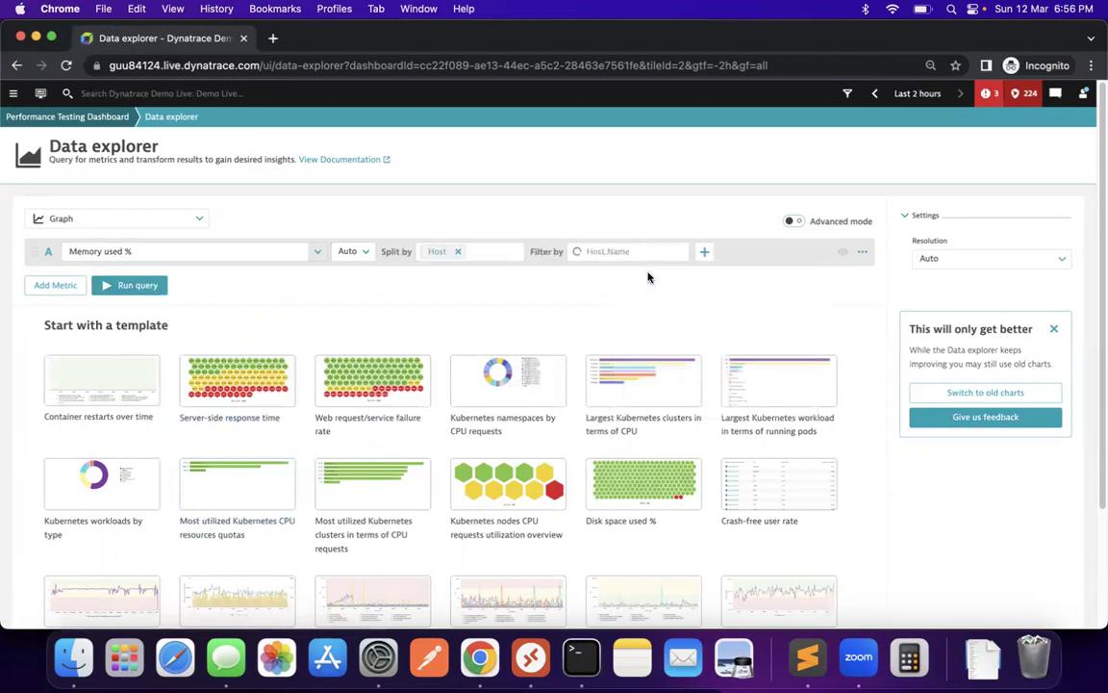
left_click(702, 370)
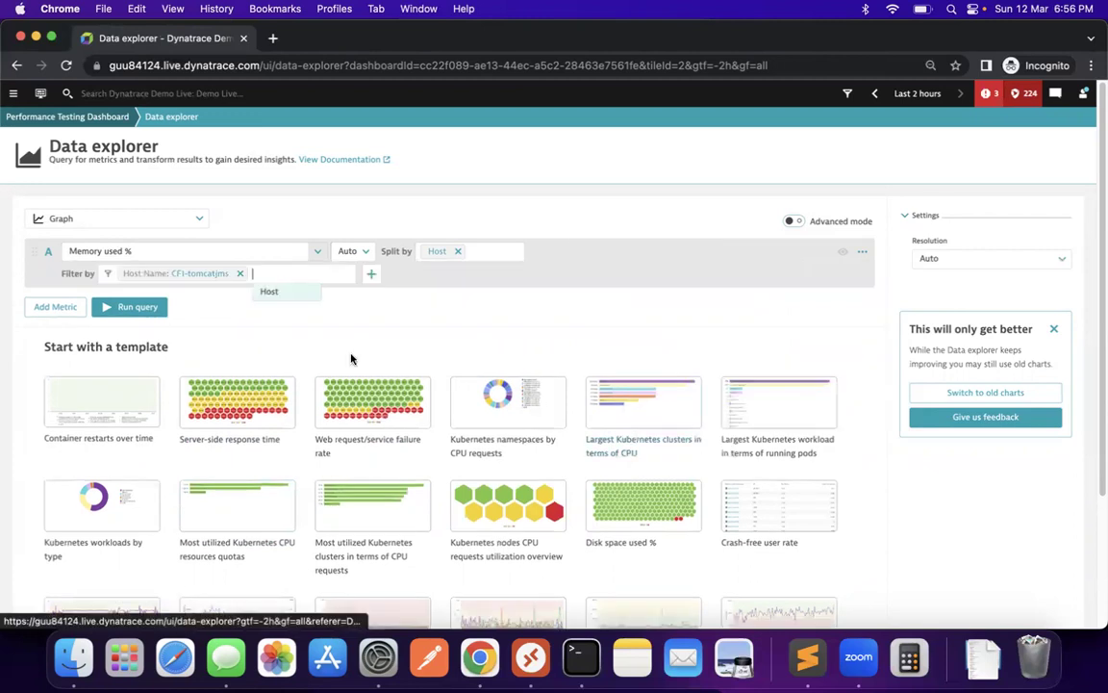
Run the Memory used % query and save it to the dashboard, widening the Memory utilization % tile there
left_click(138, 307)
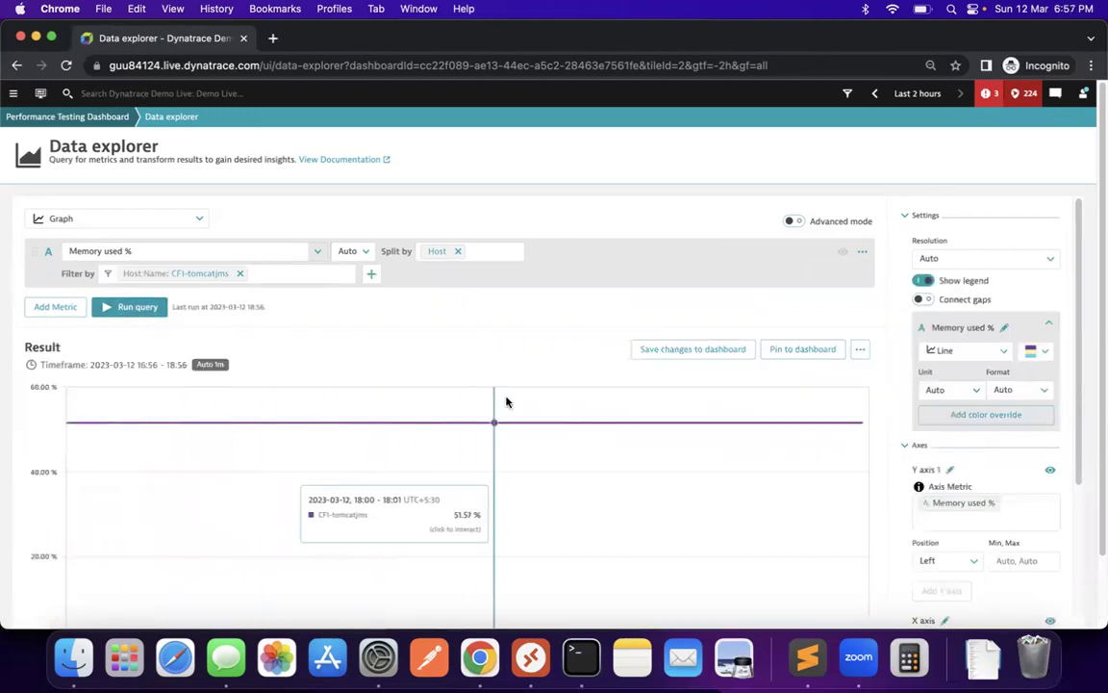
left_click(677, 350)
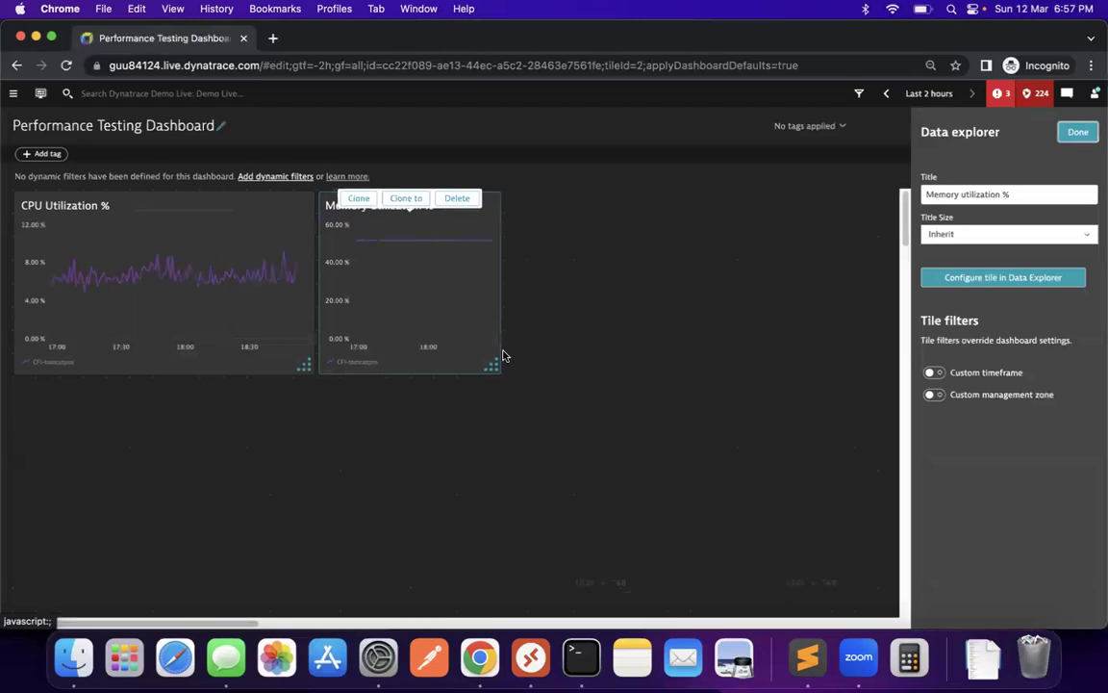
mouse_move(496, 364)
left_mouse_down()
mouse_move(562, 347)
mouse_move(709, 362)
mouse_move(680, 370)
left_mouse_up()
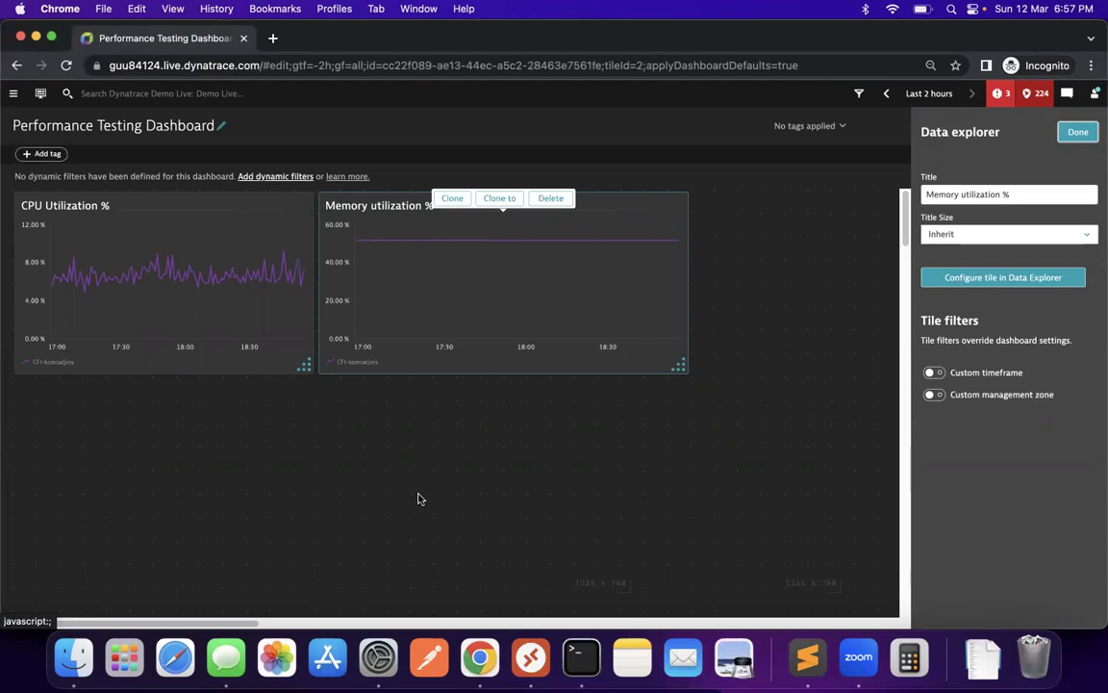
left_click(378, 507)
Add a third Graph tile below the CPU Utilization % tile and replace its title with one for response time
left_click_drag(965, 288, 101, 487)
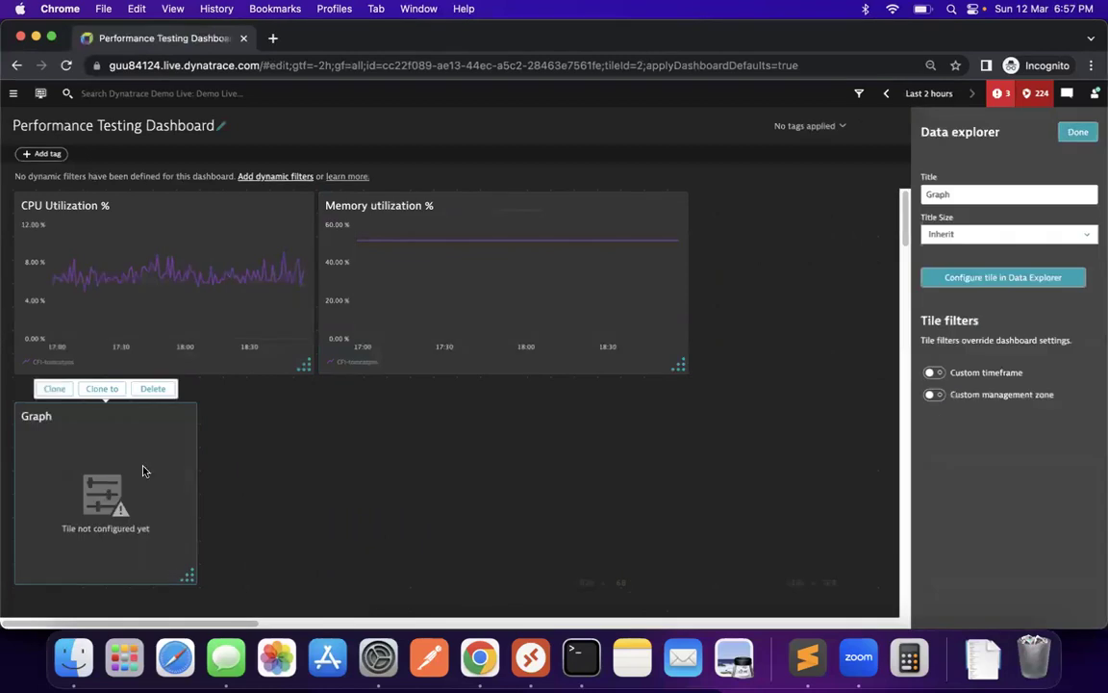
left_click(965, 196)
key("BackSpace")
key("BackSpace")
key("BackSpace")
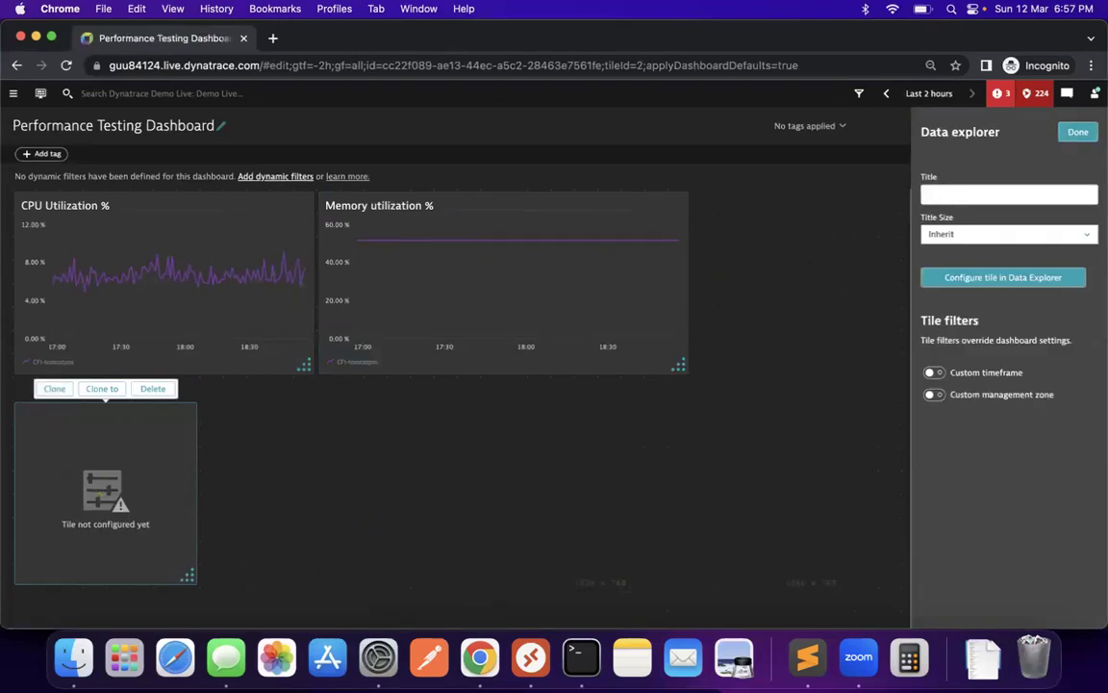
type("Re")
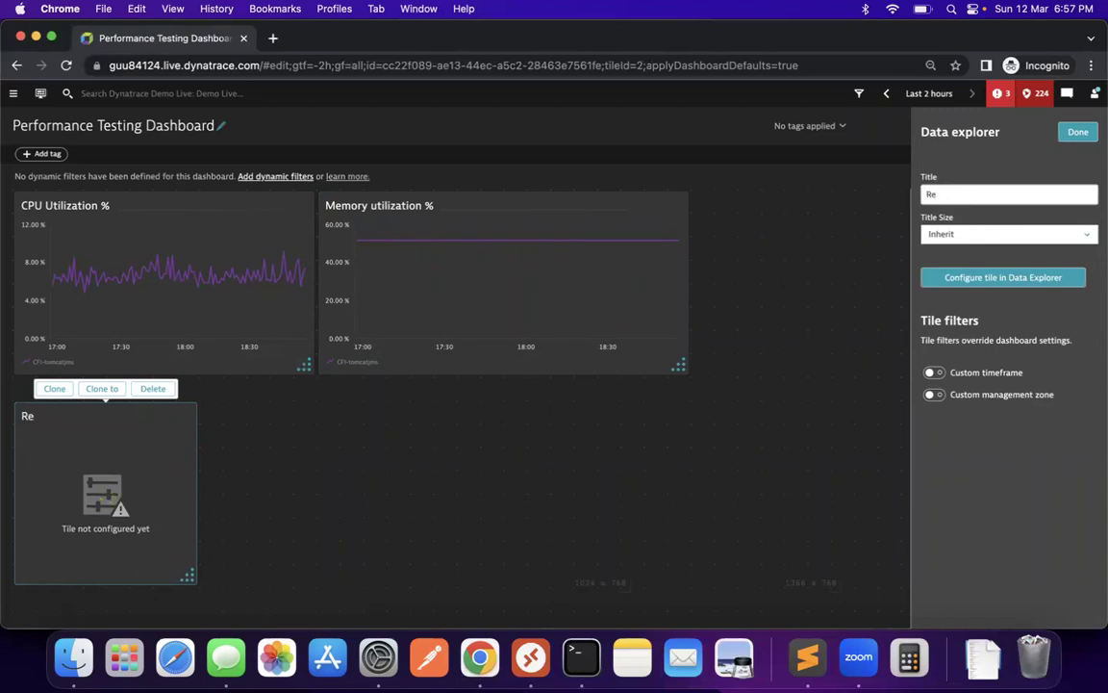
type("sponse")
type("me")
Configure the Response time tile in Data Explorer with the metric "Response end - load action (by browser) [web]"
left_click(1005, 277)
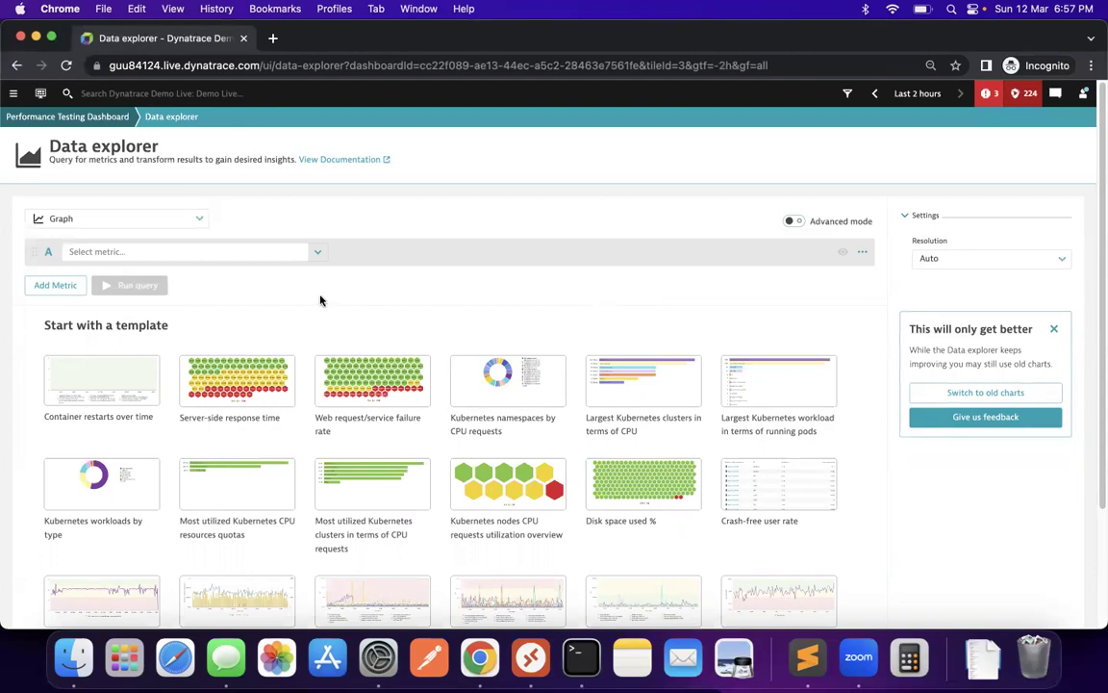
left_click(225, 252)
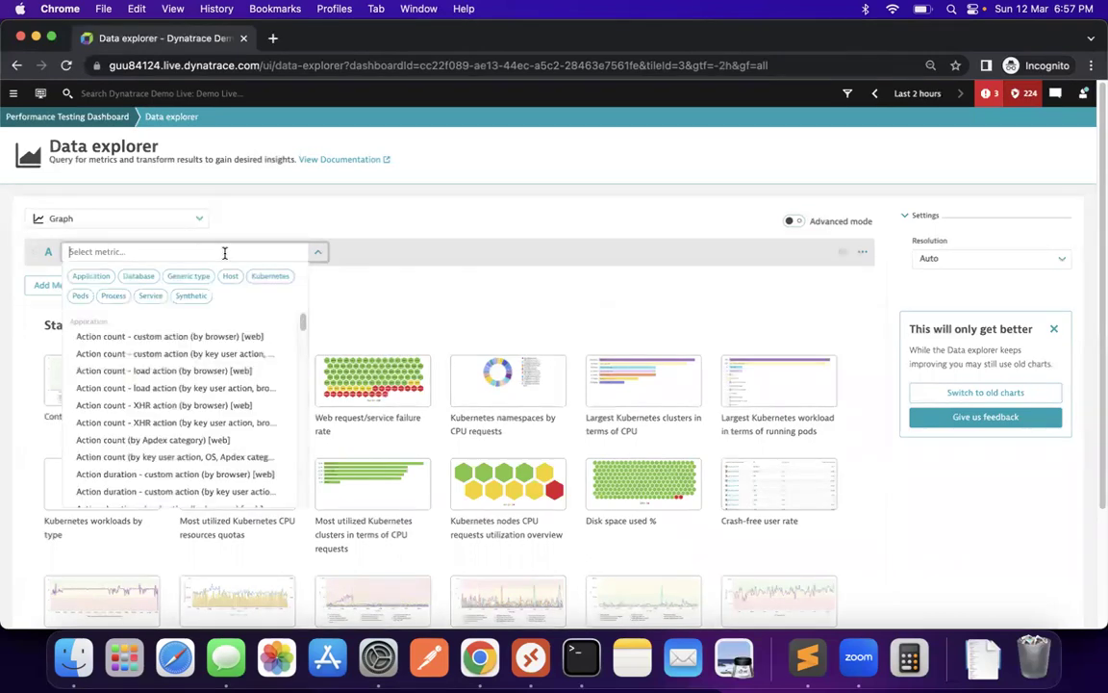
type("Resposne")
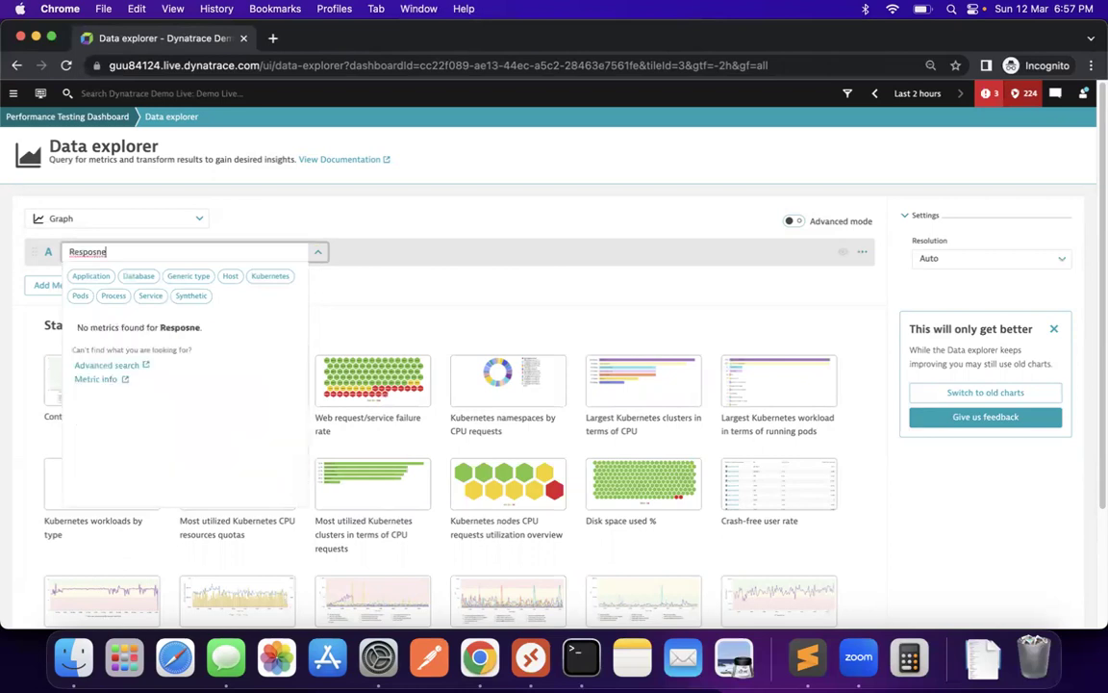
key("BackSpace")
key("BackSpace")
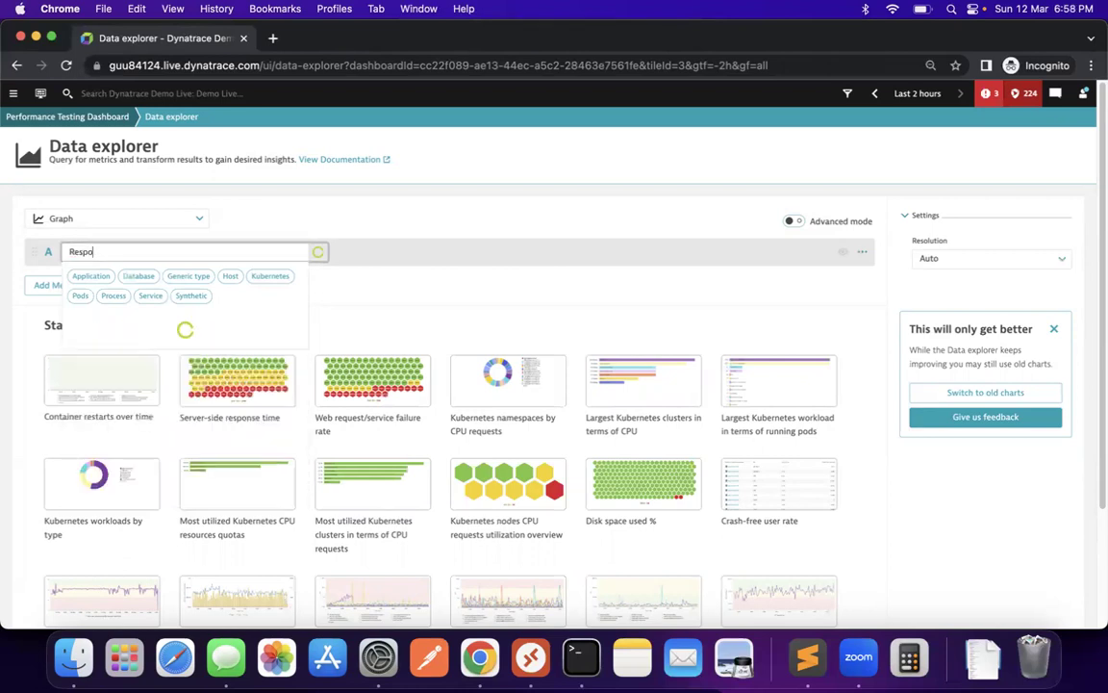
mouse_move(228, 341)
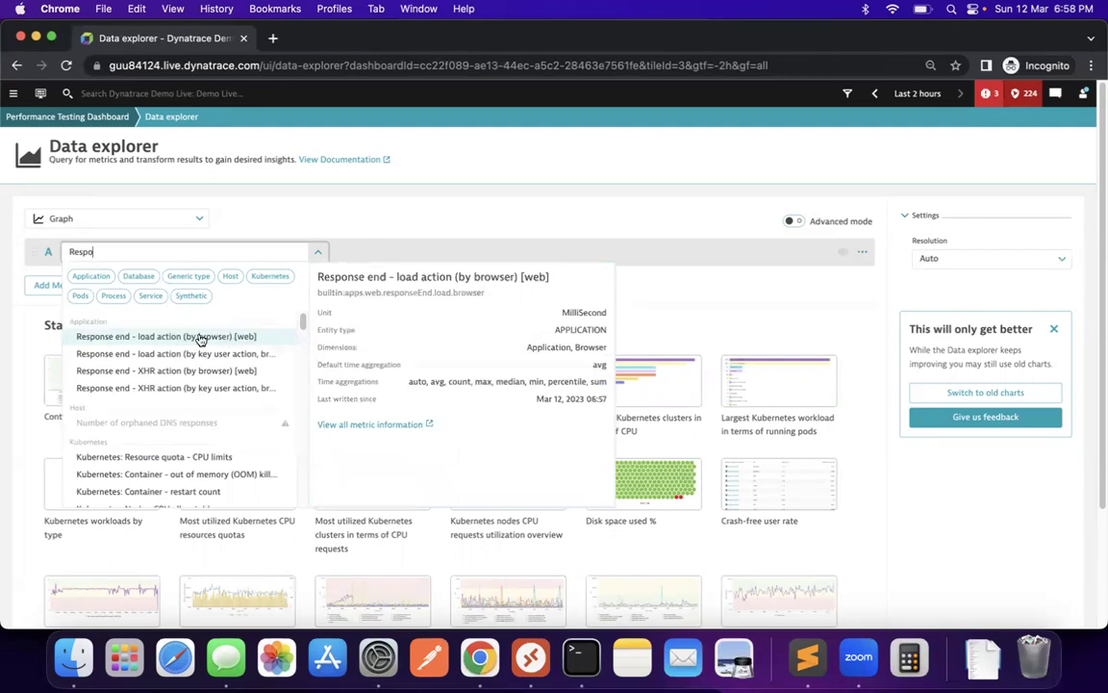
left_click(199, 338)
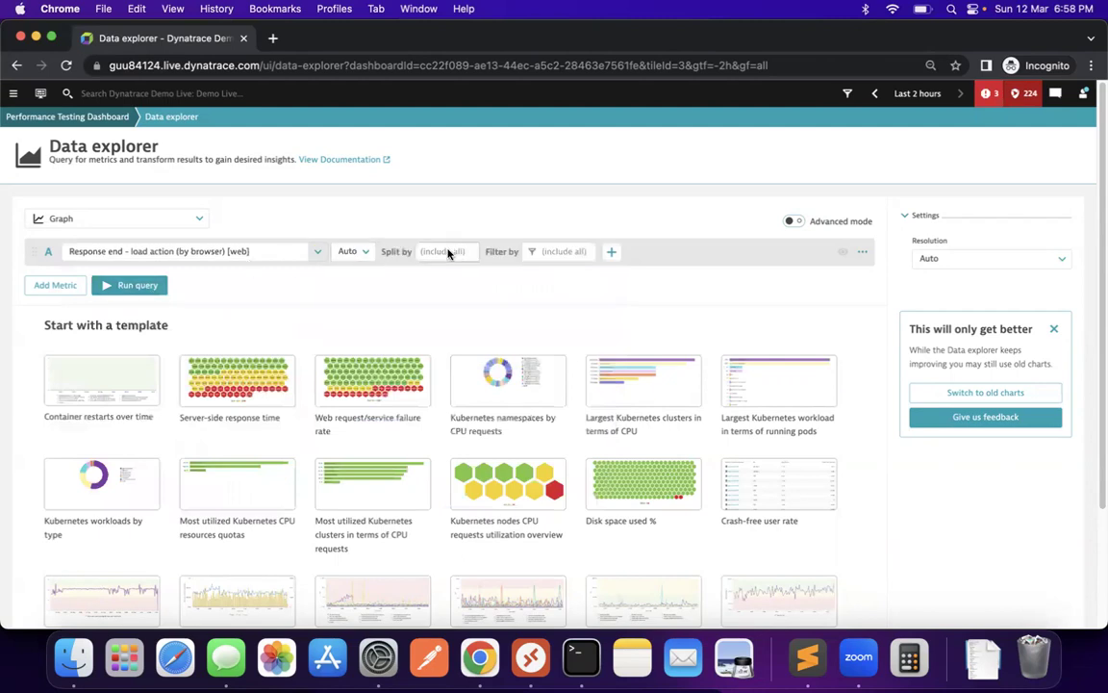
Split the load action response metric by Web application and filter it to the web application name weather.azure.easytravel.com
left_click(448, 252)
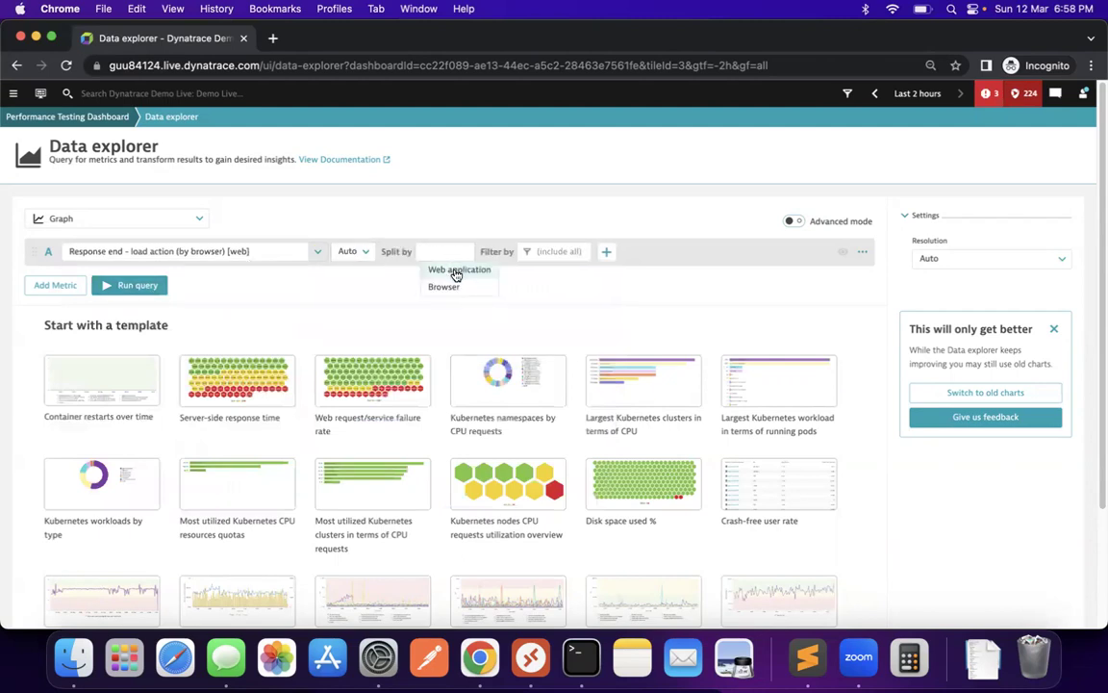
left_click(456, 273)
left_click(642, 252)
left_click(655, 266)
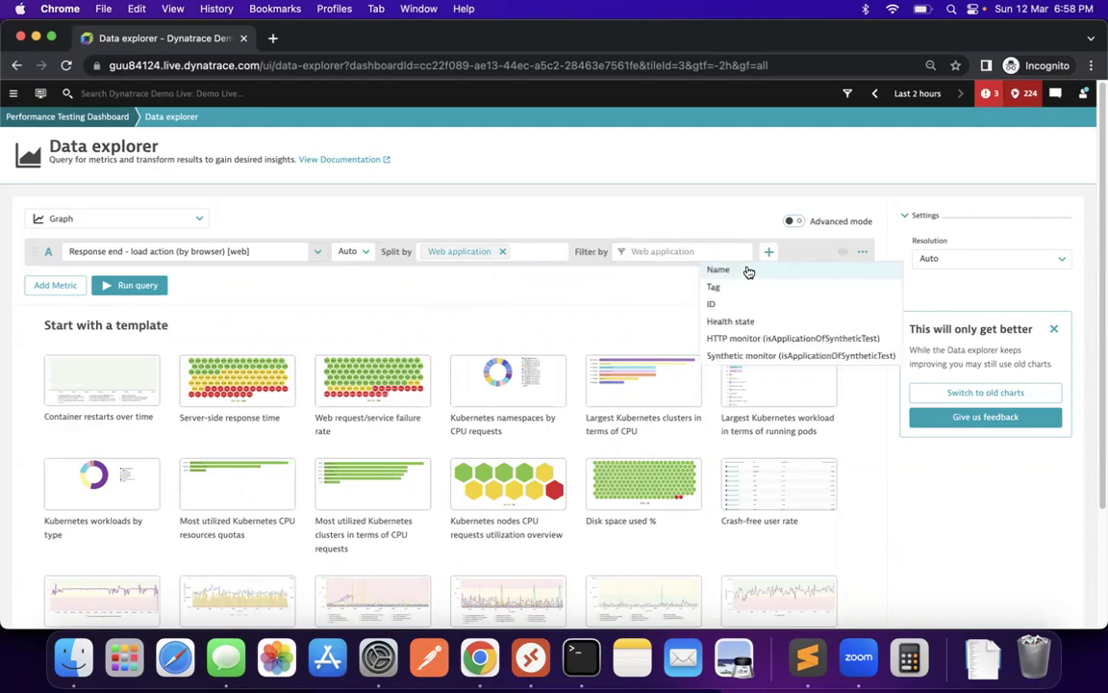
left_click(748, 273)
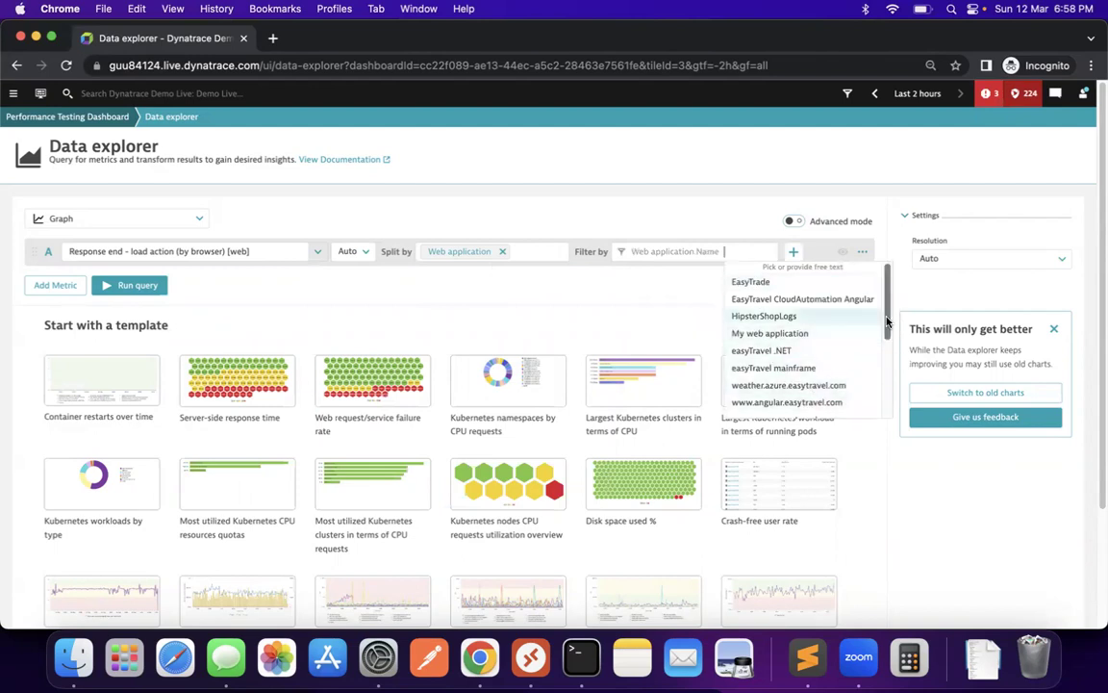
left_click_drag(887, 321, 887, 342)
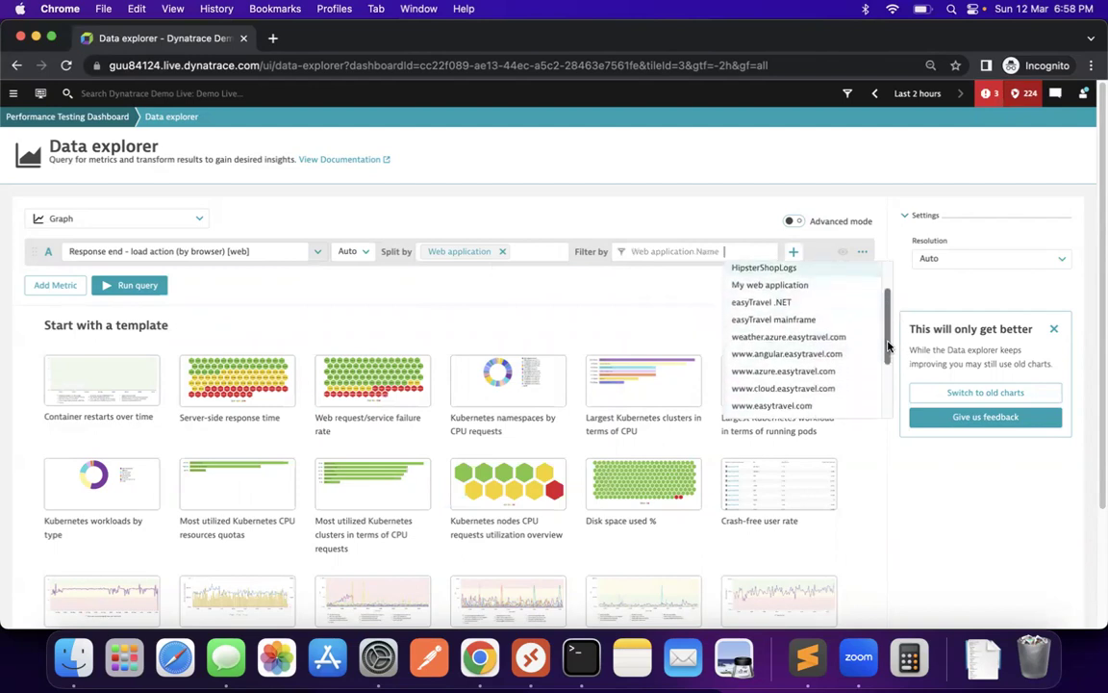
left_click(789, 336)
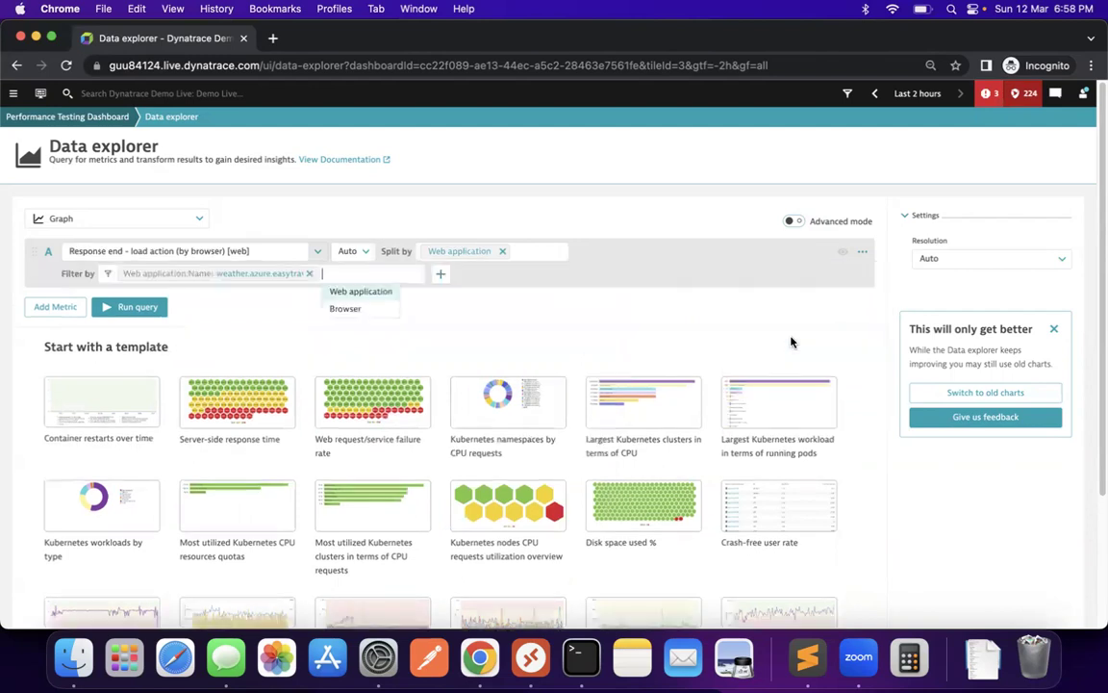
Run the web application response query and save it to the dashboard, widening the Response time tile there
left_click(138, 307)
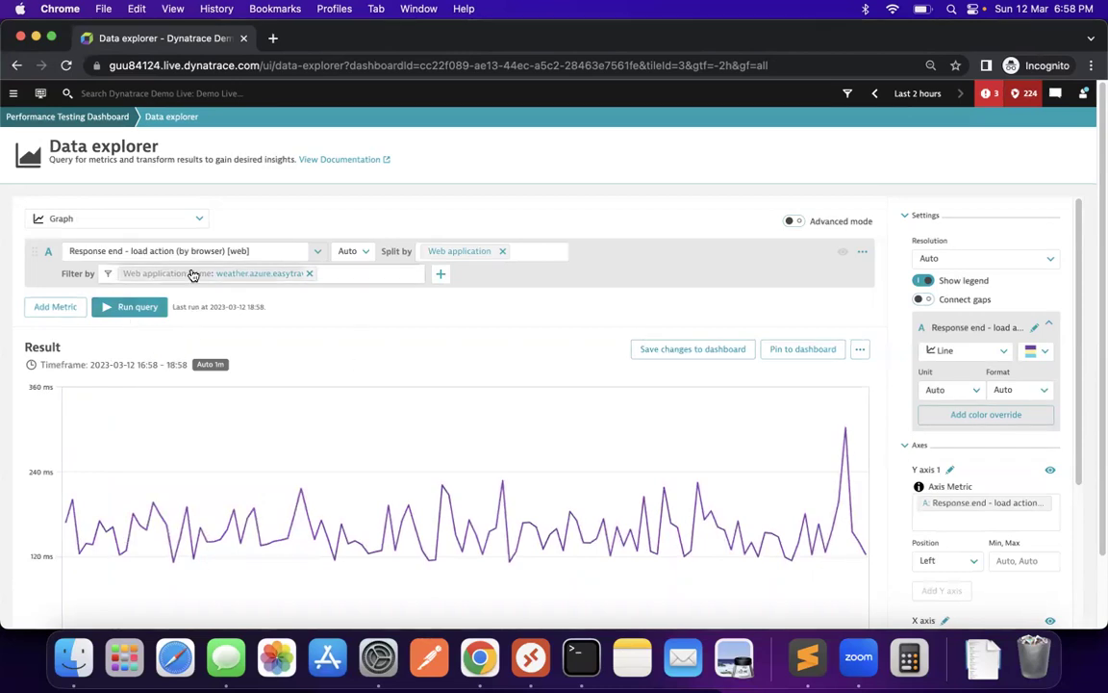
left_click(673, 350)
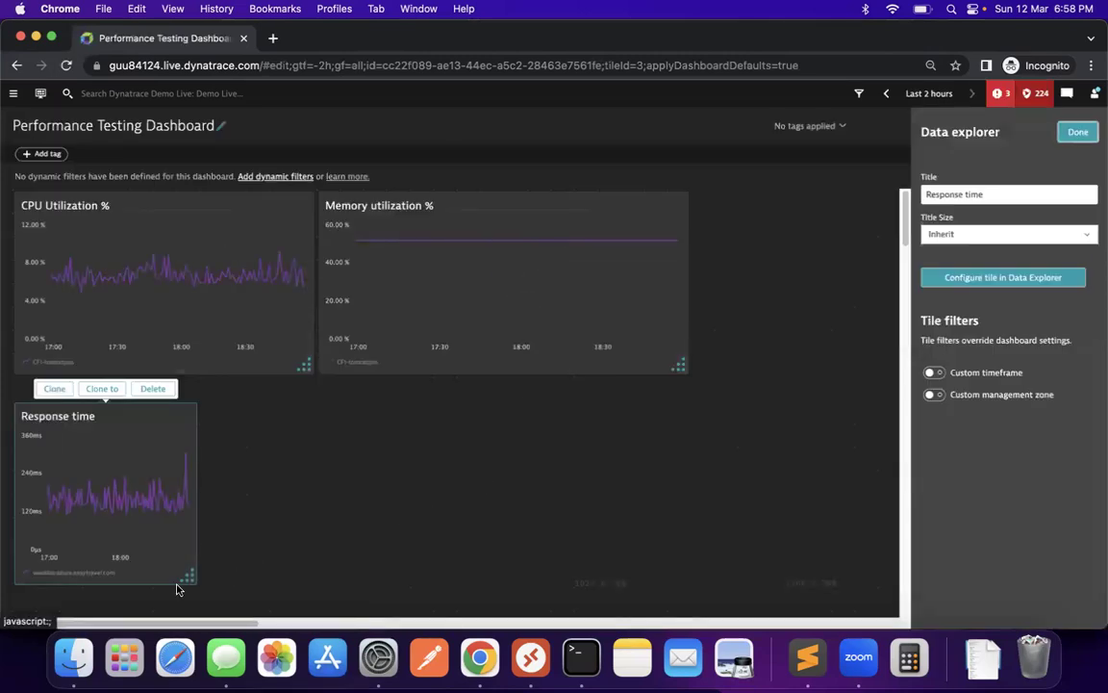
left_click_drag(190, 578, 362, 583)
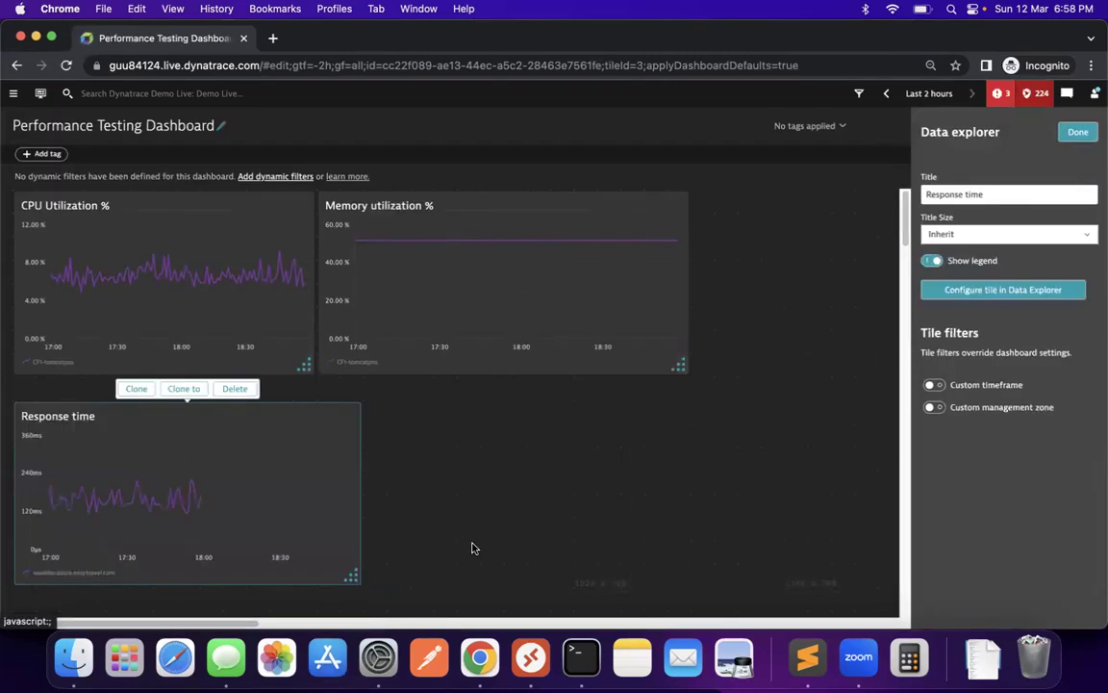
Add a fourth Graph tile beside the Response time tile and title it "Service Response time"
left_click_drag(963, 289, 482, 507)
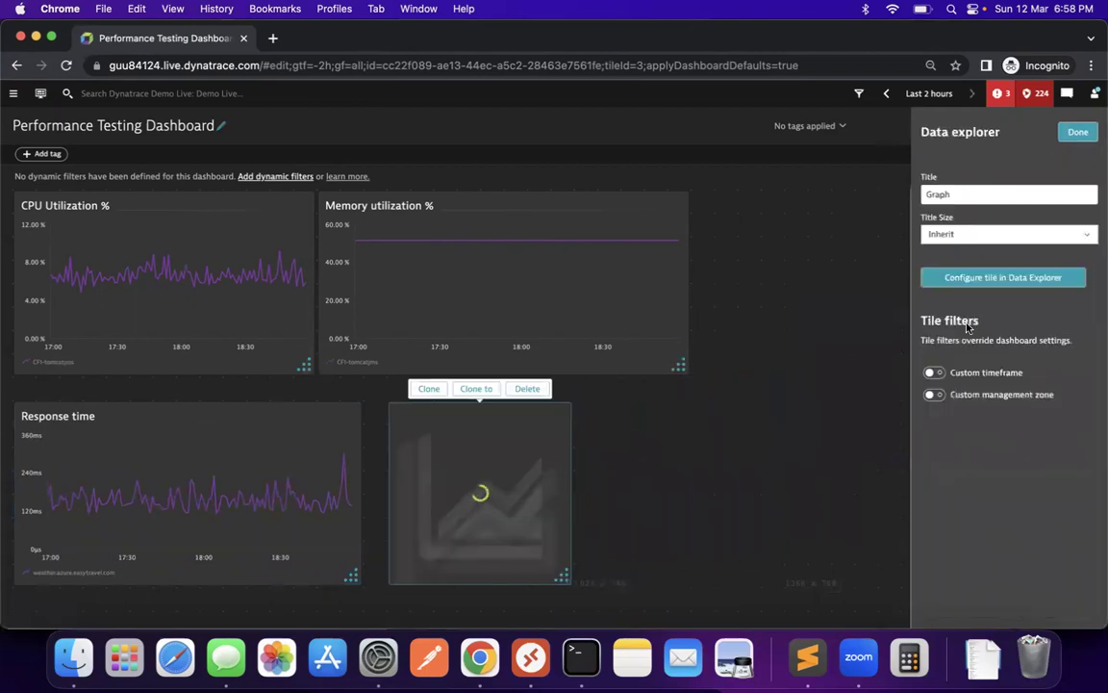
left_click(983, 196)
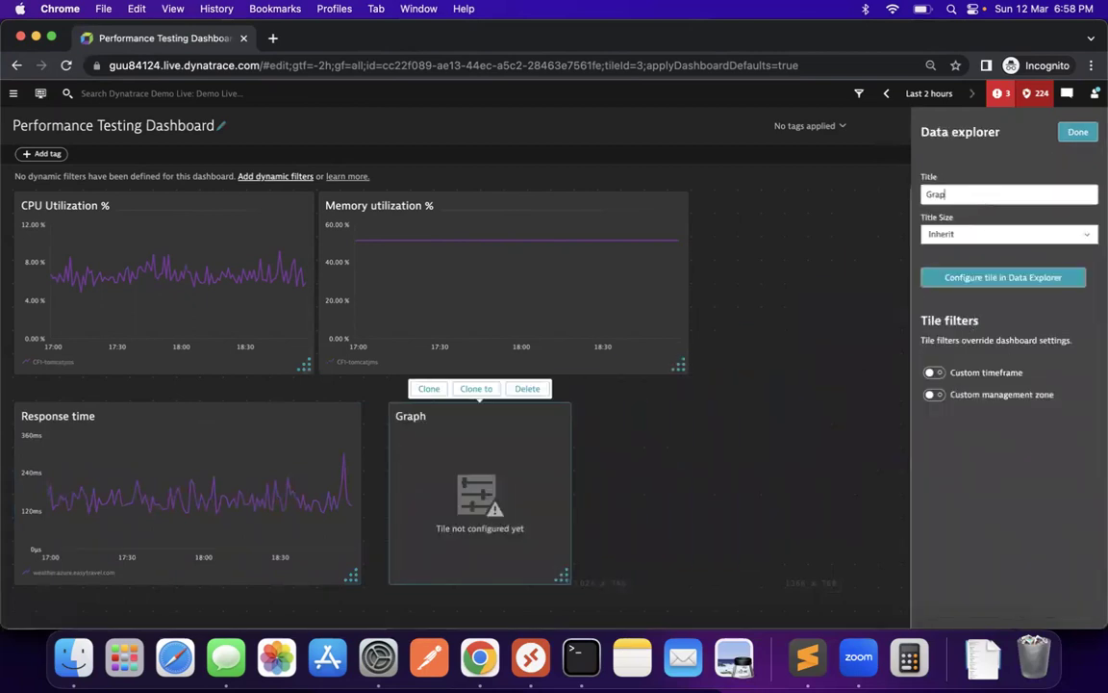
type("Service Respisne")
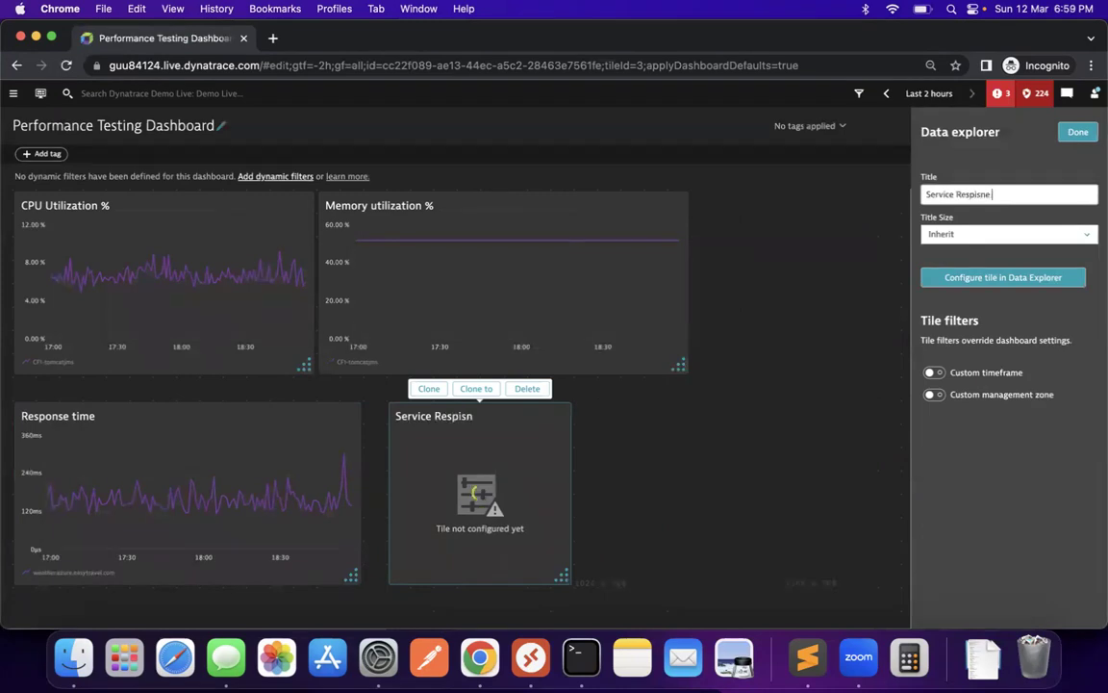
key("BackSpace")
key("BackSpace")
type("onse tun")
key("BackSpace")
key("BackSpace")
type("ime")
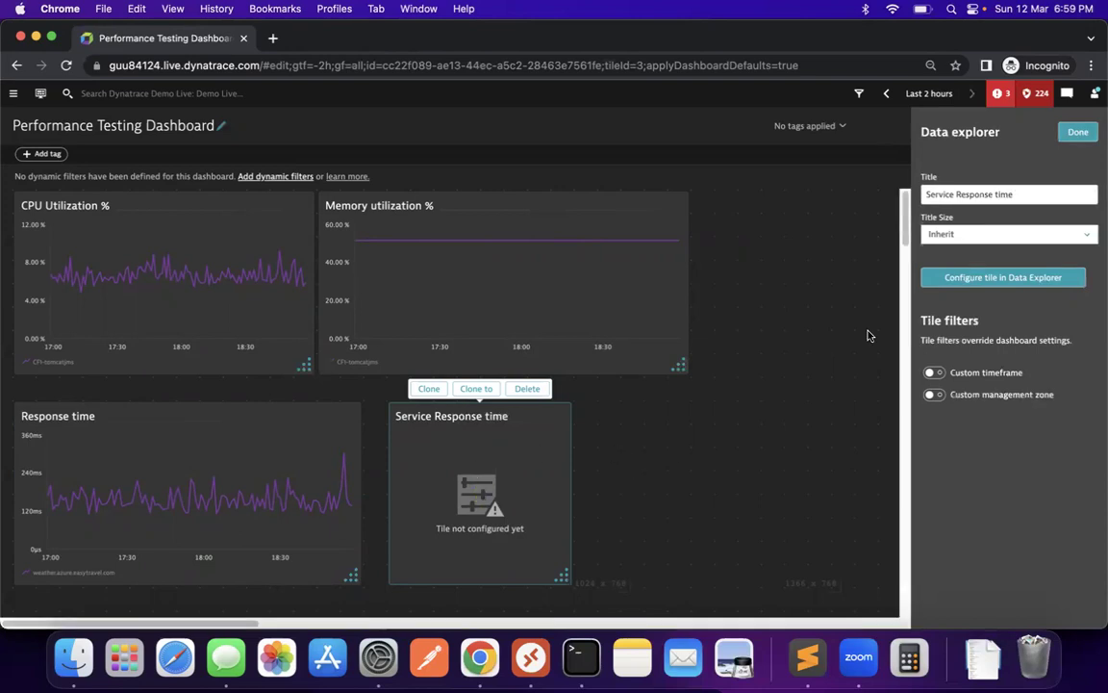
Configure the Service Response time tile in Data Explorer with the "Response time" metric from the Service category
left_click(997, 277)
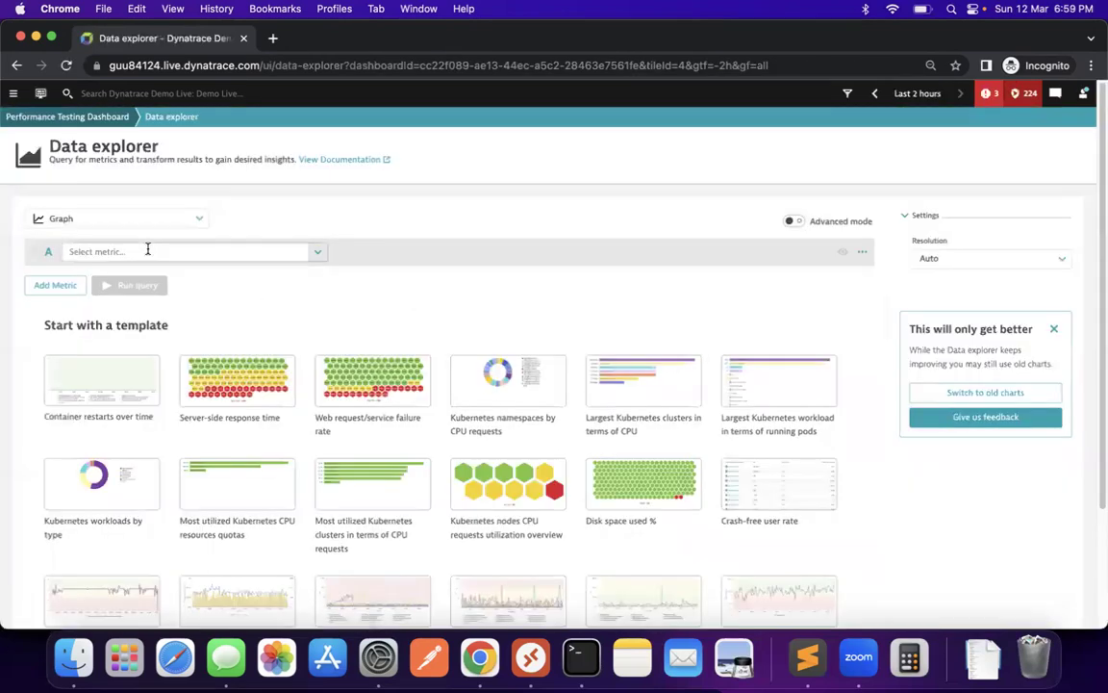
left_click(147, 250)
left_click(438, 245)
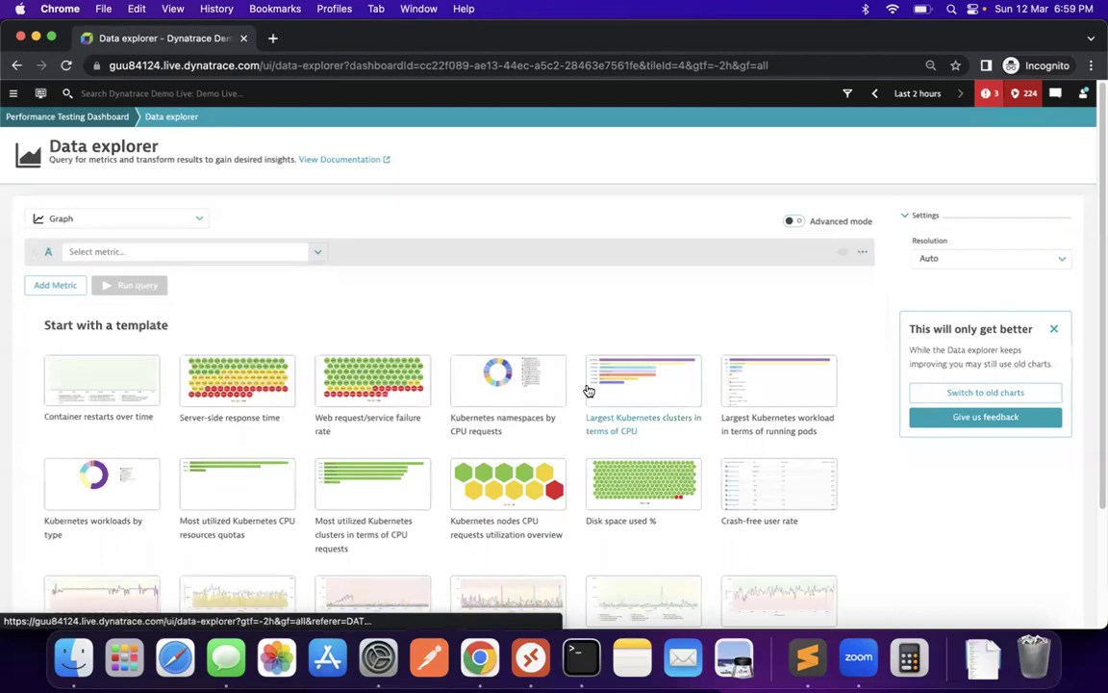
scroll(589, 390, "down", 2)
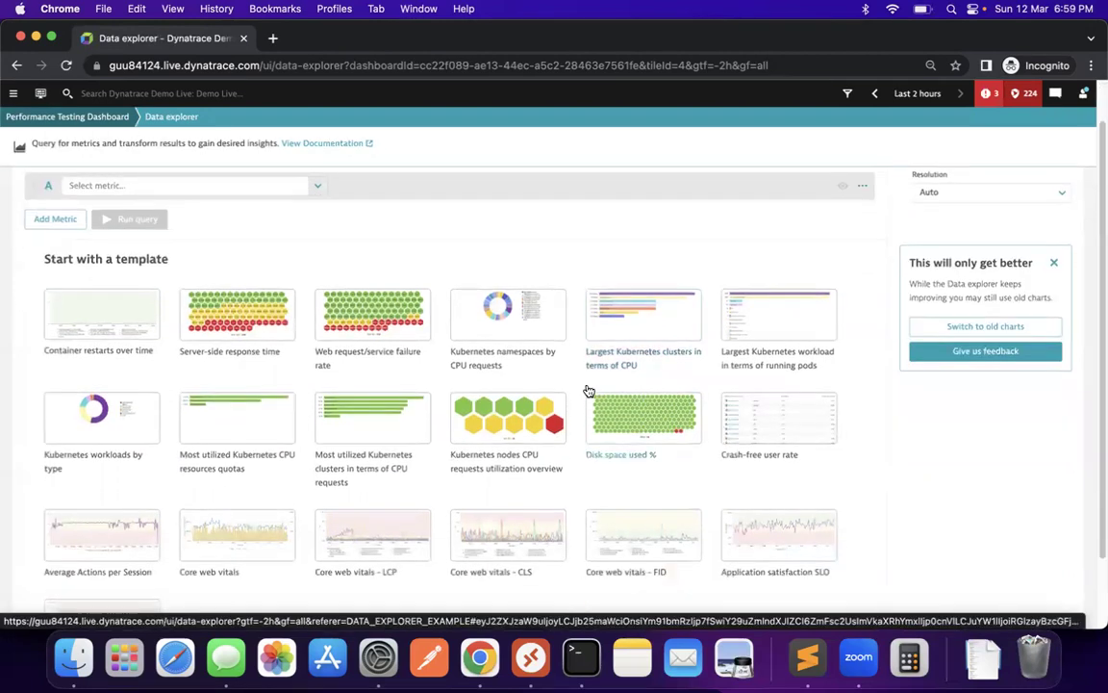
scroll(589, 388, "up", 2)
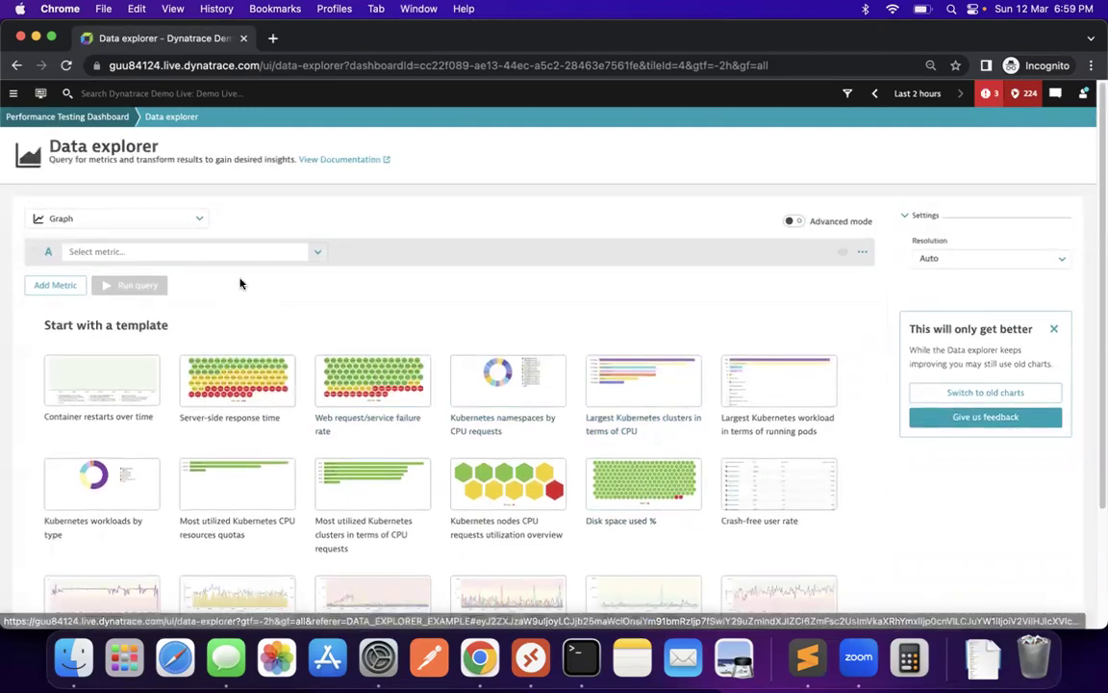
left_click(119, 250)
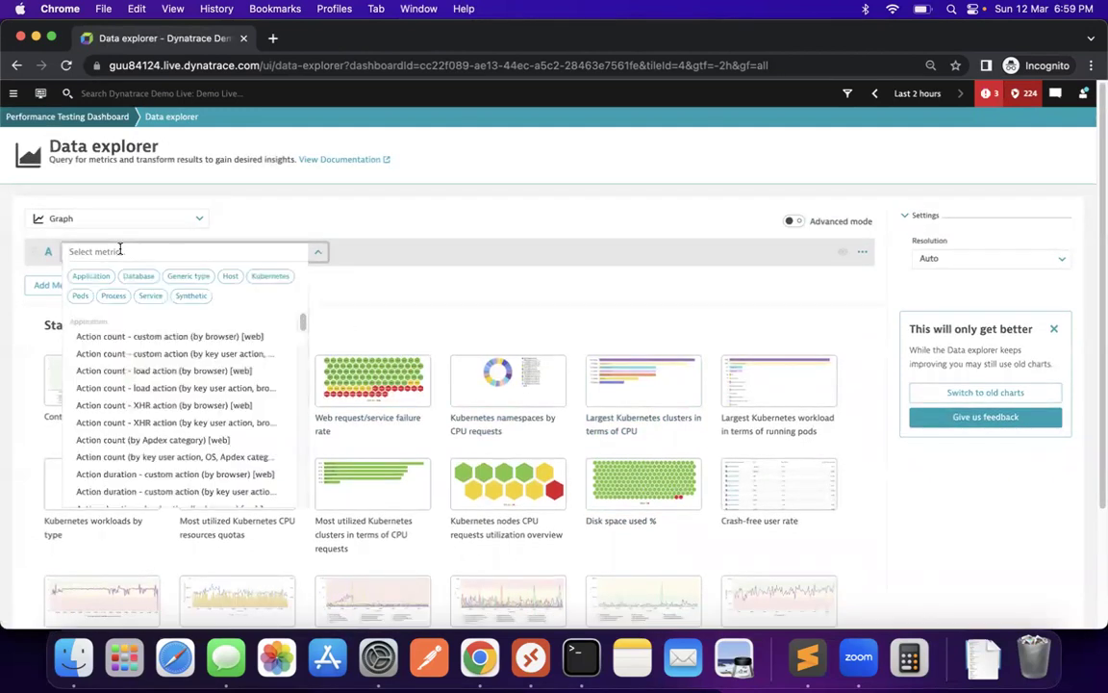
type("re")
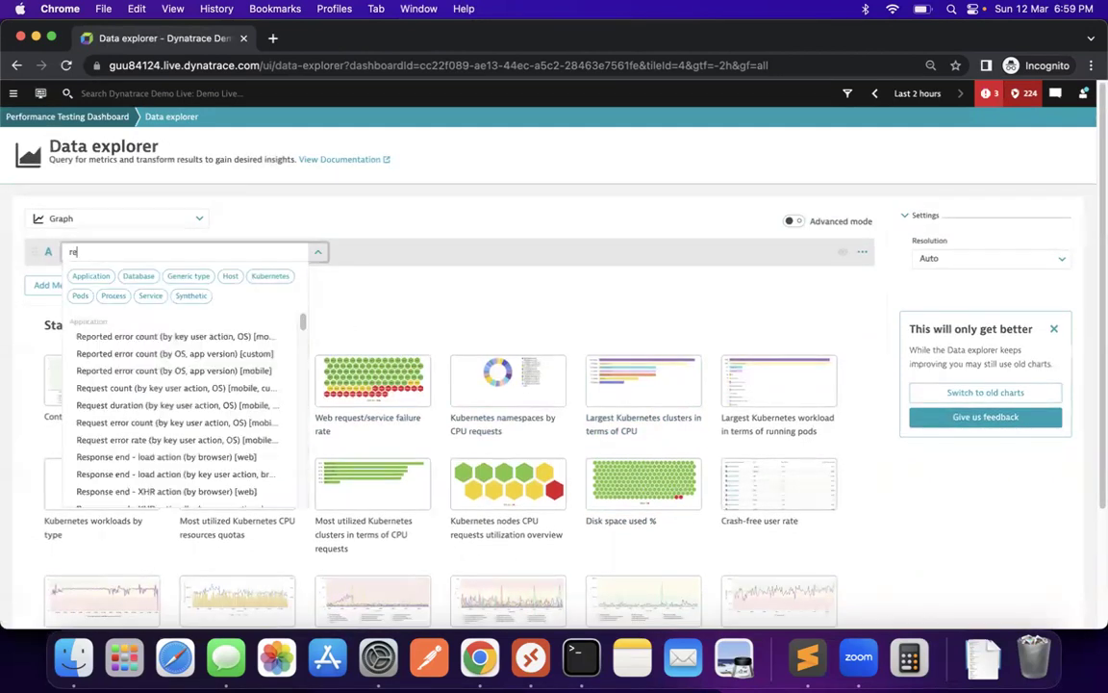
left_click(150, 298)
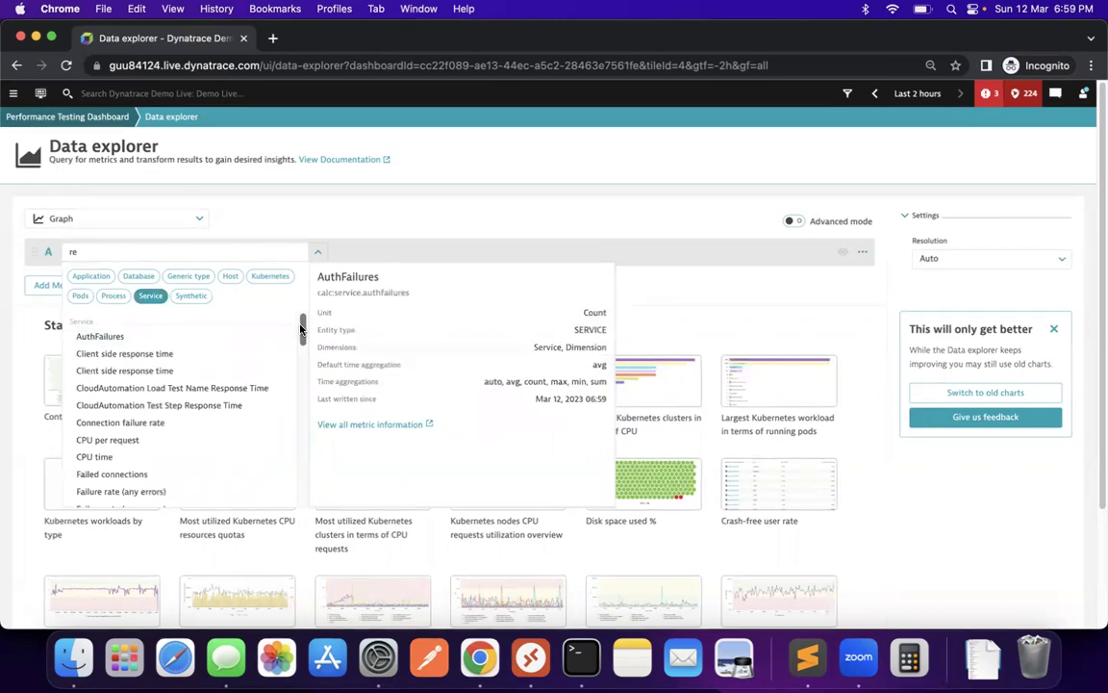
left_click_drag(301, 329, 303, 445)
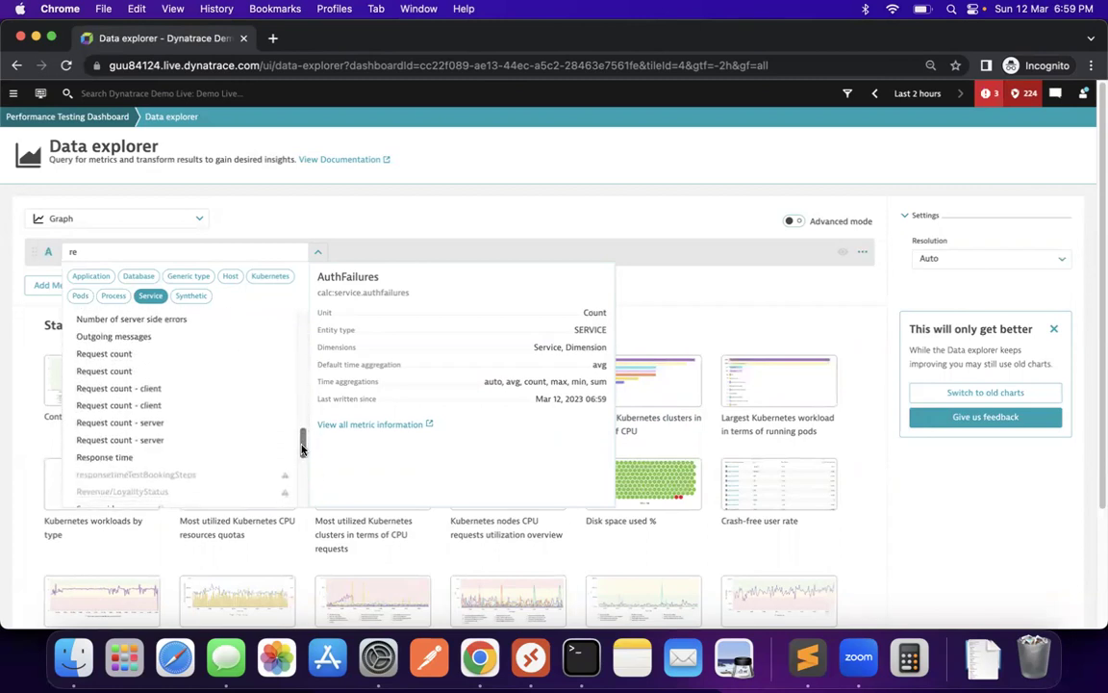
left_click(146, 458)
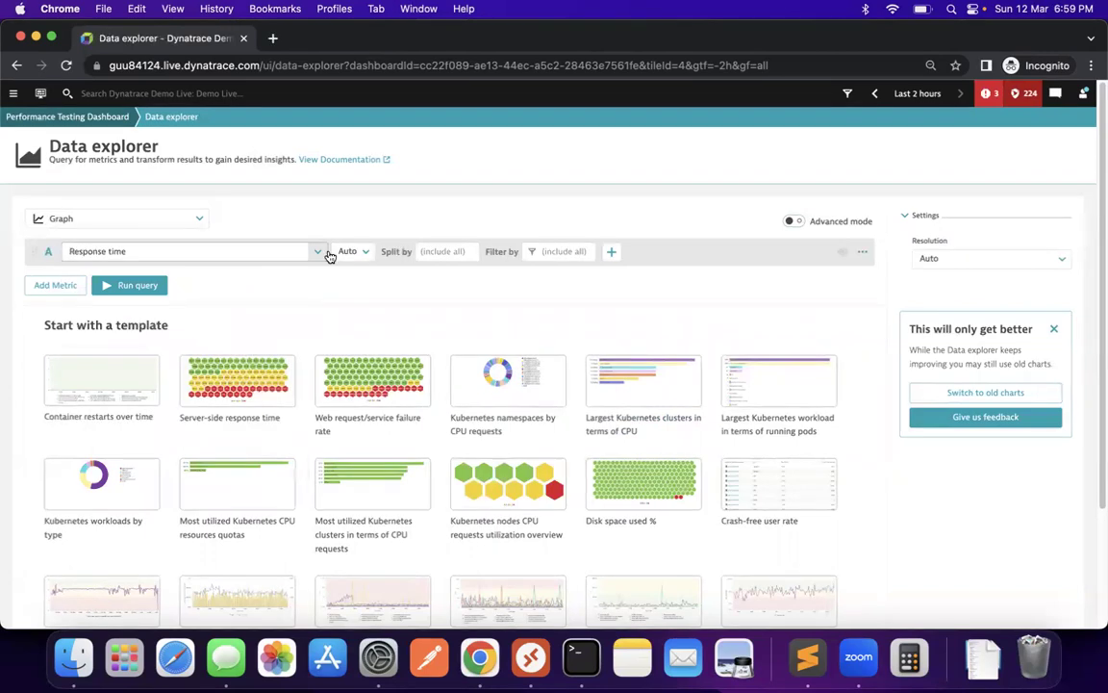
Split the Response time metric by Service and filter it to the service name /Citrix/CredentialWalletService
left_click(442, 252)
left_click(444, 272)
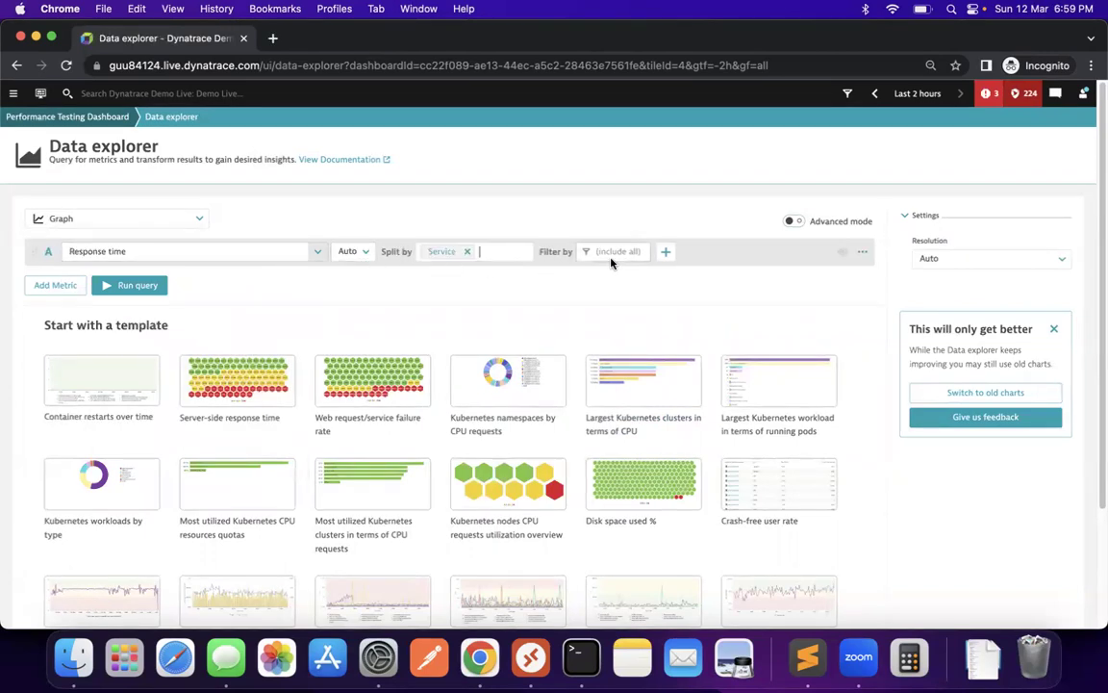
left_click(611, 254)
left_click(686, 270)
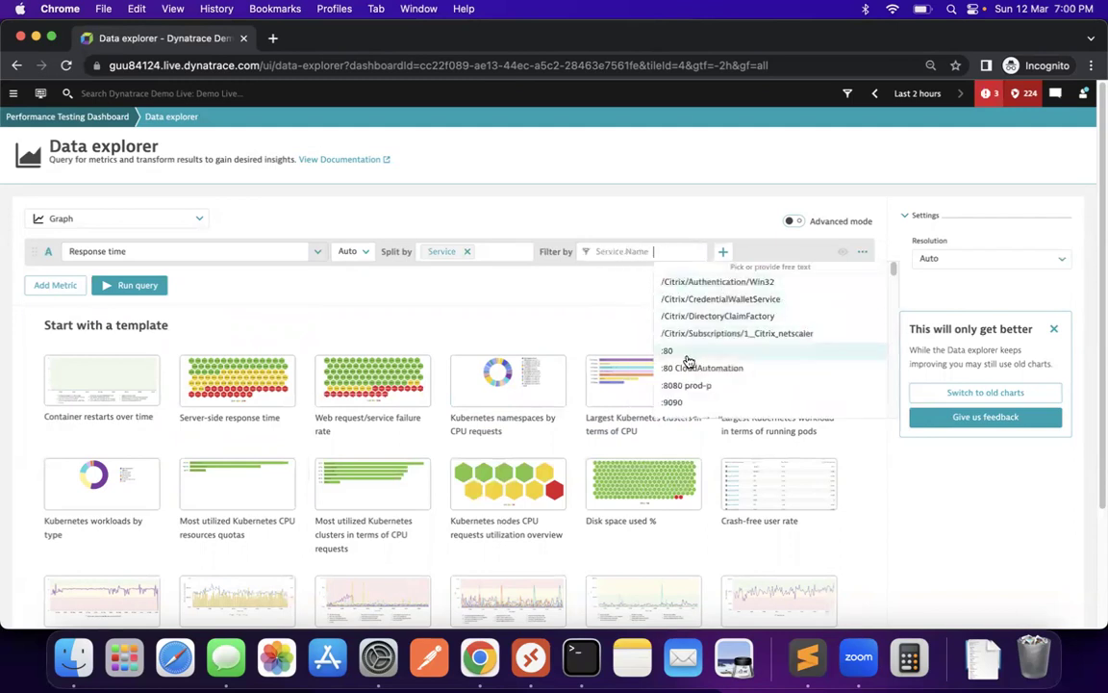
left_click(757, 300)
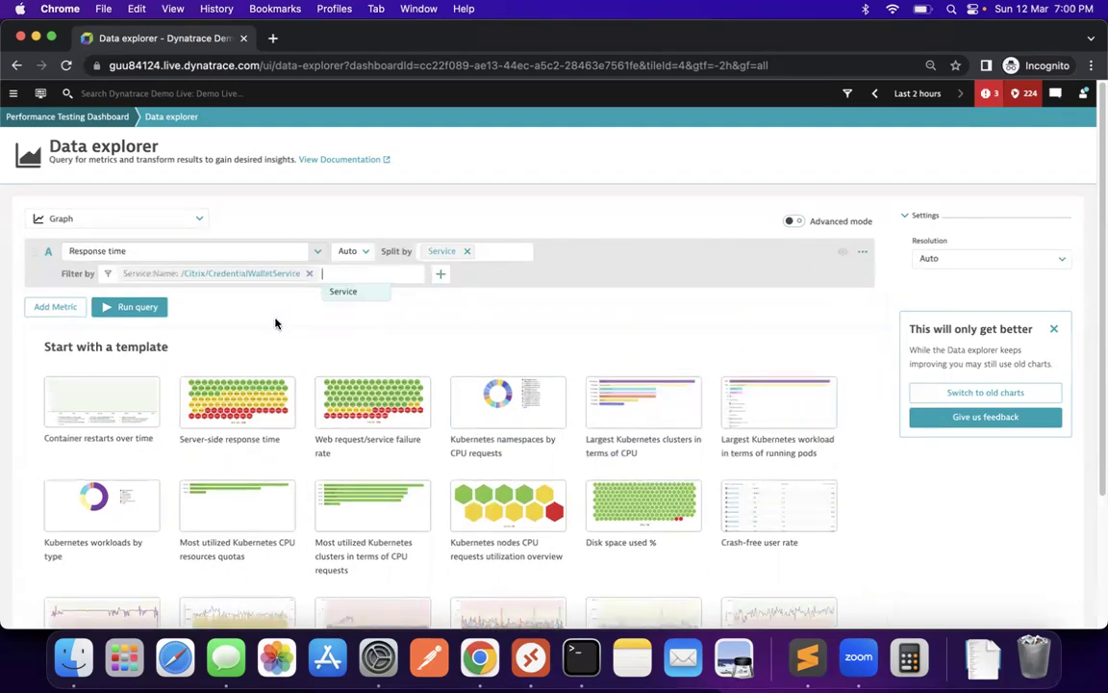
Run the service response query and save it to the dashboard, widening the Service Response time tile to align with Memory utilization %
left_click(154, 314)
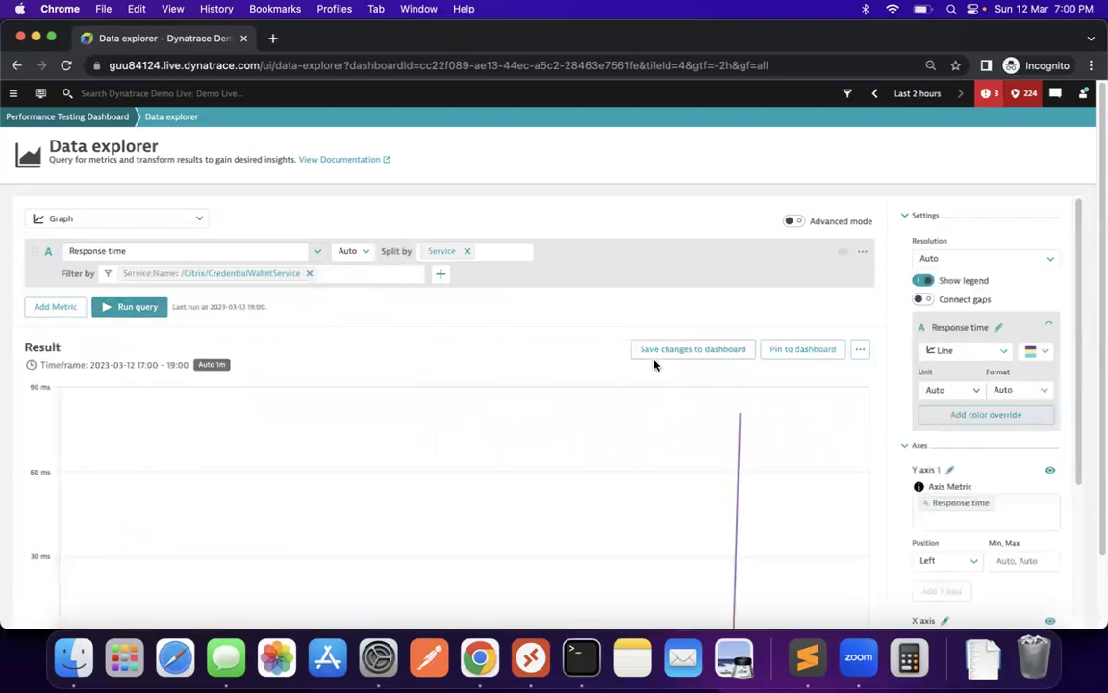
scroll(788, 404, "down", 2)
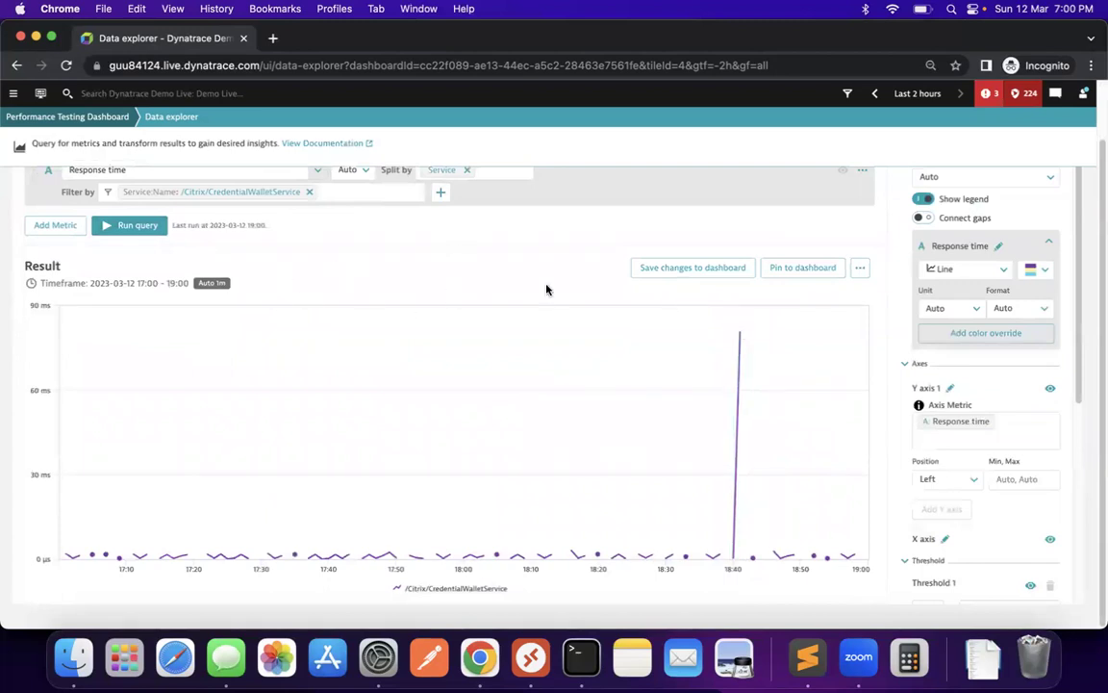
left_click(698, 271)
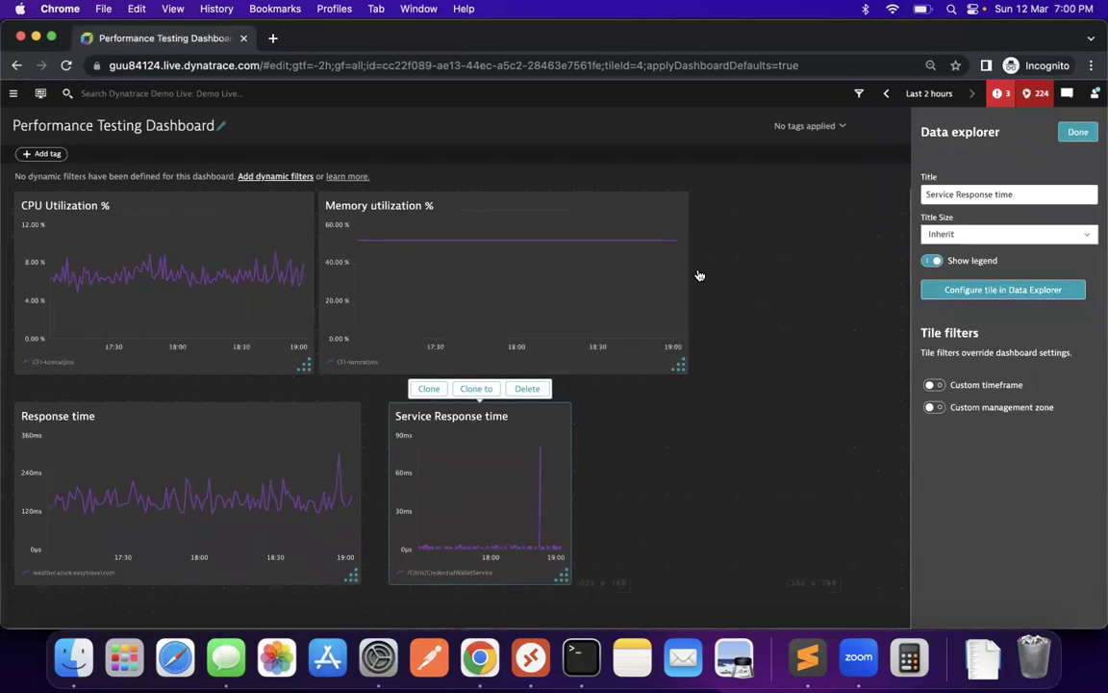
left_click_drag(565, 575, 681, 578)
left_click(885, 257)
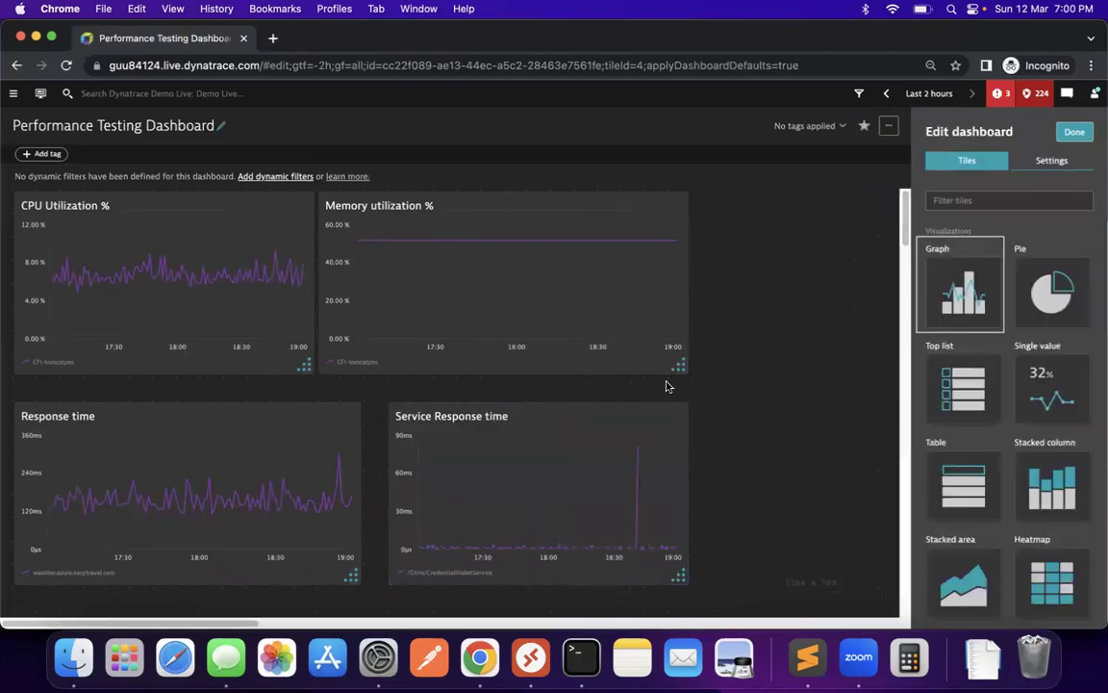
Clone the Service Response time tile, place the copy below the Response time tile and widen it to match that tile
left_click_drag(905, 228, 910, 252)
left_click(567, 283)
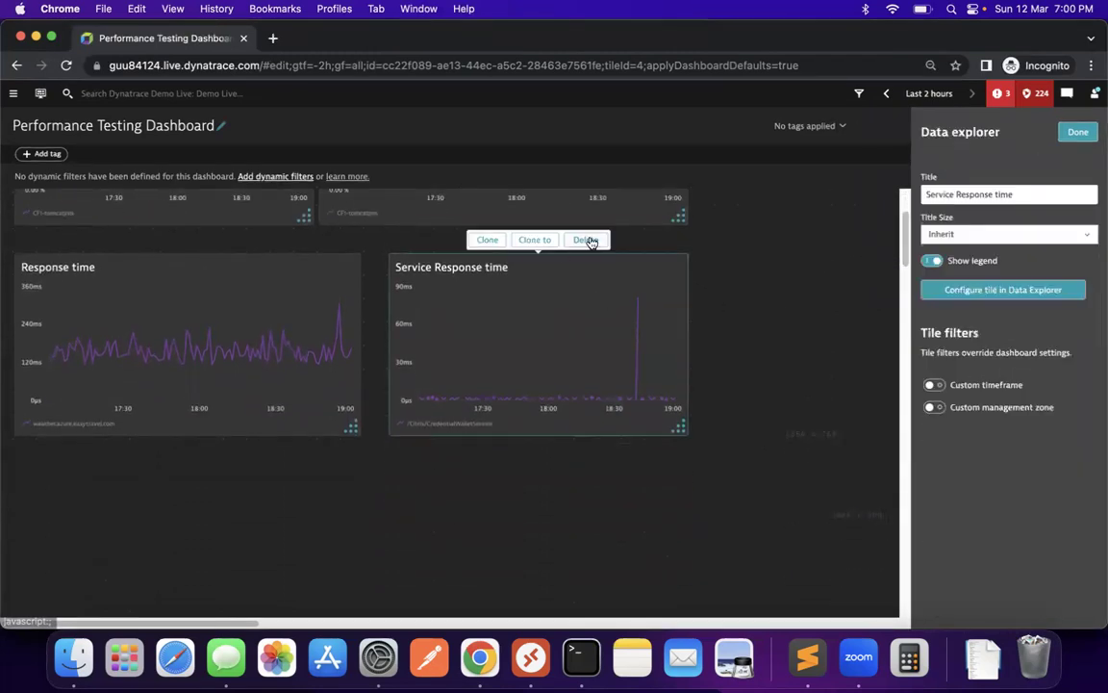
left_click(487, 239)
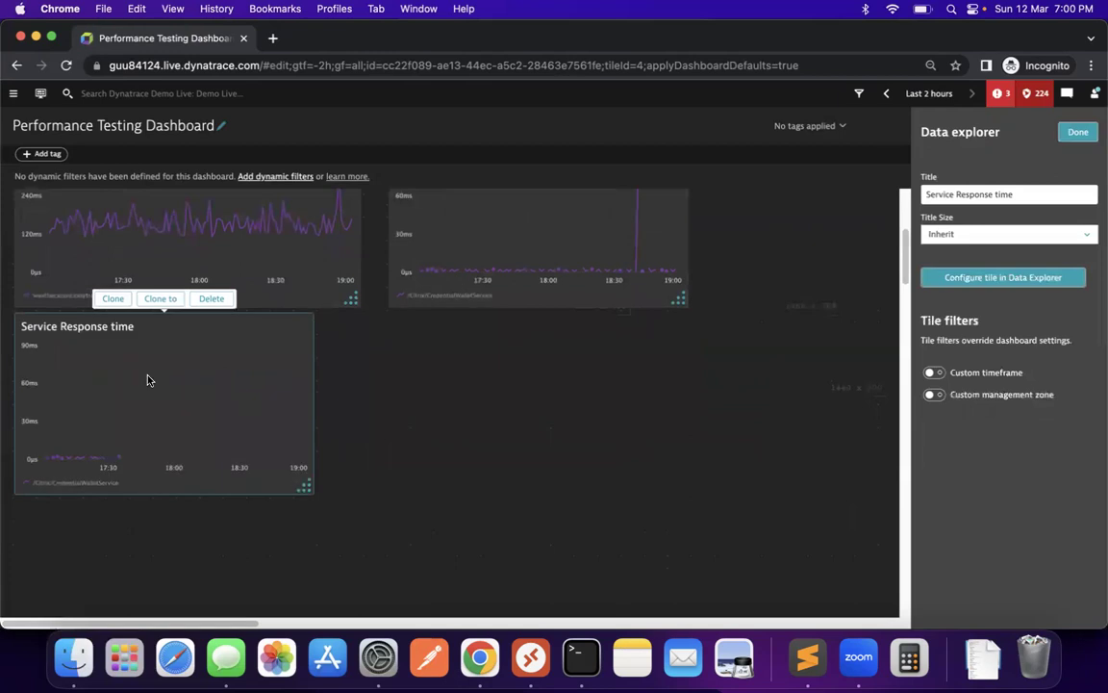
left_click_drag(178, 396, 164, 409)
left_click_drag(304, 510, 351, 509)
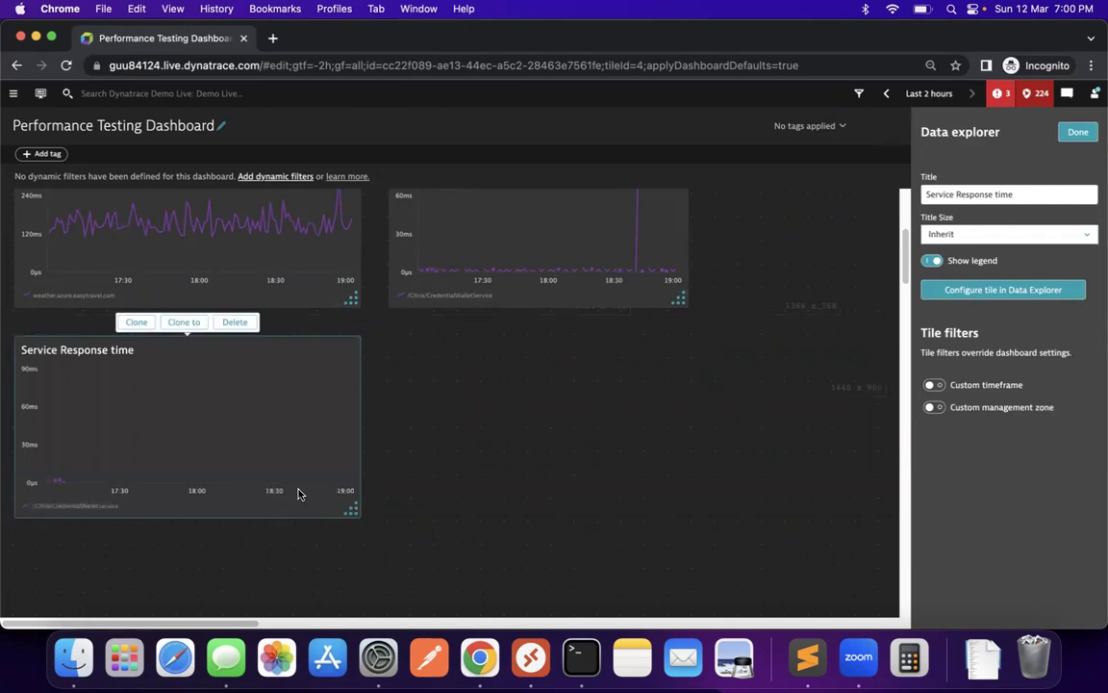
Set the cloned tile's Response time aggregation to Percentile 90th in Data Explorer, run the query and save the changes to the dashboard
left_click(980, 294)
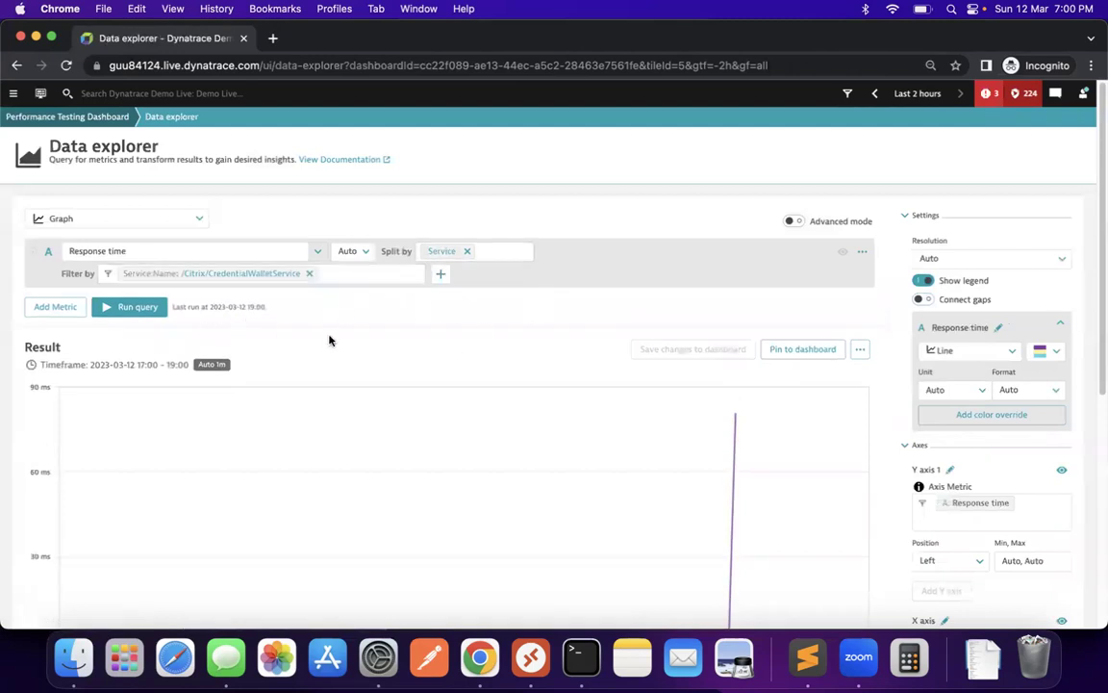
left_click(352, 252)
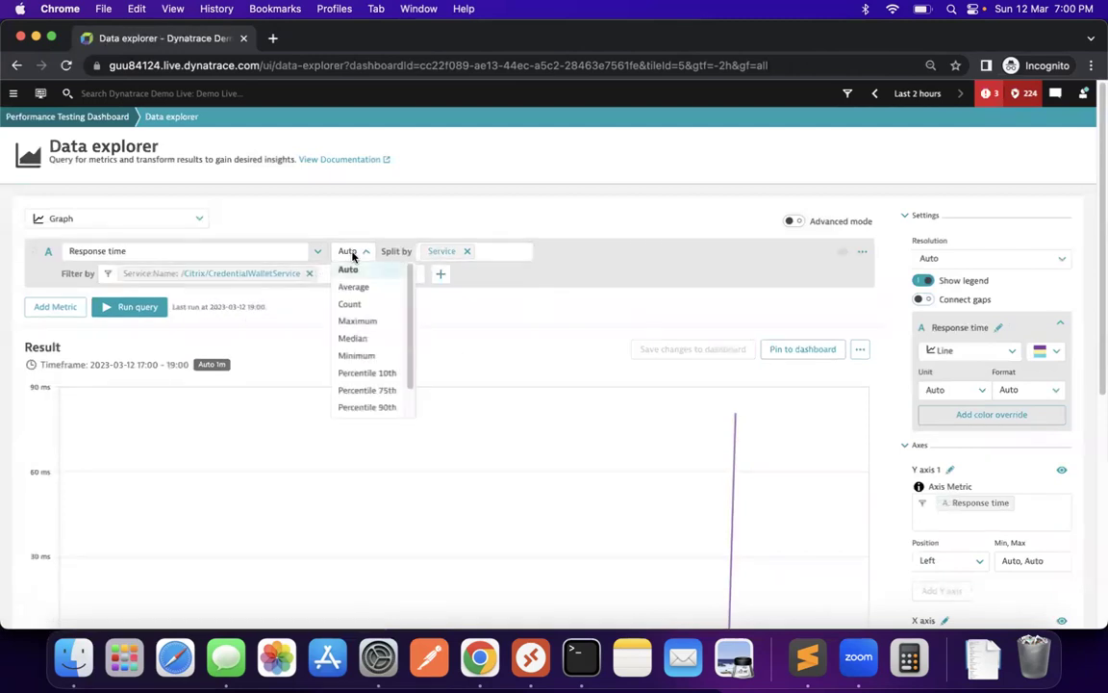
left_click(386, 409)
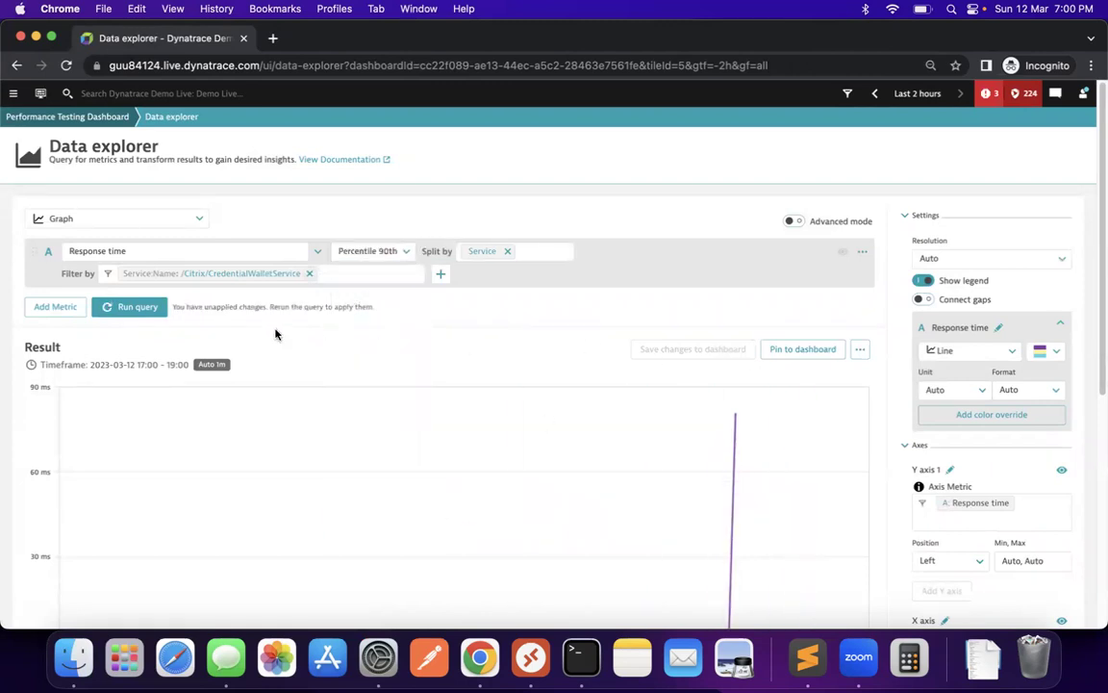
left_click(139, 309)
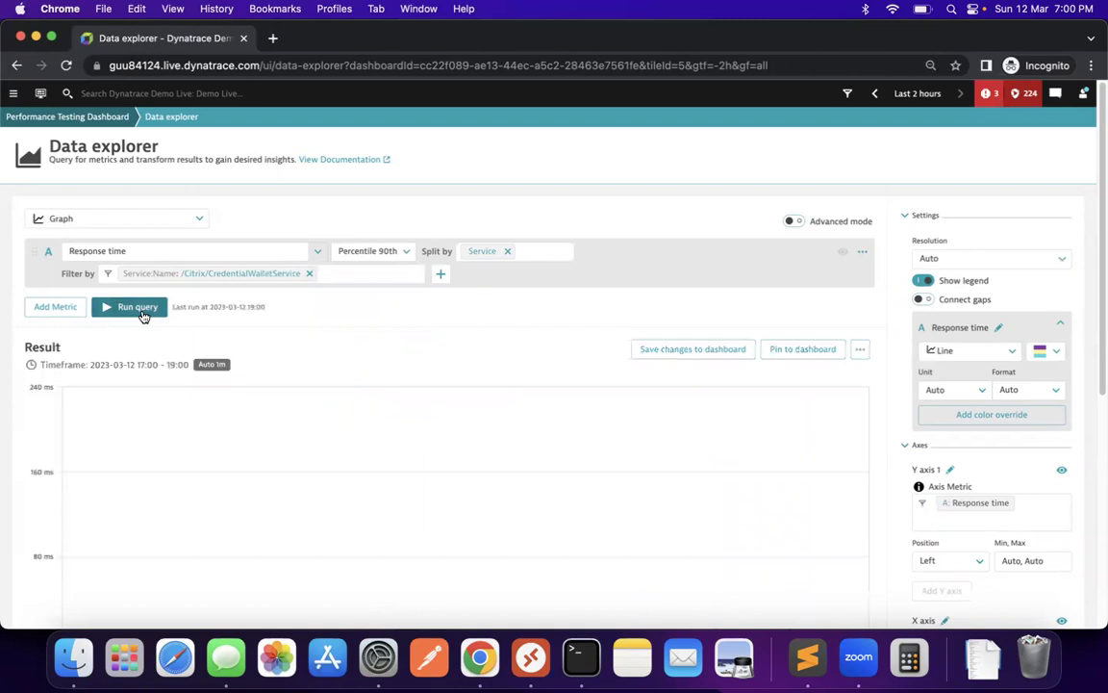
left_click(709, 358)
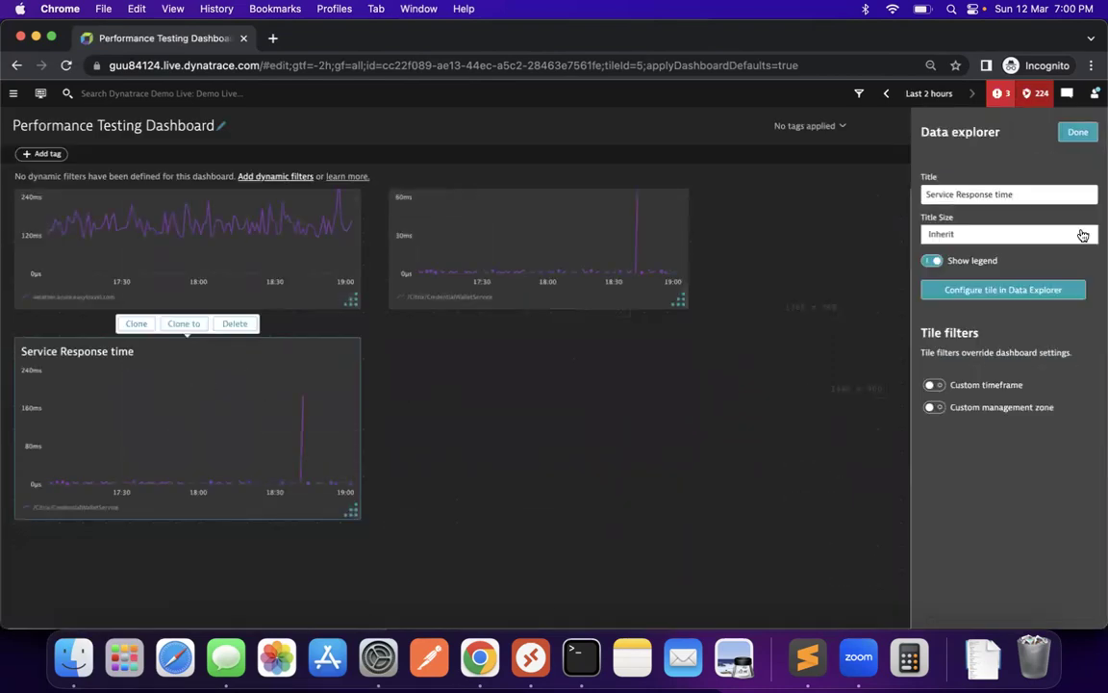
Title the cloned tile "Service Response time 90th%" and finish editing it
left_click(1055, 196)
type("90th%")
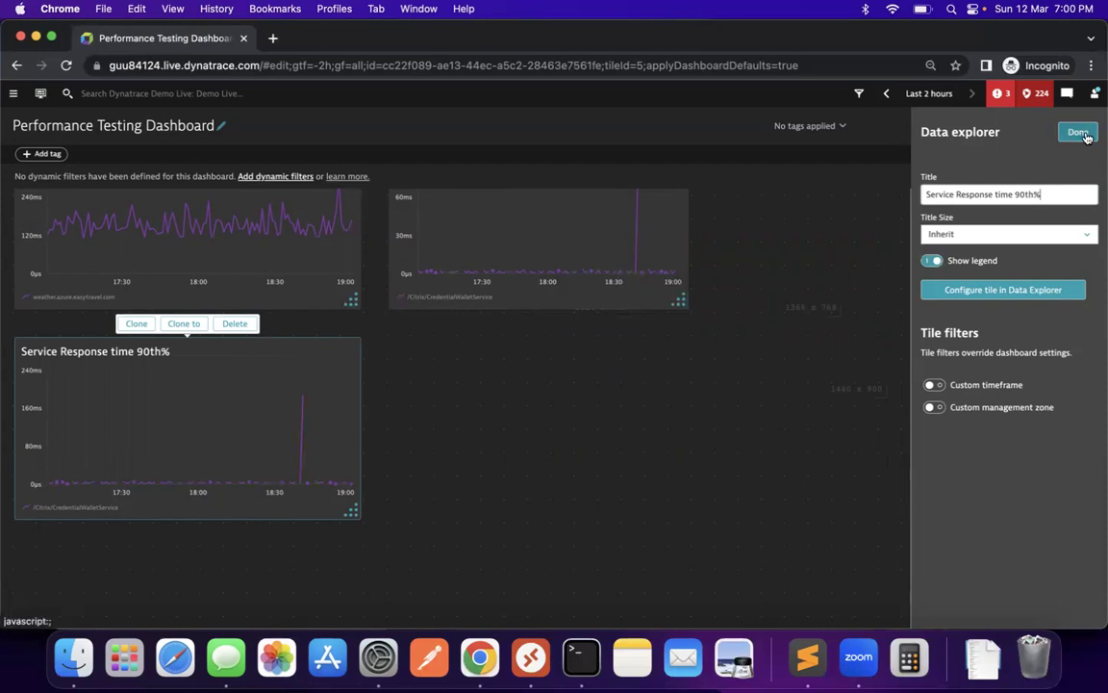
left_click(1078, 133)
Clone the Service Response time 90th% tile, place the copy beside it and retitle the copy "Service Response time 99th%"
left_click(254, 415)
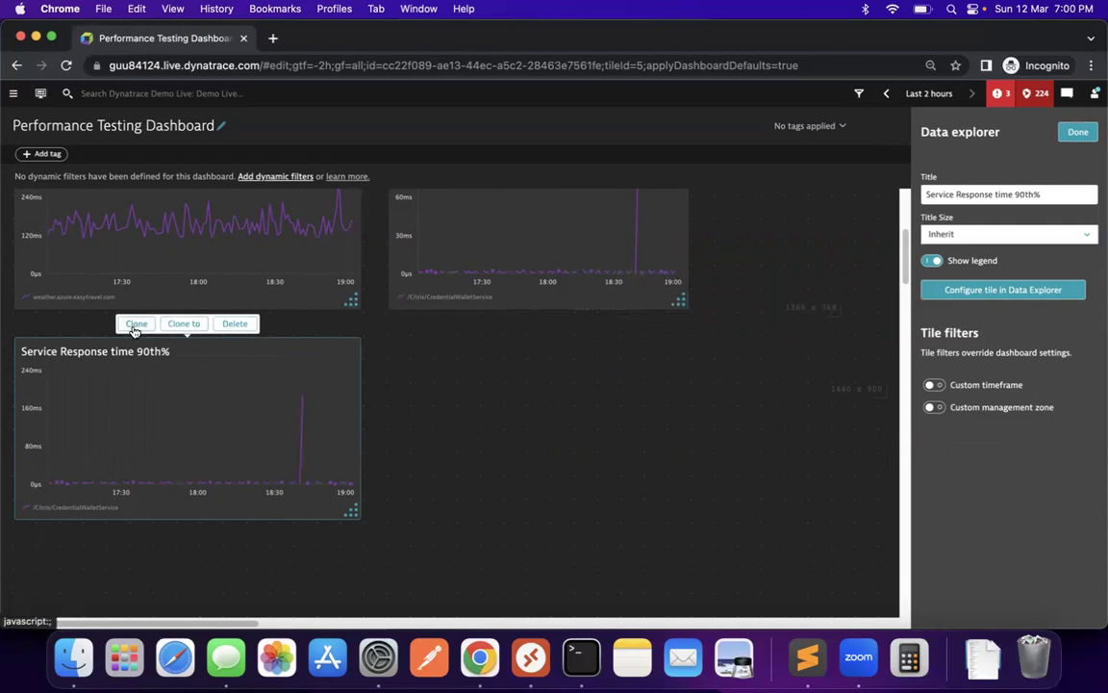
left_click(135, 330)
left_click_drag(477, 421, 477, 440)
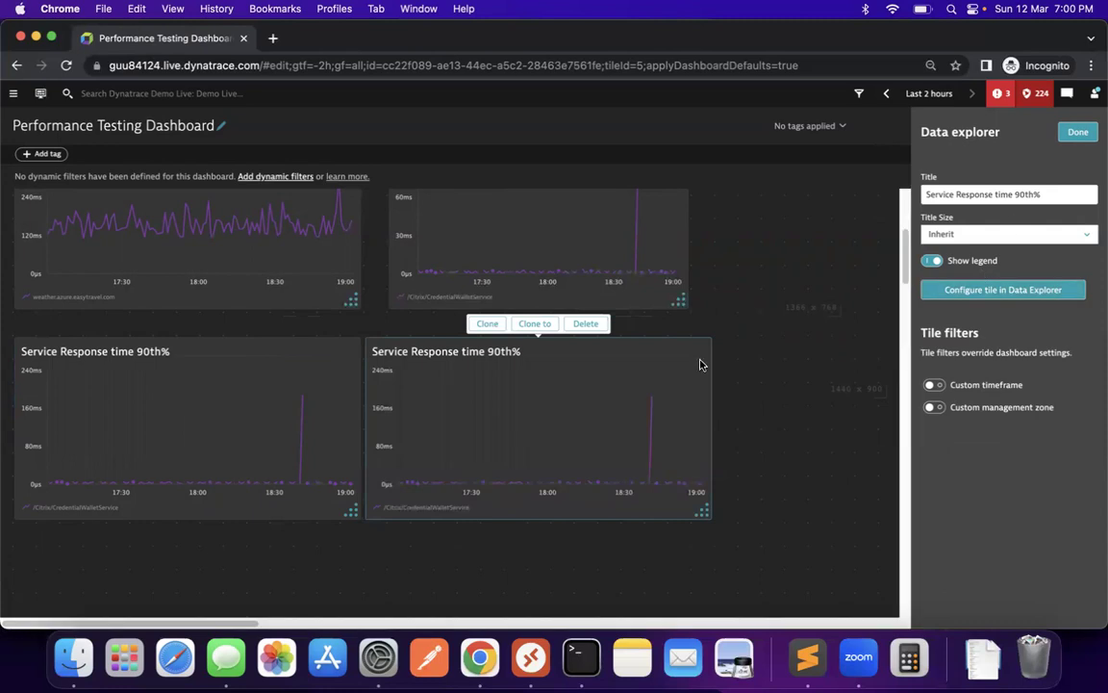
left_click(1025, 196)
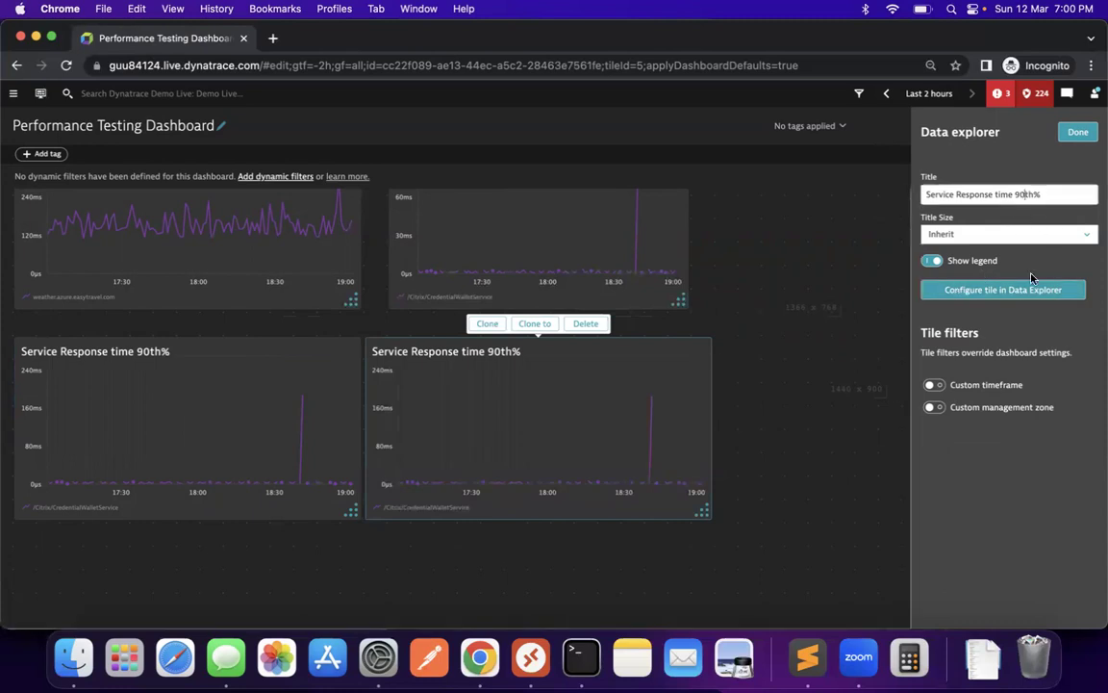
key("BackSpace")
type("9")
Open the 99th% tile in Data Explorer and switch its query to Advanced mode
left_click(1028, 291)
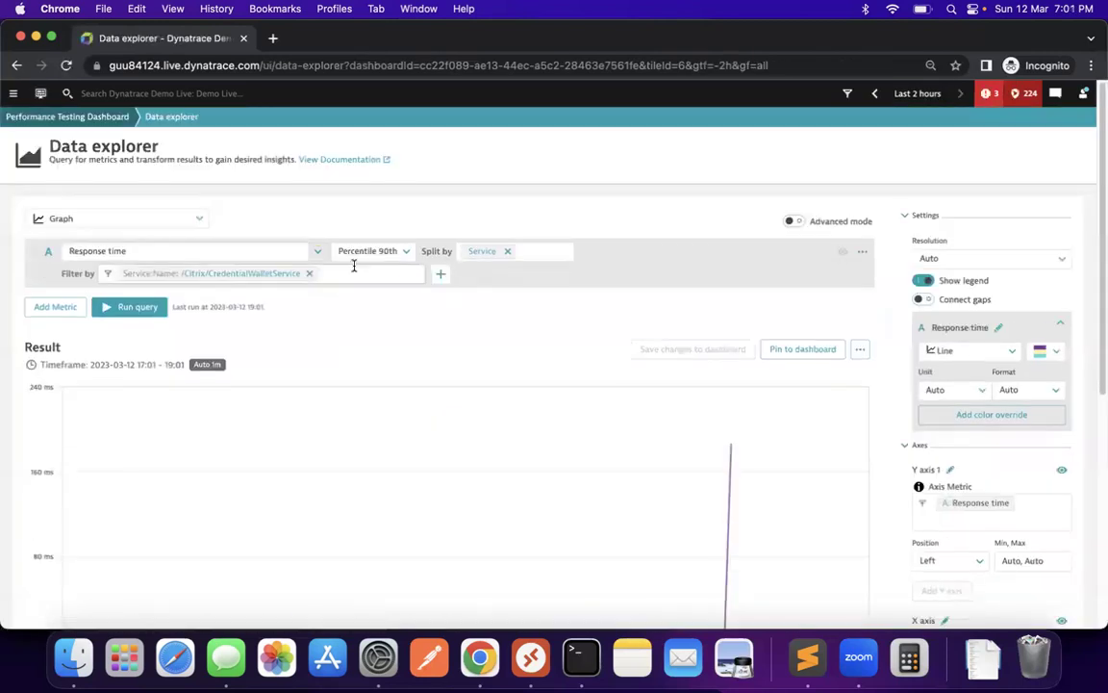
left_click(387, 254)
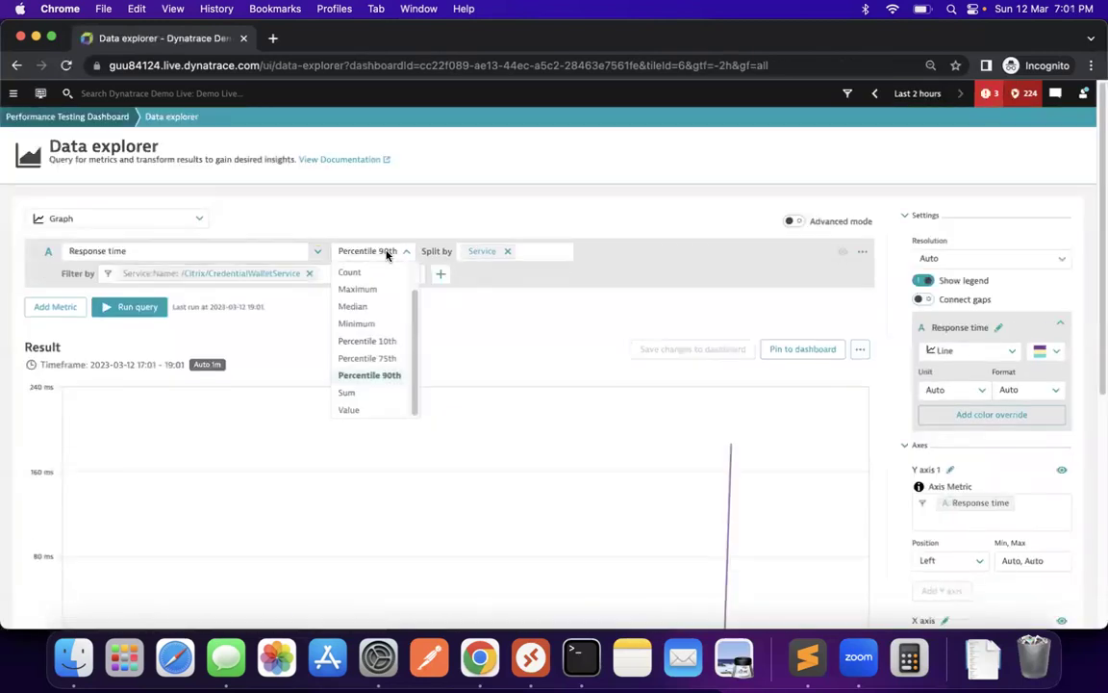
left_click(389, 378)
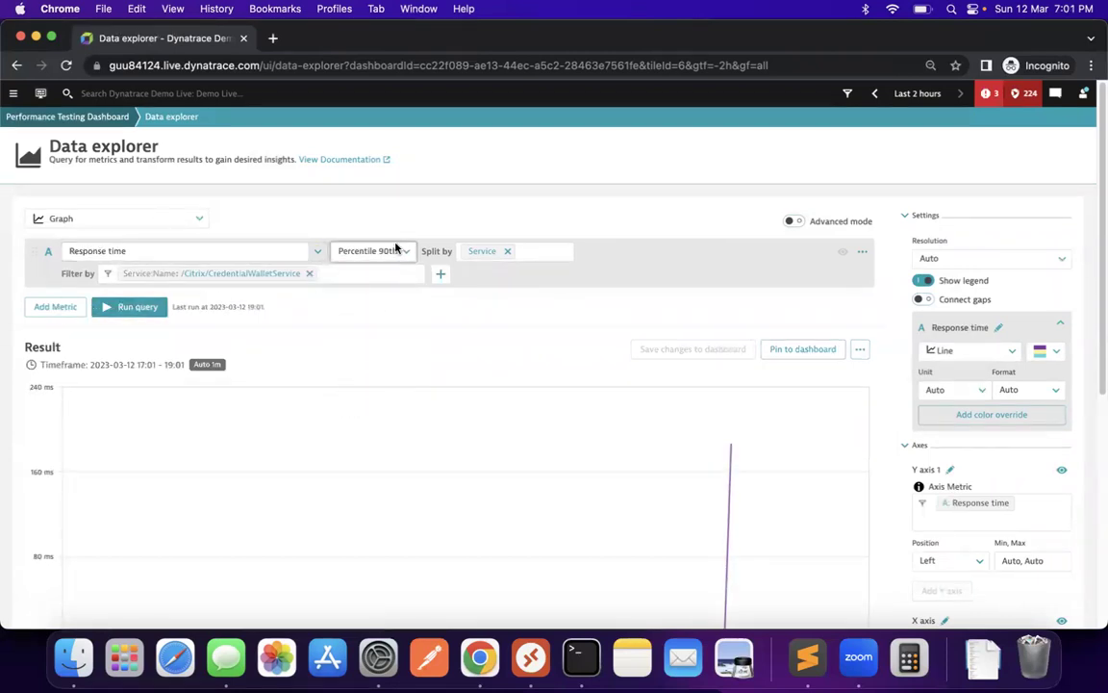
left_click(790, 220)
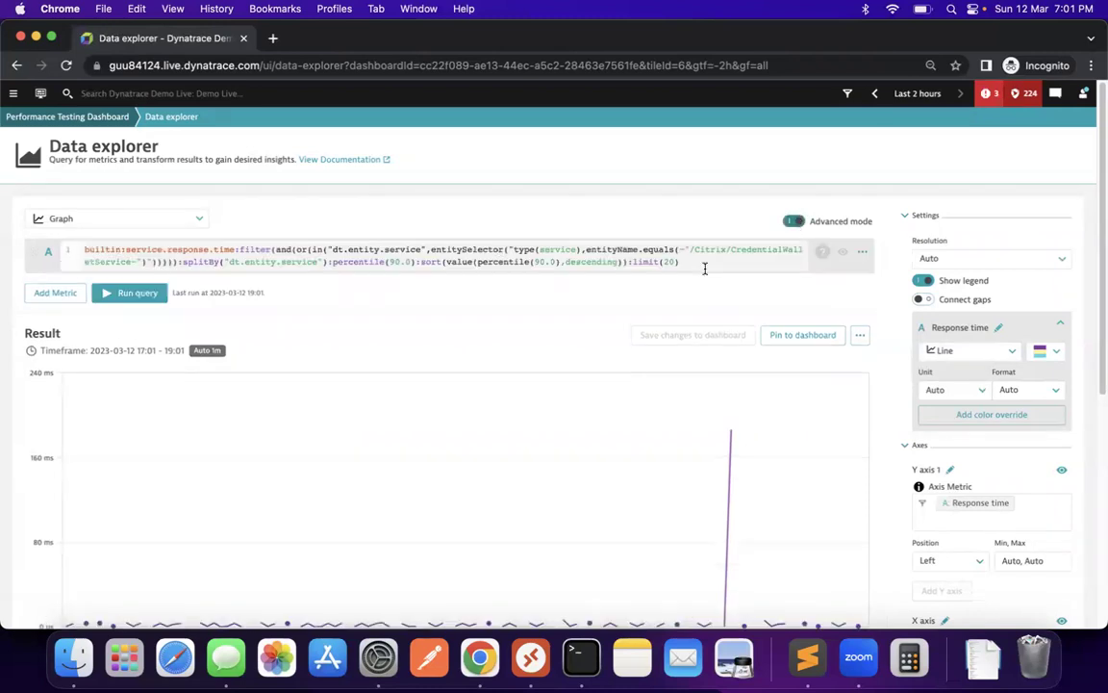
Change the query's aggregation to percentile(99.0), run the query and save the changes to the dashboard
left_click(398, 261)
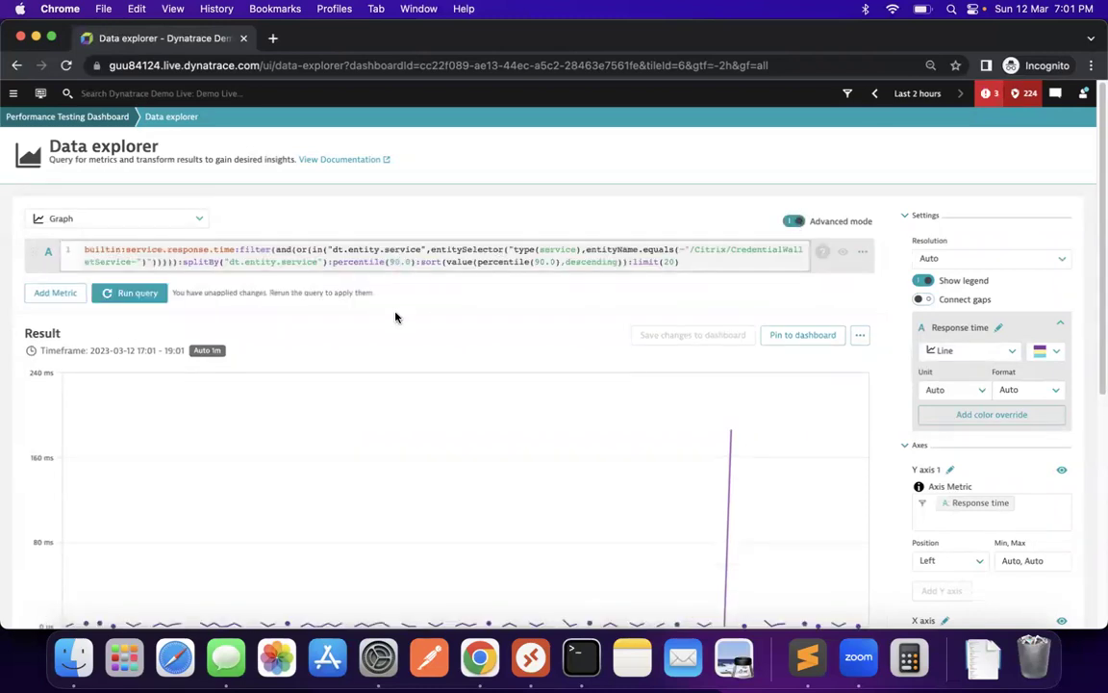
key("BackSpace")
type("9")
left_click(149, 293)
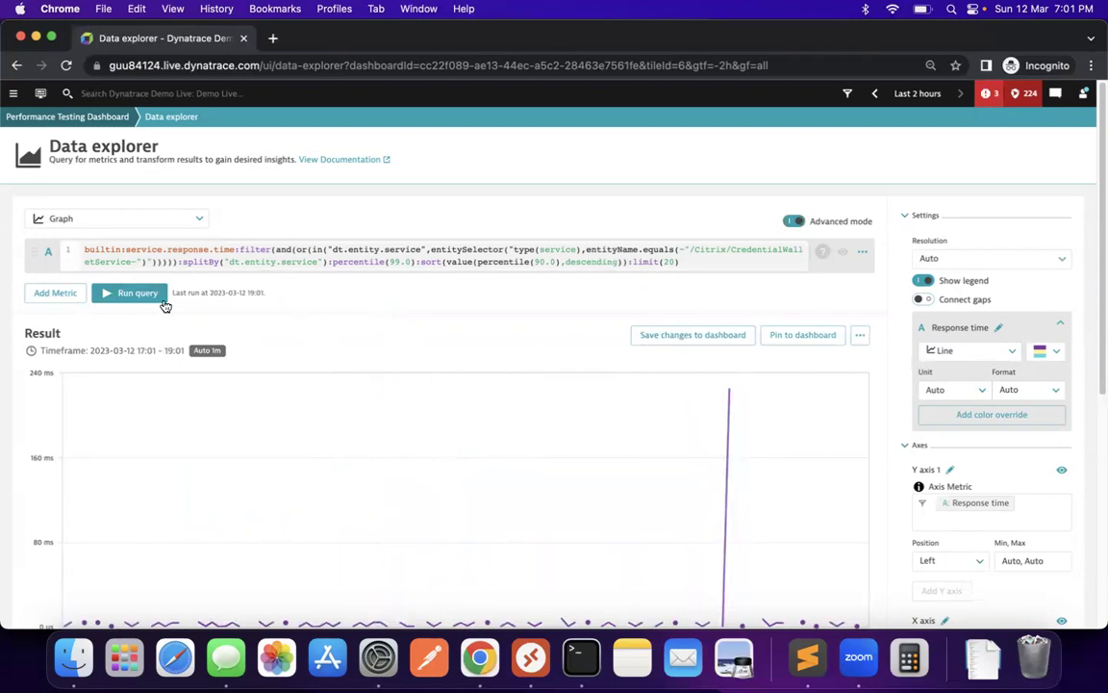
left_click(719, 338)
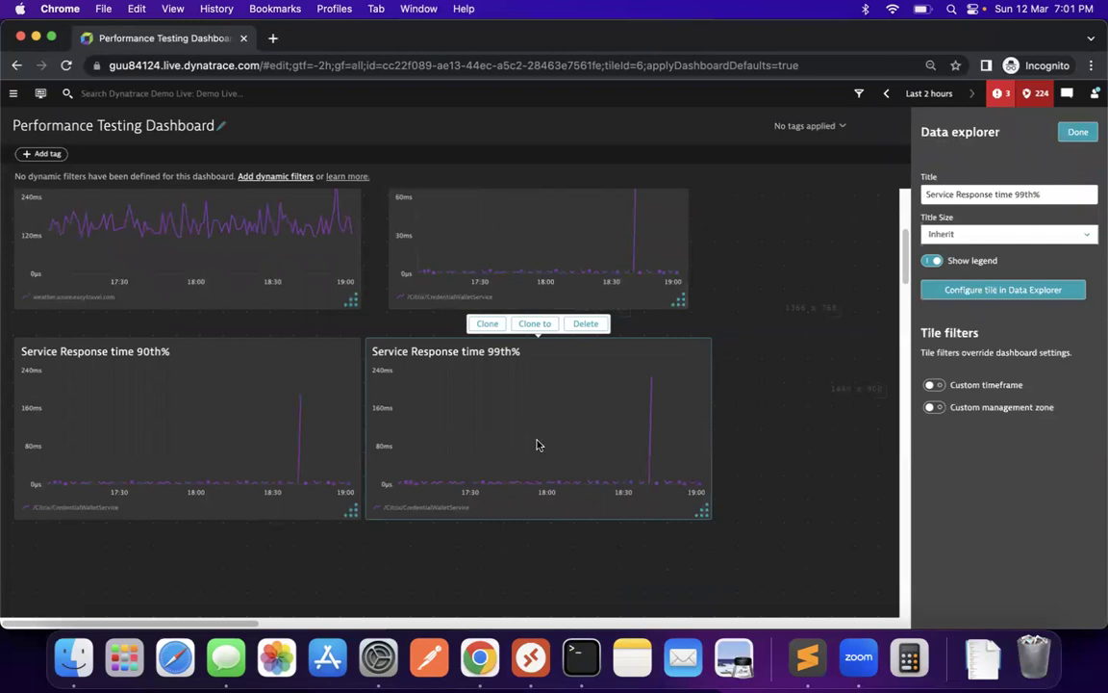
Clone the Service Response time 99th% tile, place the copy below the 90th% tile and title it "Failure Rate"
scroll(539, 442, "down", 1)
scroll(537, 445, "up", 5)
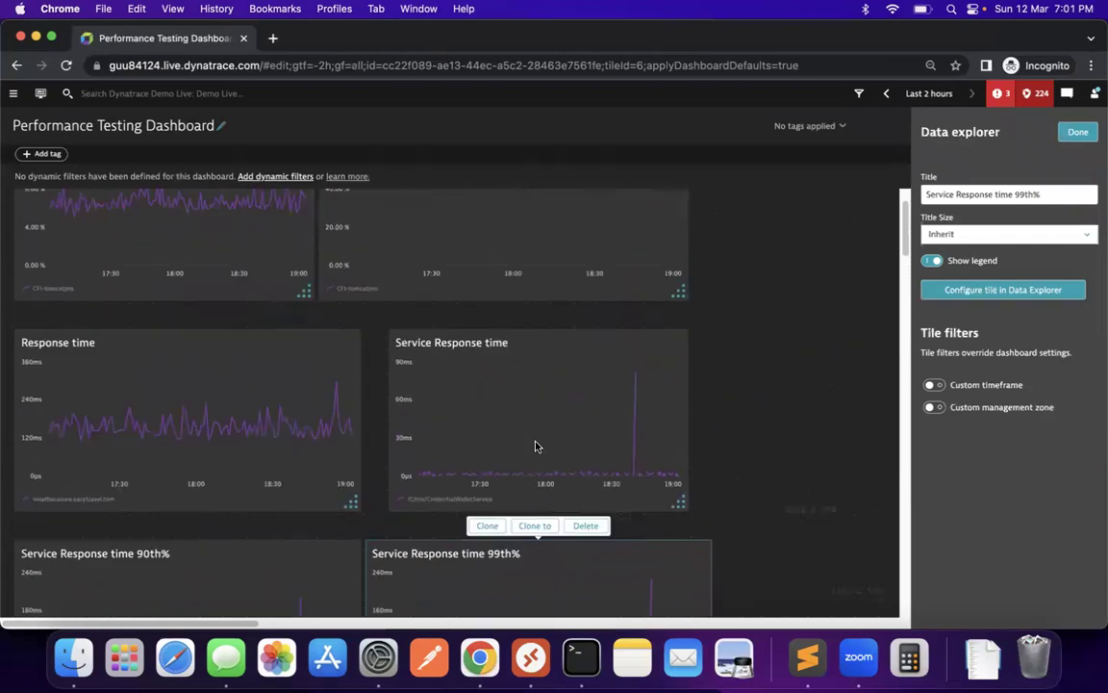
scroll(537, 445, "down", 2)
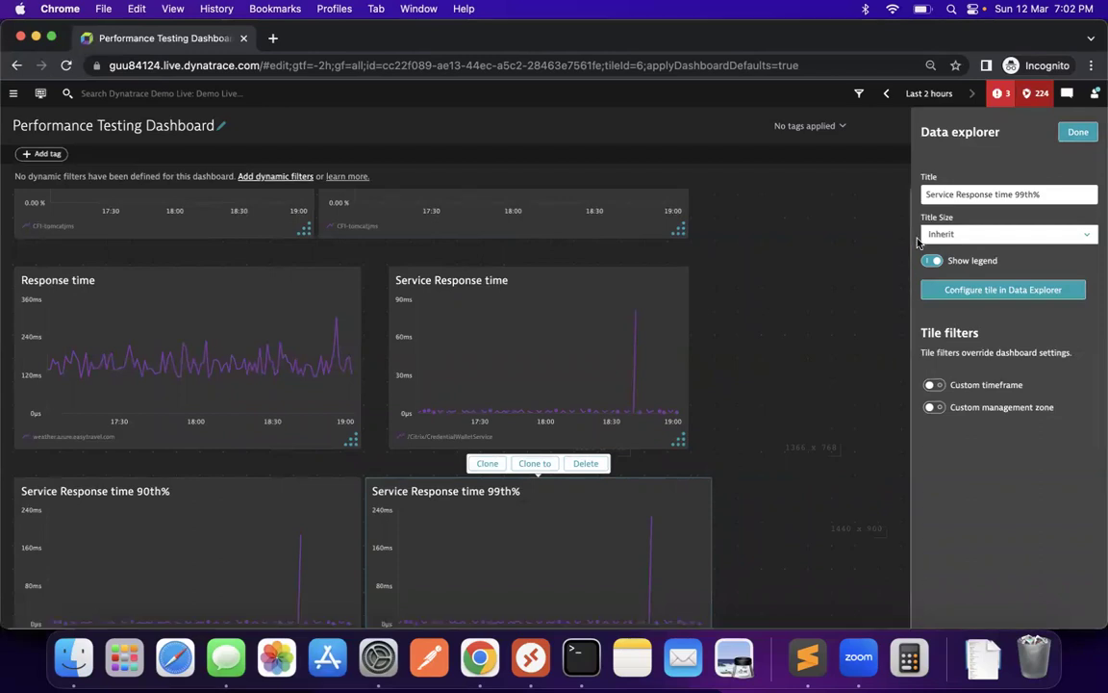
scroll(905, 241, "down", 3)
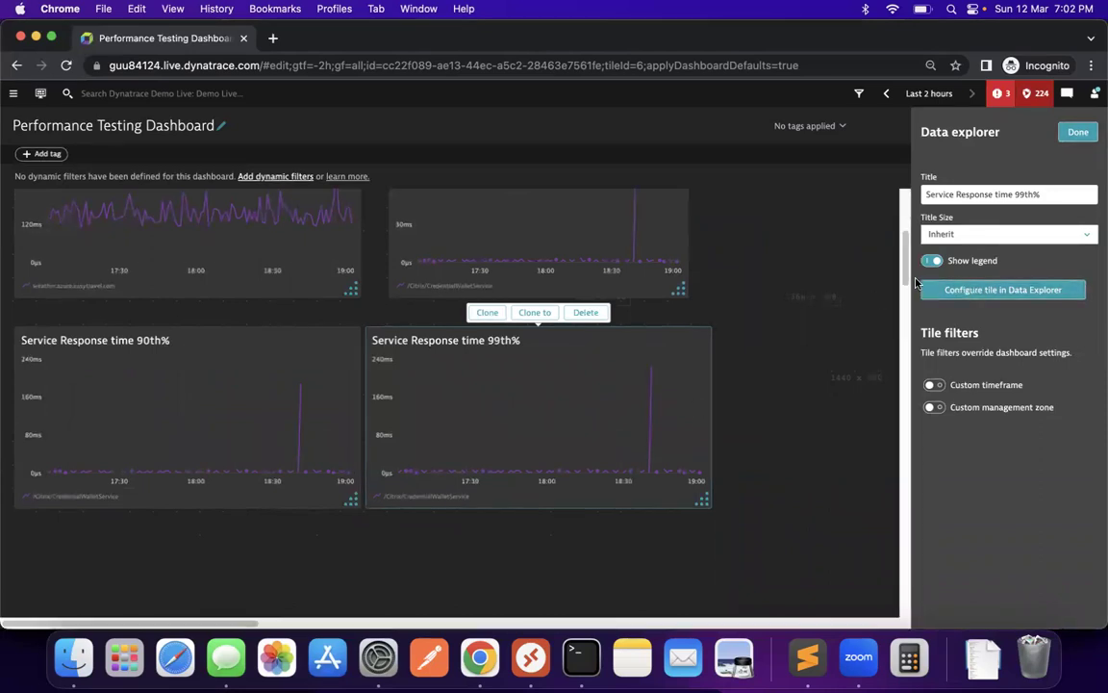
left_click_drag(501, 352, 203, 400)
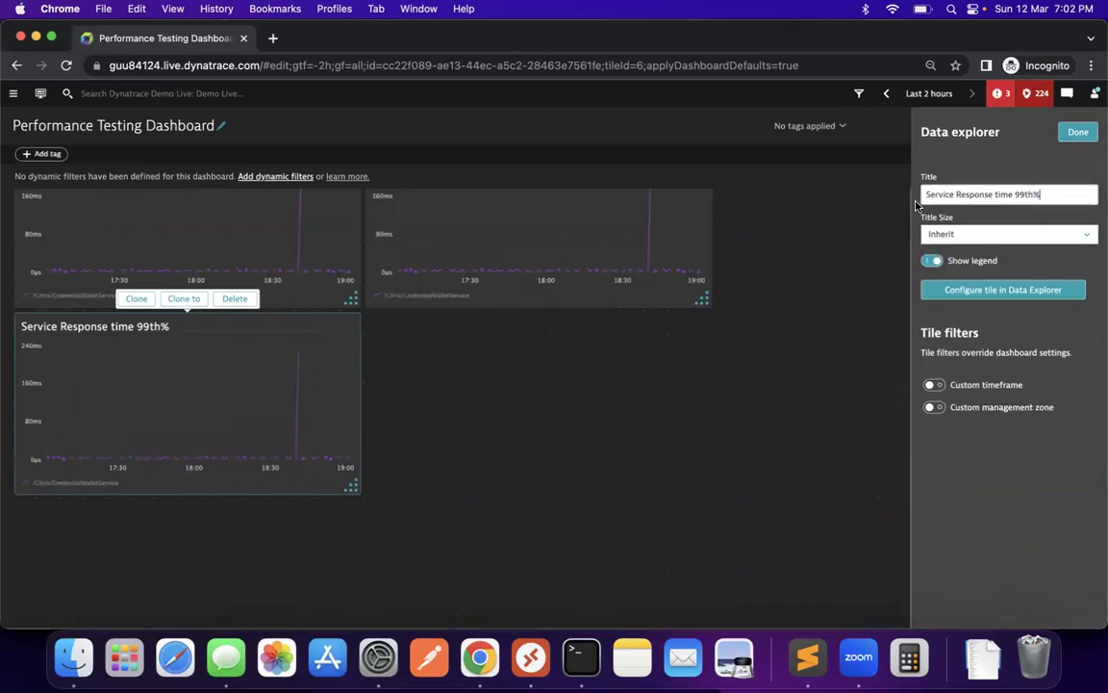
key("super+a")
key("BackSpace")
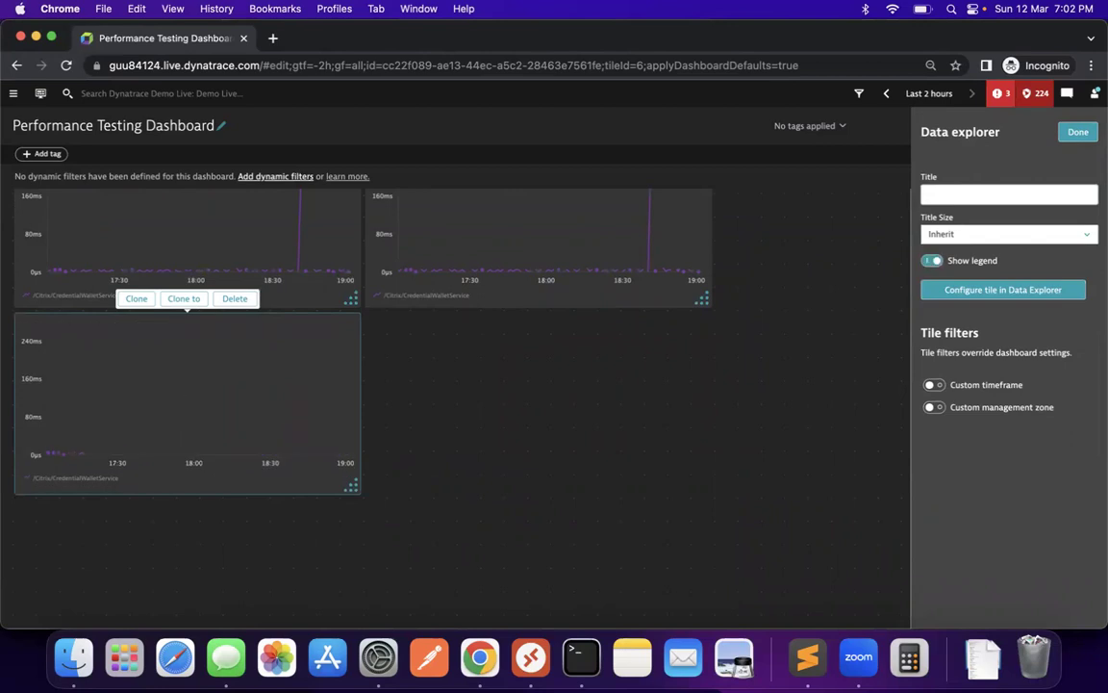
type("Fail")
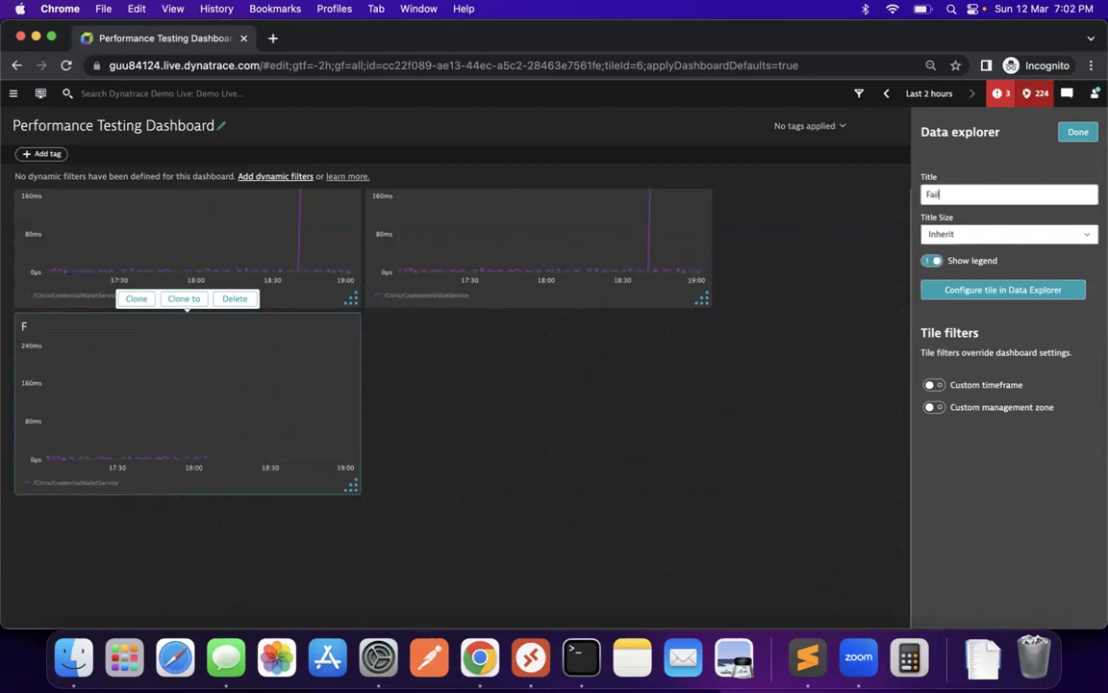
type("ure Rate")
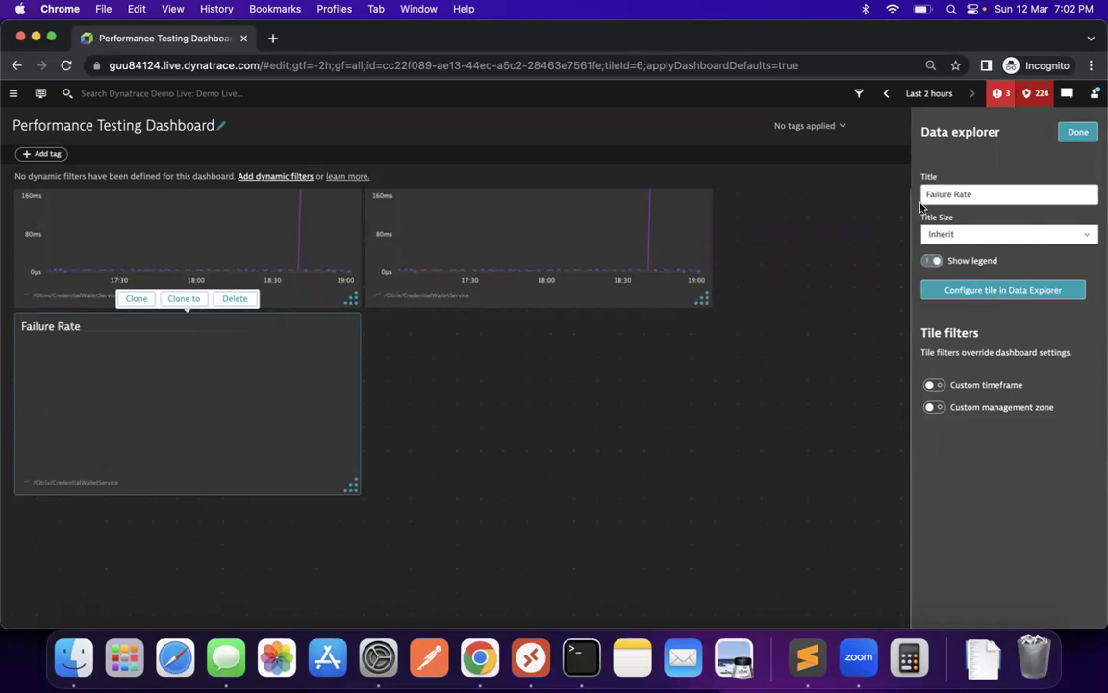
Open the Failure Rate tile in Data Explorer, turn off Advanced mode and reset its query to Build mode
left_click(976, 290)
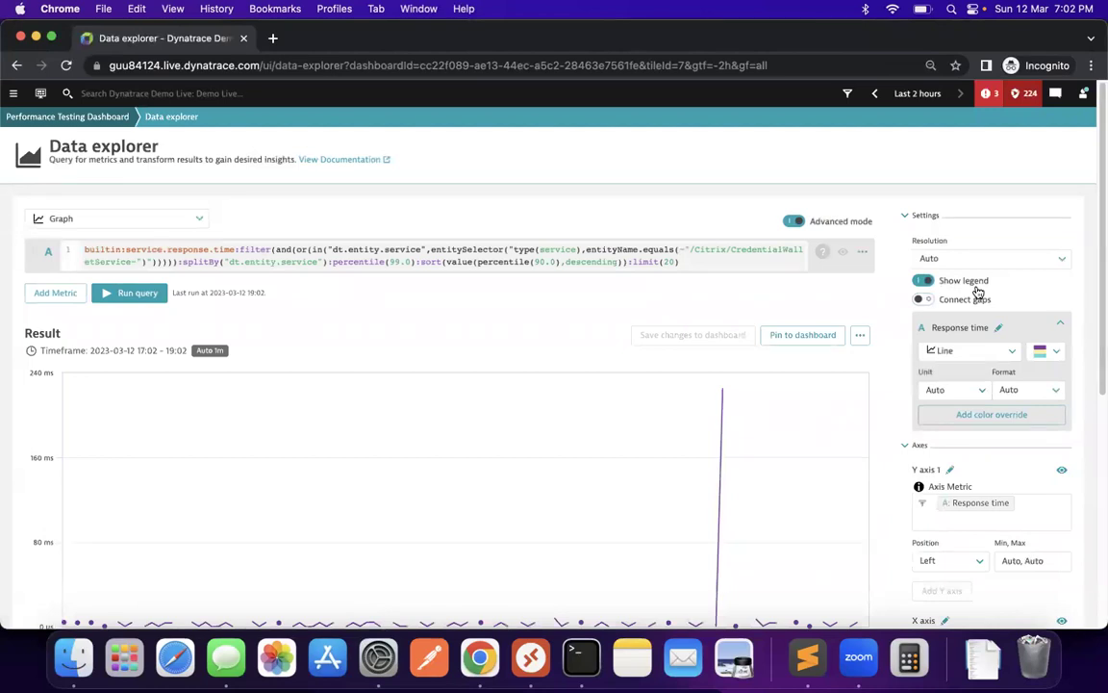
left_click(794, 222)
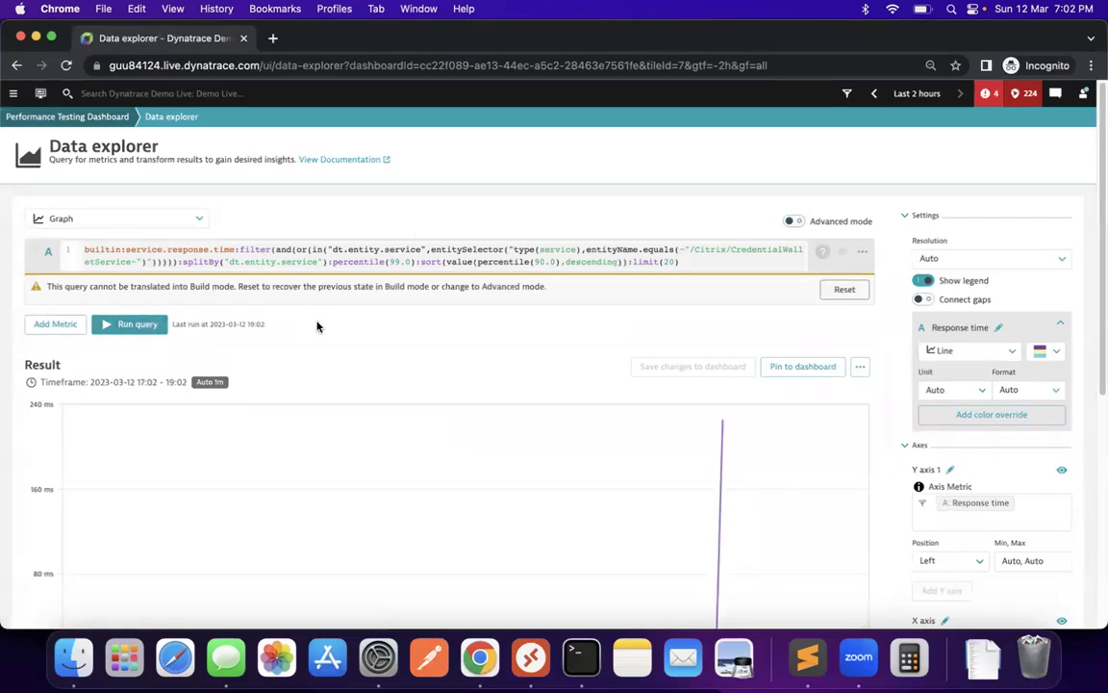
left_click(845, 290)
Search for "failure rate" and select the Service metric "Failure rate (server side errors)" for the query
left_click(179, 246)
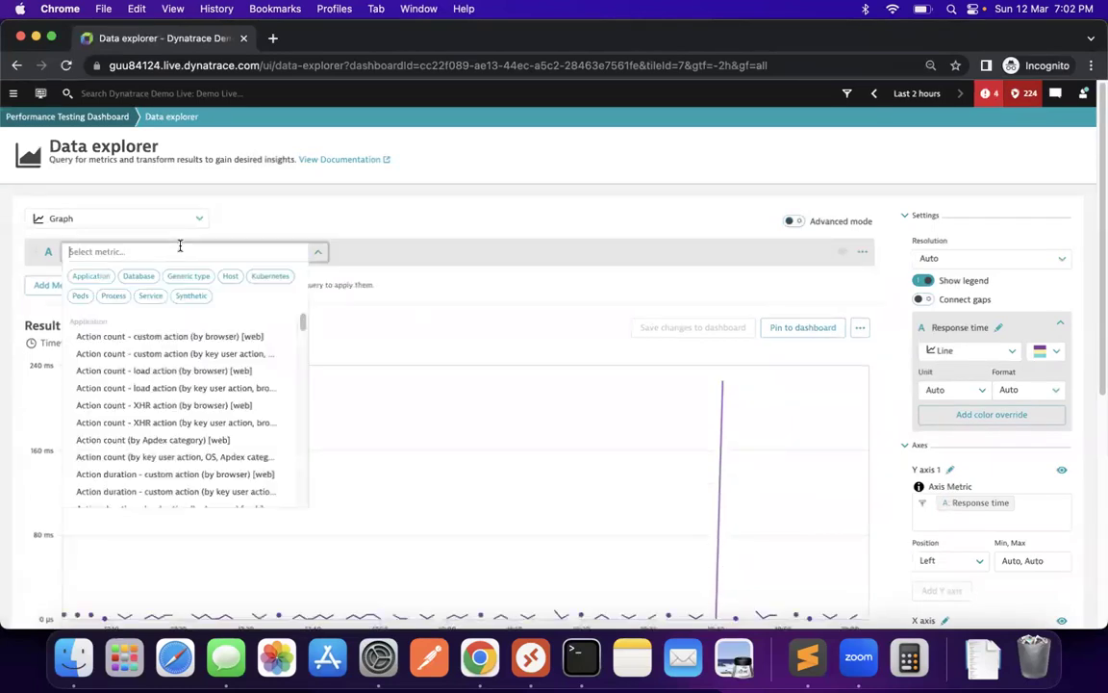
type("fai")
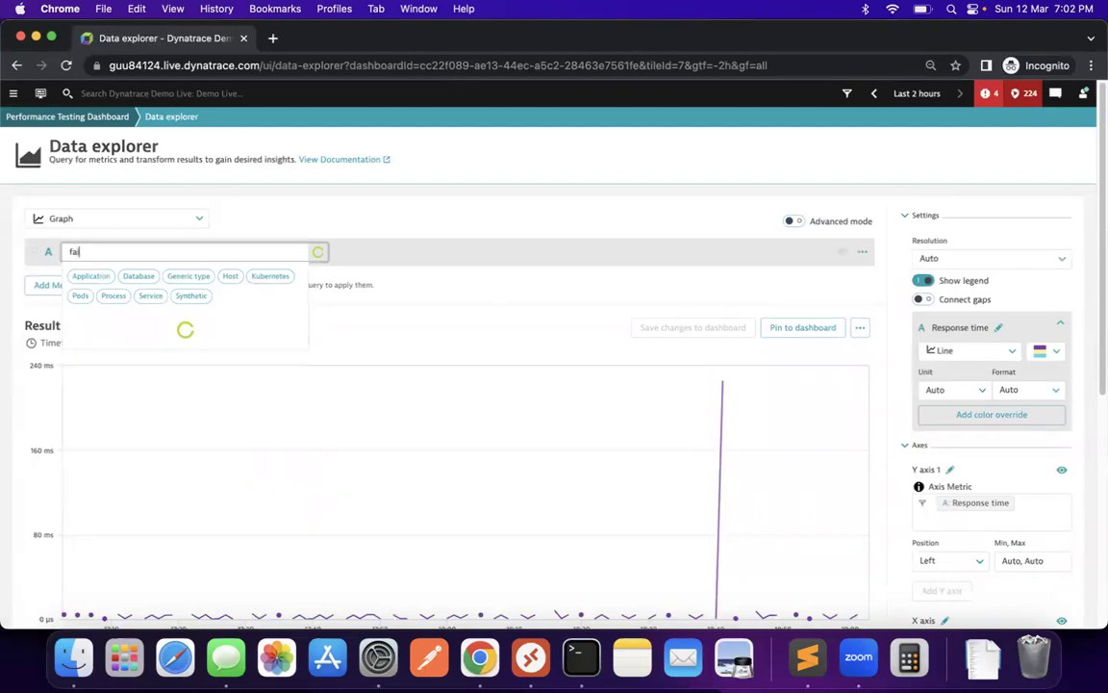
type("lure f")
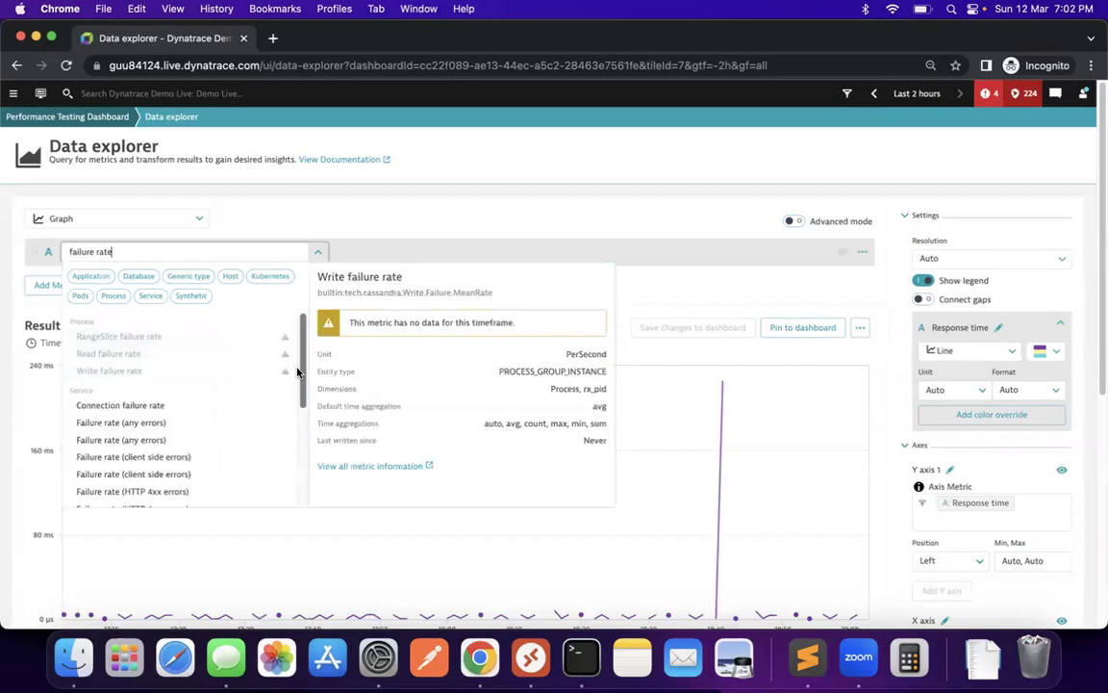
left_click_drag(301, 361, 302, 423)
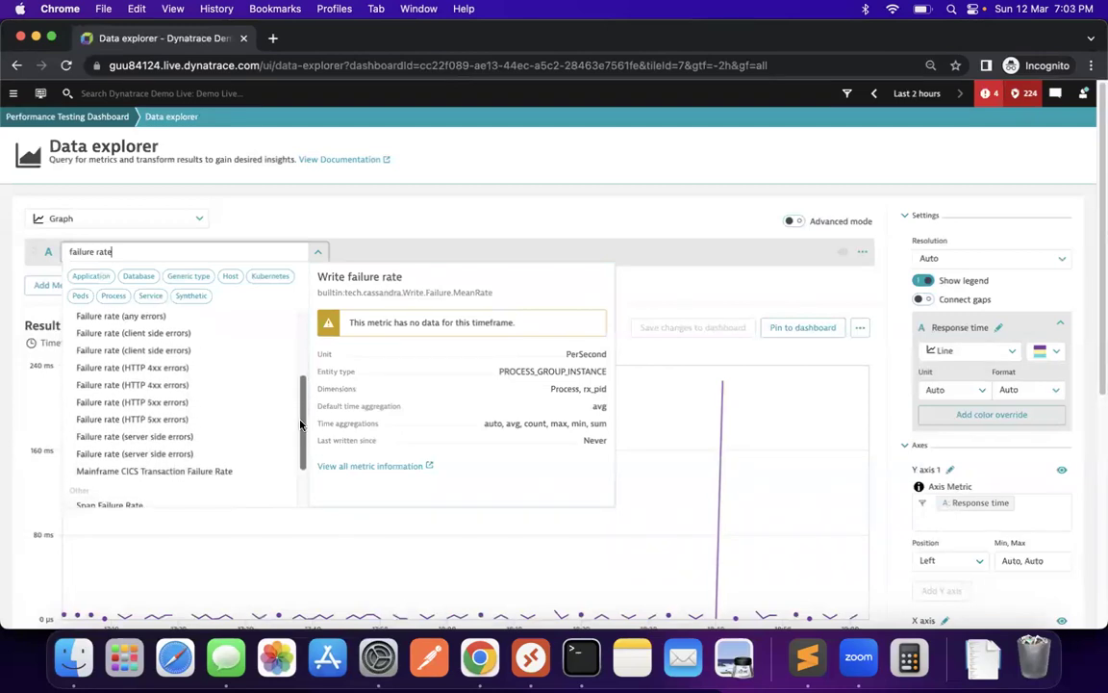
left_click(204, 436)
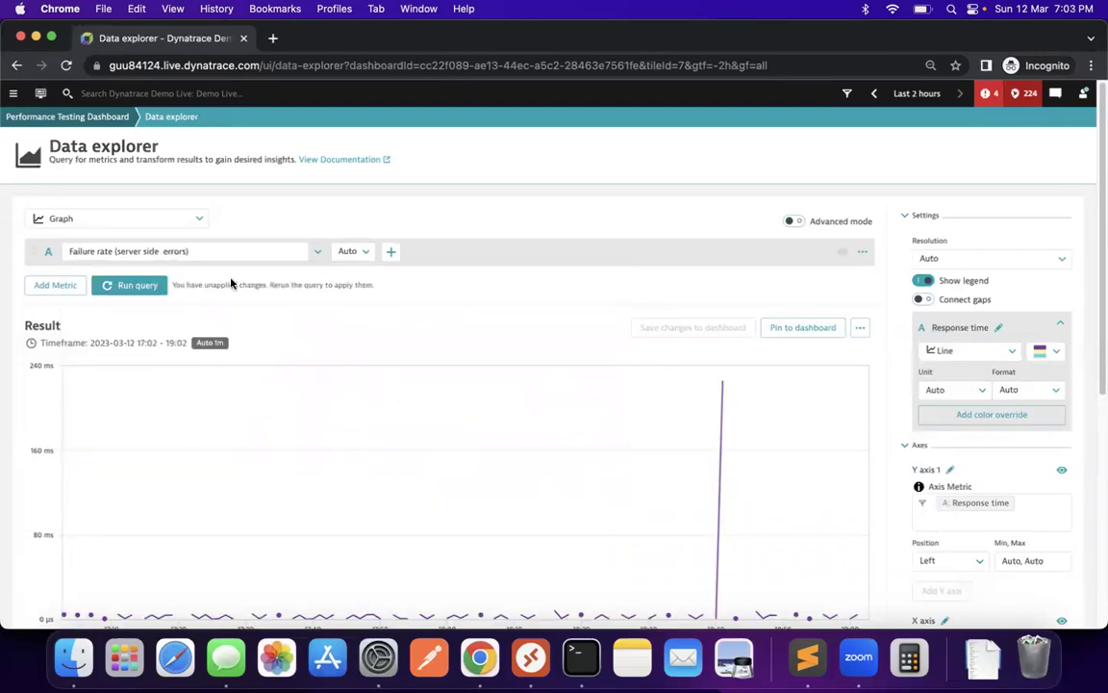
Add Split By and Filter By options to the failure rate query and split it by Service
left_click(390, 253)
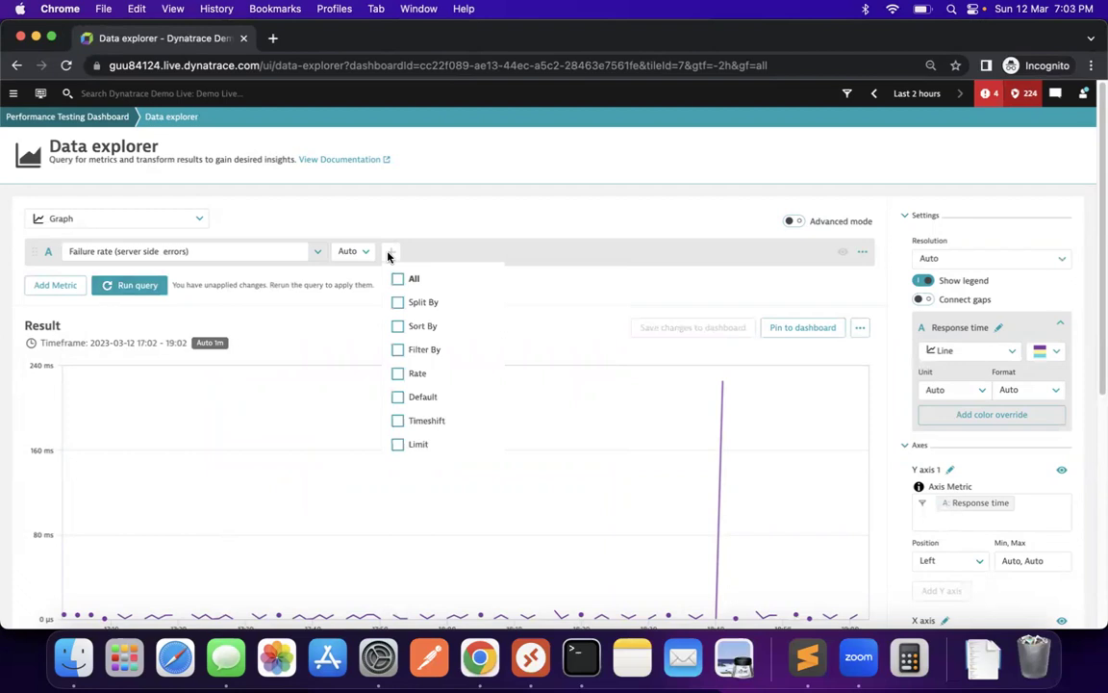
left_click(425, 302)
left_click(532, 350)
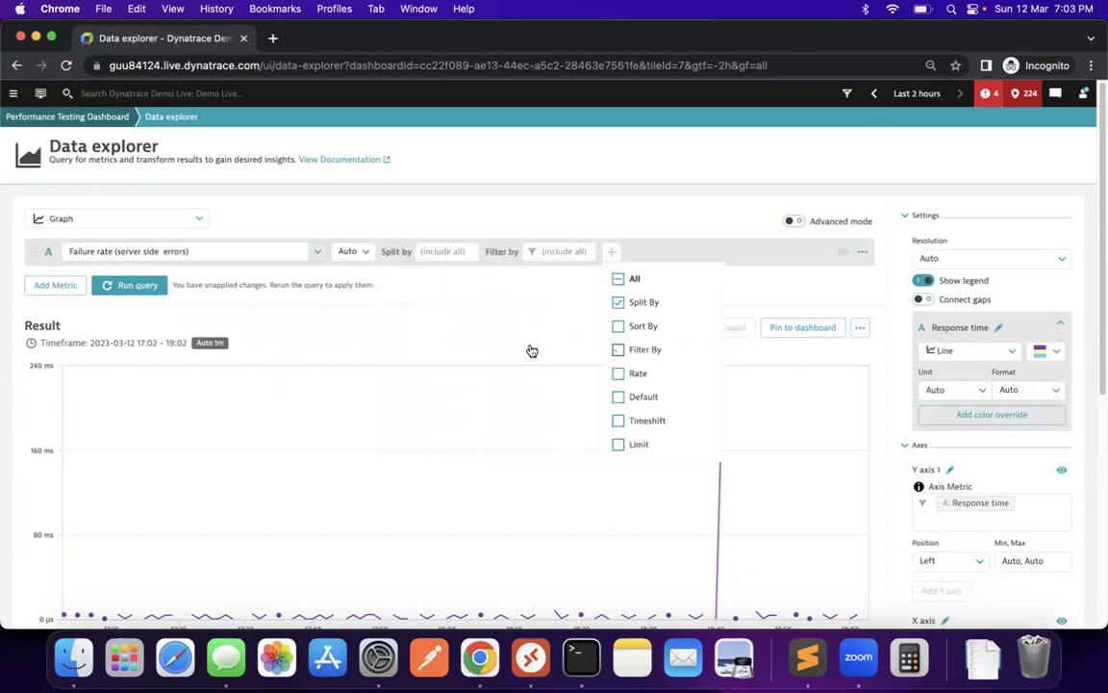
left_click(438, 254)
left_click(445, 268)
Filter the query by Service name /Citrix/CredentialWalletService, run it and save the changes to the dashboard
left_click(612, 252)
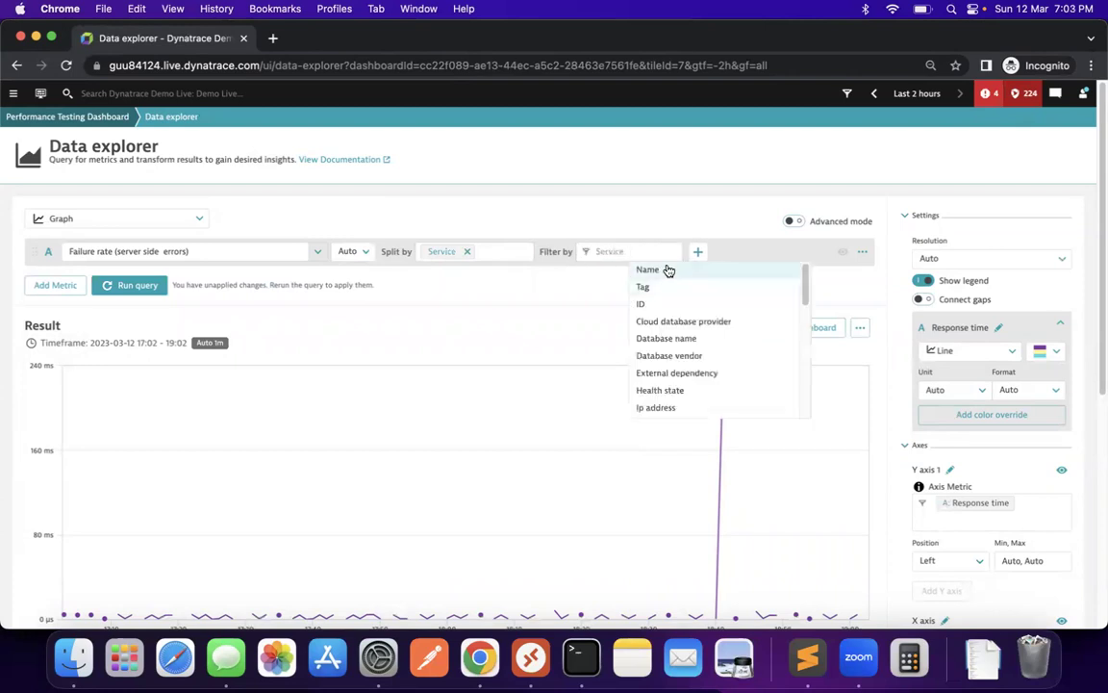
left_click(668, 270)
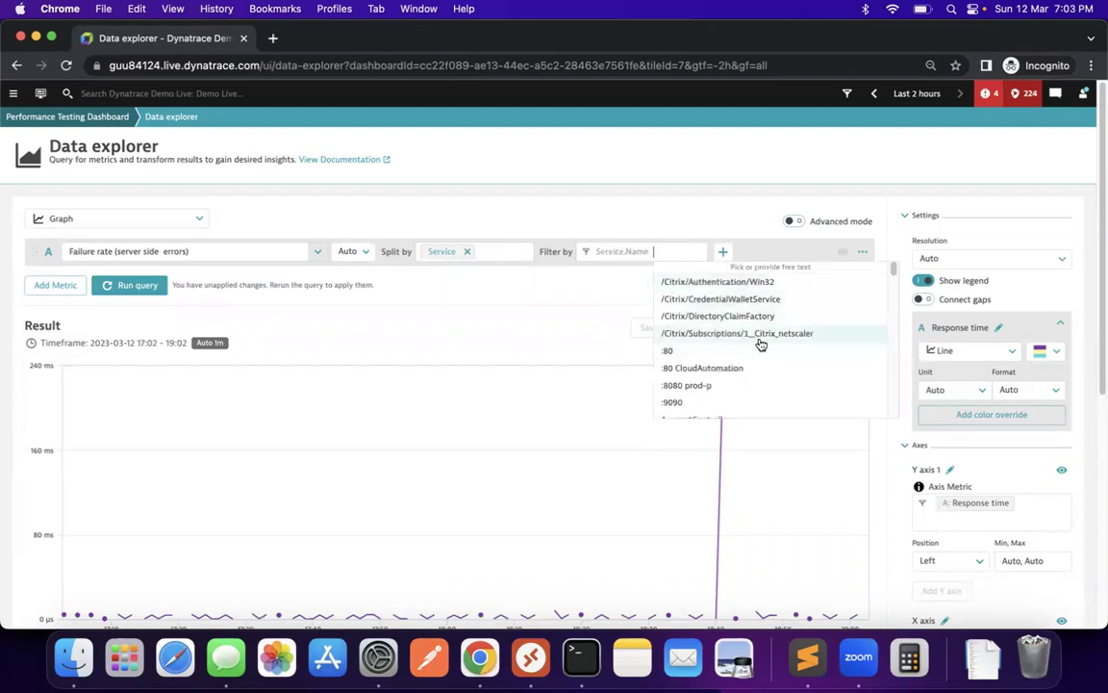
left_click(787, 299)
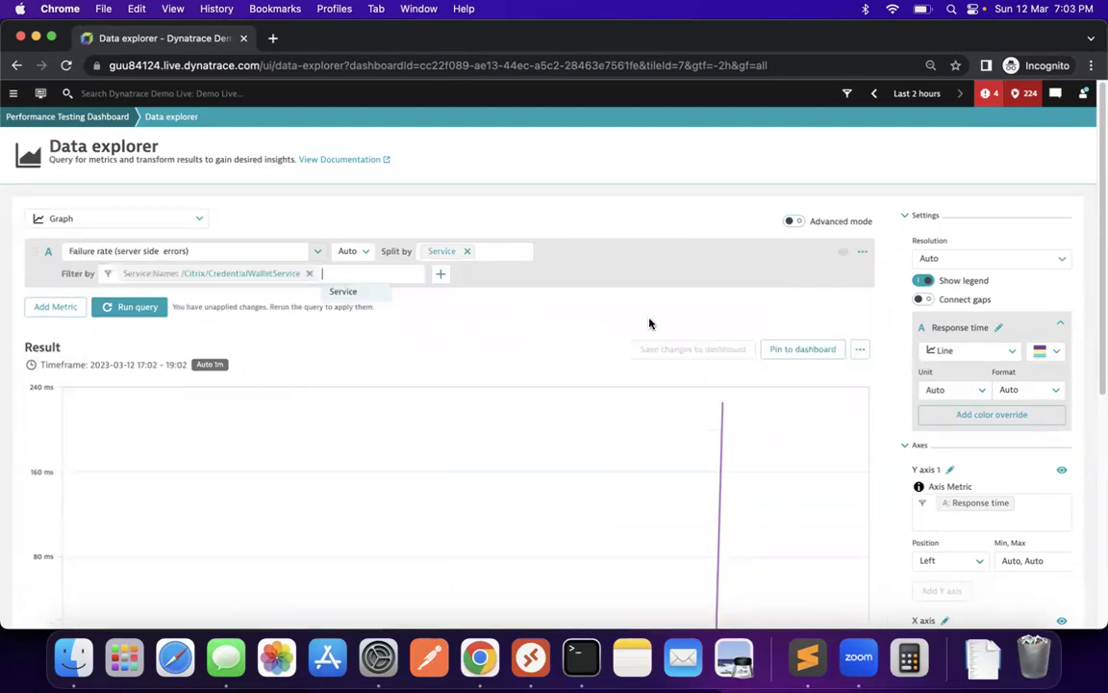
left_click(154, 309)
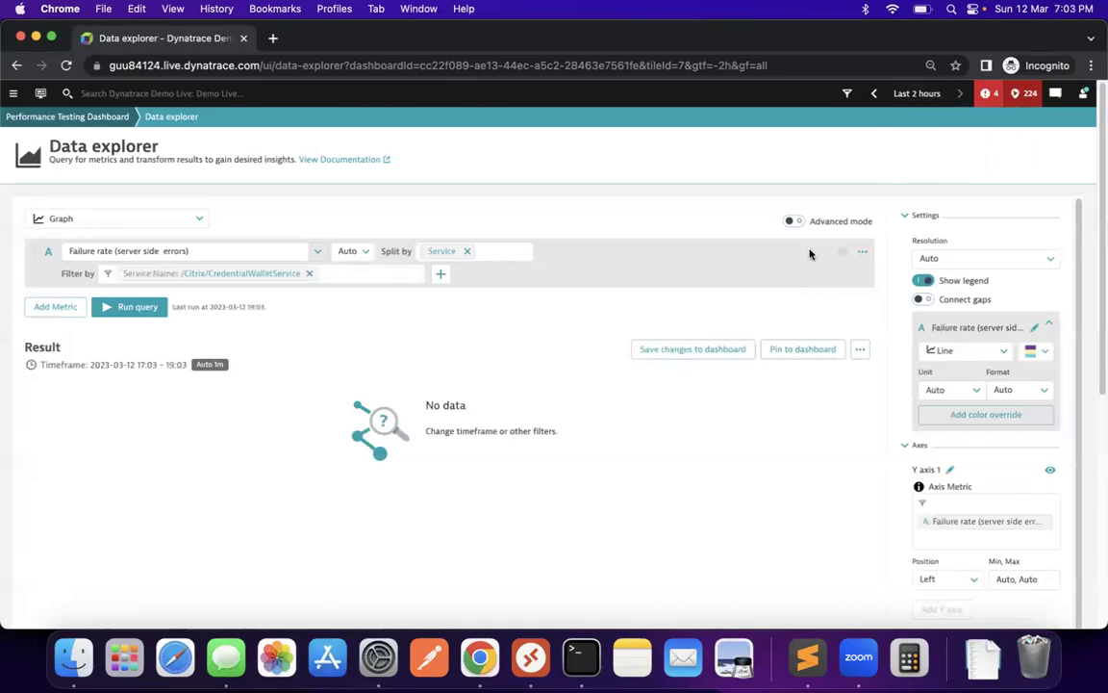
left_click(689, 352)
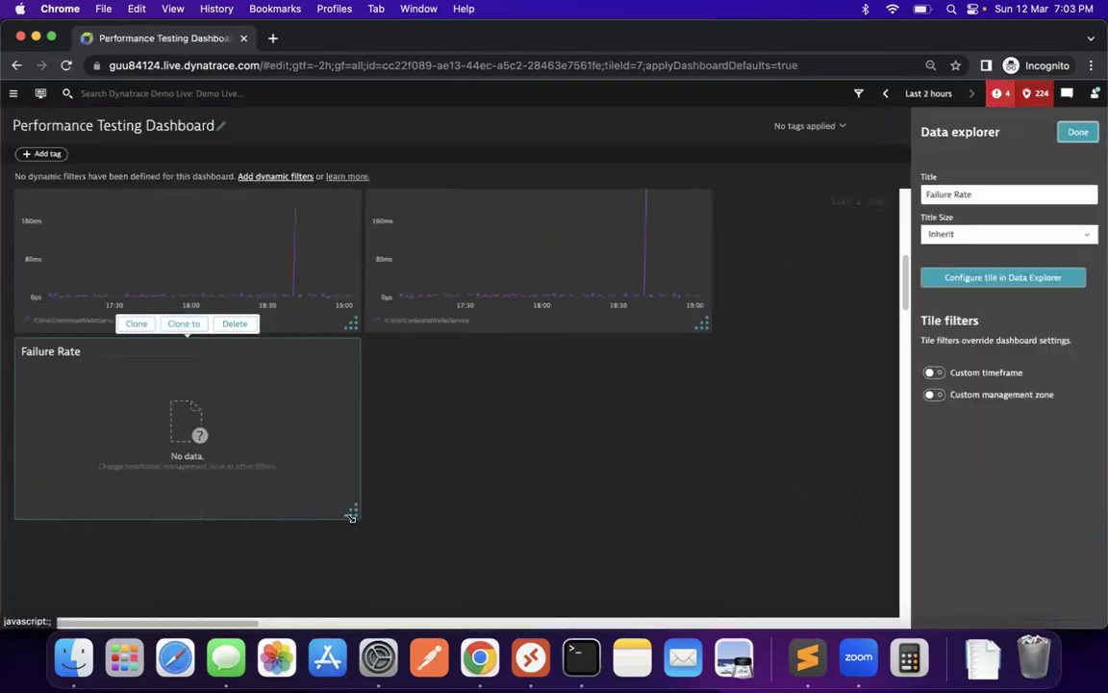
Add a Graph tile beside the Failure Rate tile and retitle the Failure Rate tile "Failure Rate server side"
left_click(485, 463)
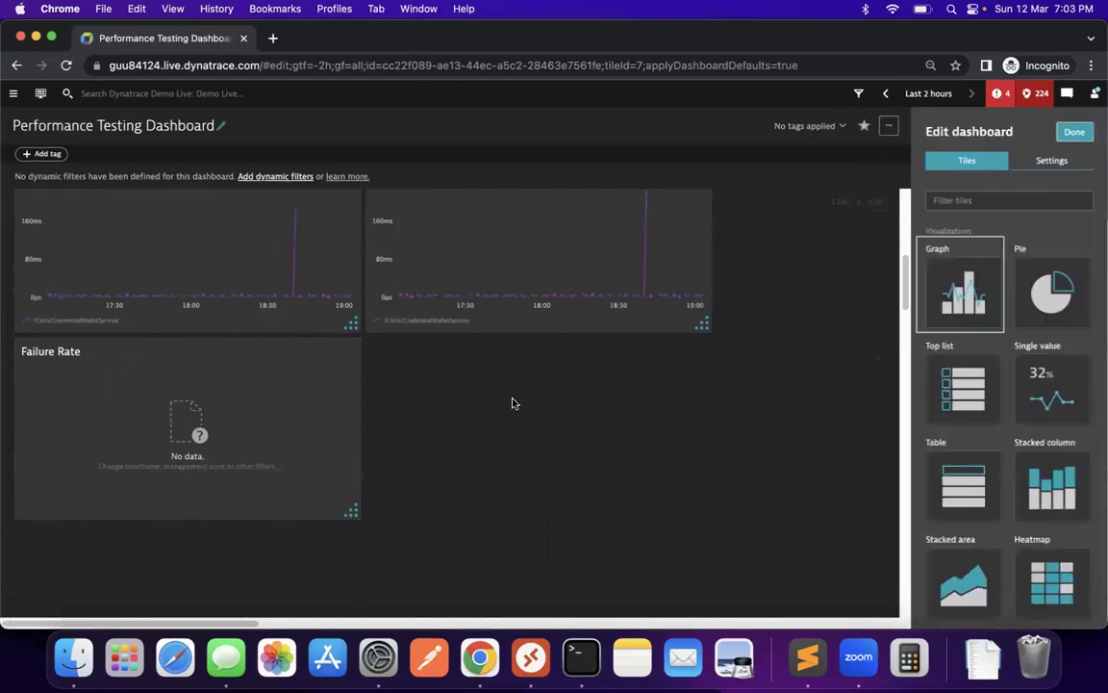
left_click_drag(961, 289, 472, 439)
left_click(228, 435)
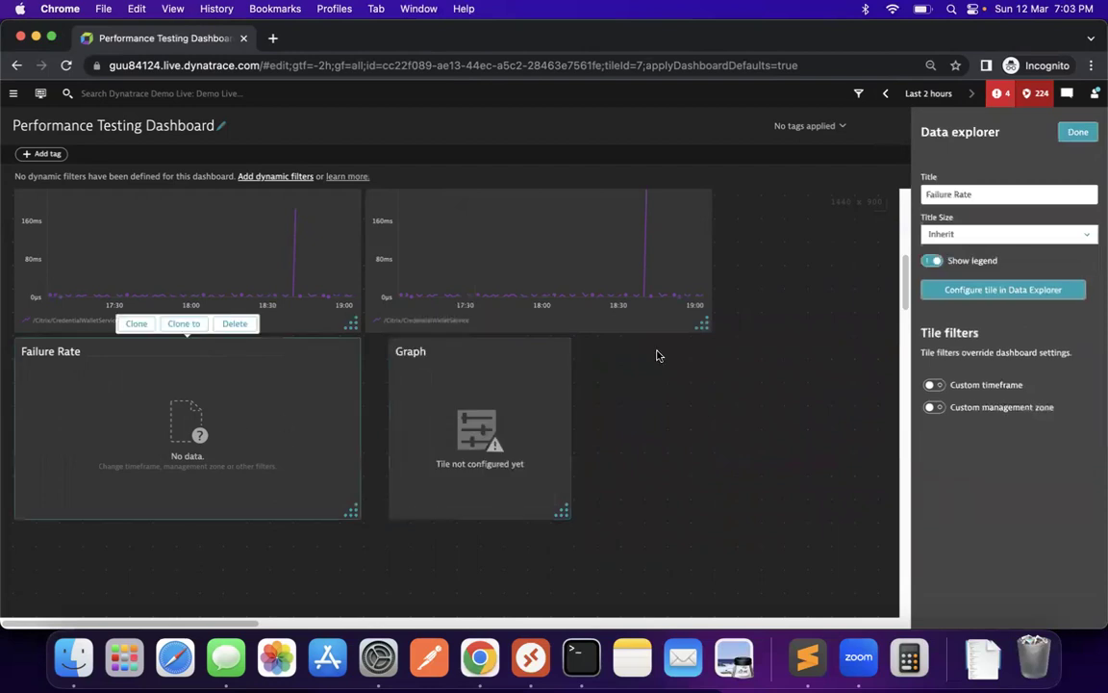
left_click(980, 195)
type("server side")
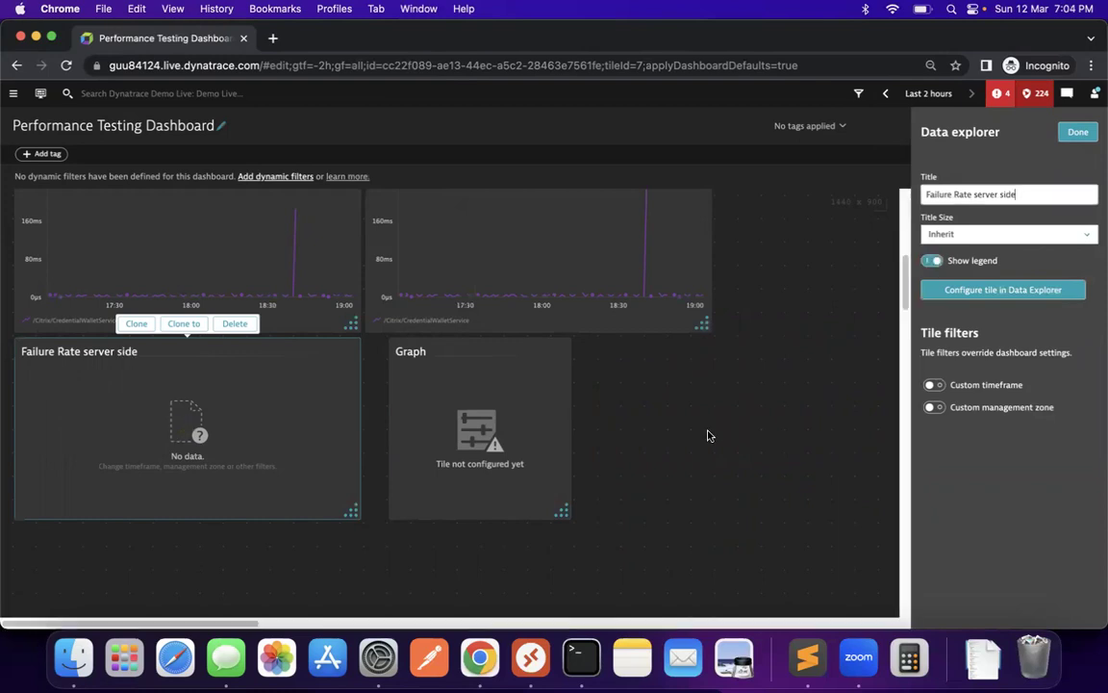
Title the new unconfigured Graph tile "failure rate client side"
left_click(512, 461)
left_click(965, 194)
type("failure rate client side")
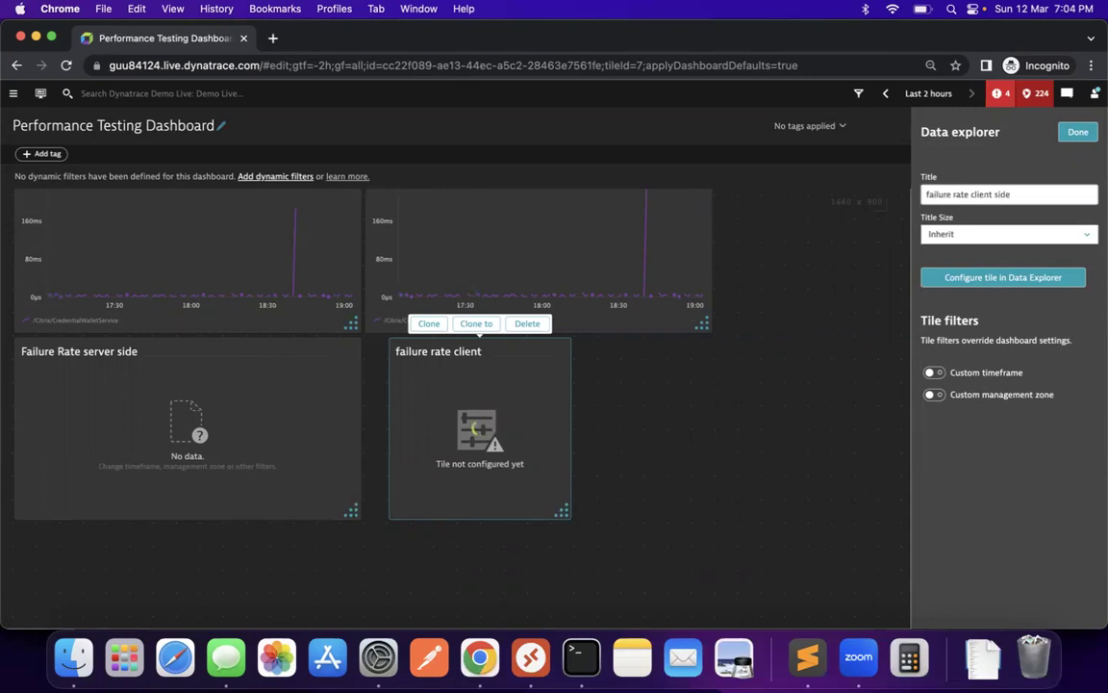
Open the client side tile in Data Explorer and select the Service metric "Failure rate (client side errors)"
left_click(975, 278)
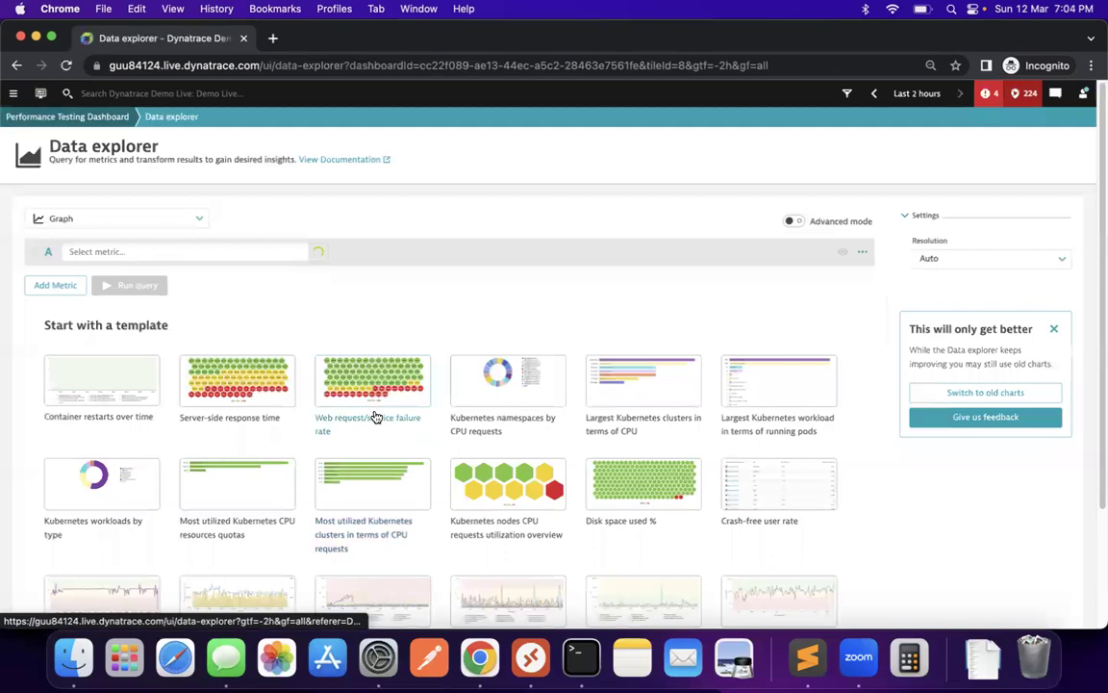
left_click(193, 251)
type("failure rate")
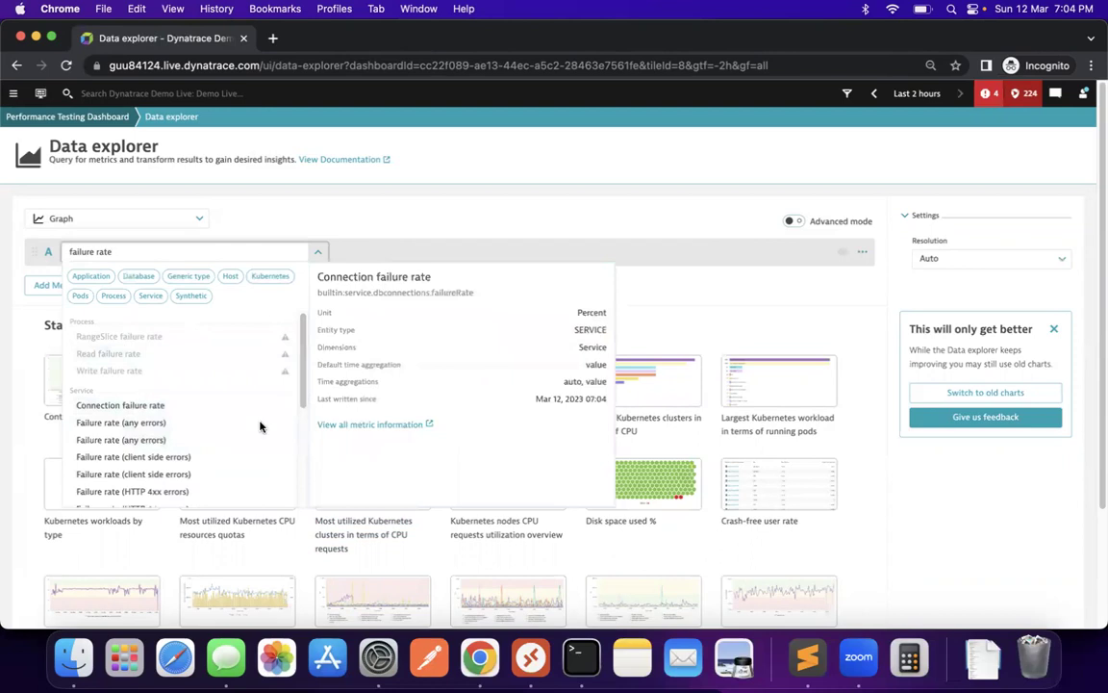
left_click(203, 459)
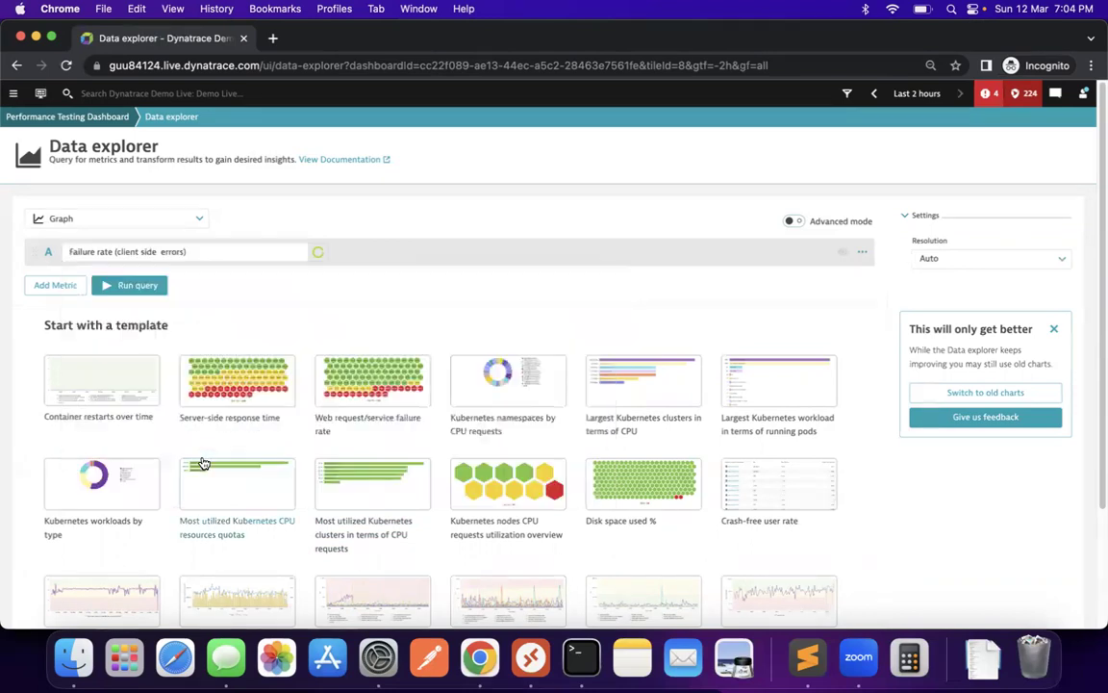
Split the client side failure rate query by Service and filter it by Service name /Citrix/CredentialWalletService
left_click(437, 250)
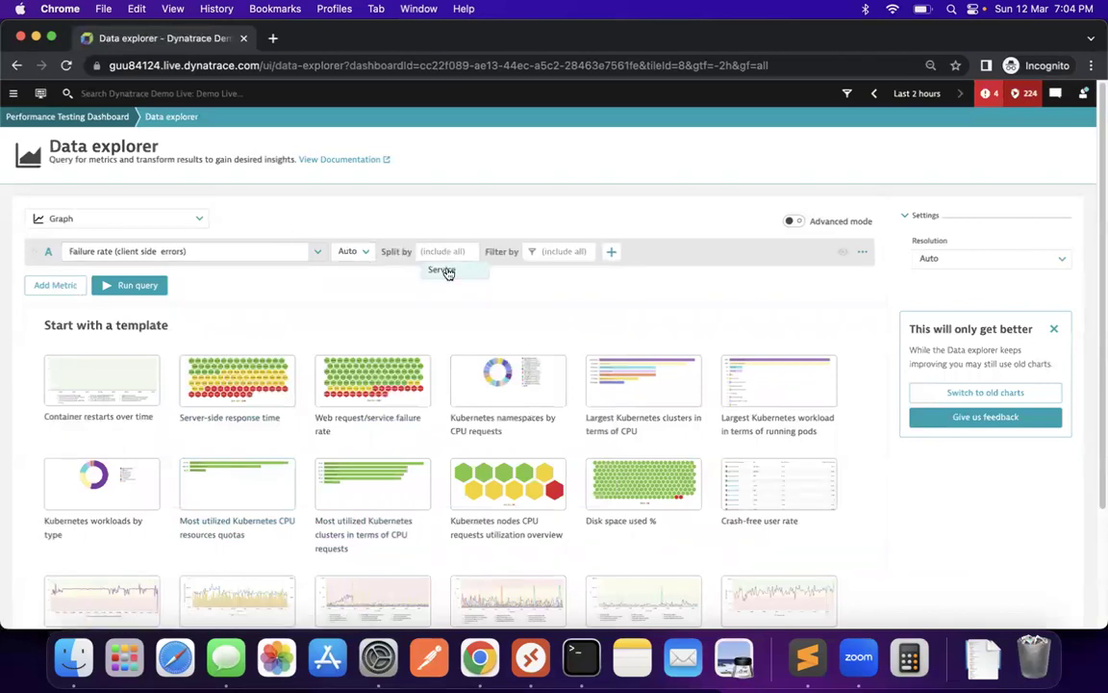
left_click(448, 272)
left_click(606, 251)
left_click(616, 268)
left_click(647, 269)
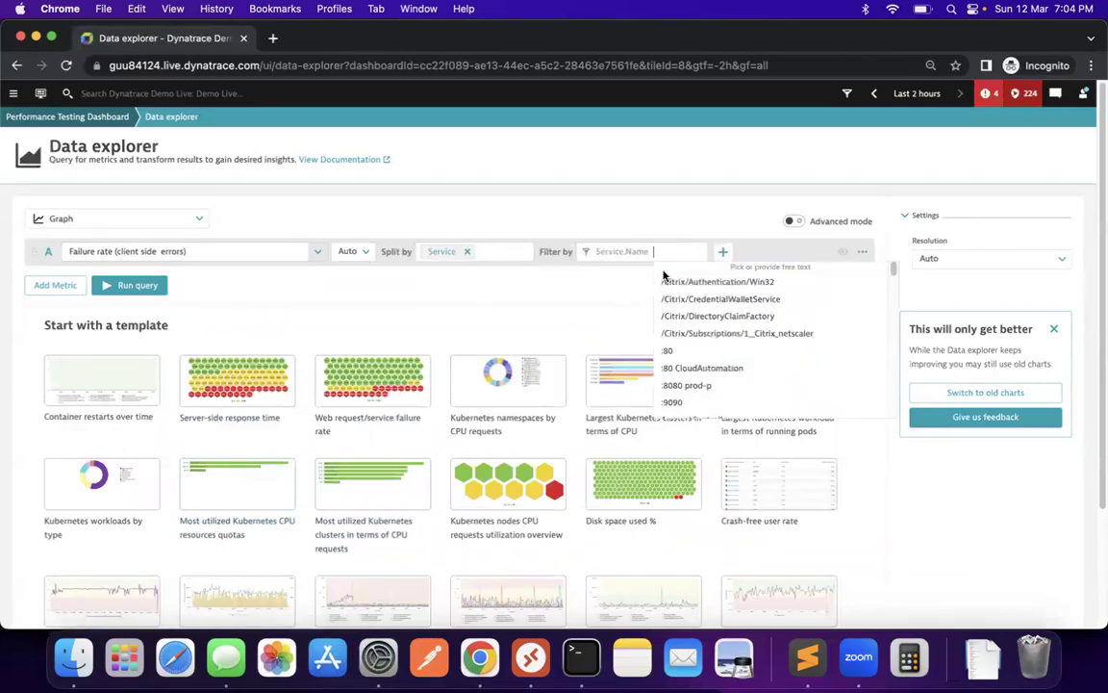
left_click(774, 299)
Run the client side failure rate query and save the changes to the dashboard
left_click(158, 315)
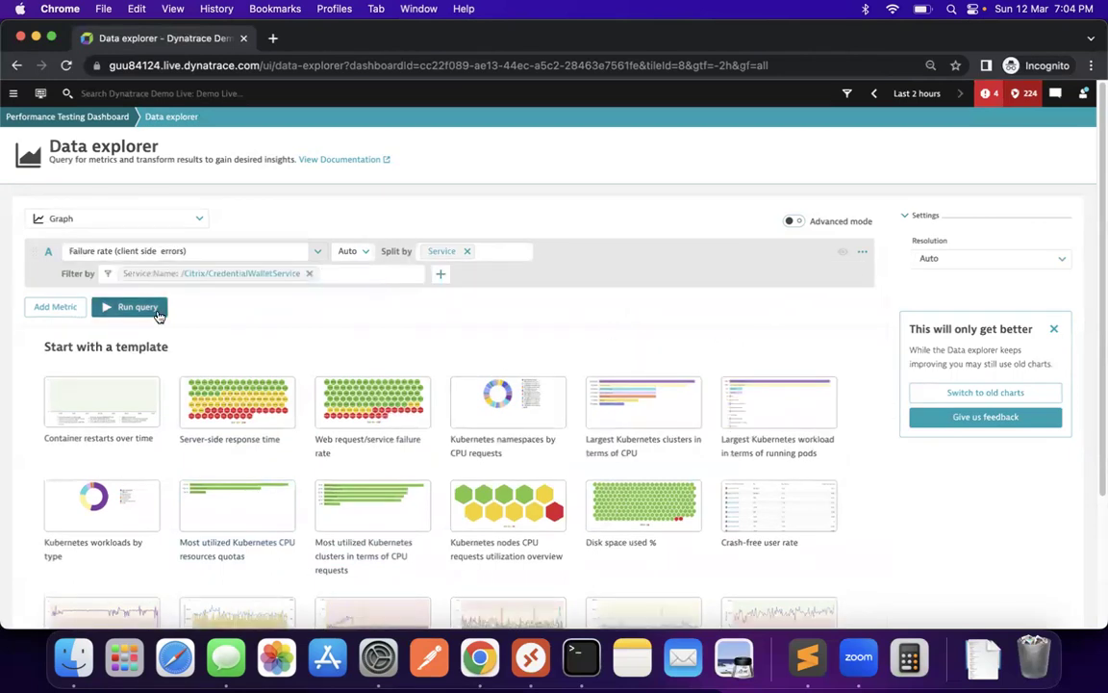
scroll(561, 408, "down", 2)
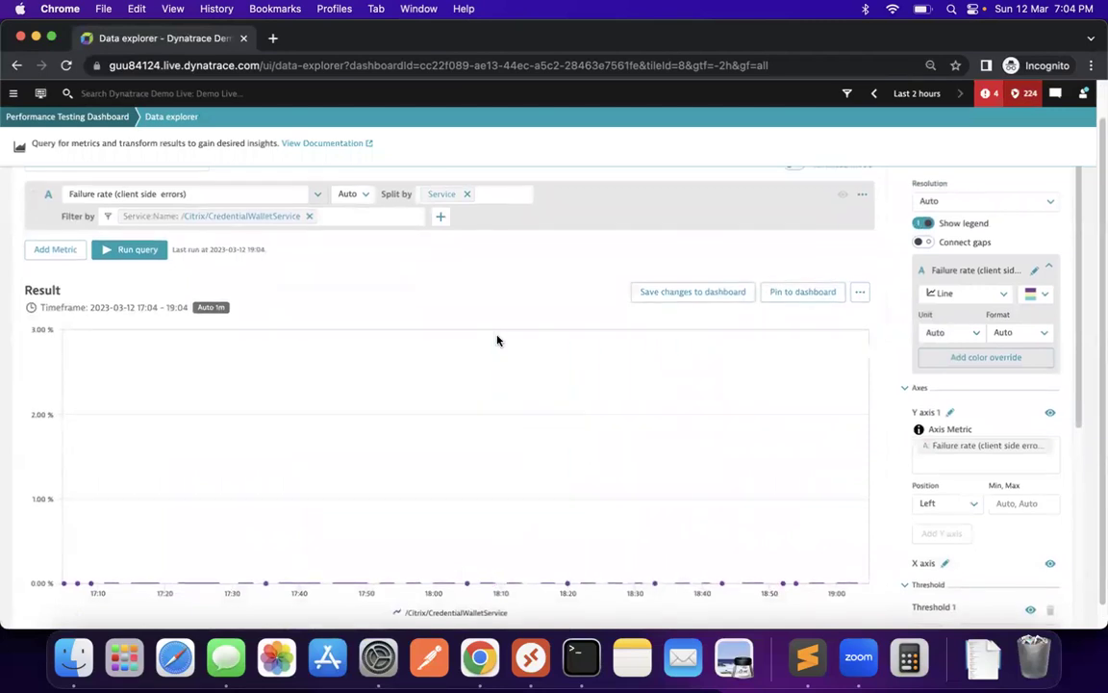
scroll(497, 339, "up", 2)
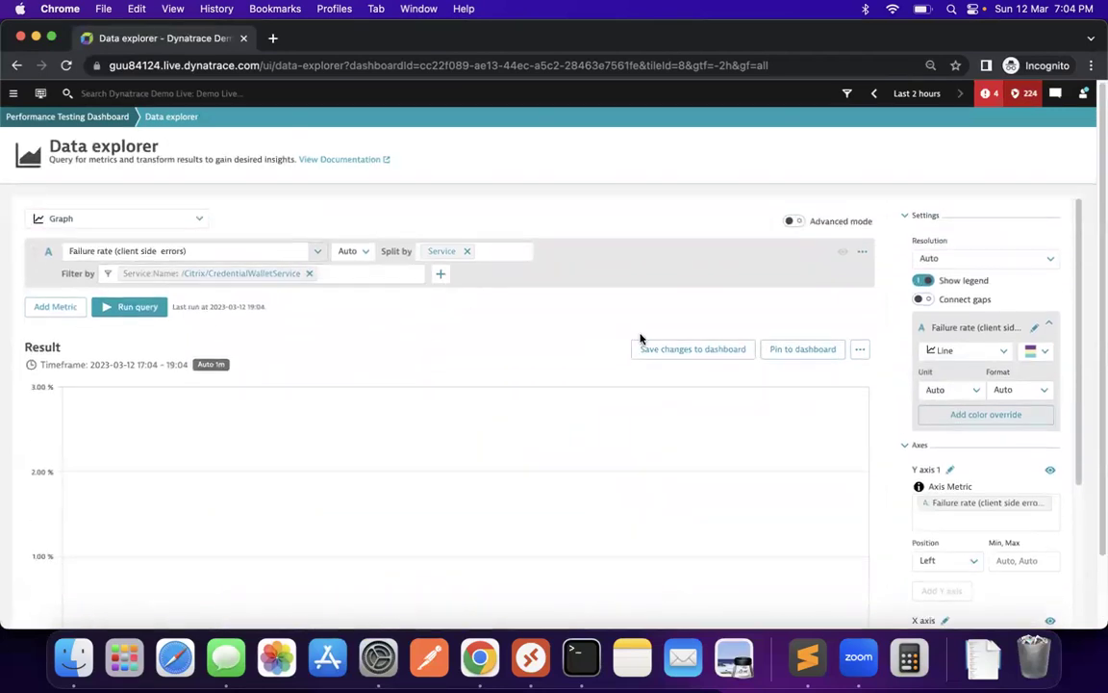
left_click(690, 350)
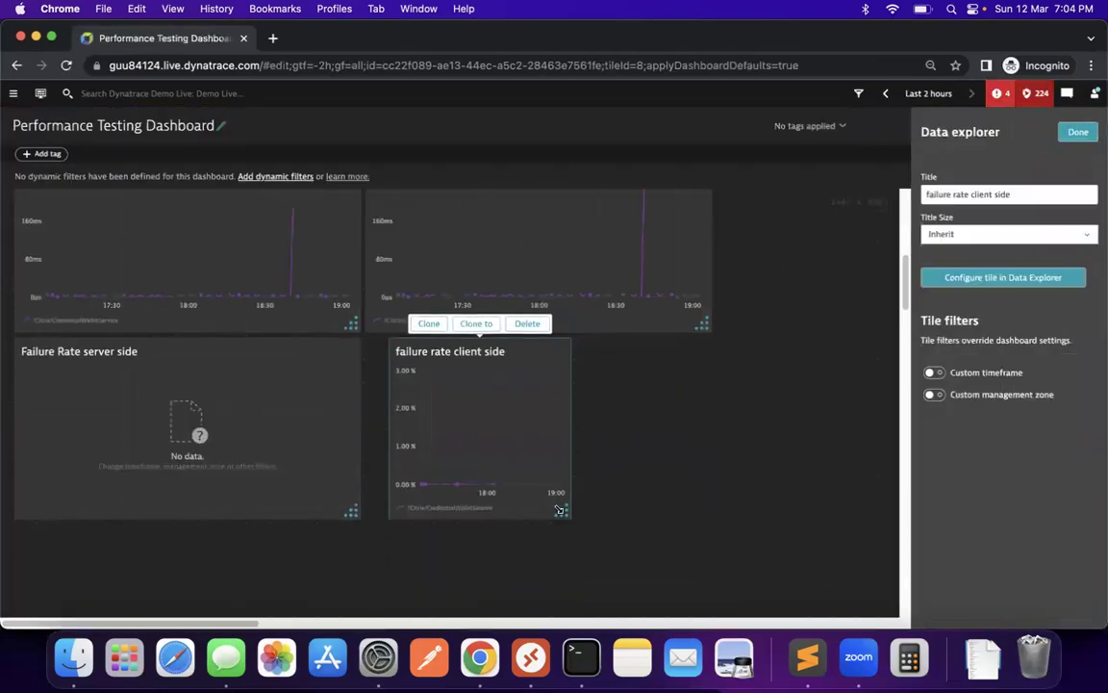
Widen the failure rate client side tile and align it with the Service Response time 99th% tile above it
left_click_drag(563, 512, 710, 514)
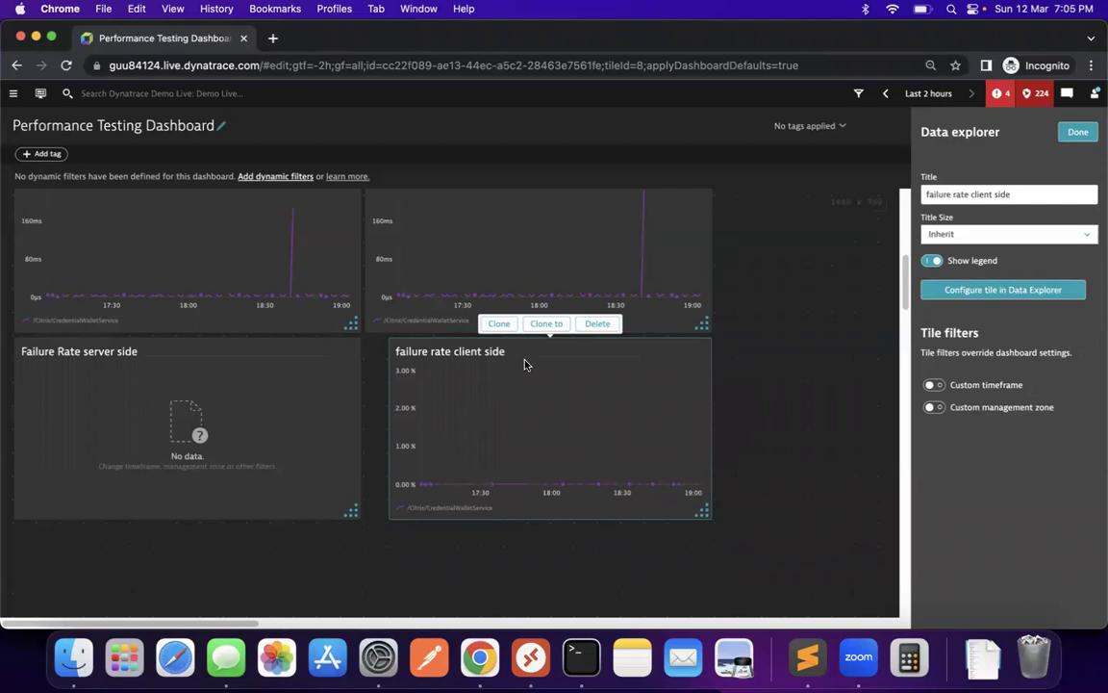
mouse_move(527, 346)
left_mouse_down()
mouse_move(473, 348)
mouse_move(500, 348)
left_mouse_up()
left_click_drag(678, 513, 710, 514)
Open the Failure Rate server side tile in Data Explorer and check the details of its selected metric
left_click(164, 439)
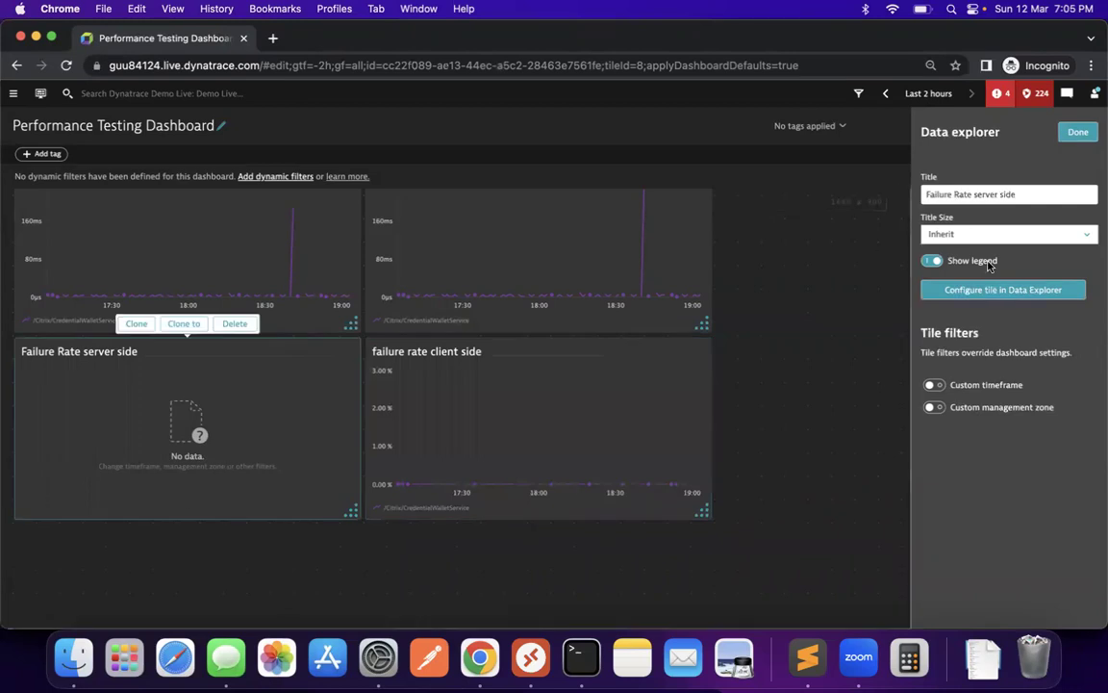
left_click(1019, 290)
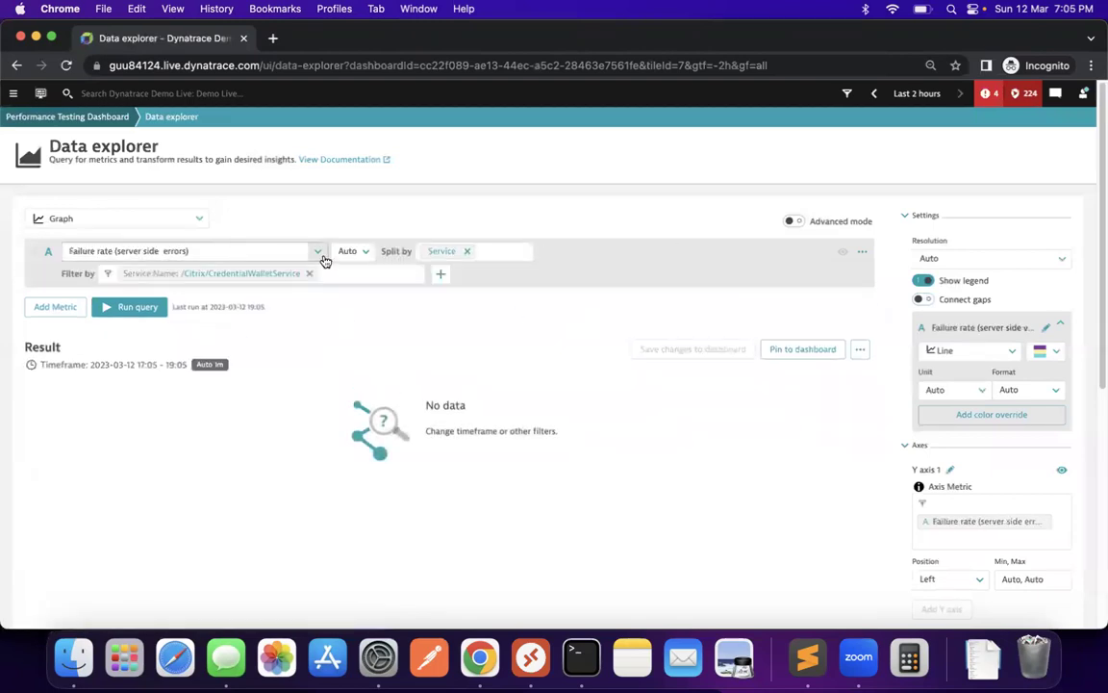
left_click(317, 252)
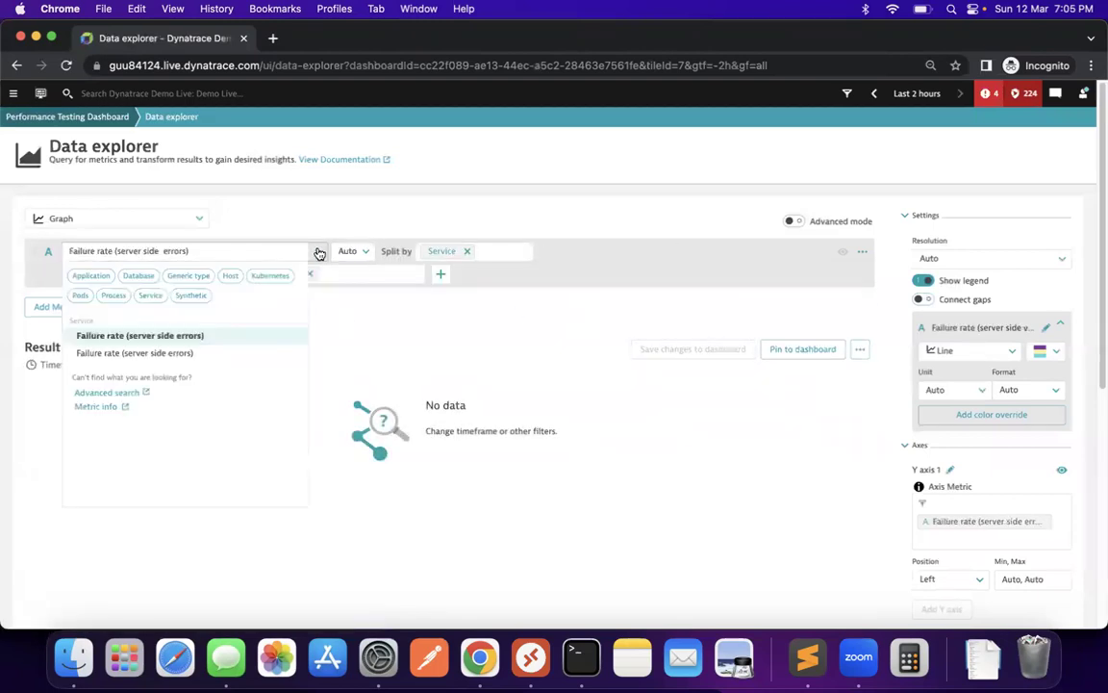
mouse_move(249, 343)
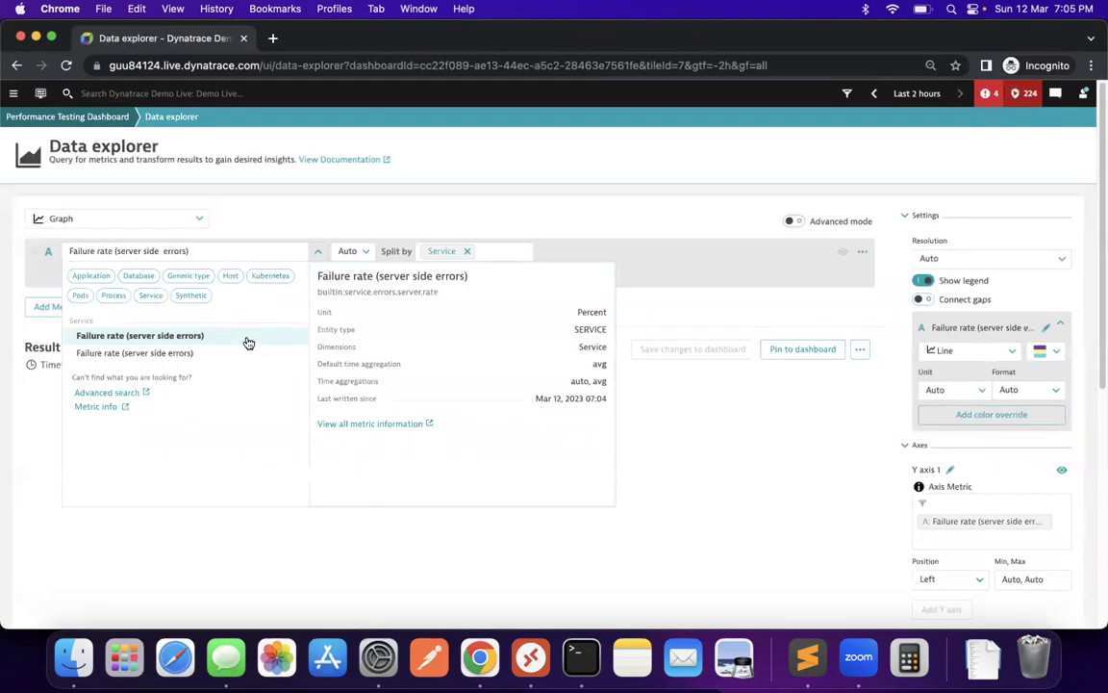
left_click(232, 534)
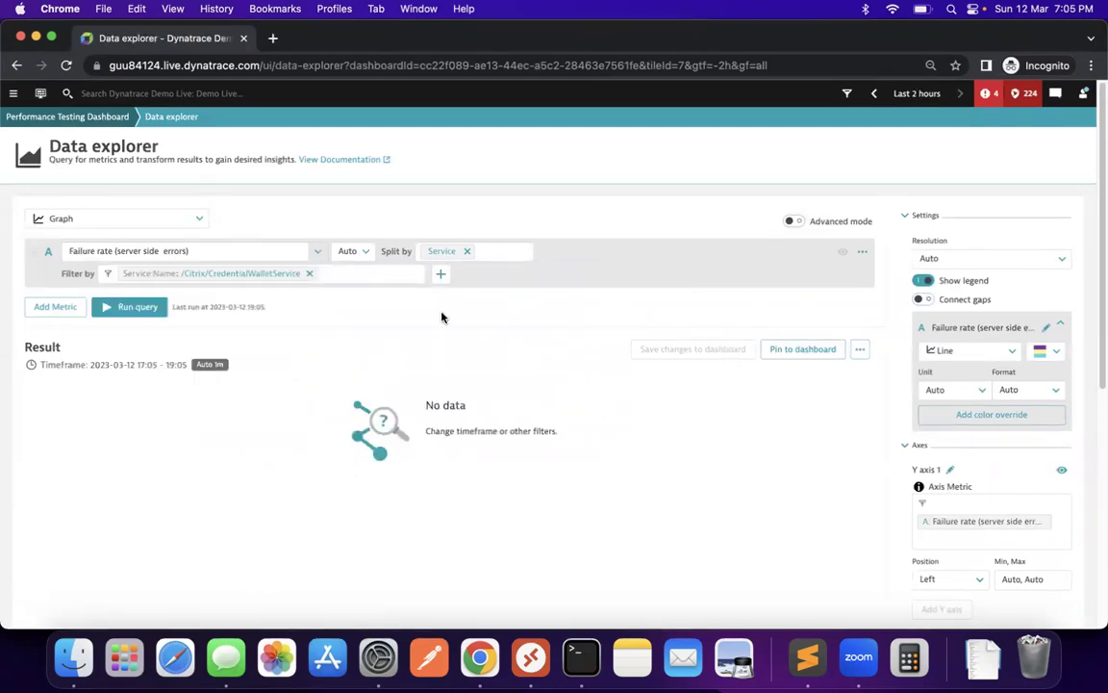
Remove the query's filter, reapply Service name /Citrix/CredentialWalletService and return to the dashboard without saving
left_click(308, 273)
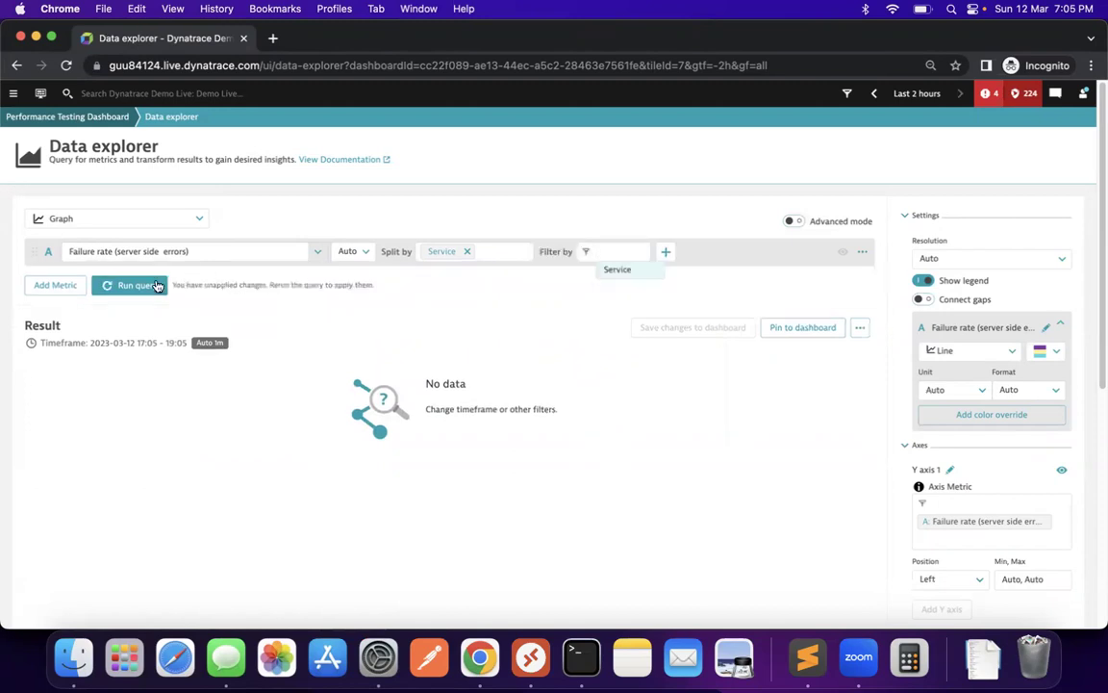
left_click(617, 269)
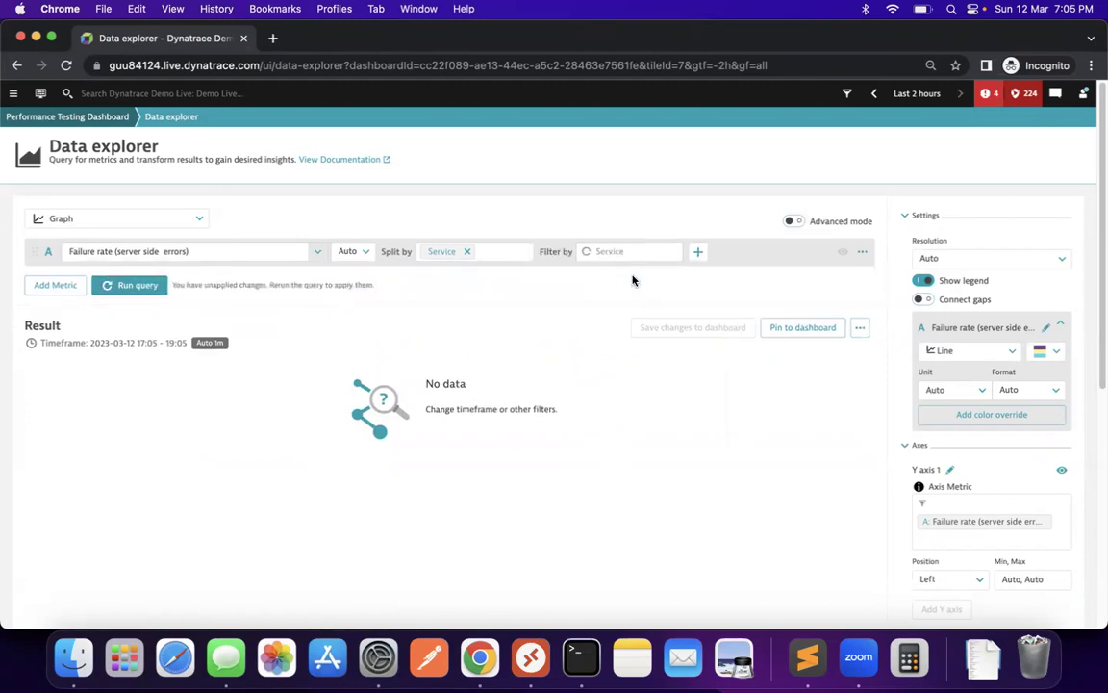
left_click(671, 279)
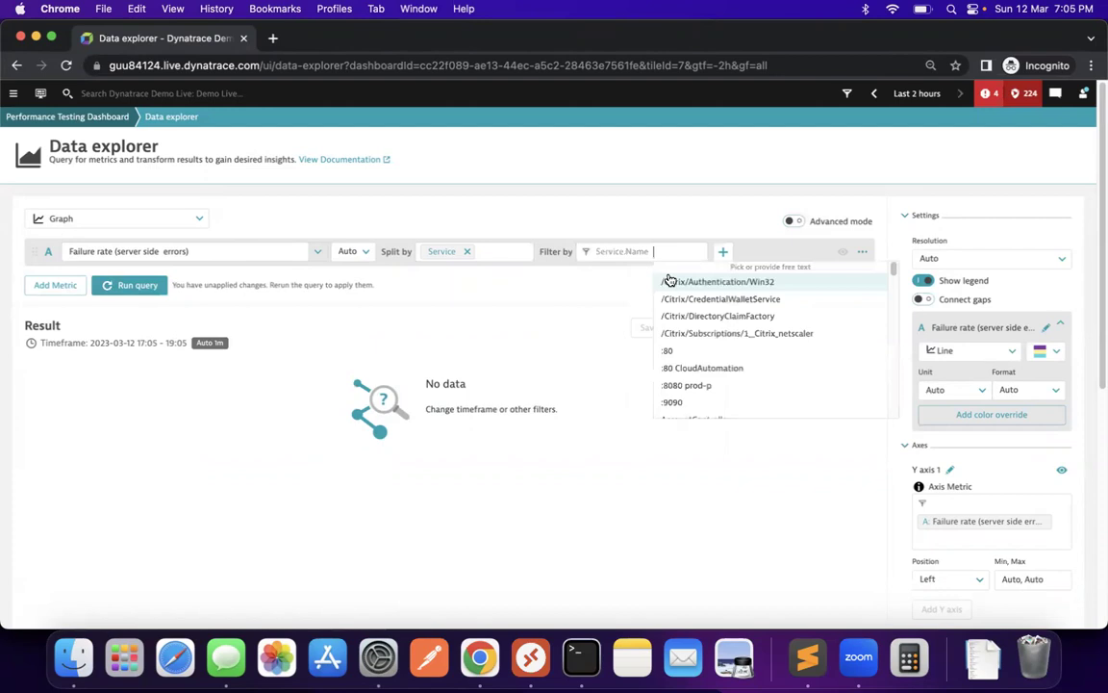
left_click(746, 299)
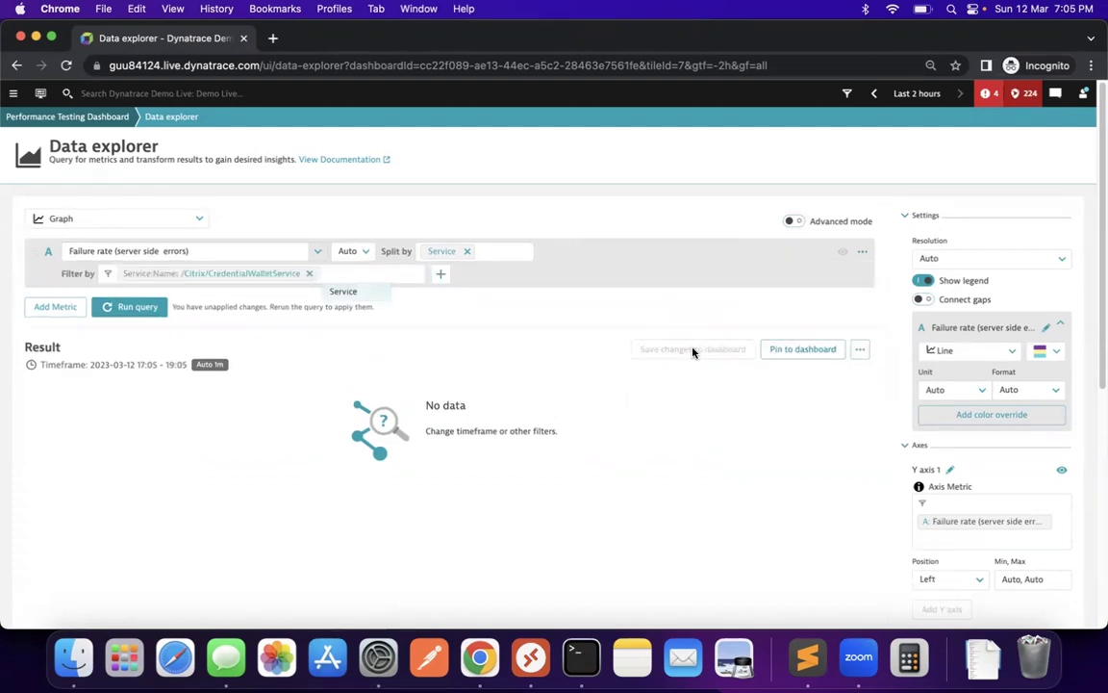
left_click(17, 65)
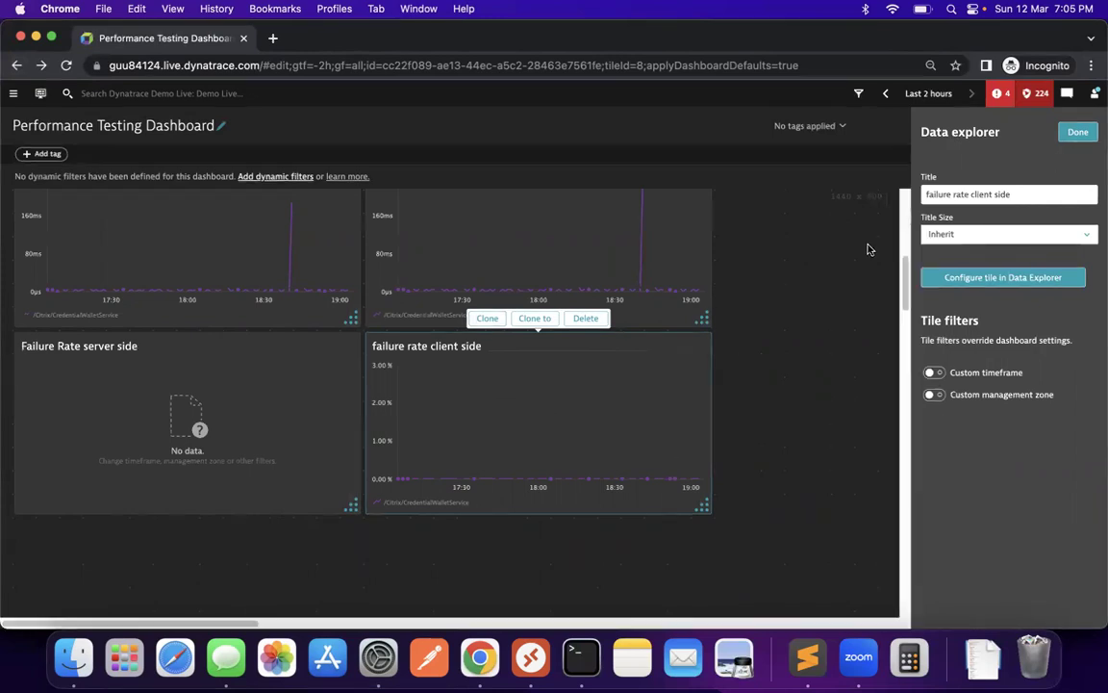
Add a Graph tile to the right of the Memory utilization % tile
left_click_drag(905, 279, 903, 247)
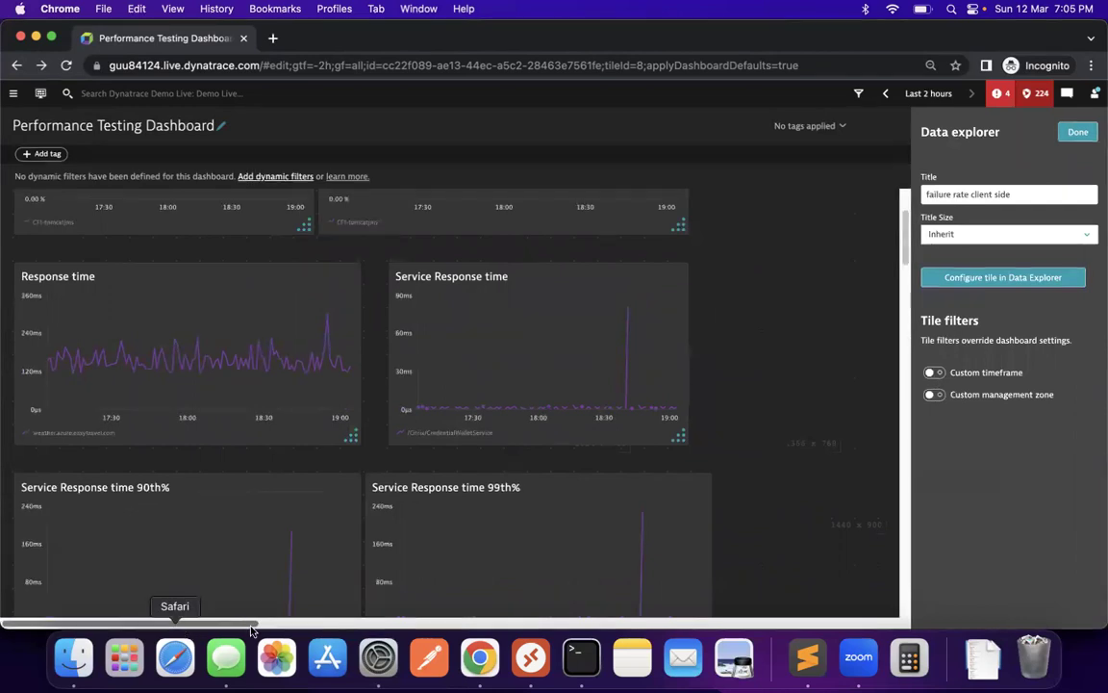
left_click_drag(243, 625, 315, 627)
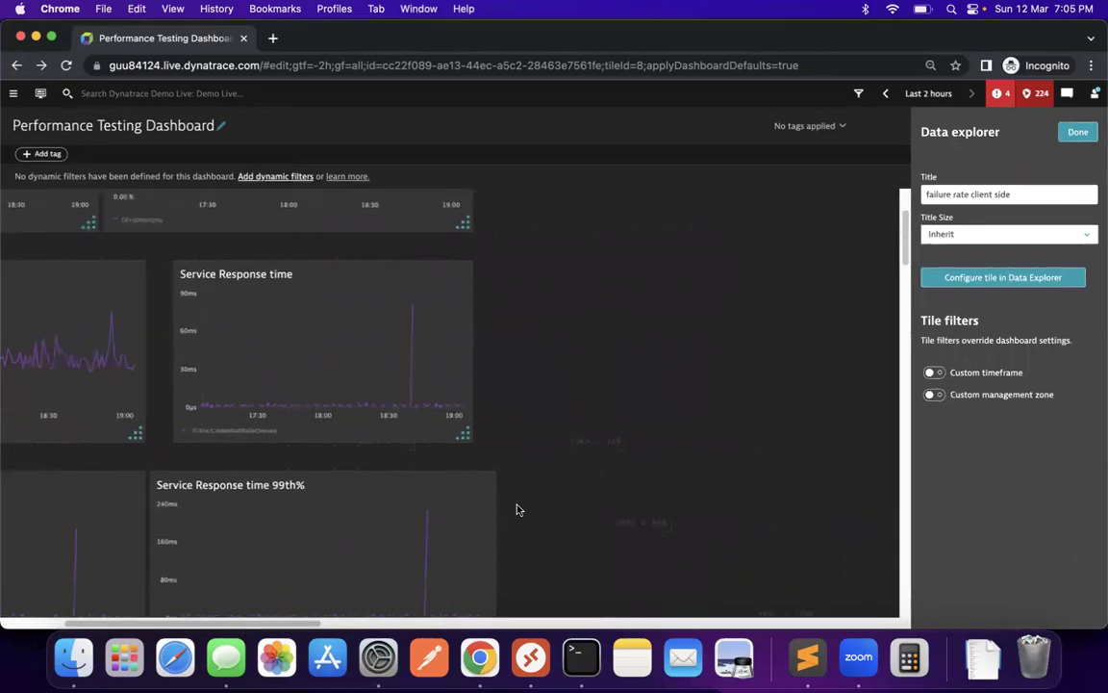
scroll(516, 510, "down", 2)
scroll(517, 511, "up", 4)
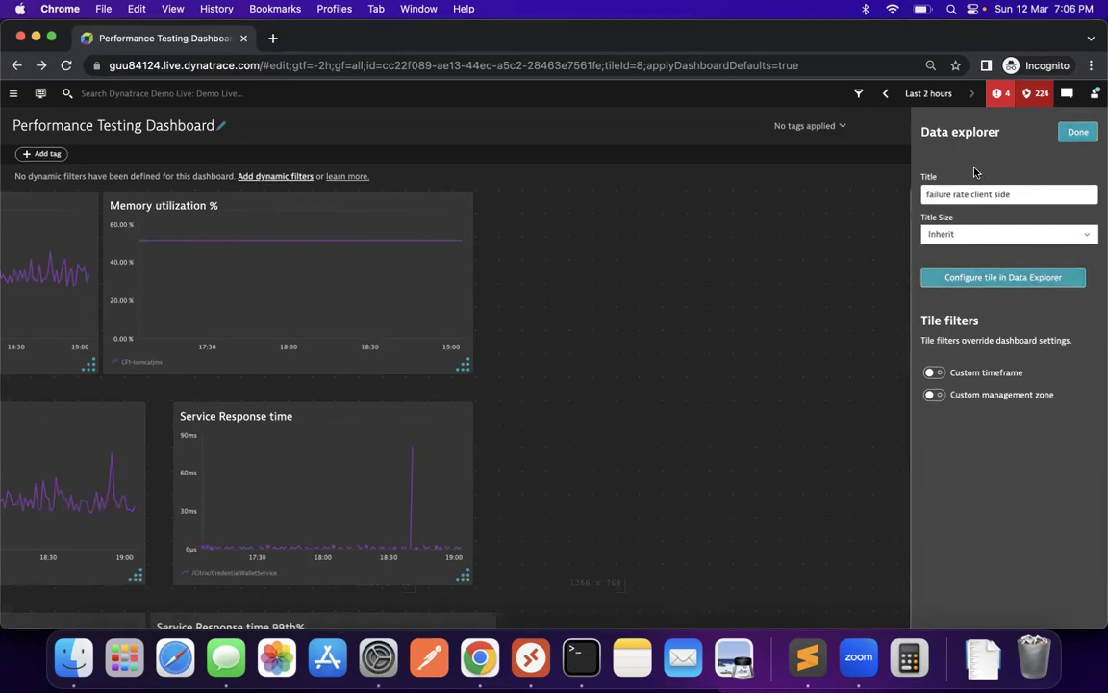
left_click(694, 272)
left_click_drag(962, 288, 596, 293)
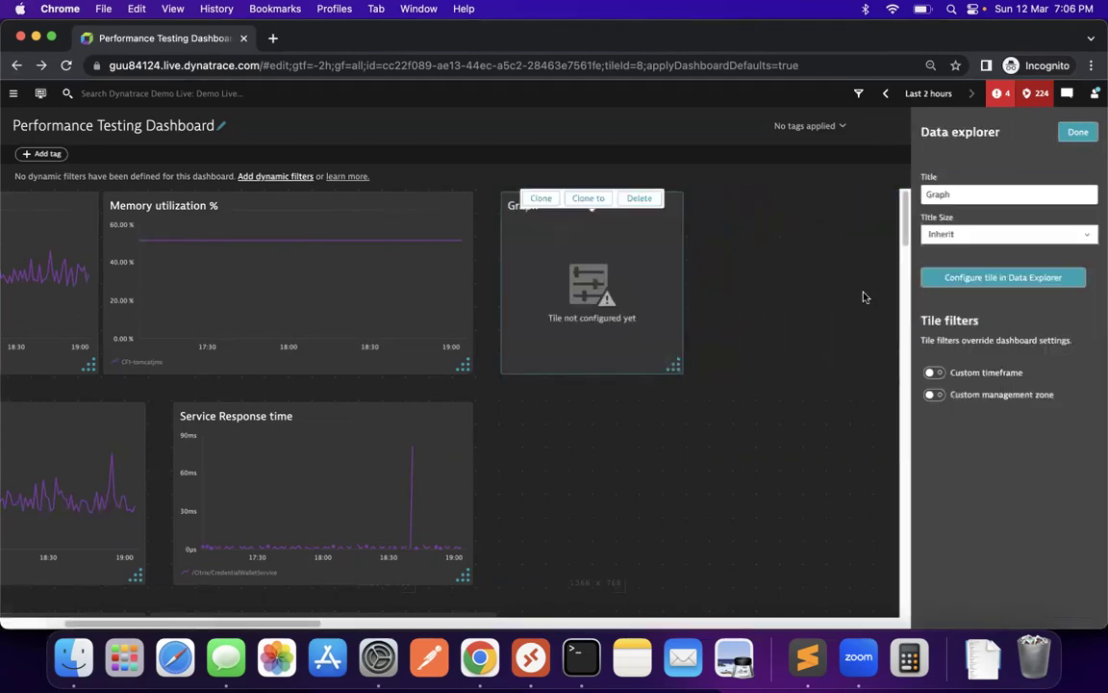
Title the new graph tile "4xx error"
left_click(989, 195)
key("BackSpace")
key("BackSpace")
key("BackSpace")
type("4")
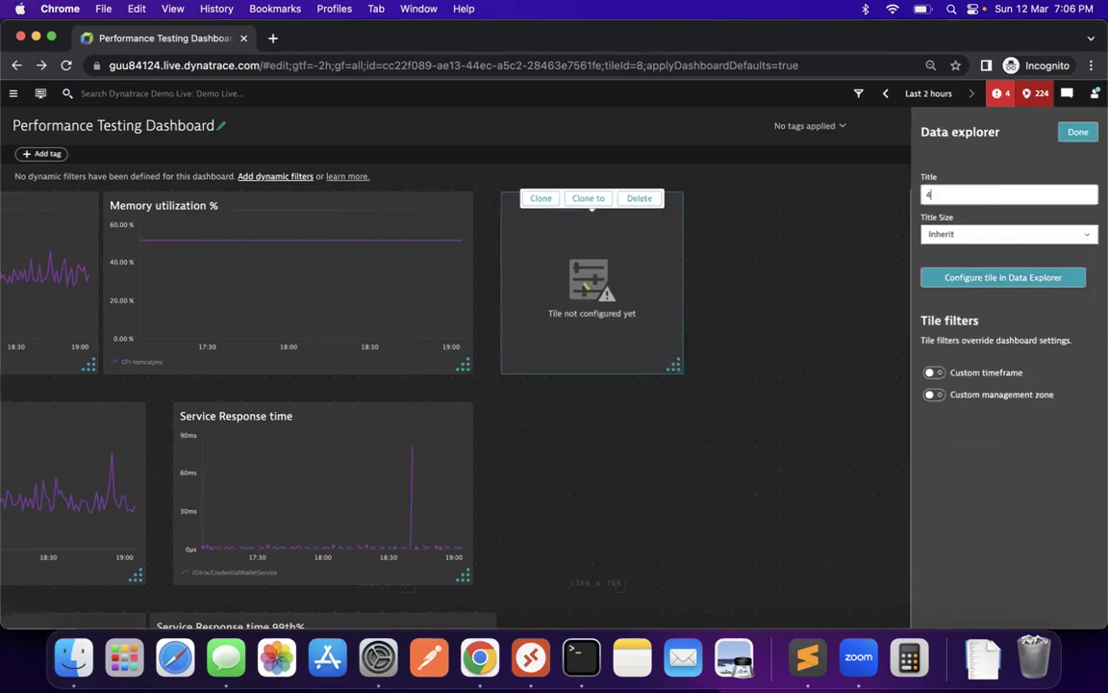
type("xx error")
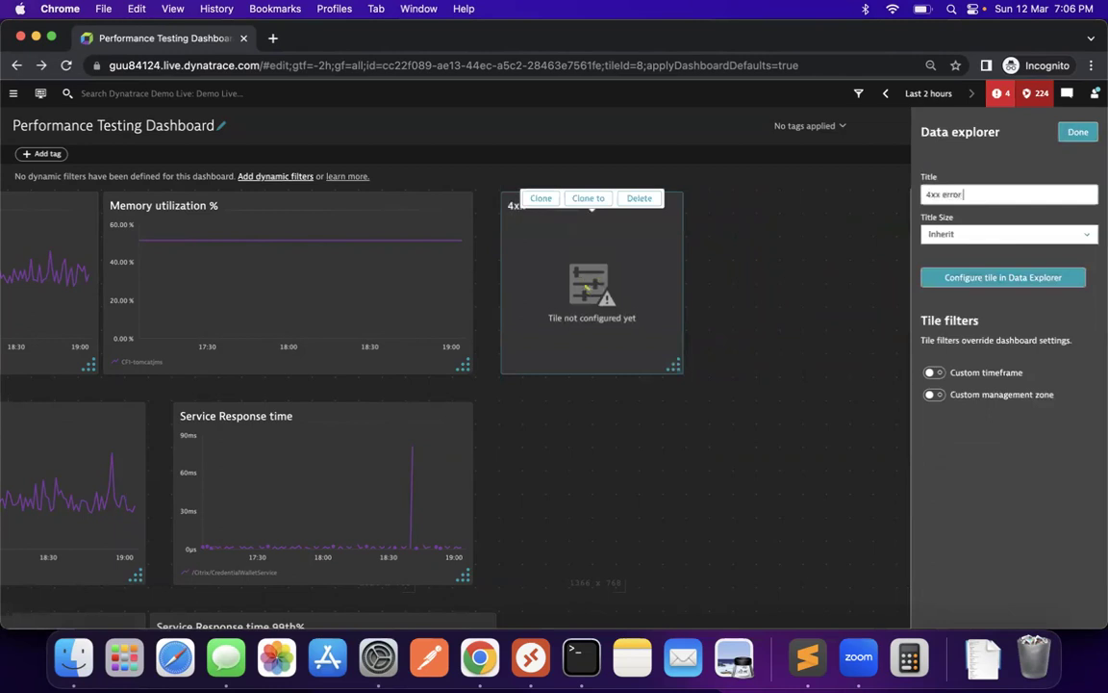
Configure the 4xx error tile in Data Explorer with the service metric Number of HTTP 4xx errors
left_click(982, 277)
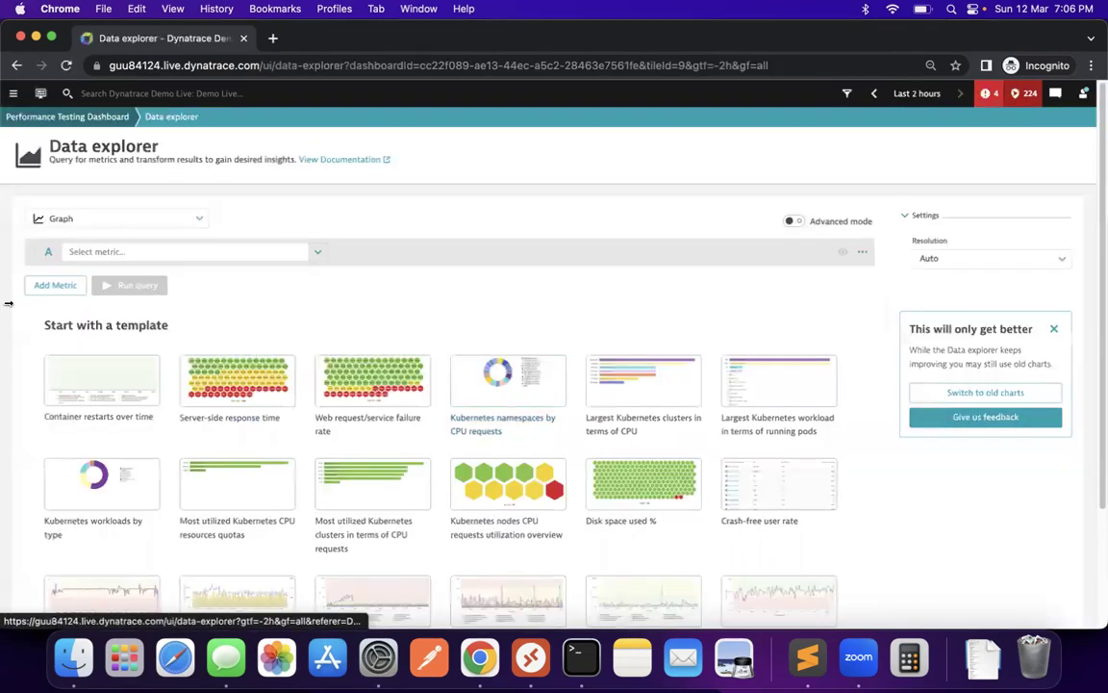
left_click(109, 253)
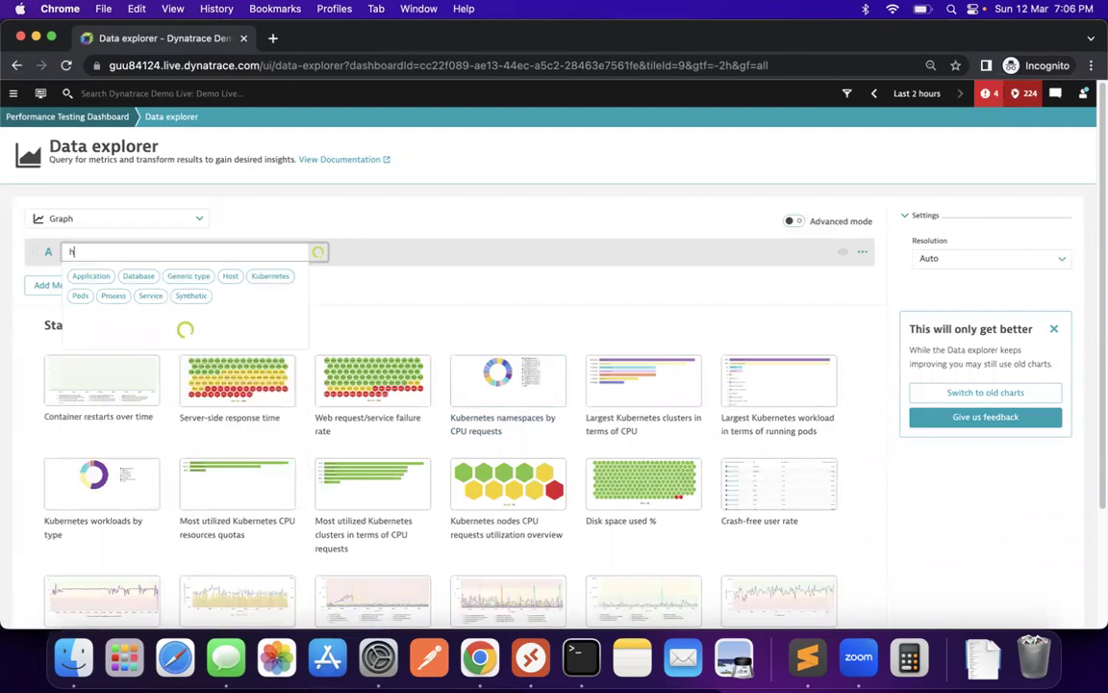
type("4xx")
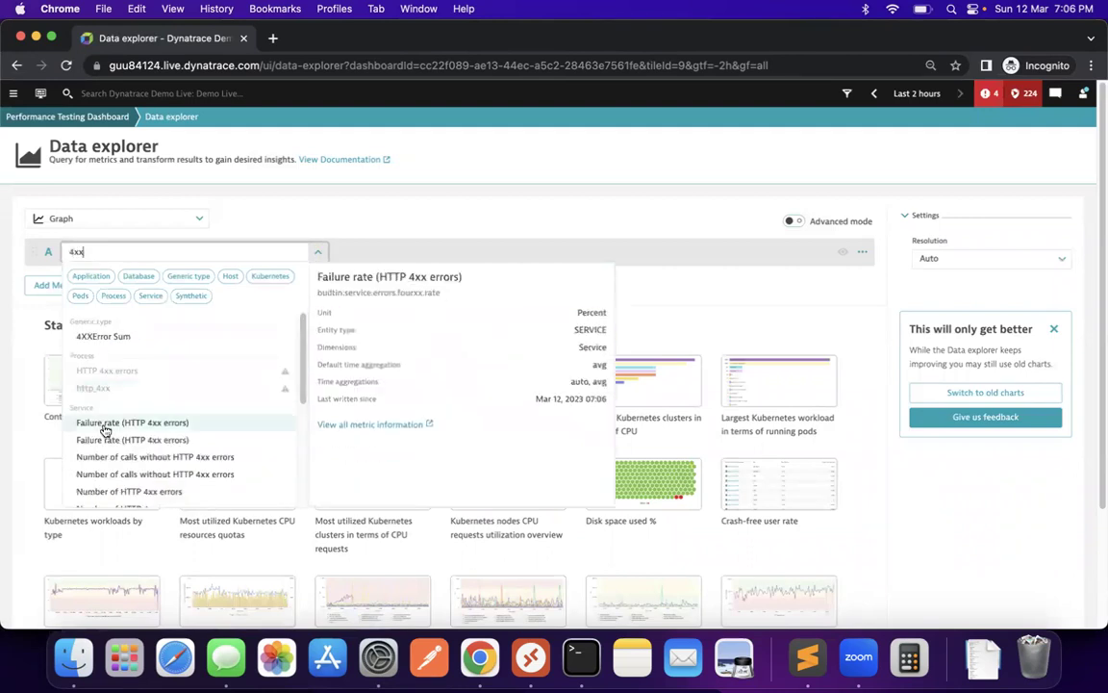
scroll(303, 367, "down", 2)
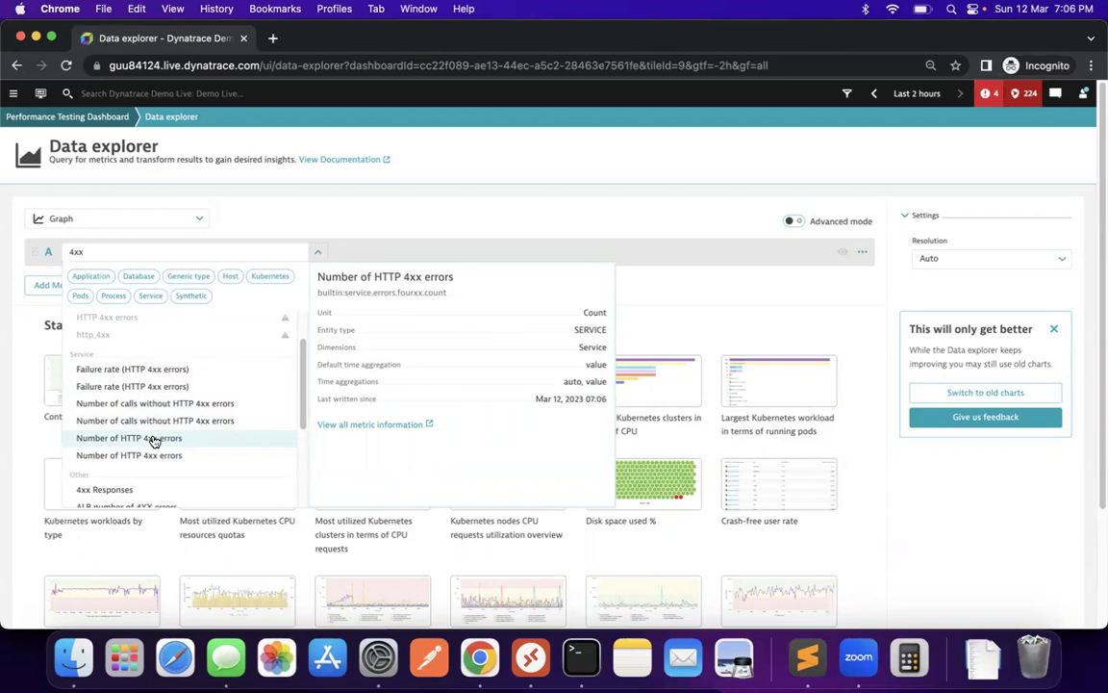
left_click(154, 439)
Split the metric by Service, filter it to service name /Citrix/CredentialWalletService and run the query
left_click(433, 252)
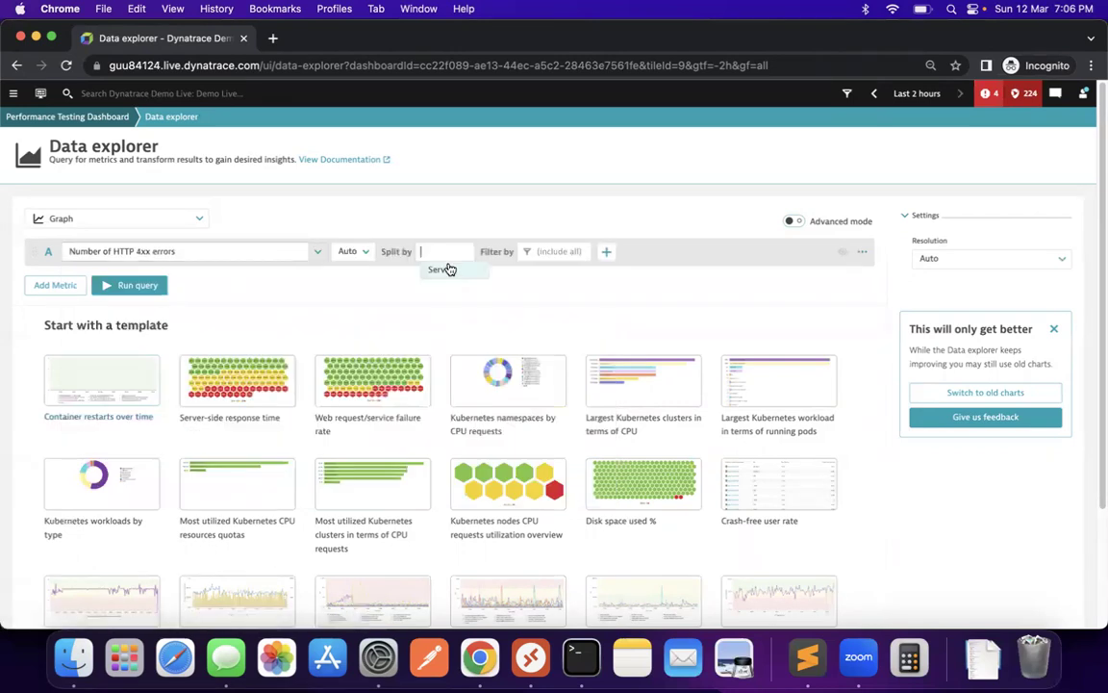
left_click(441, 269)
left_click(607, 253)
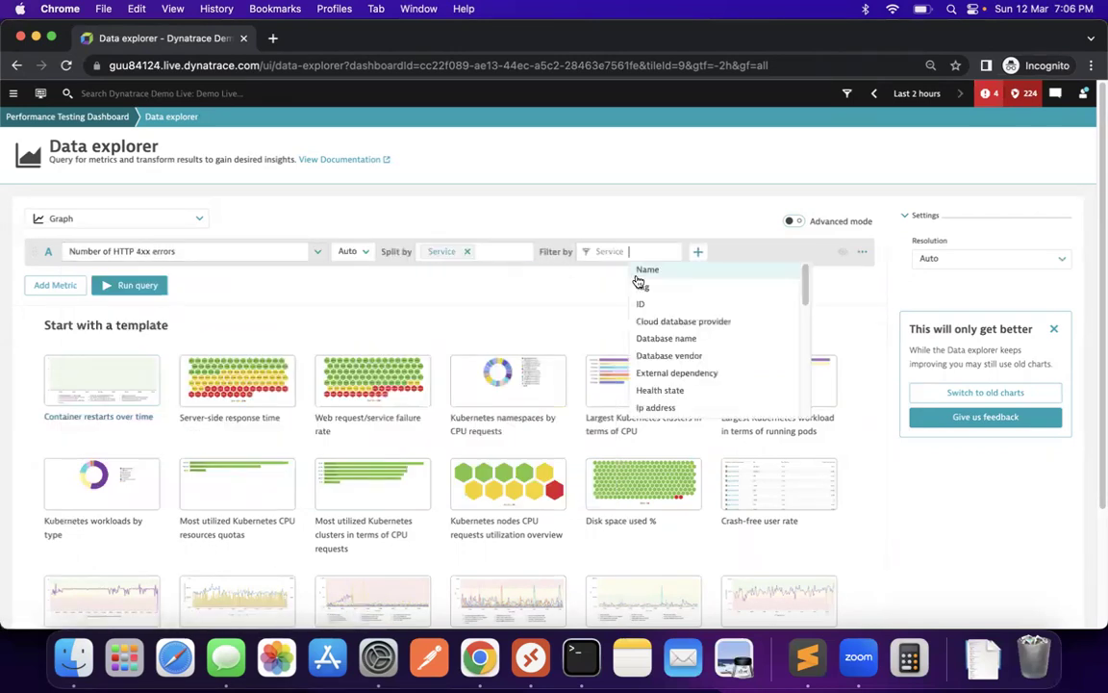
left_click(643, 270)
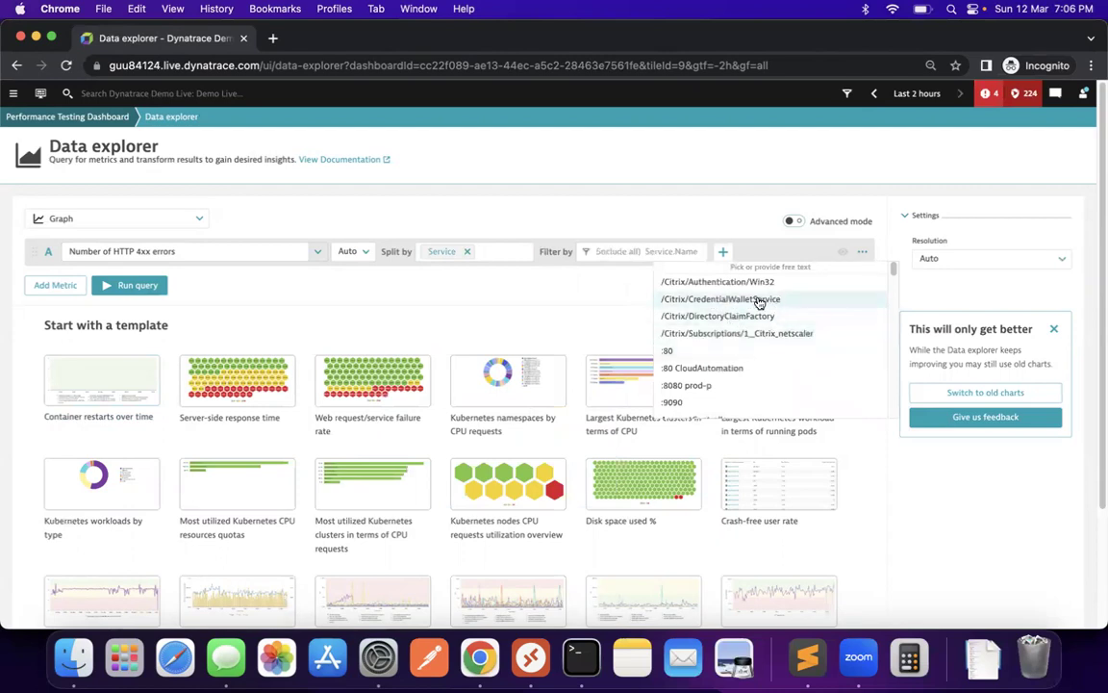
left_click(760, 300)
left_click(136, 305)
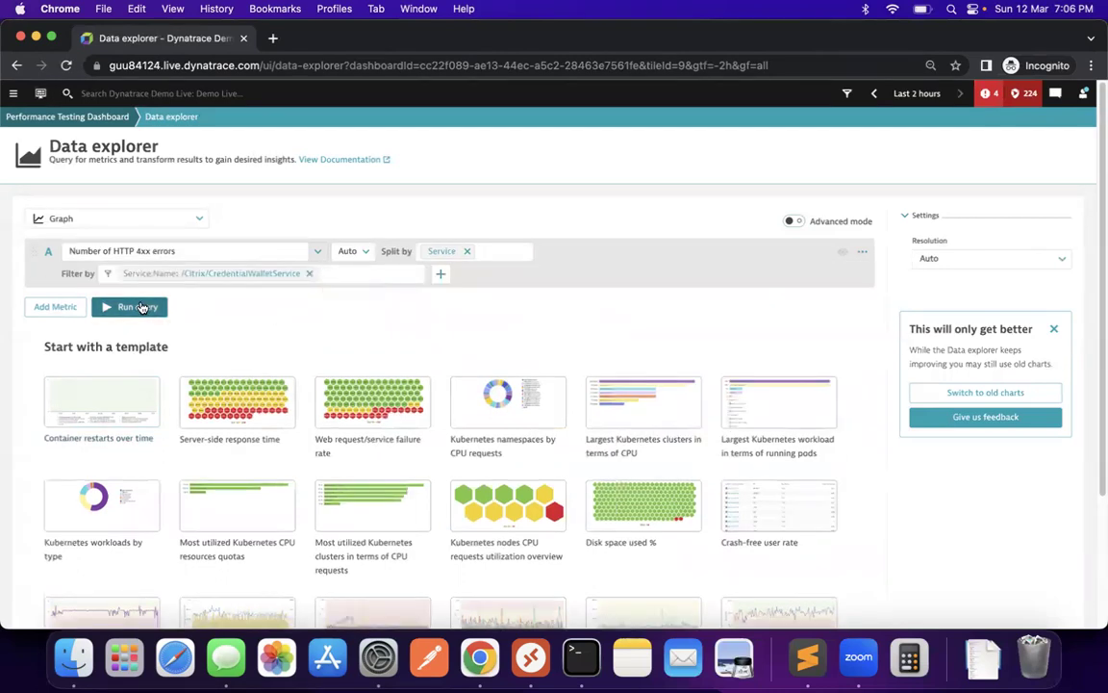
Try the Top list visualization for the 4xx query, and settle on Table
left_click(158, 220)
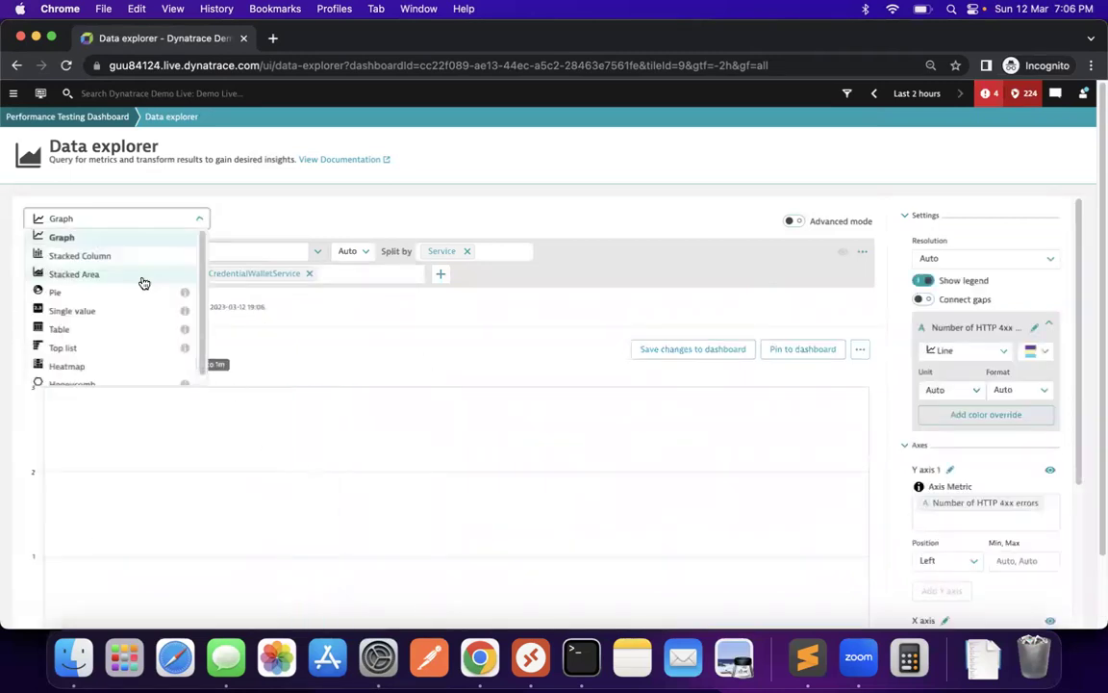
left_click(91, 348)
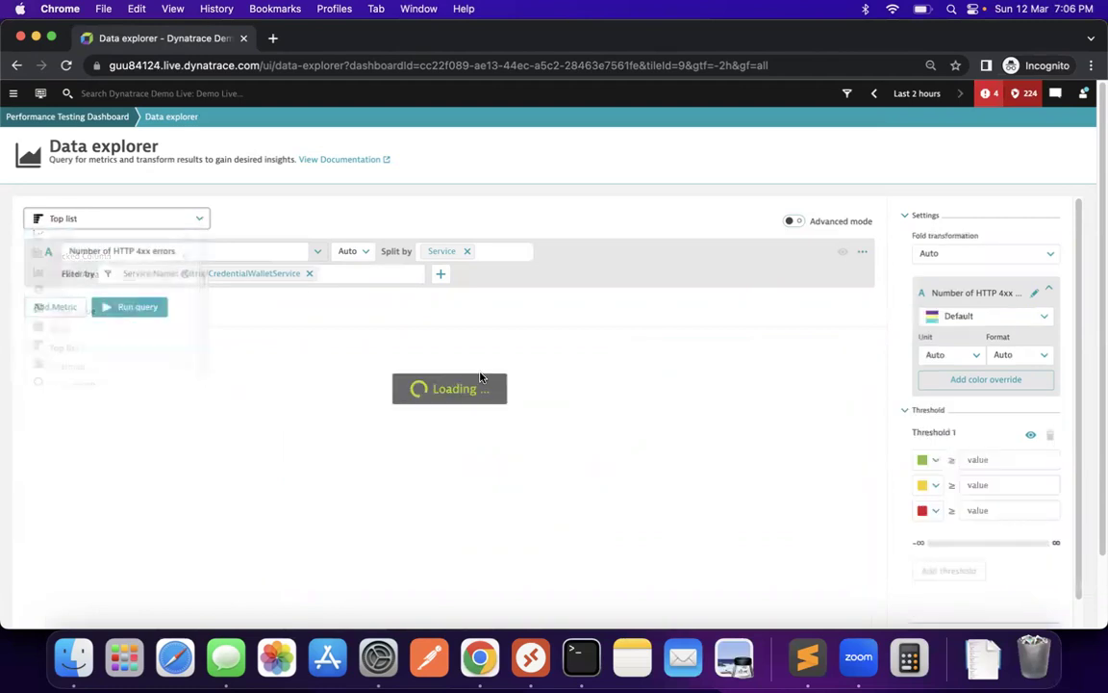
left_click(120, 219)
left_click(92, 335)
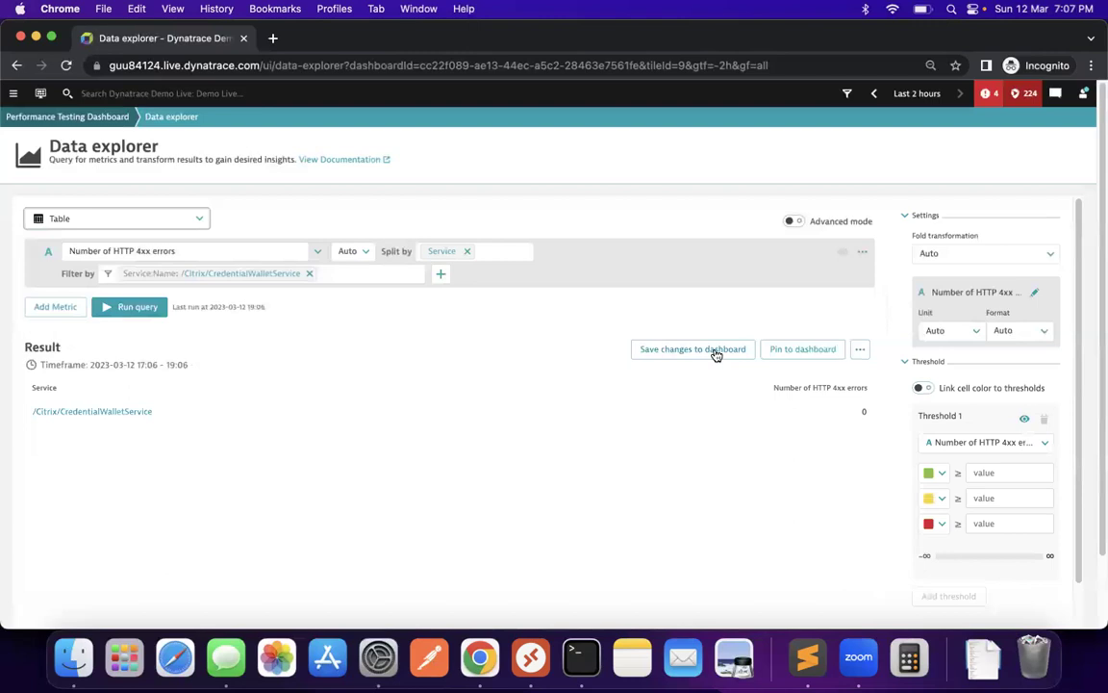
Set the 4xx errors metric's aggregation to Count, rerun the query and save the changes to the dashboard
scroll(575, 338, "down", 1)
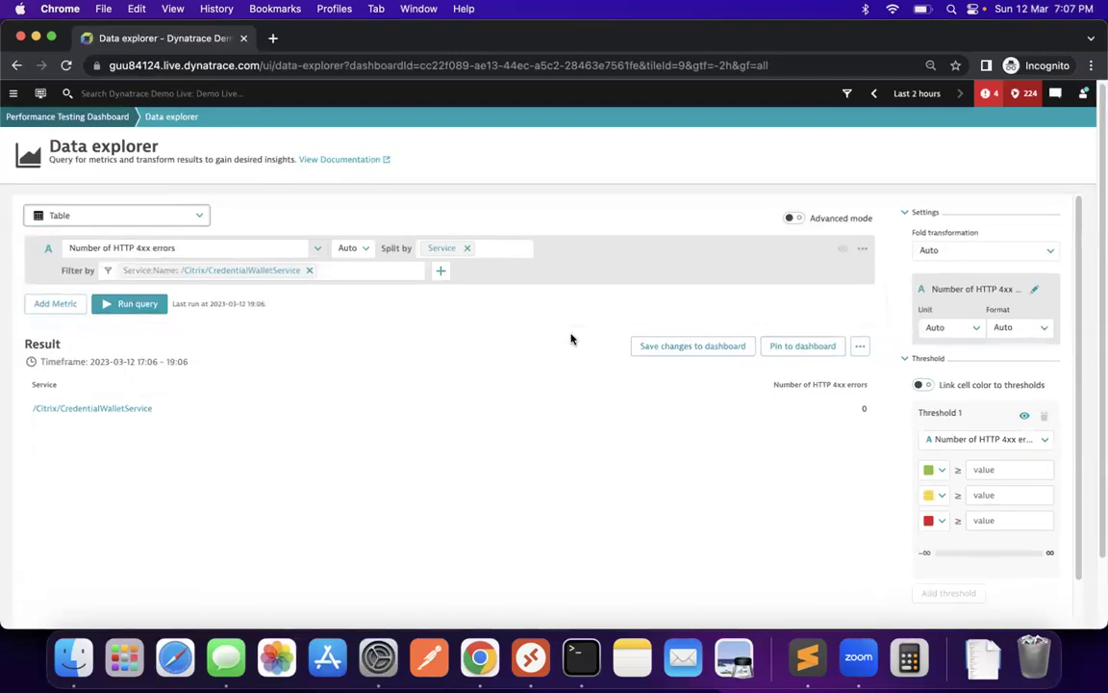
left_click(362, 250)
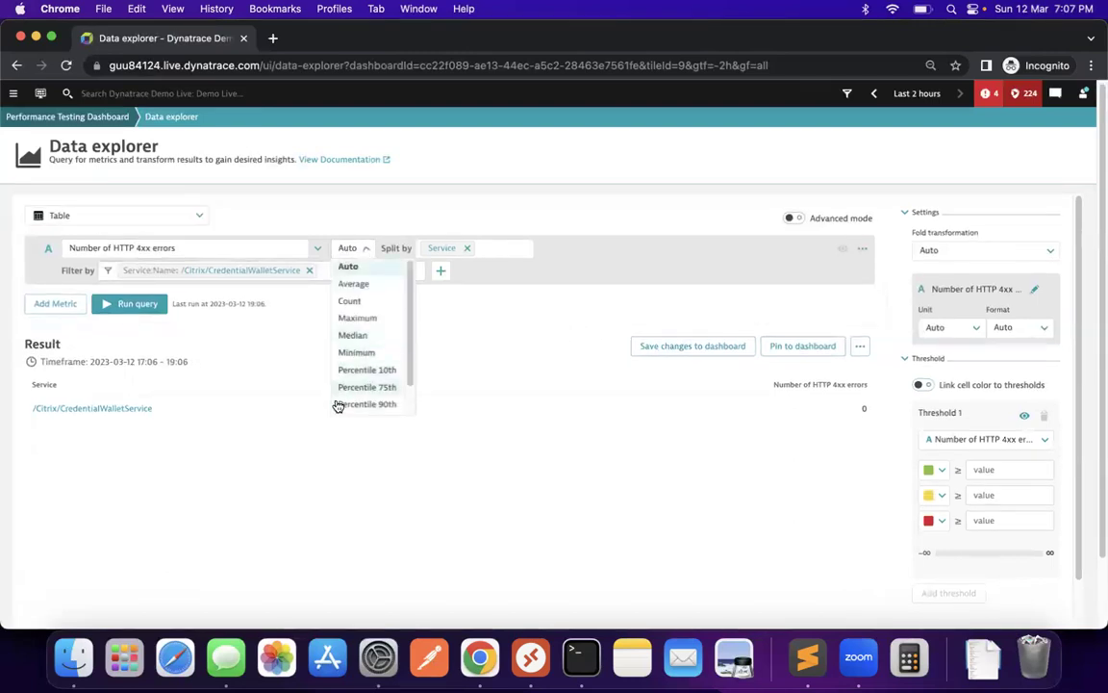
left_click(376, 307)
left_click(132, 304)
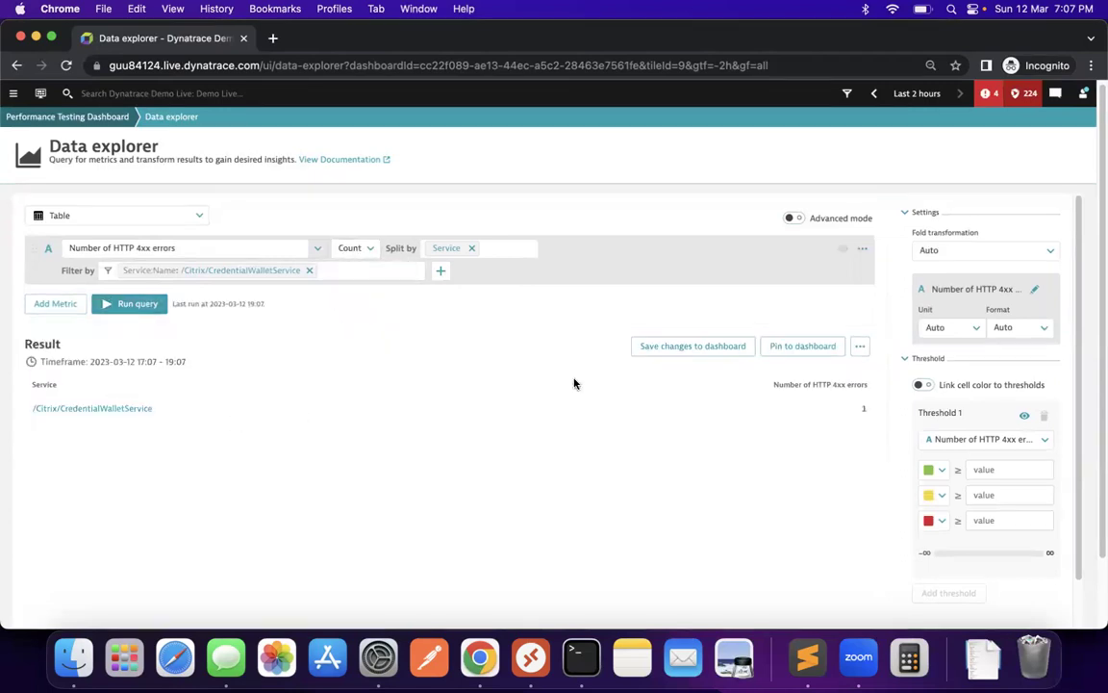
left_click(711, 348)
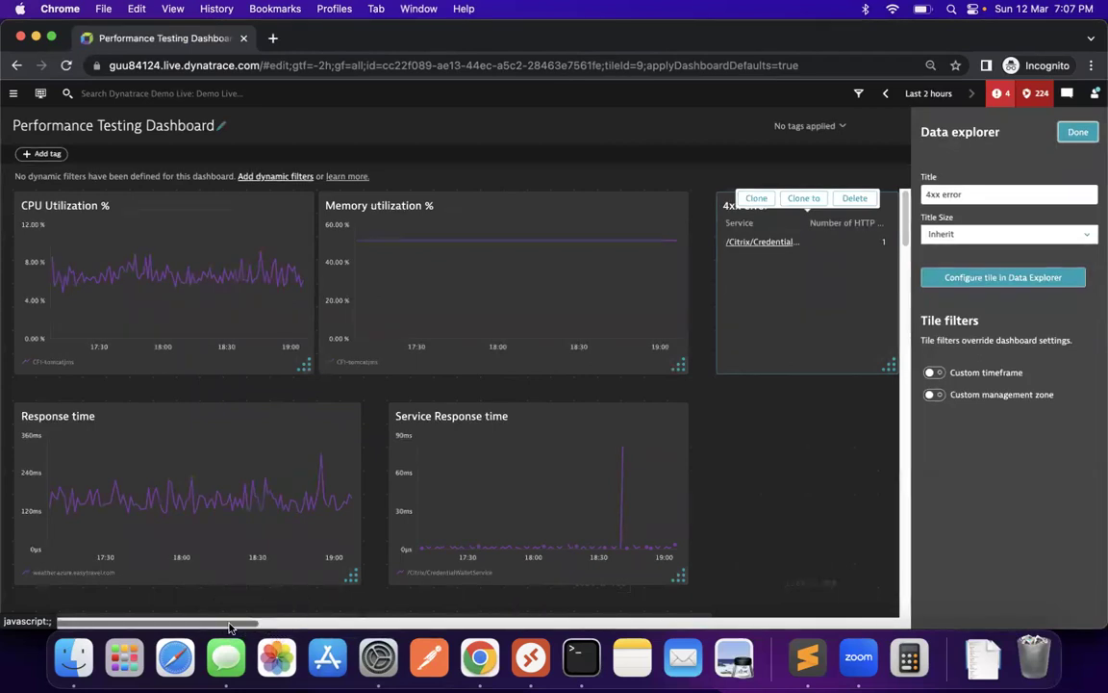
Enlarge the 4xx error tile to about 14 x 8 grid units and move it directly beside the Memory utilization % tile
scroll(588, 415, "right", 5)
left_click_drag(652, 366, 801, 373)
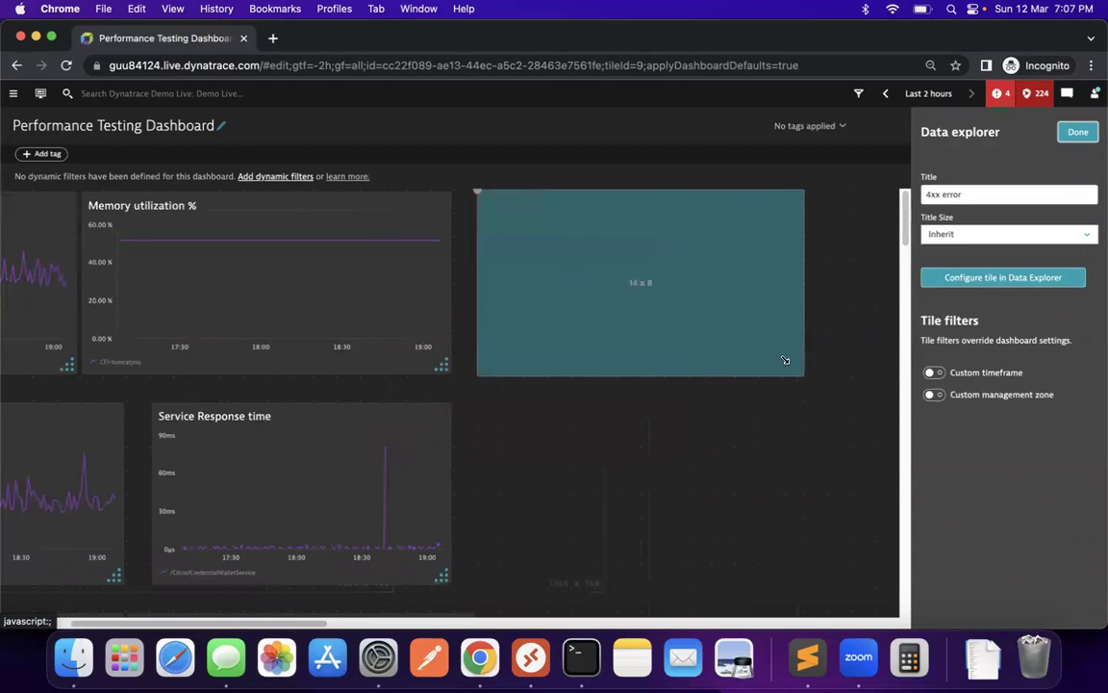
left_click_drag(564, 315, 556, 314)
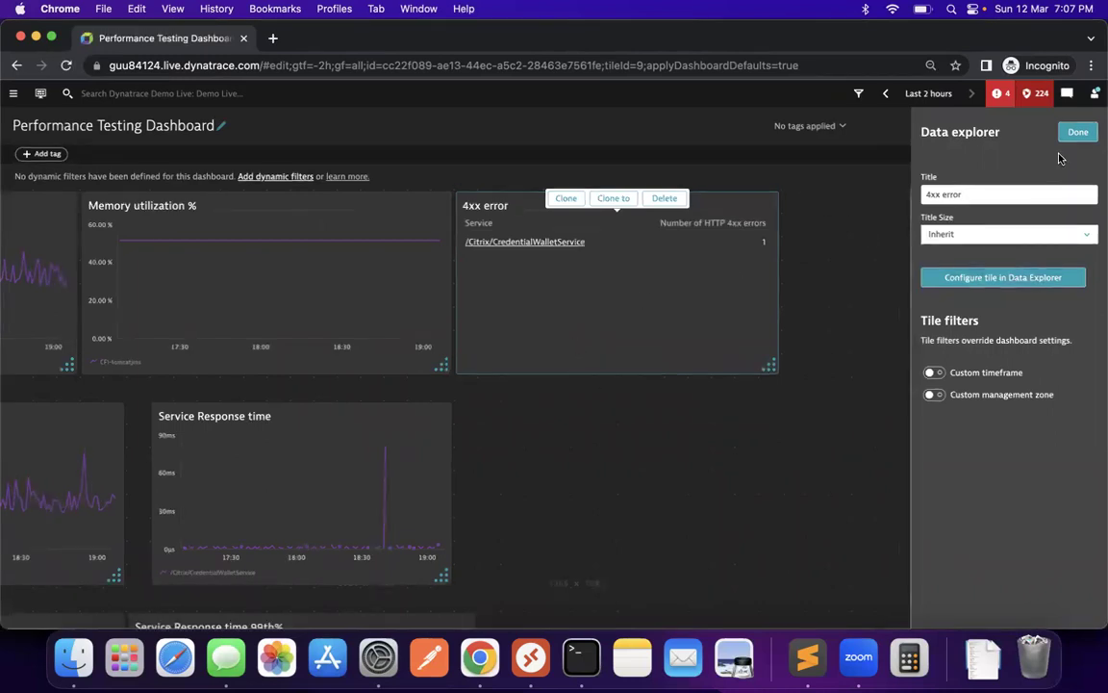
Clone the 4xx error tile and align the copy beside the Service Response time tile
left_click(565, 198)
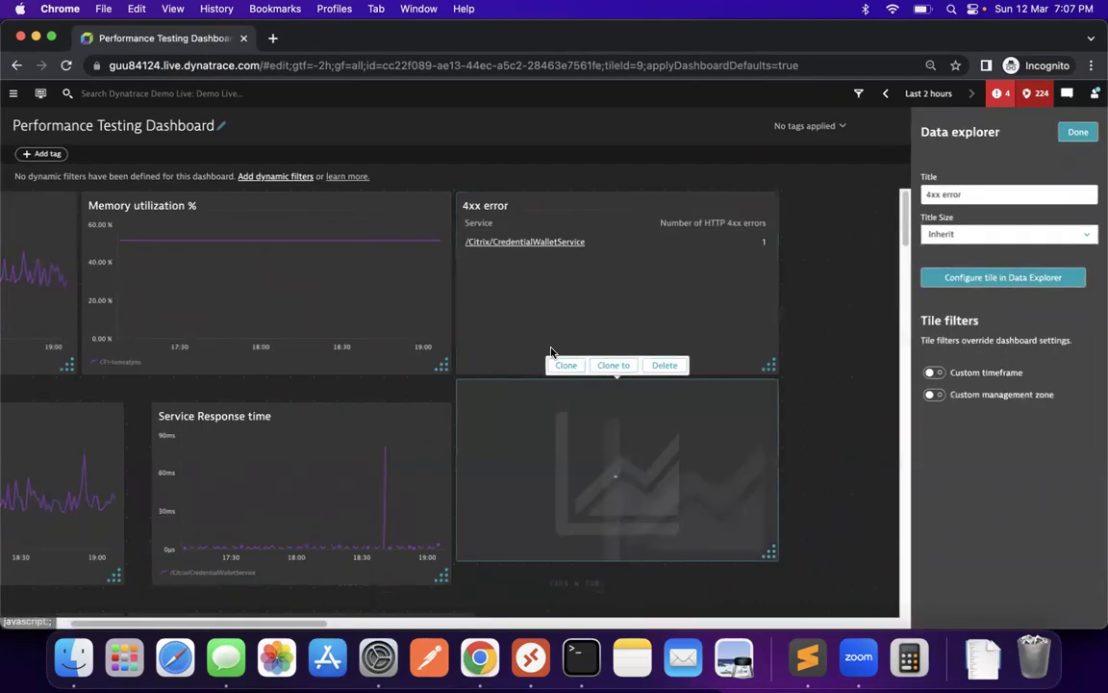
left_click_drag(559, 452, 567, 477)
left_click_drag(568, 480, 567, 482)
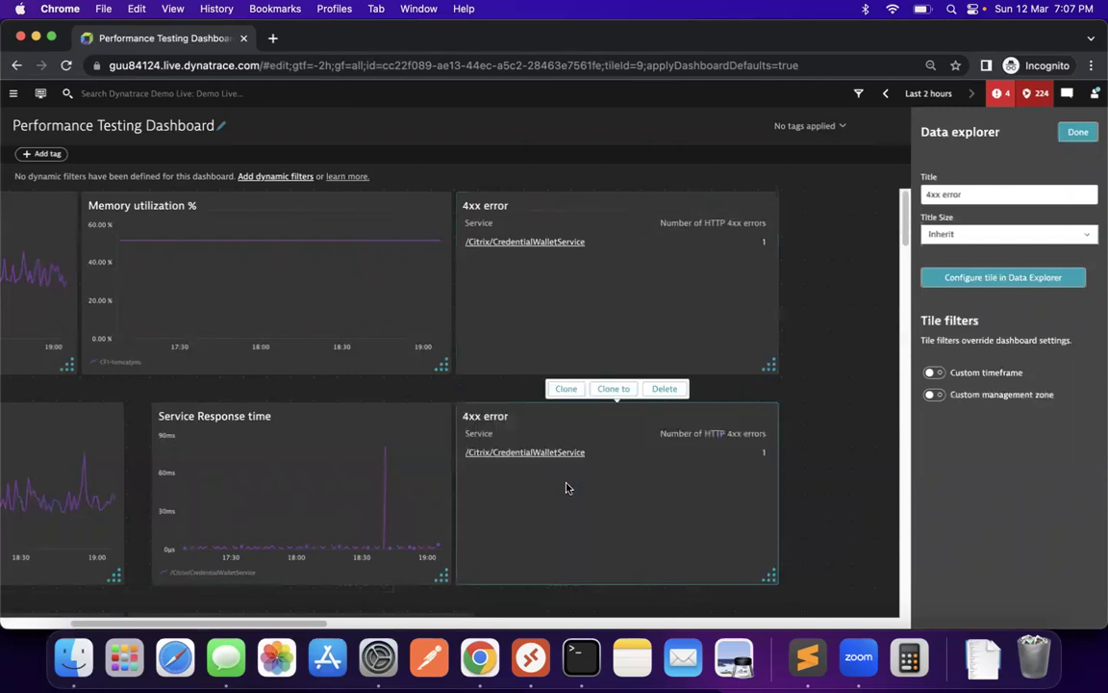
Retitle the cloned tile beside Service Response time "5xx error"
left_click(929, 195)
key("BackSpace")
type("5")
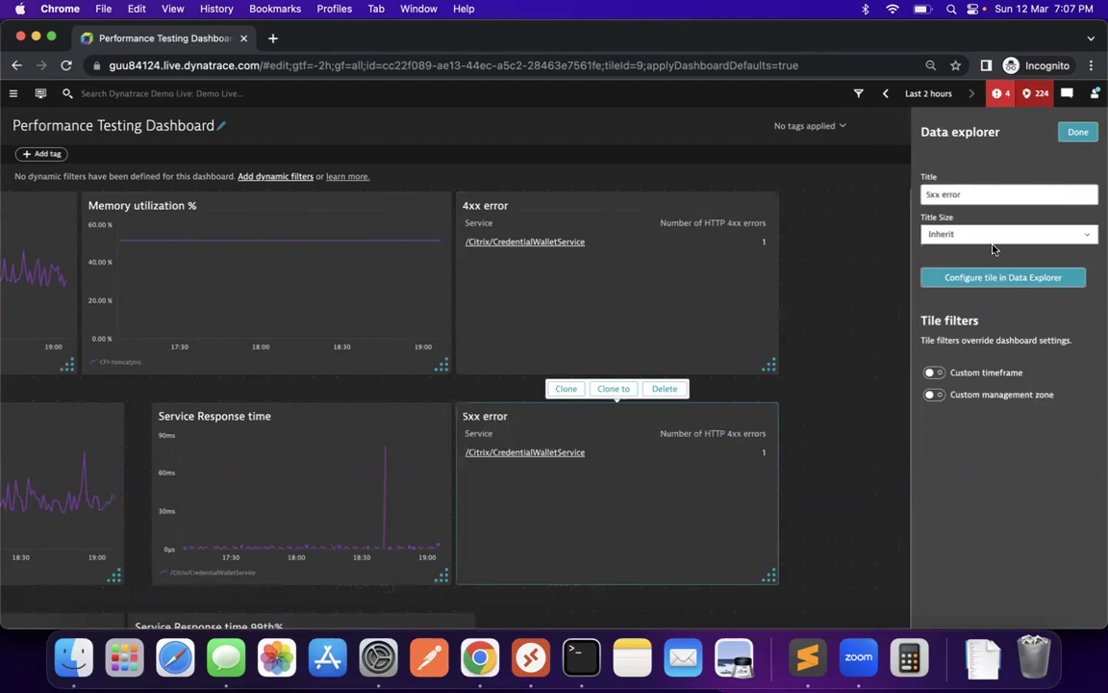
Open the 5xx error tile in Data Explorer and replace its metric with Number of HTTP 5xx errors
left_click(1000, 278)
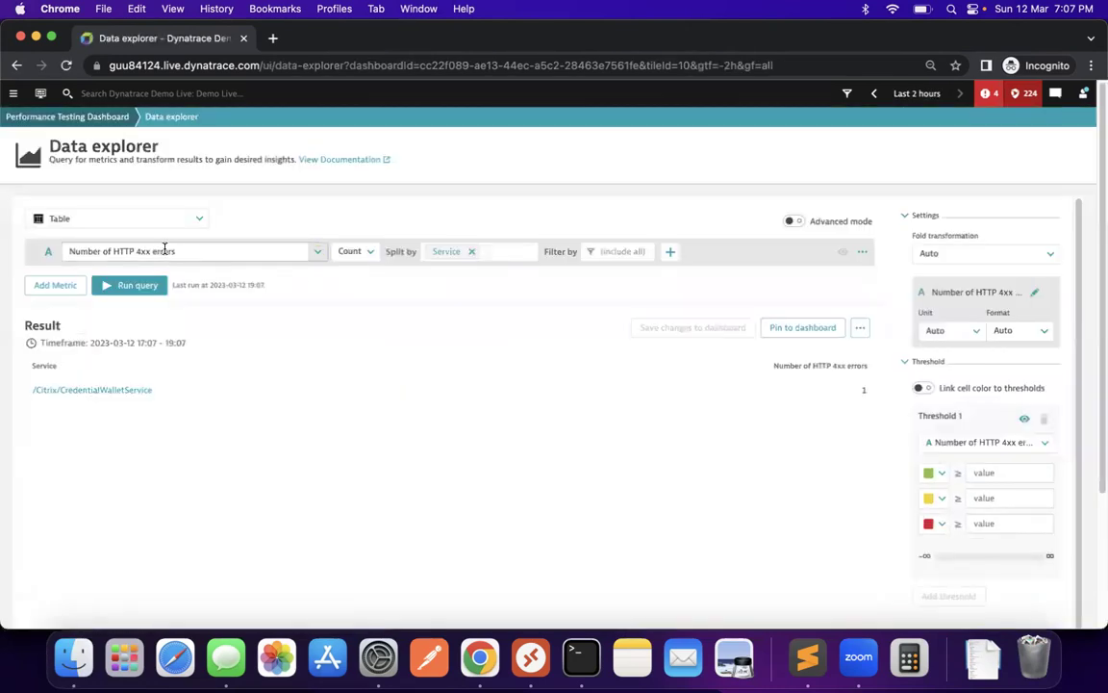
left_click(165, 249)
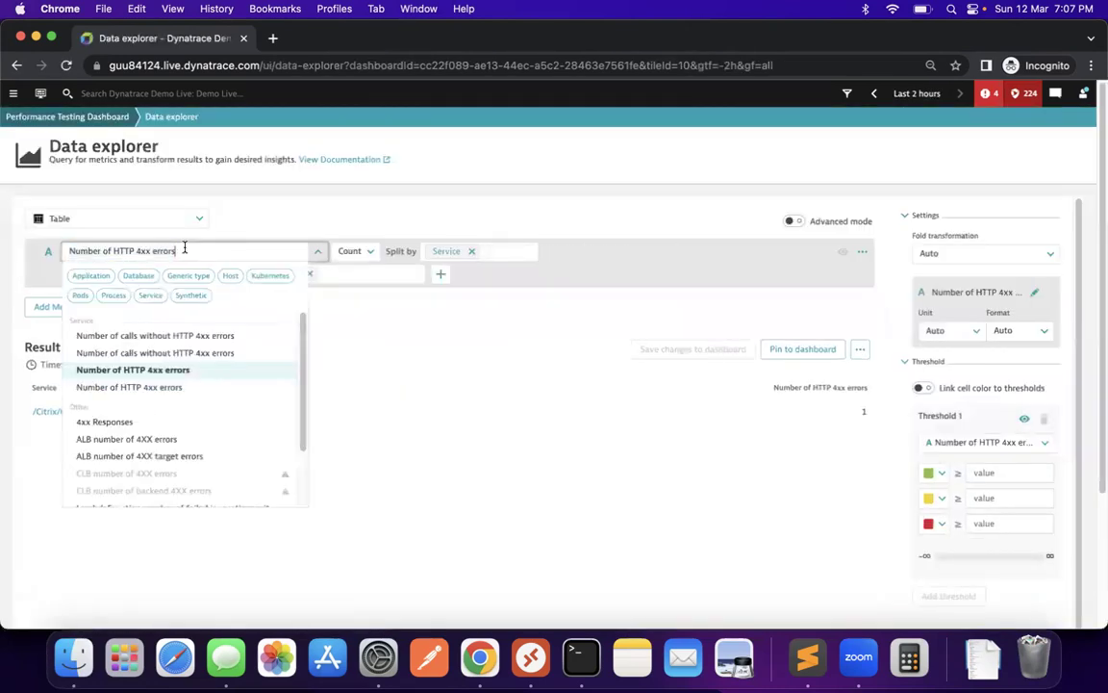
key("BackSpace")
key("BackSpace")
key("BackSpace")
key("BackSpace")
key("BackSpace")
key("BackSpace")
key("BackSpace")
key("BackSpace")
key("BackSpace")
key("BackSpace")
key("BackSpace")
key("BackSpace")
key("BackSpace")
key("BackSpace")
key("BackSpace")
key("BackSpace")
key("BackSpace")
key("BackSpace")
key("BackSpace")
key("BackSpace")
key("BackSpace")
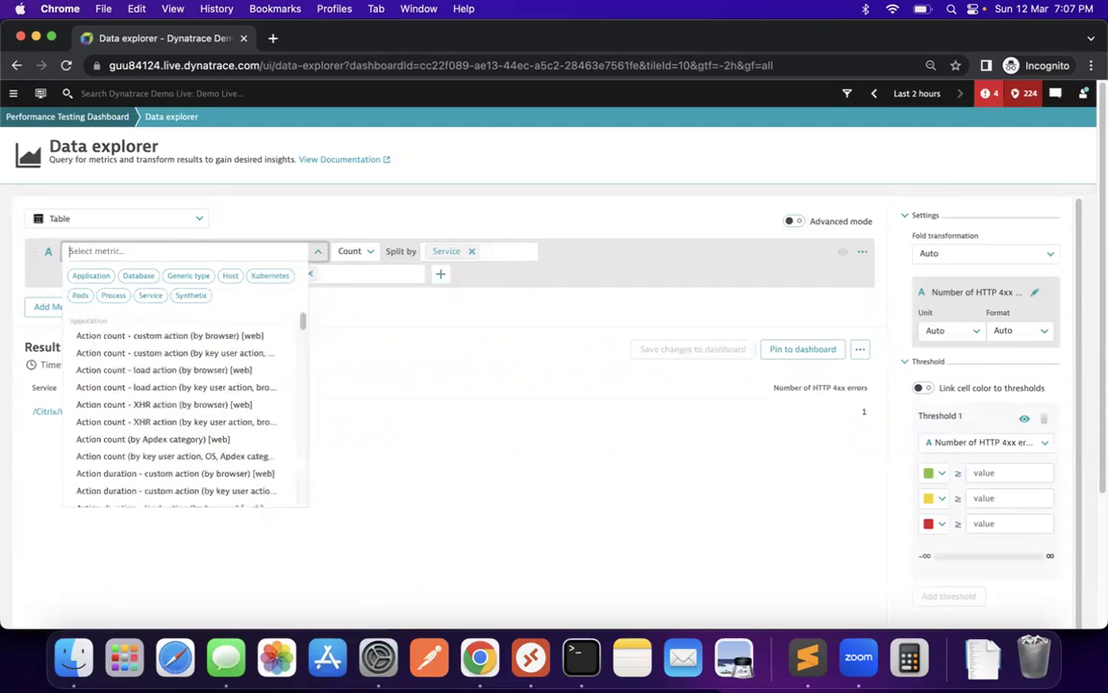
type("5xx")
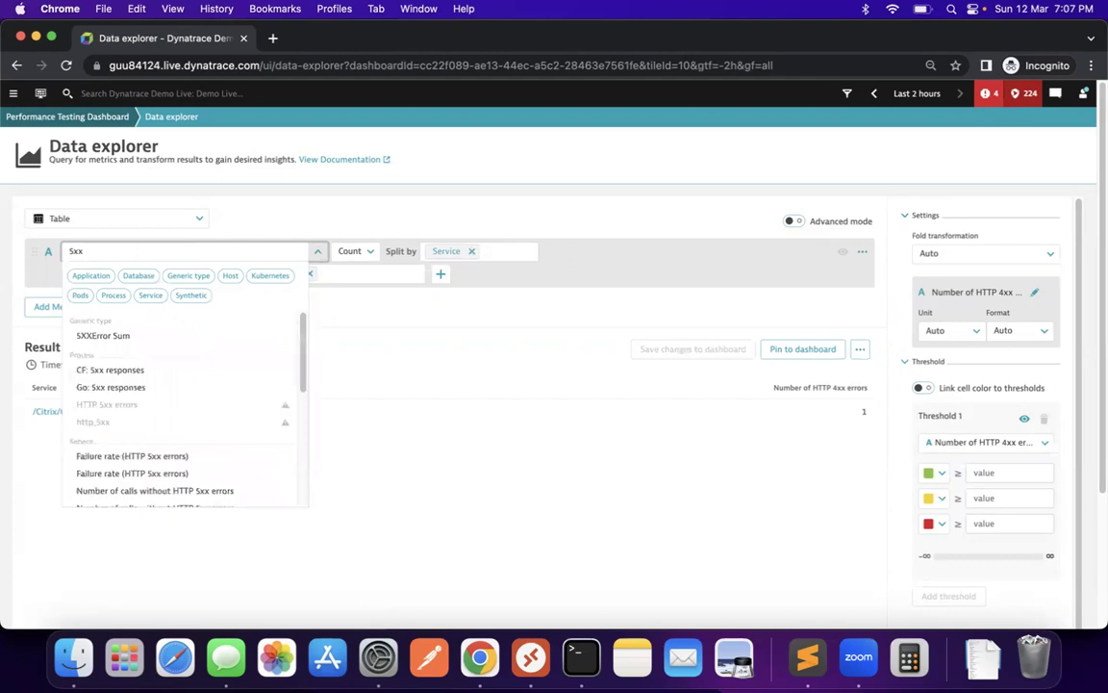
scroll(303, 364, "down", 3)
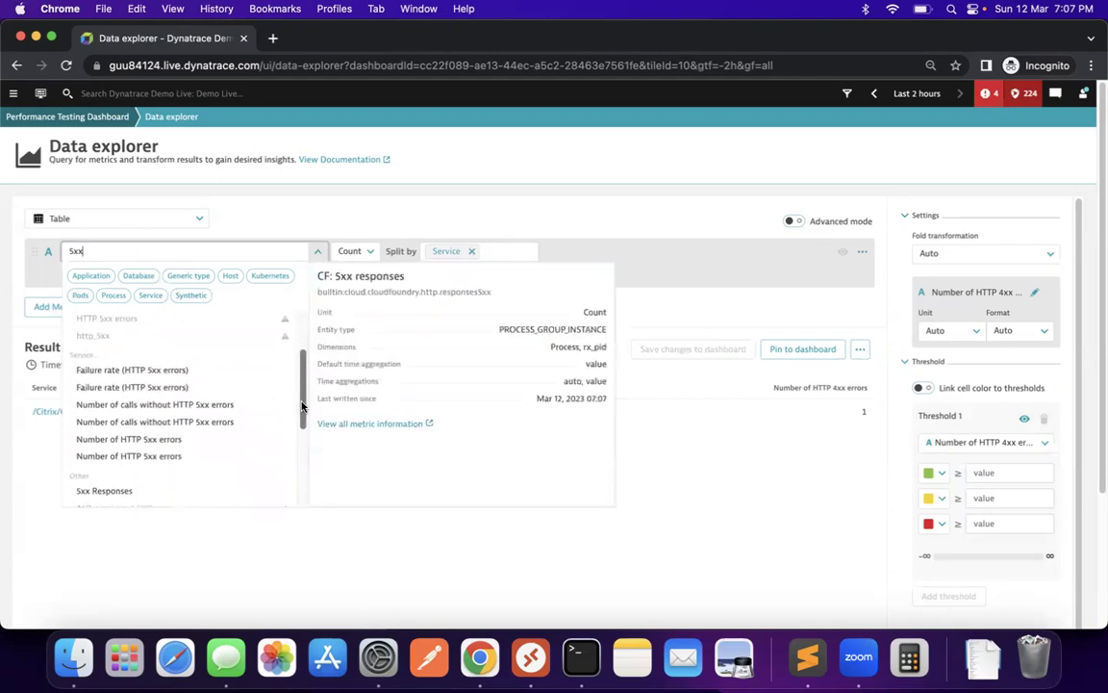
left_click(231, 436)
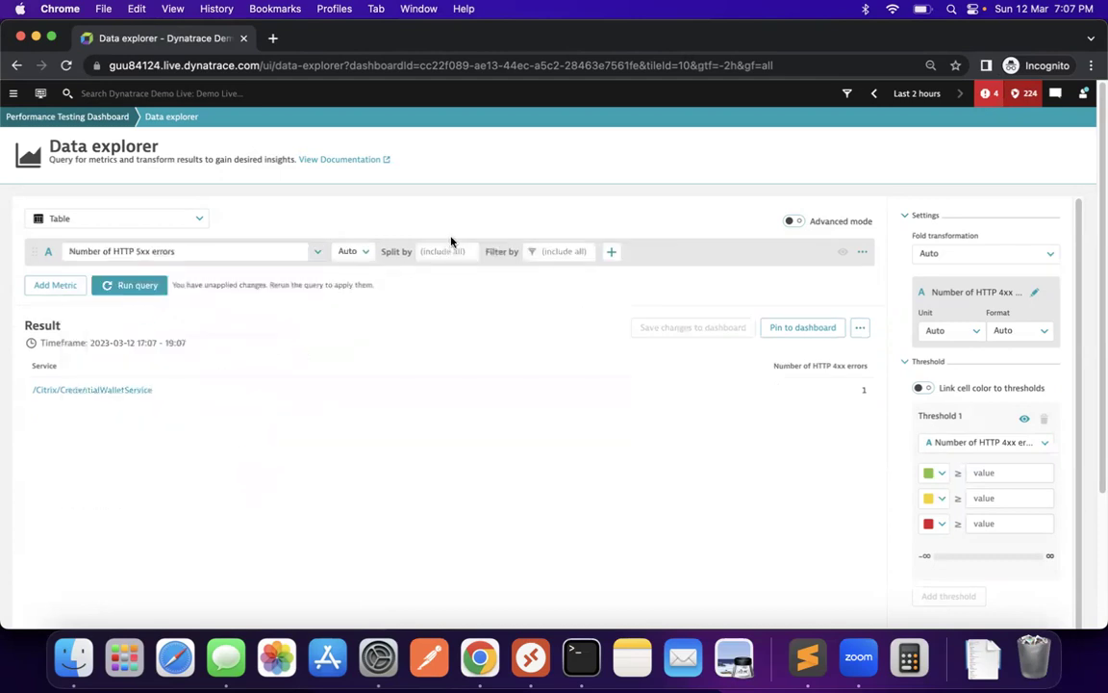
Try to aggregate the 5xx metric by Count, split it by Request and filter it by request name
left_click(348, 251)
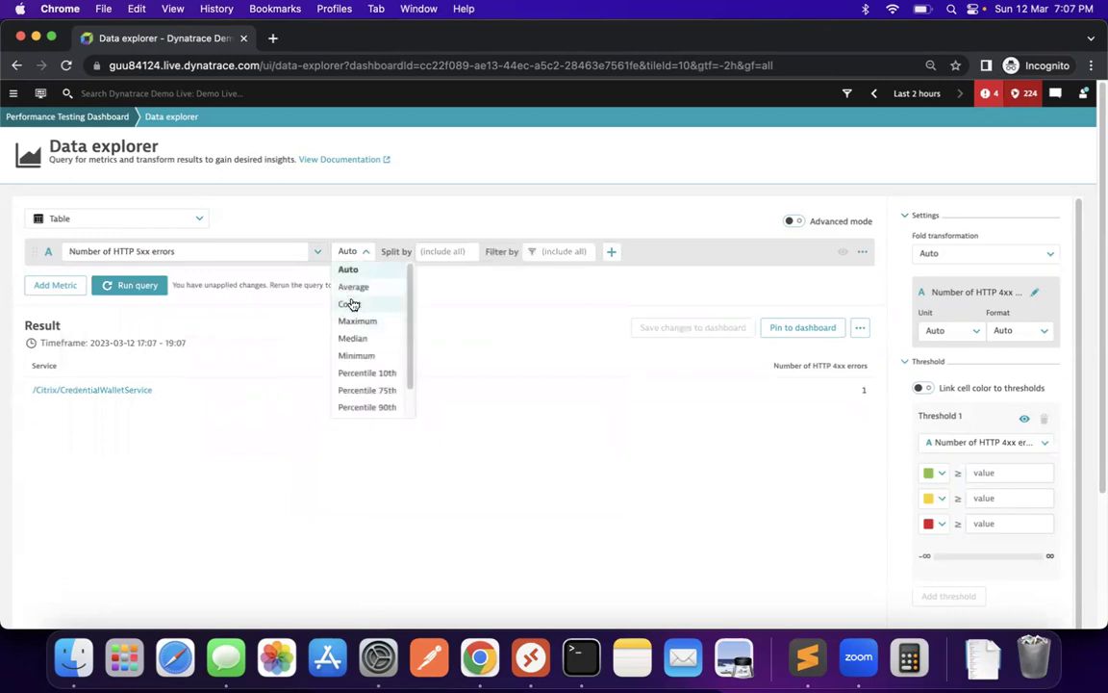
left_click(351, 304)
left_click(454, 252)
left_click(457, 274)
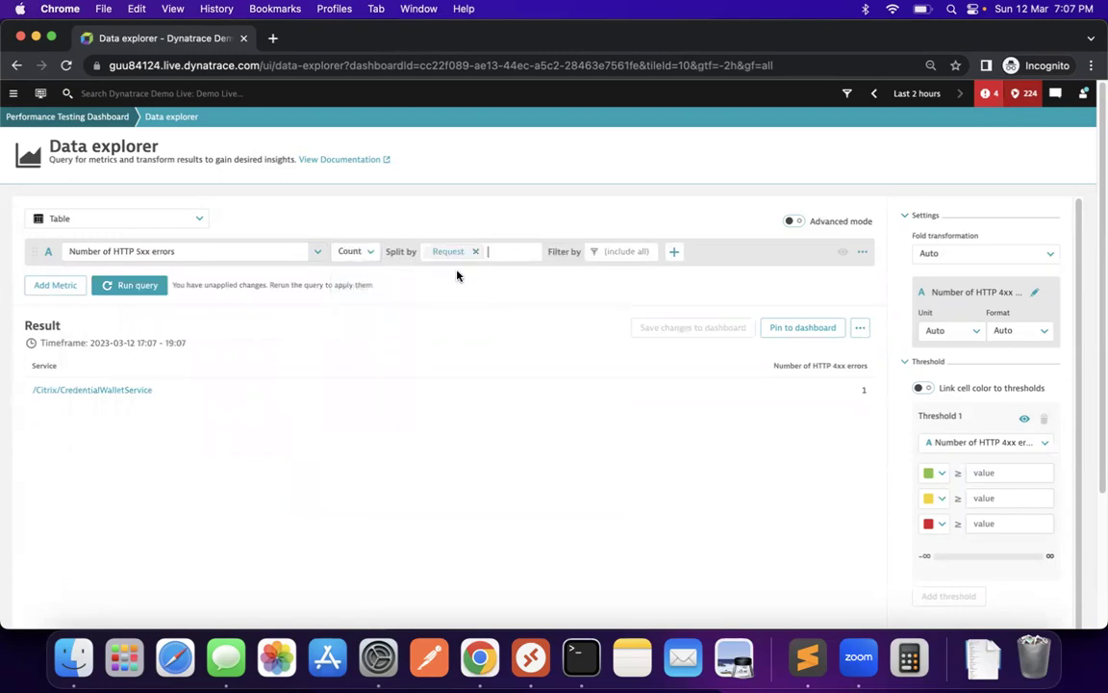
left_click(621, 251)
left_click(625, 270)
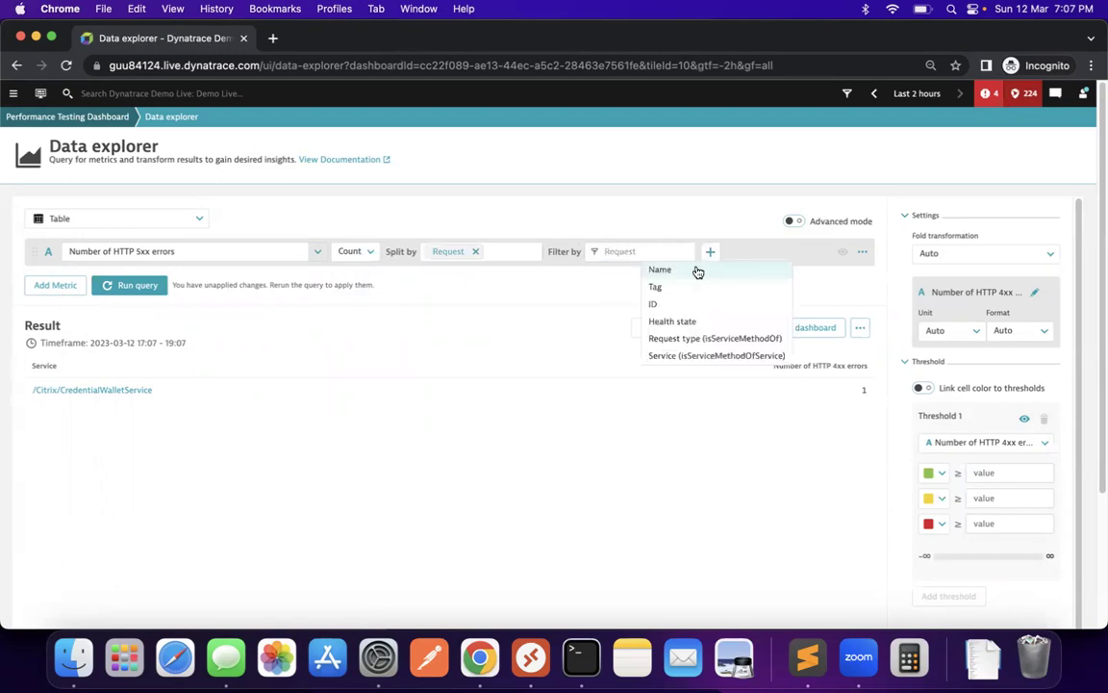
left_click(697, 271)
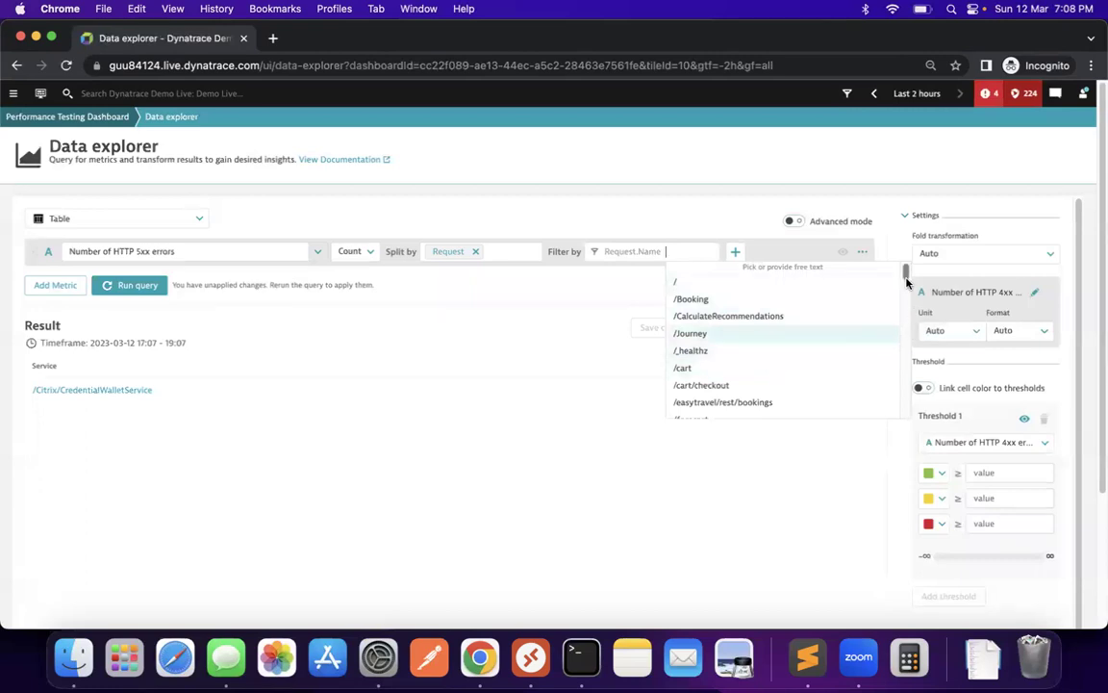
mouse_move(905, 276)
left_mouse_down()
mouse_move(906, 408)
mouse_move(905, 287)
left_mouse_up()
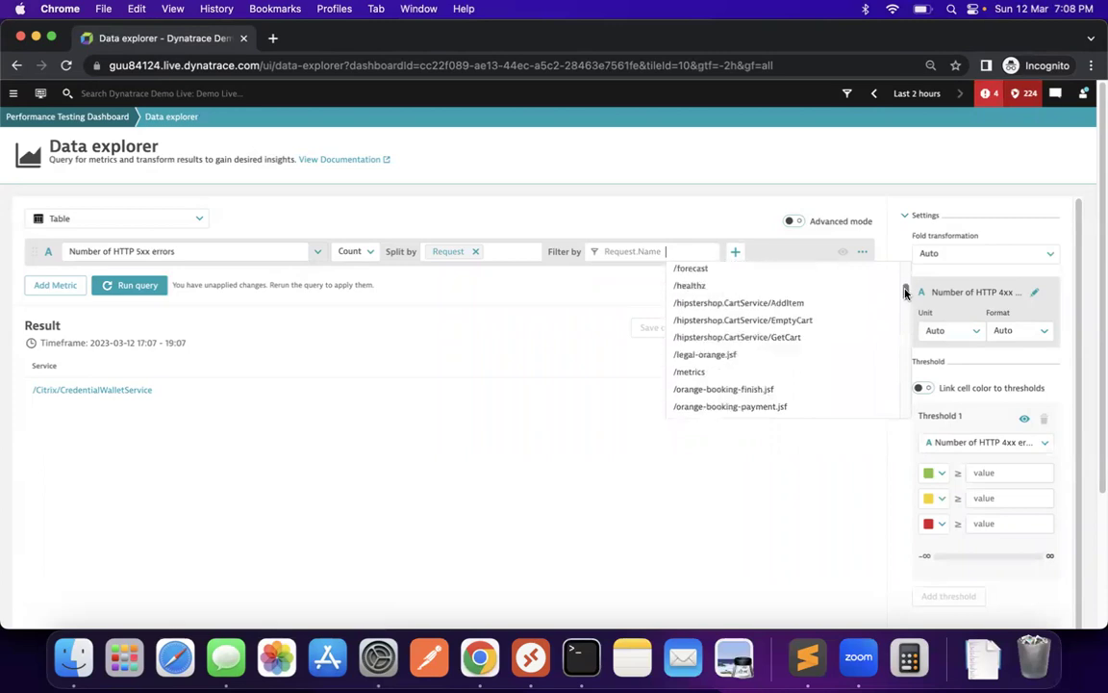
Switch the 5xx error tile's metric to the service-level Number of HTTP 5xx errors and split it by Service
left_click(229, 252)
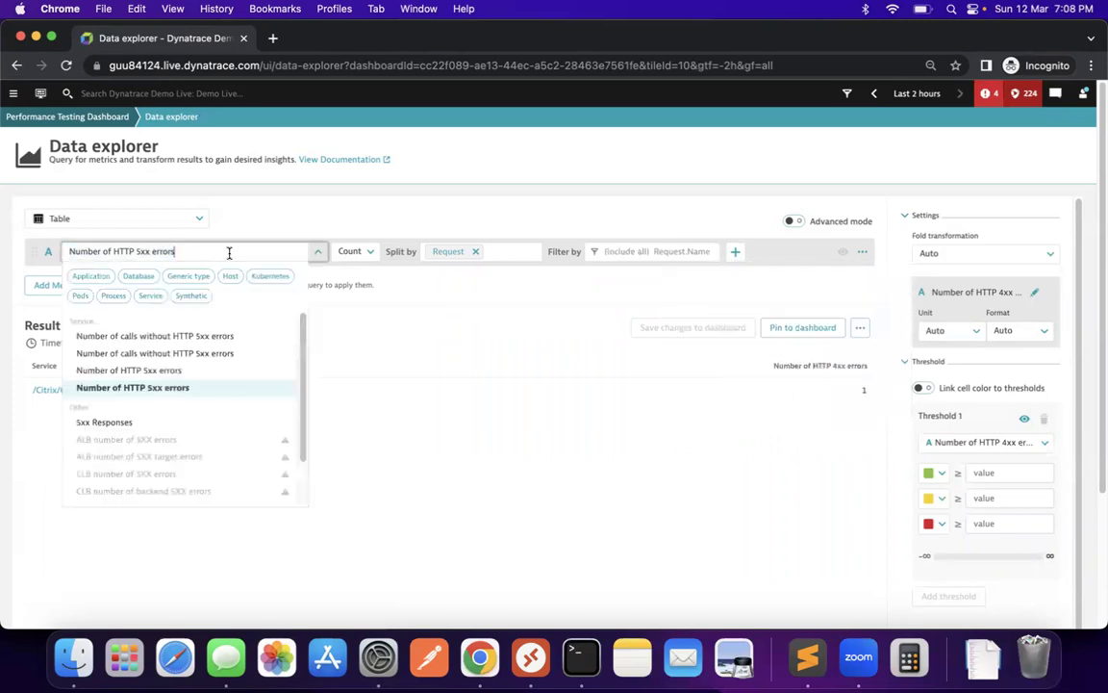
left_click(178, 376)
left_click(447, 251)
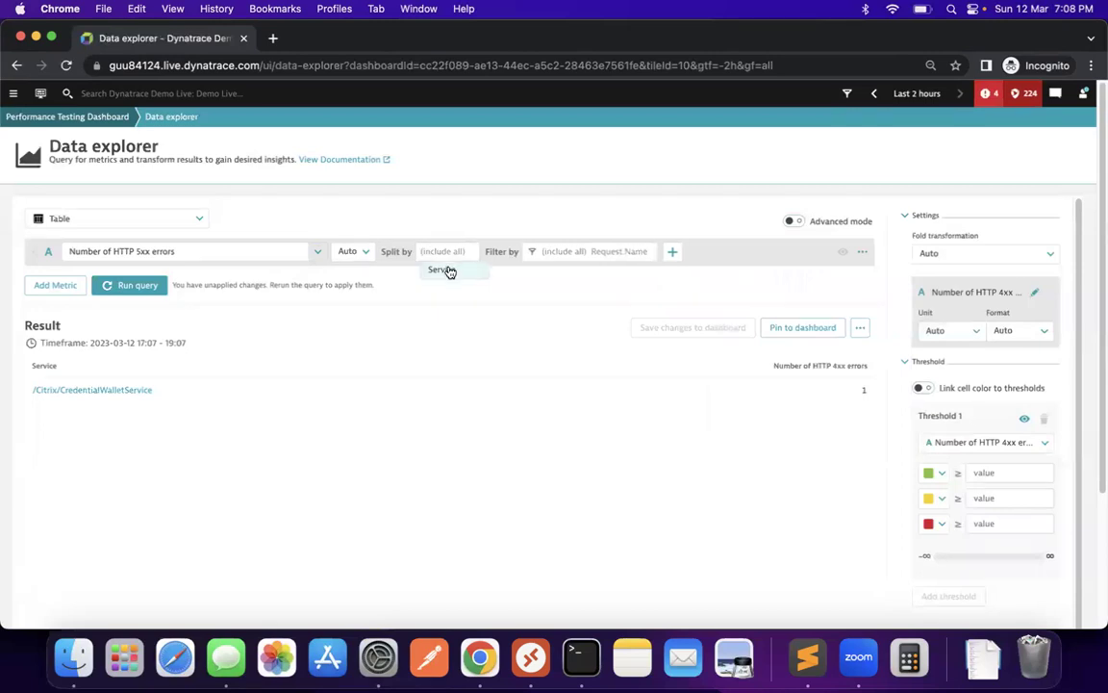
left_click(450, 272)
Try to add a service name filter for /Citrix/CredentialWalletService after the leftover request name filter and run the query
left_click(610, 254)
left_click(682, 266)
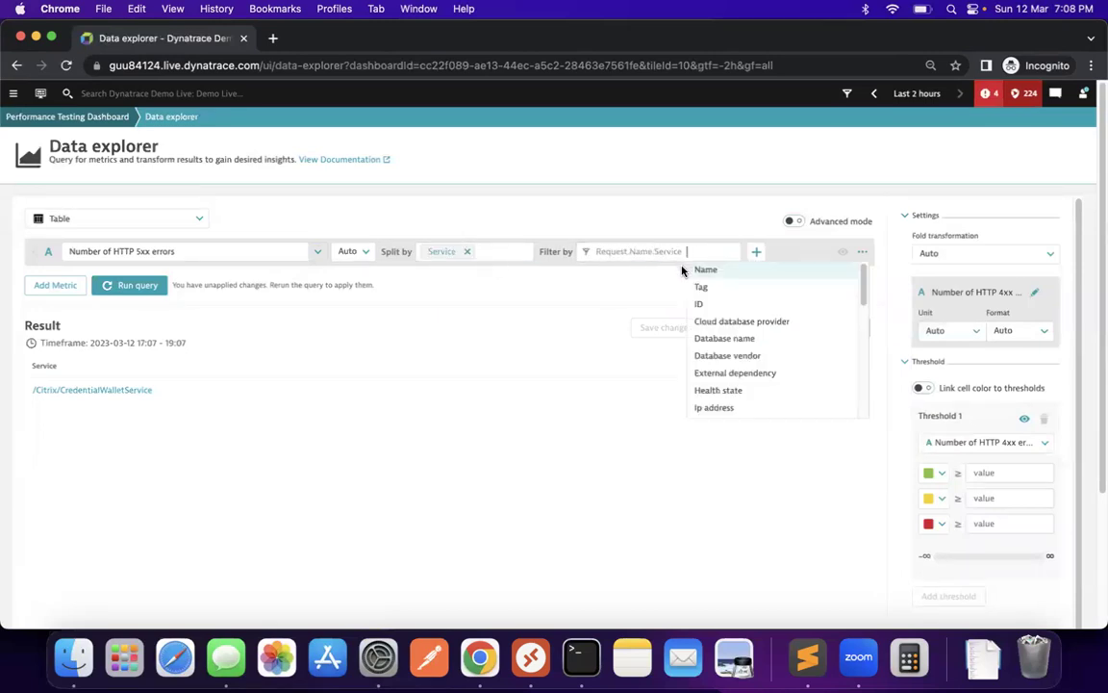
left_click(730, 273)
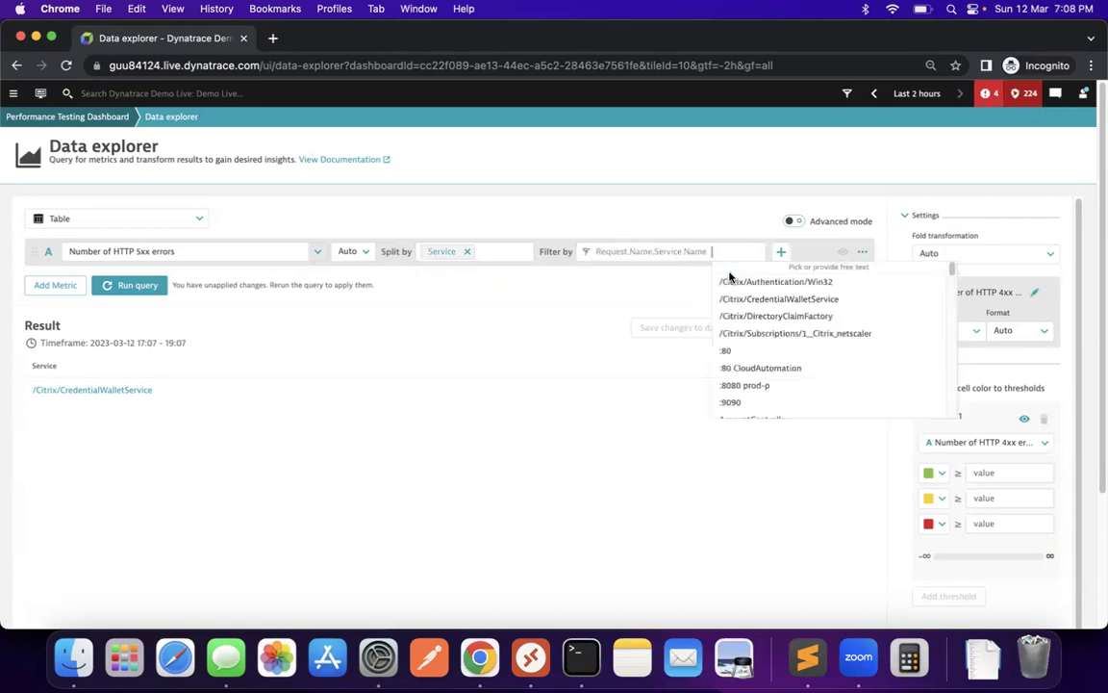
left_click(829, 299)
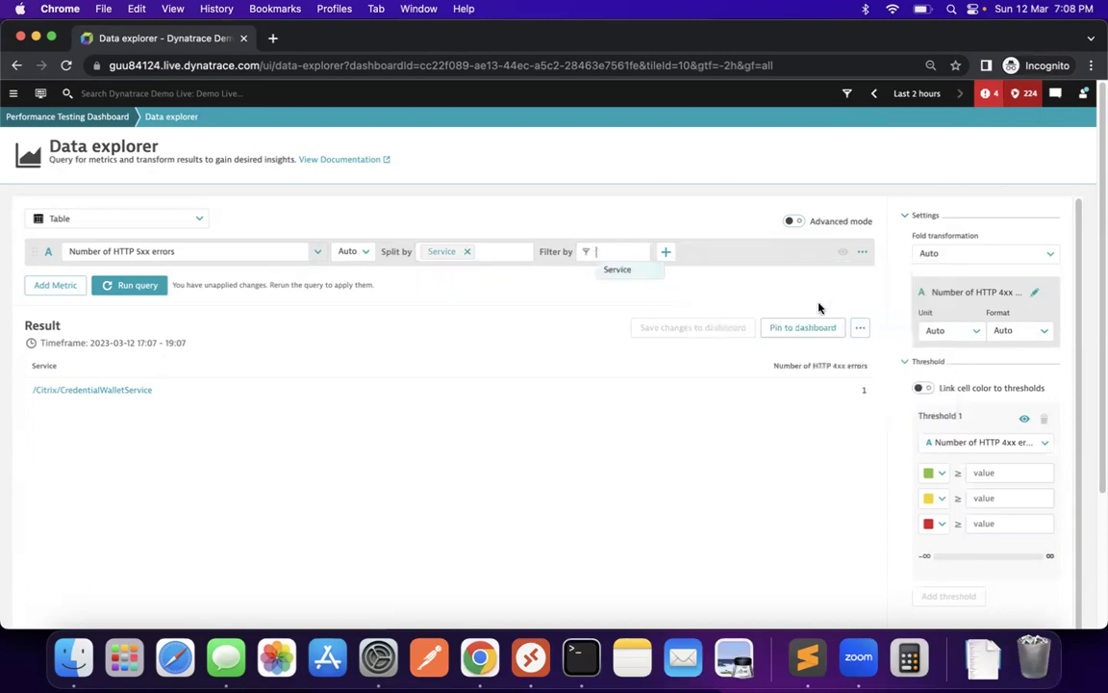
left_click(134, 285)
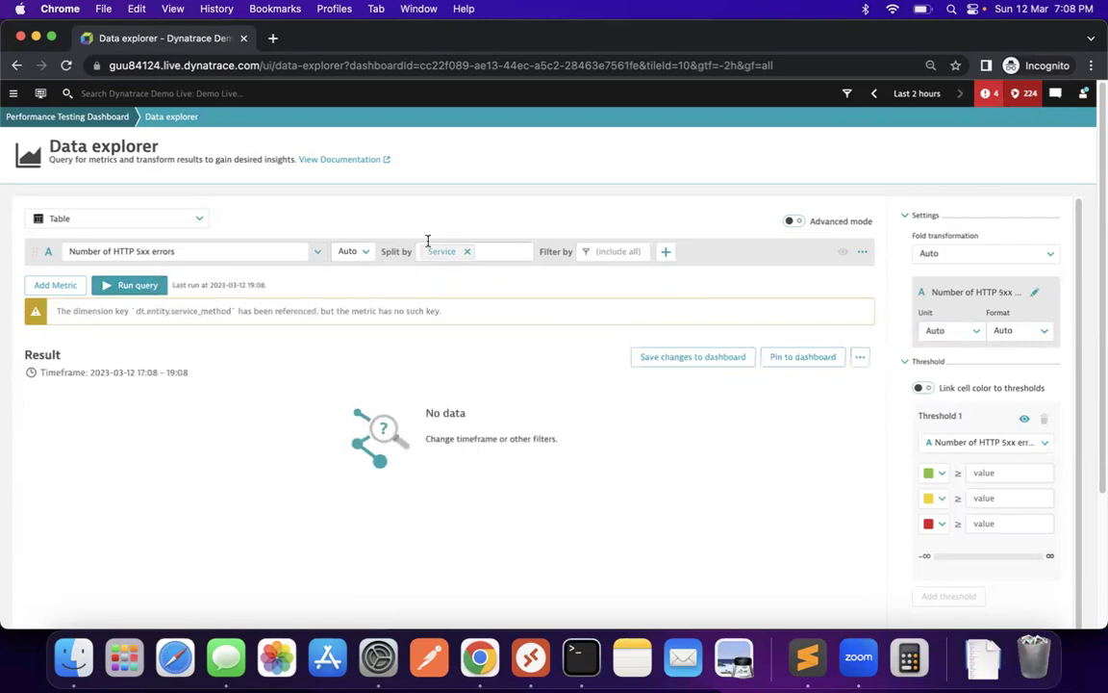
Filter the 5xx metric by service name /Citrix/CredentialWalletService, run the query and save the changes to the dashboard
left_click(613, 252)
left_click(616, 268)
left_click(643, 271)
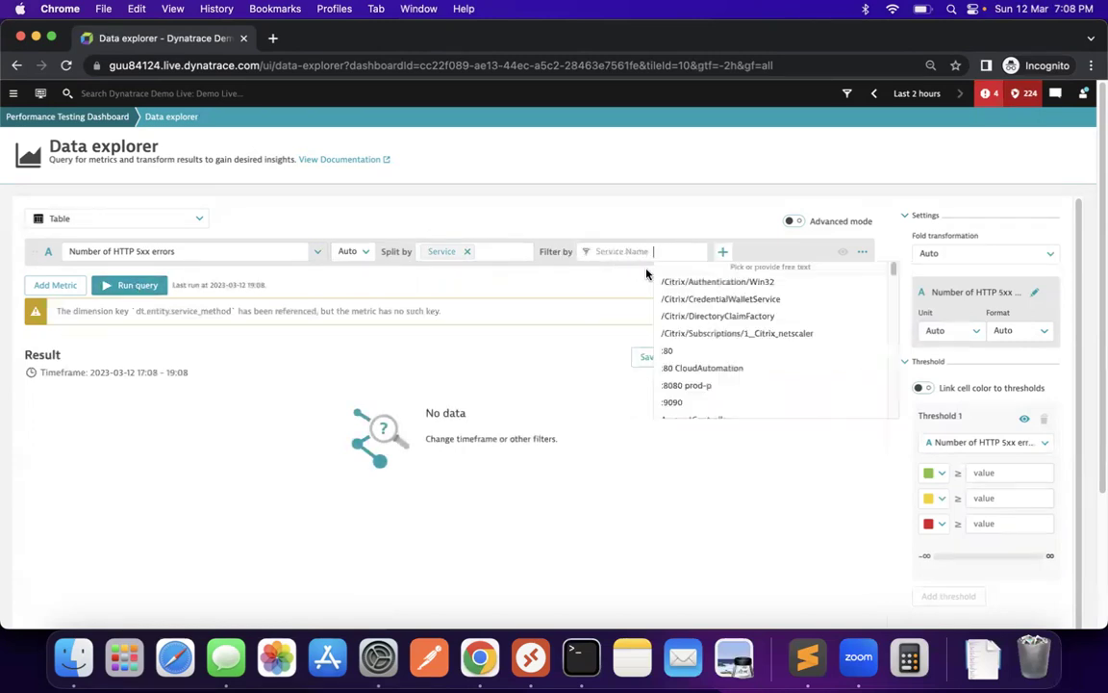
left_click(716, 298)
left_click(142, 308)
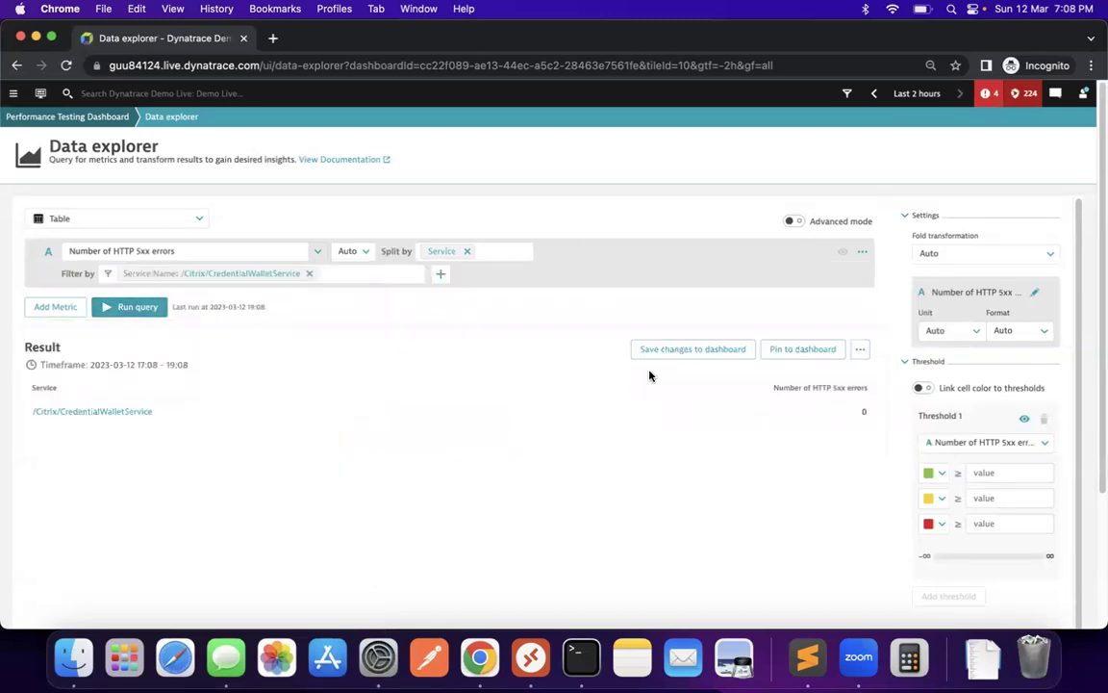
left_click(680, 351)
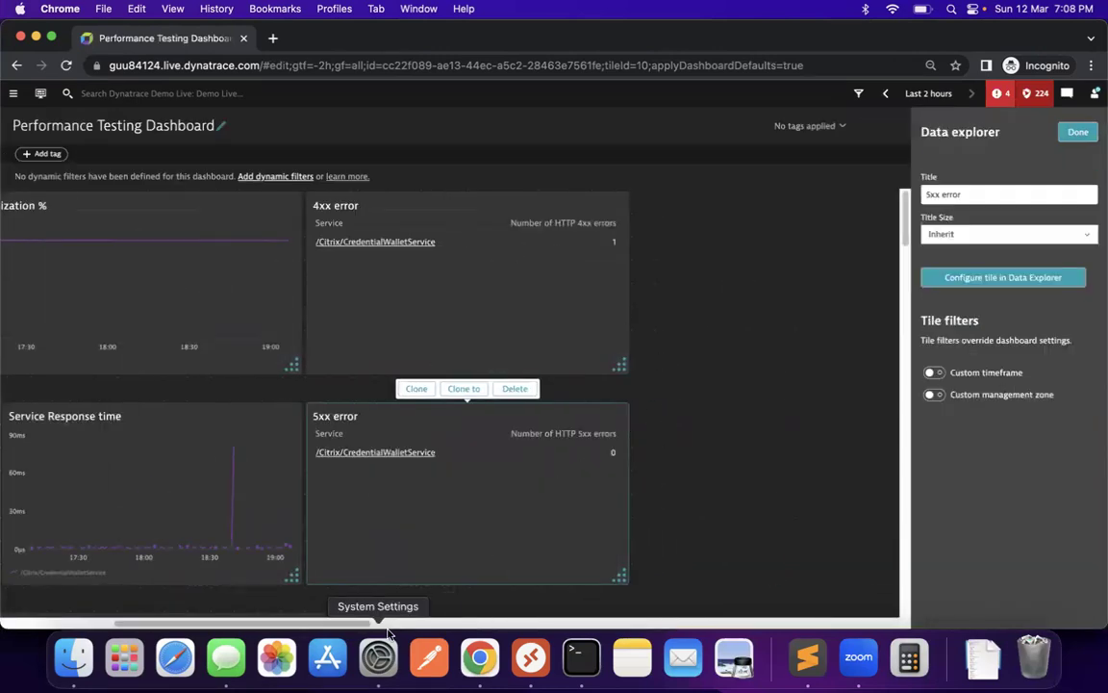
Add a Graph tile to the dashboard beside the 4xx error tile and open its configuration in Data Explorer
left_click_drag(312, 627, 337, 627)
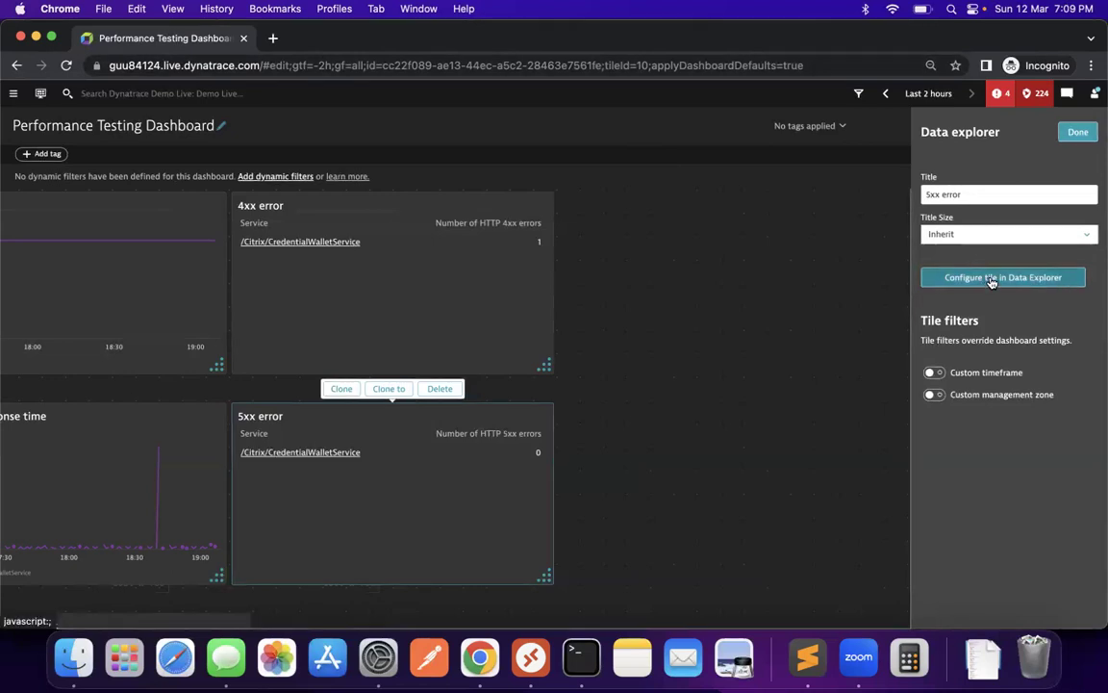
left_click(818, 291)
left_click_drag(962, 287, 677, 292)
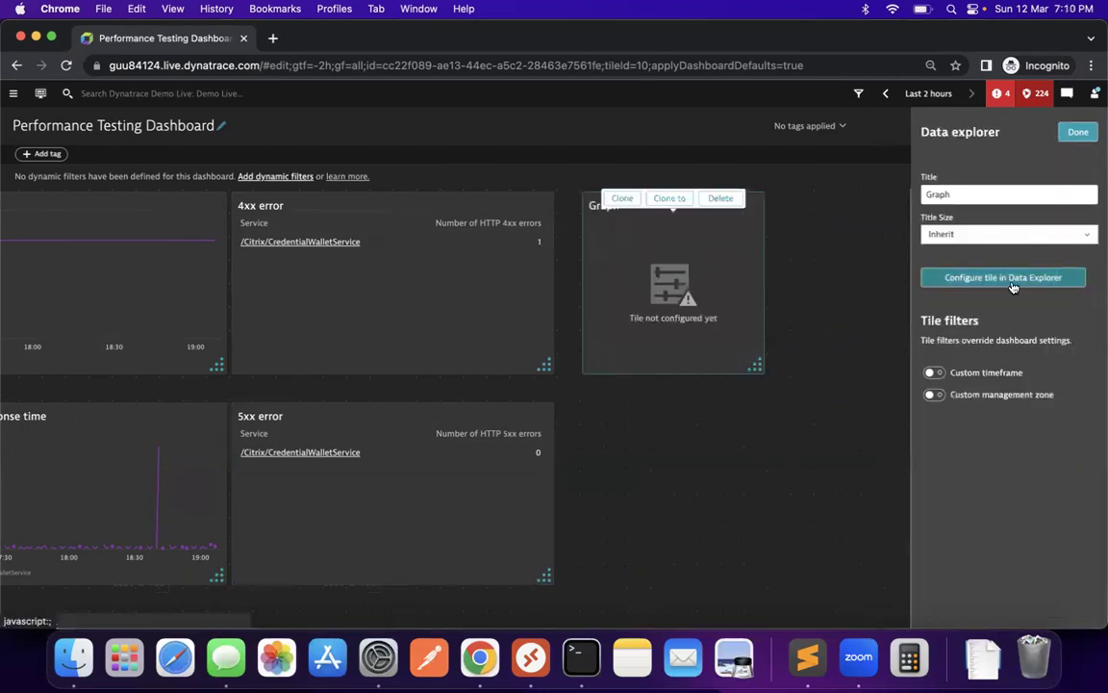
left_click(969, 279)
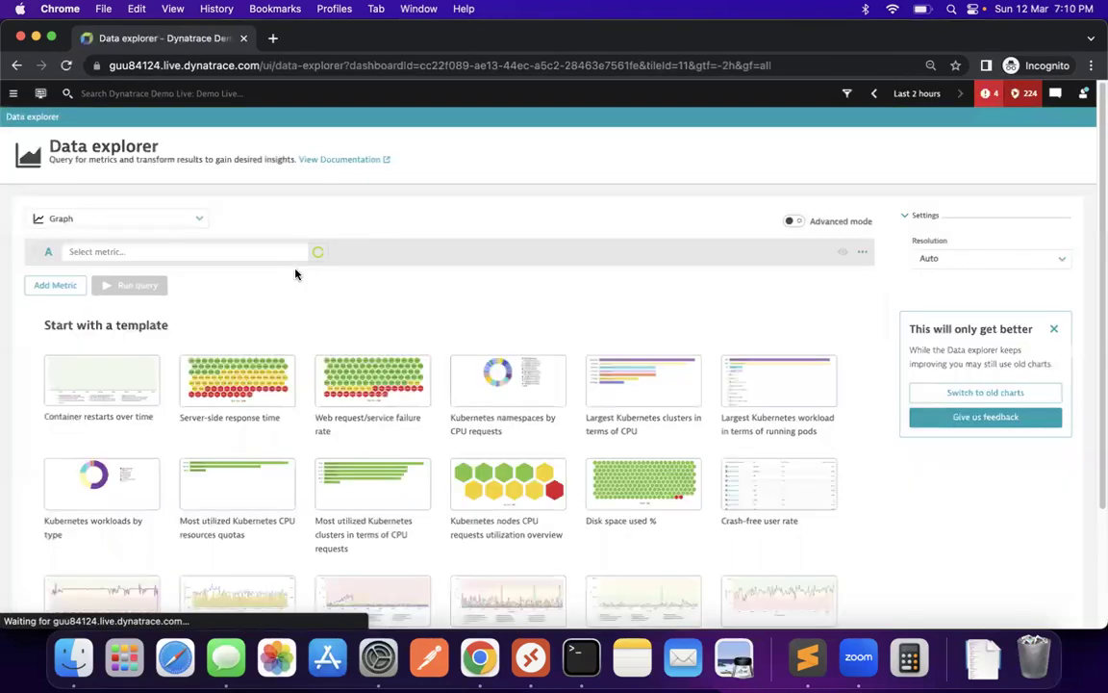
Select Number of HTTP 5xx errors as the new graph's first metric and split it by Service
left_click(149, 250)
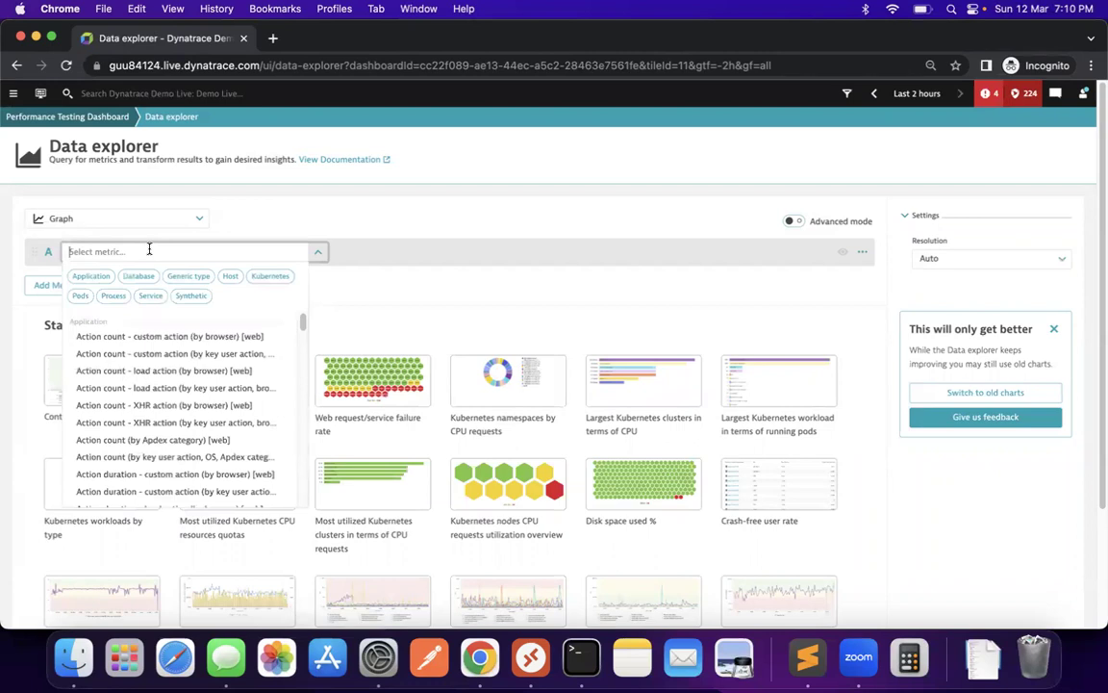
type("5xx")
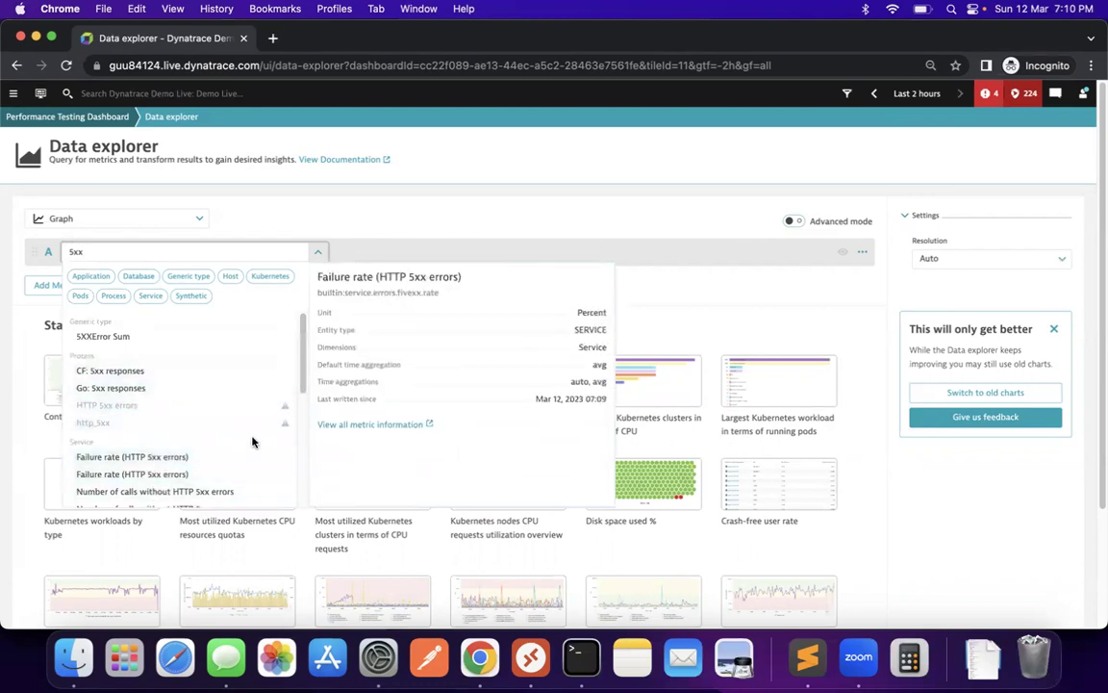
scroll(299, 407, "down", 2)
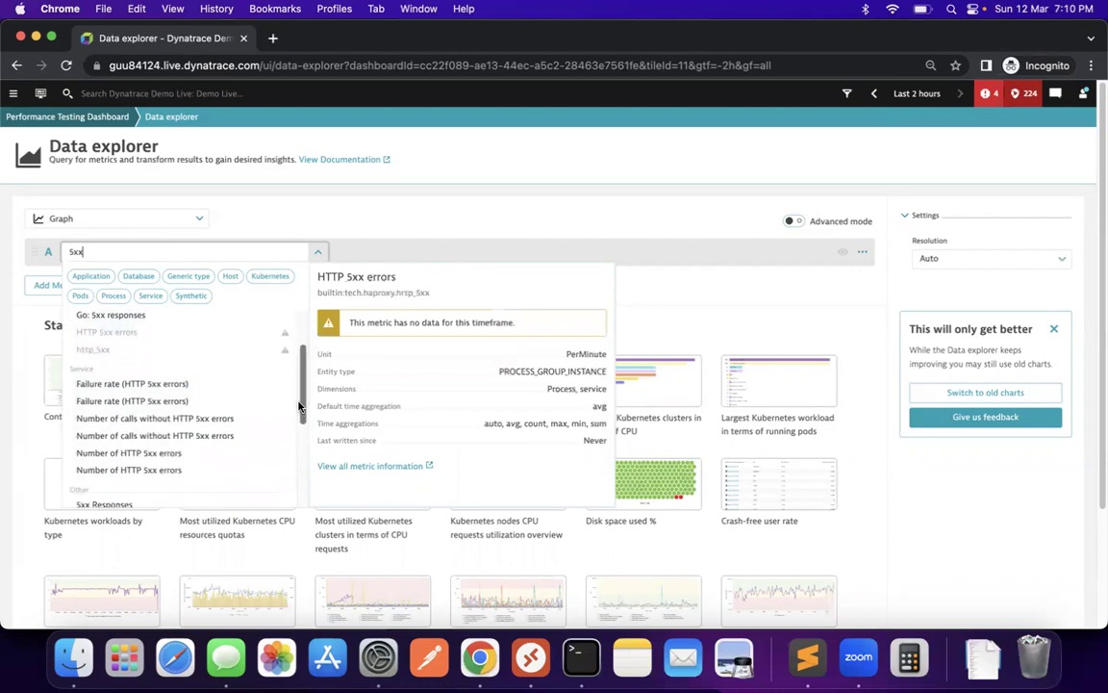
left_click(207, 458)
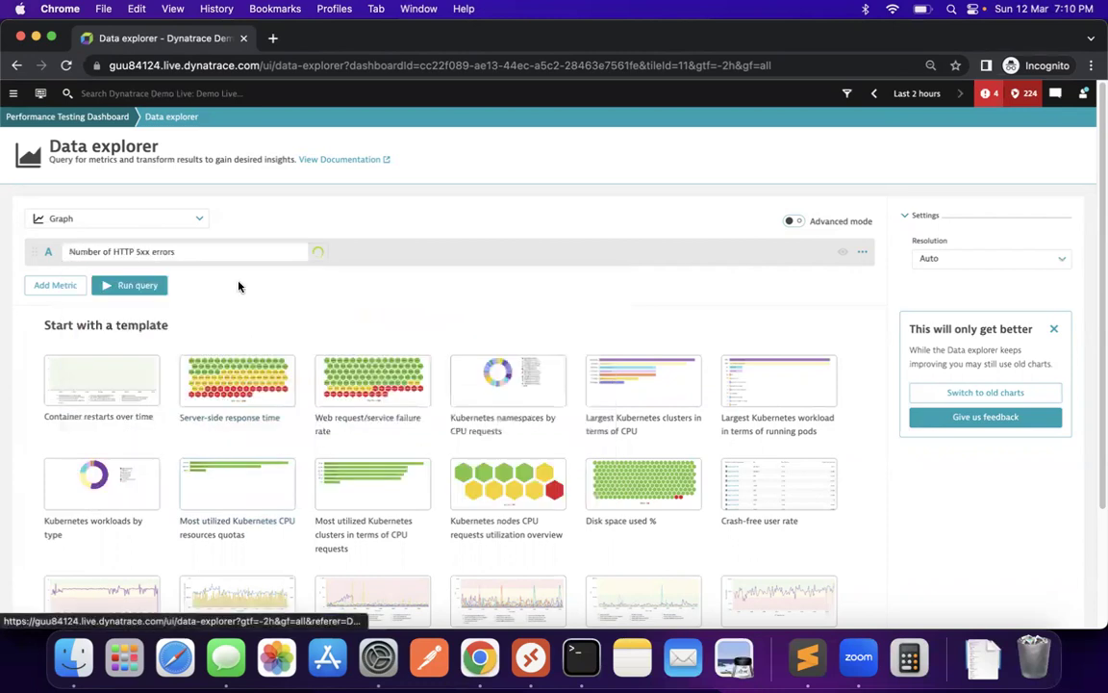
left_click(436, 252)
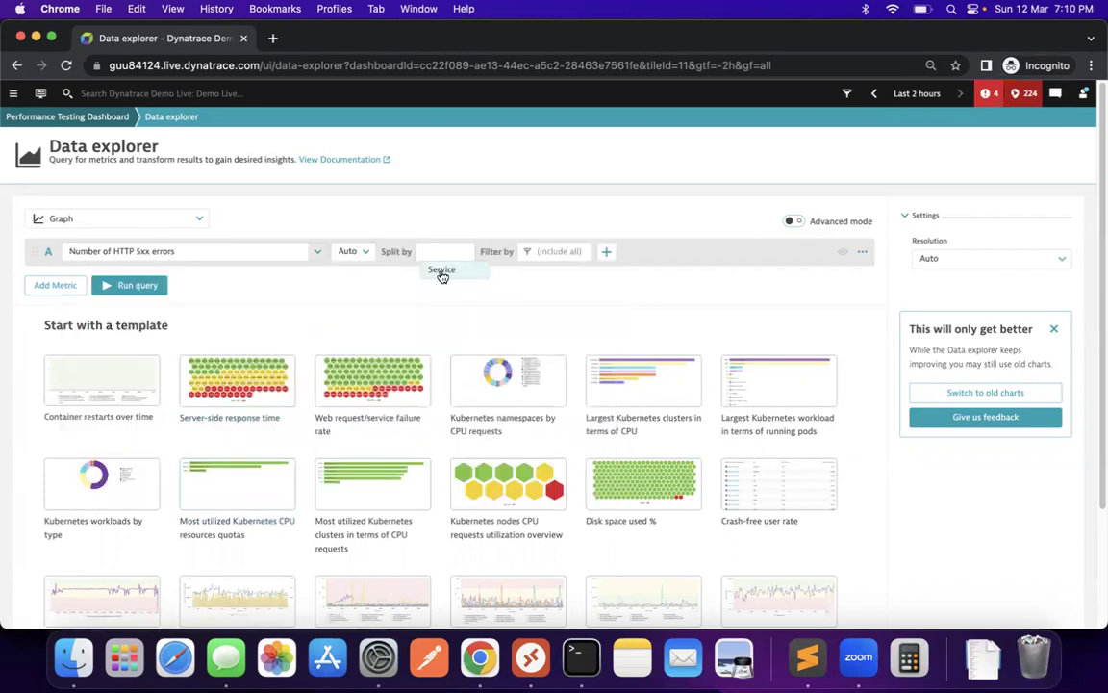
left_click(443, 273)
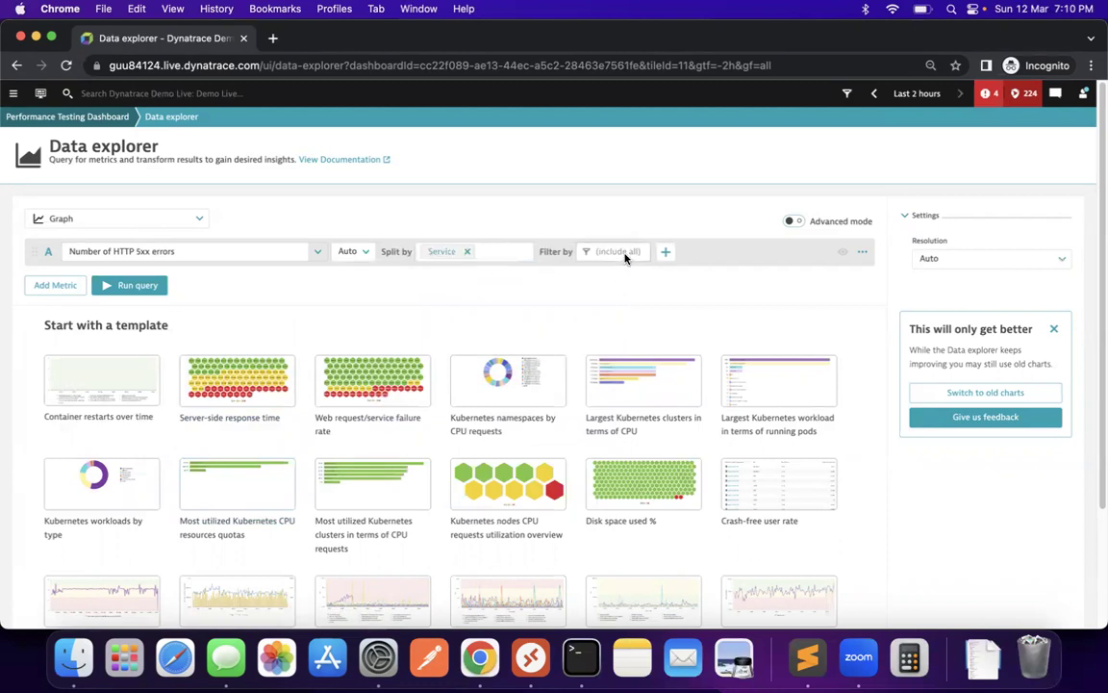
Add Number of any errors as the graph's second metric and split it by Service
left_click(60, 285)
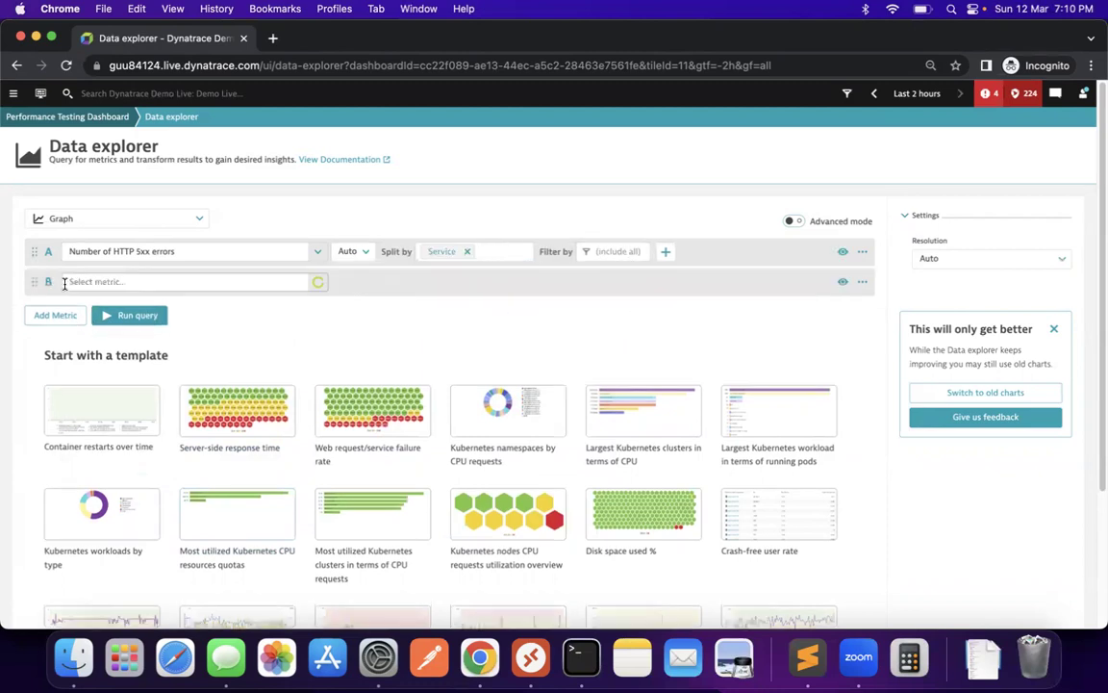
left_click(116, 282)
type("nu")
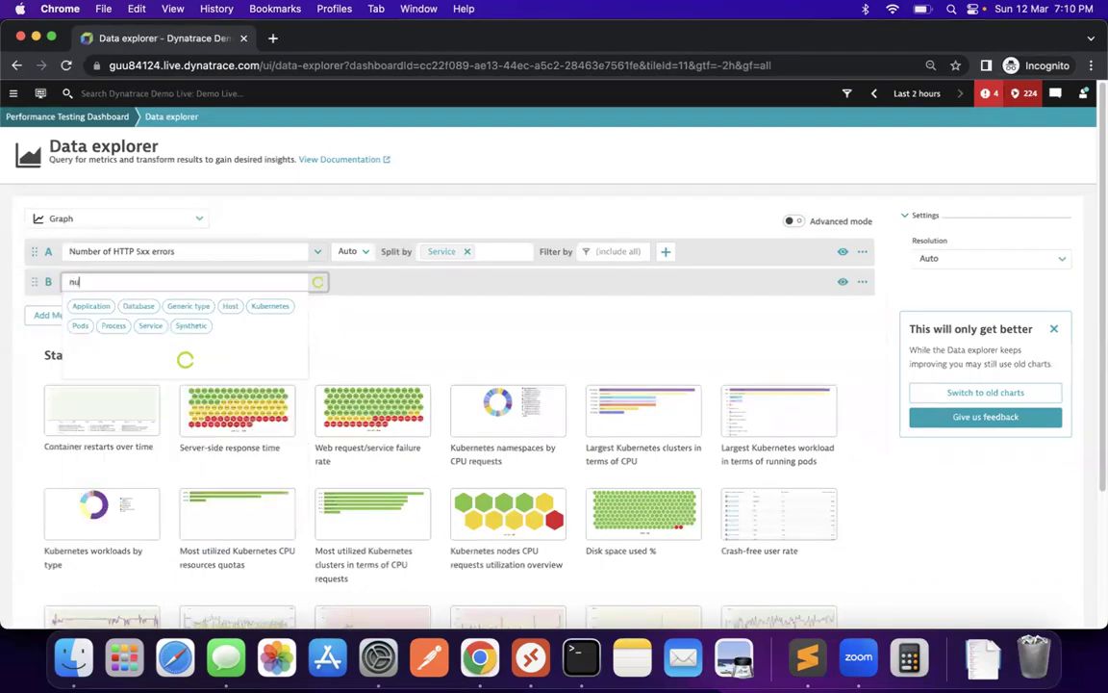
type("mber of ar")
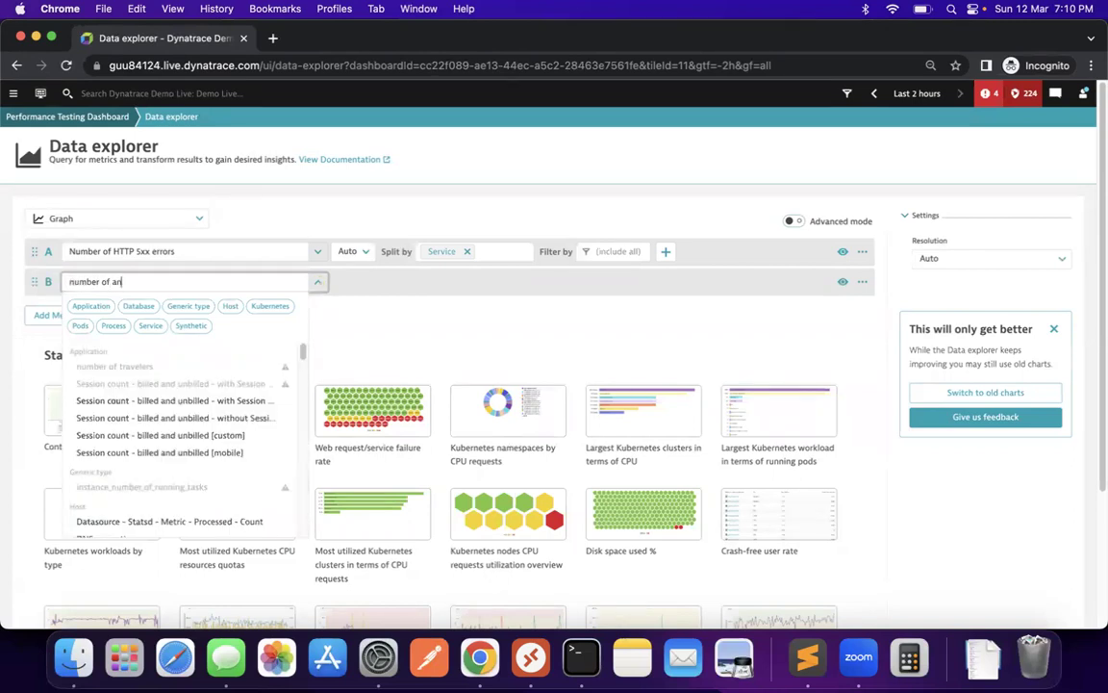
key("BackSpace")
type("ny")
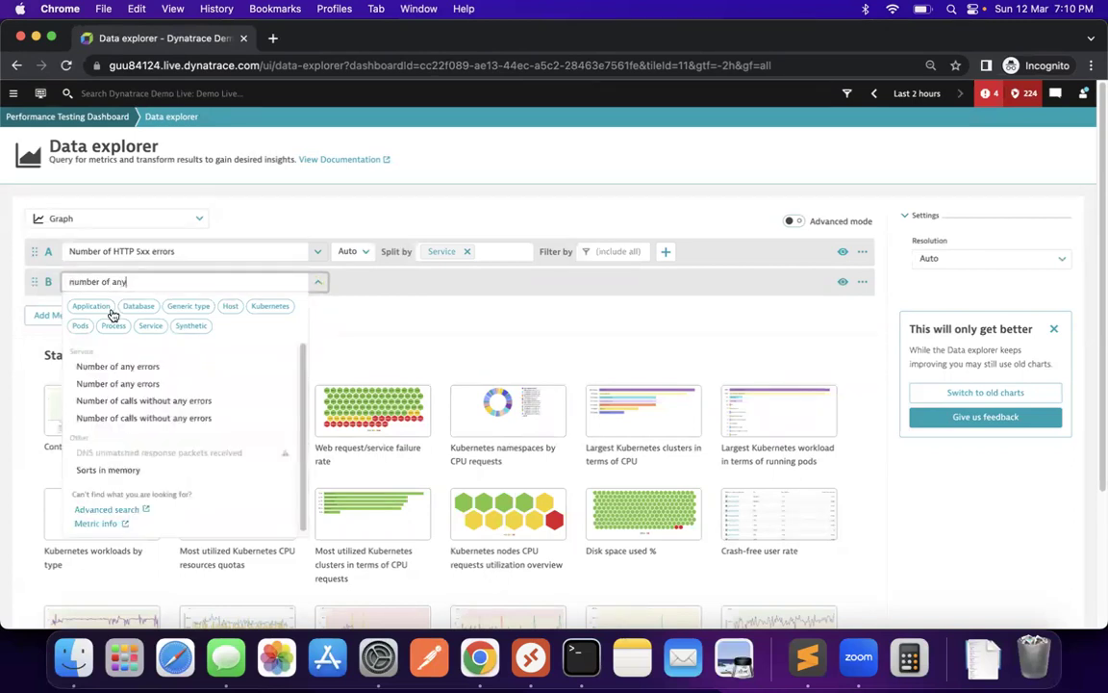
left_click(180, 385)
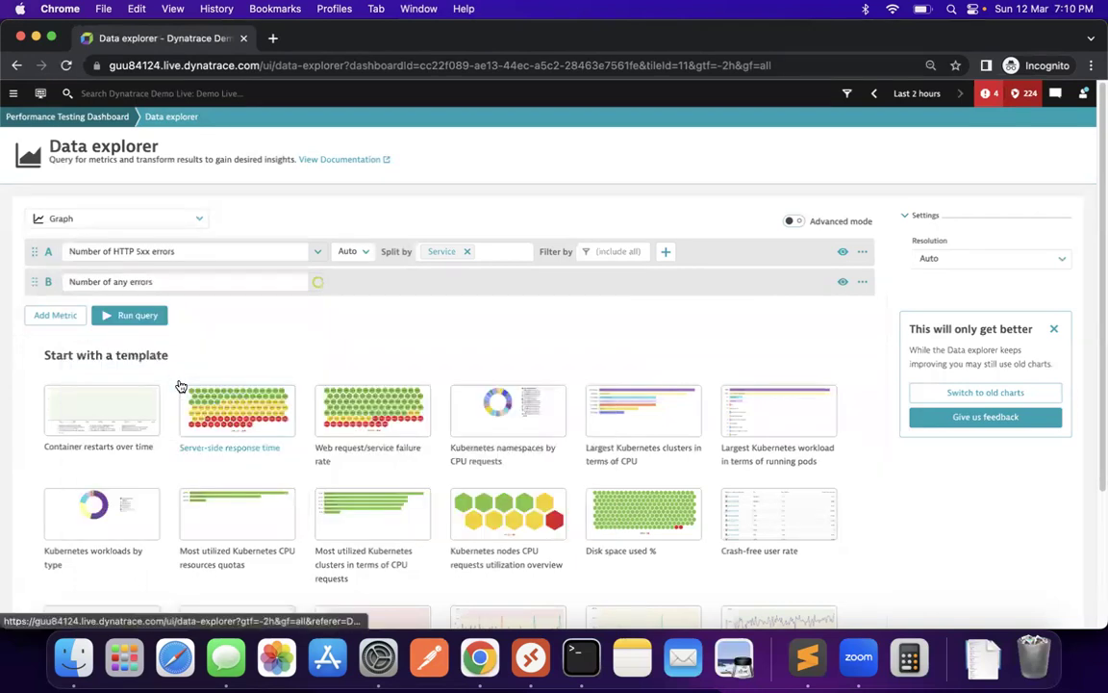
left_click(437, 283)
left_click(438, 299)
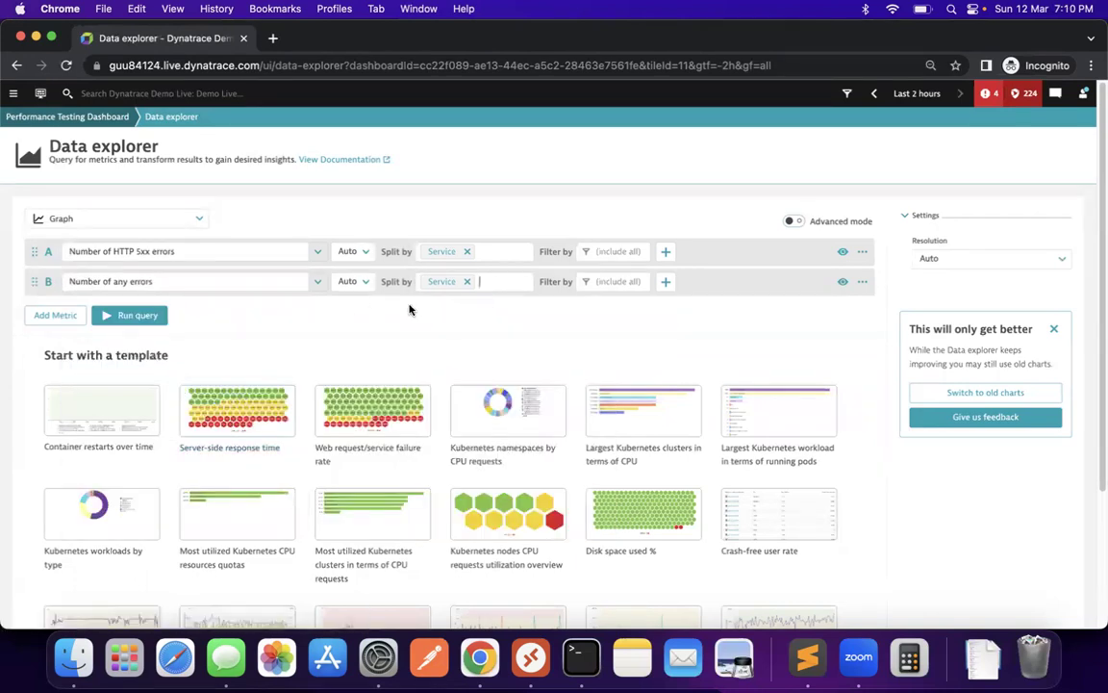
Add Number of HTTP 4xx errors as the graph's third metric and split it by Service
left_click(55, 316)
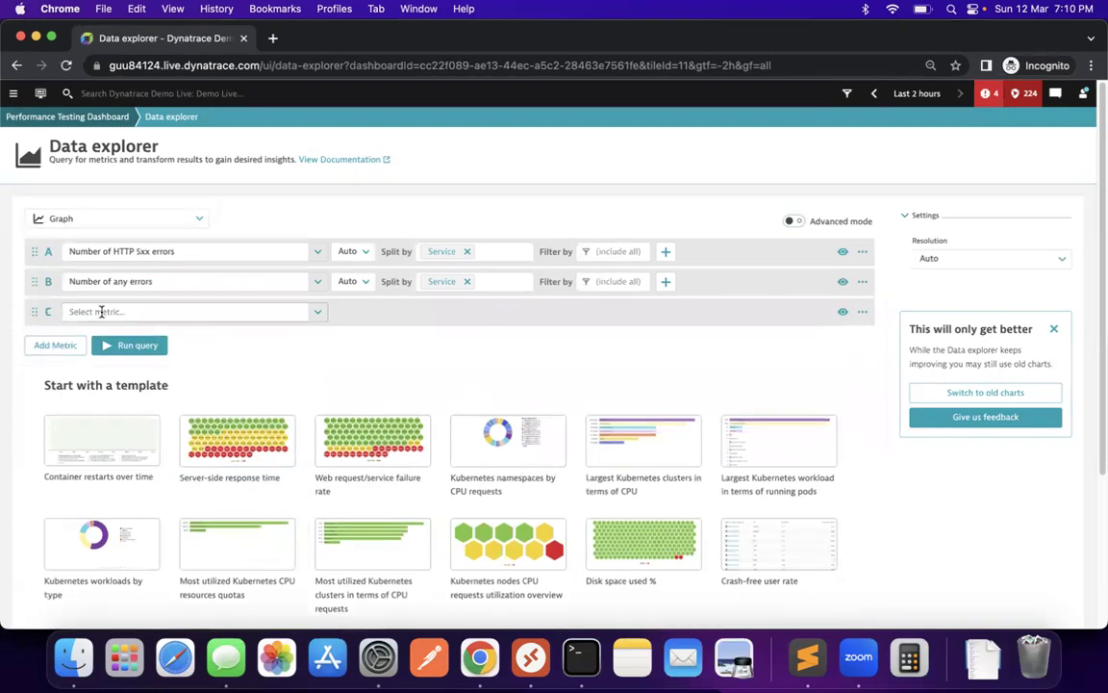
left_click(102, 311)
type("4xx")
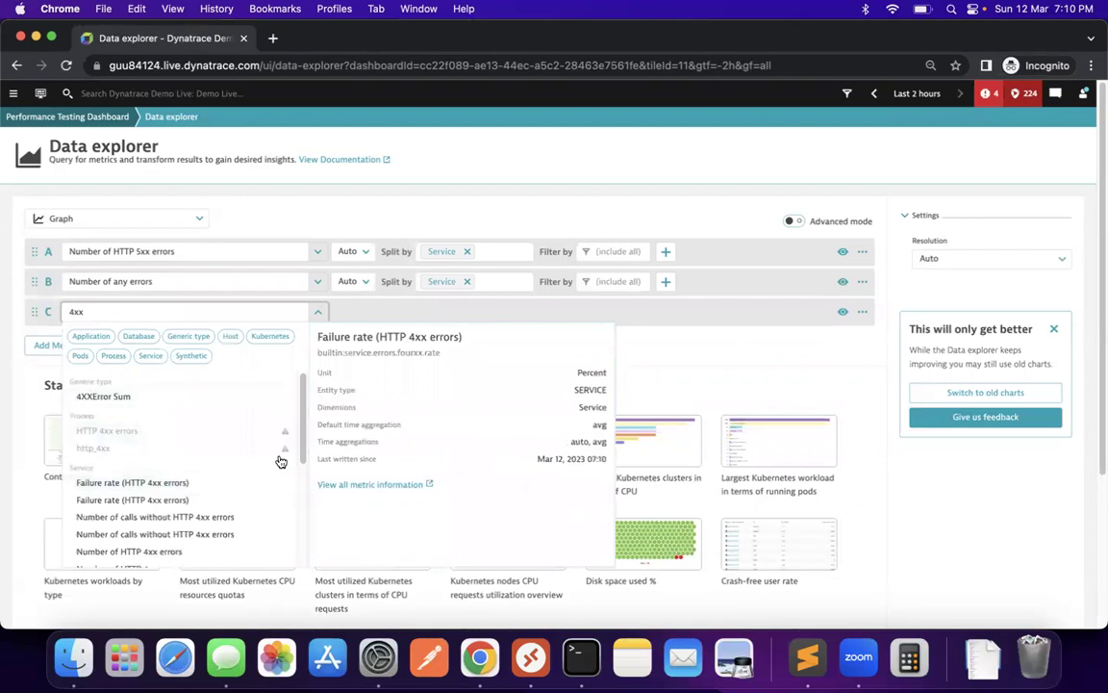
scroll(306, 411, "down", 2)
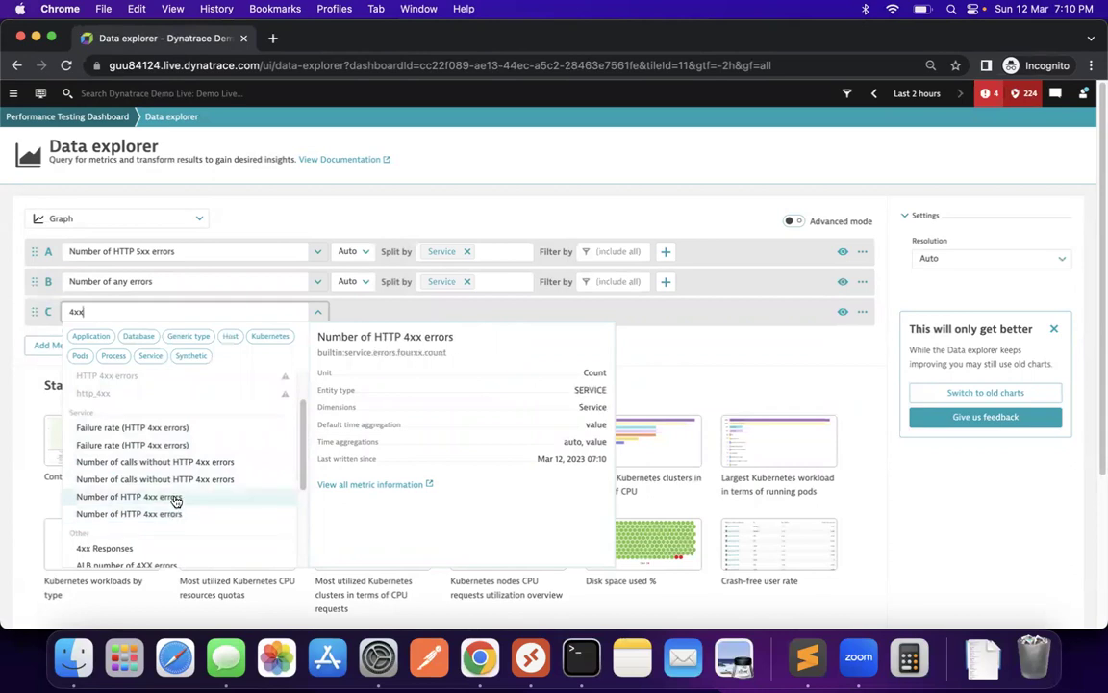
left_click(176, 497)
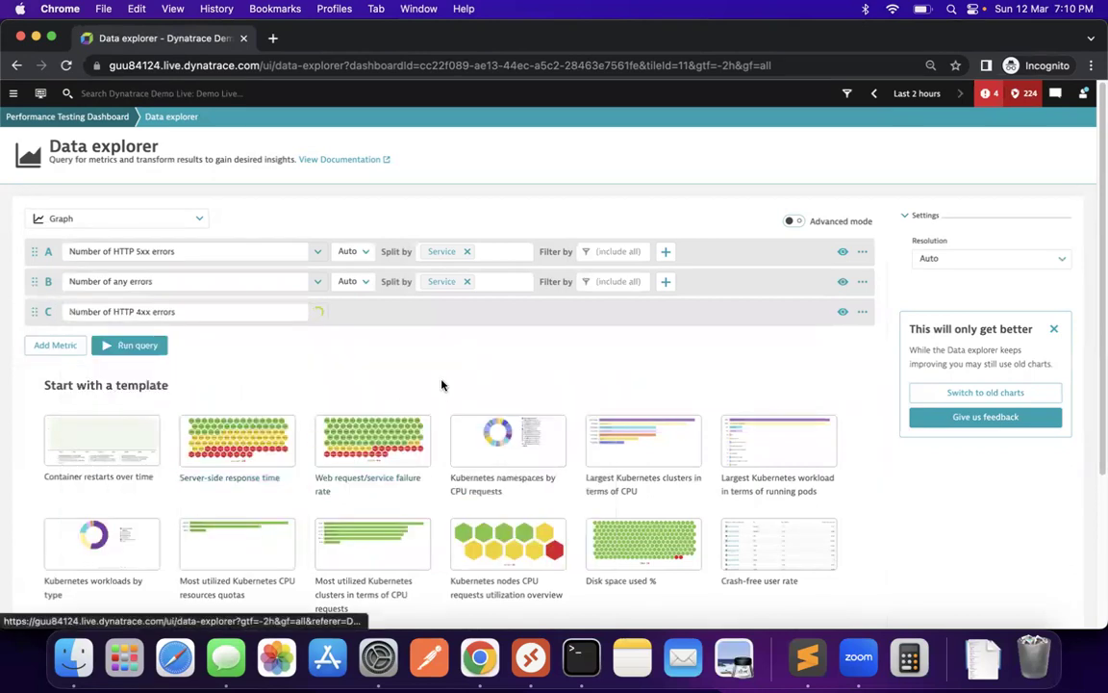
left_click(442, 314)
left_click(441, 329)
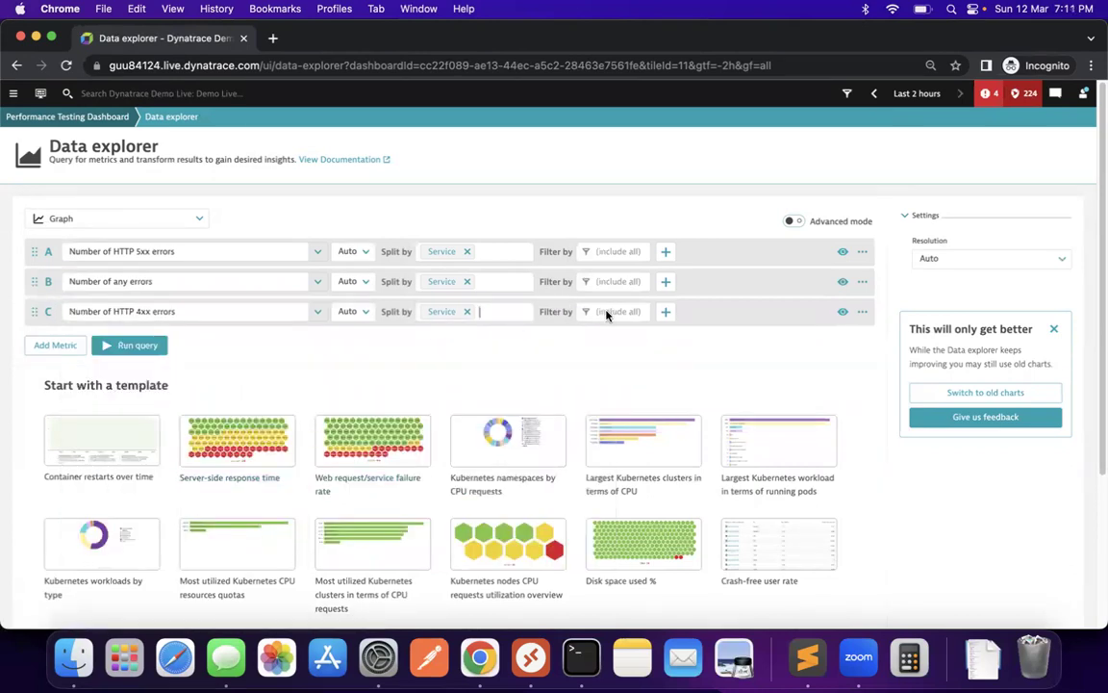
Filter the HTTP 5xx errors and any errors metrics by service name /Citrix/CredentialWalletService
left_click(613, 250)
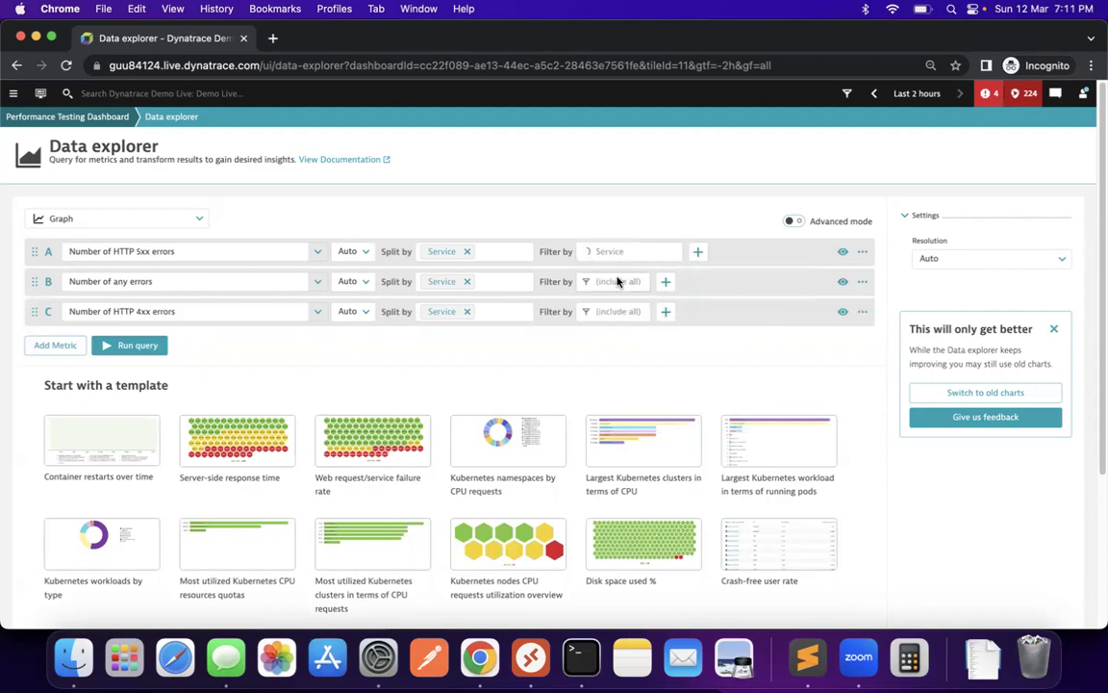
left_click(648, 269)
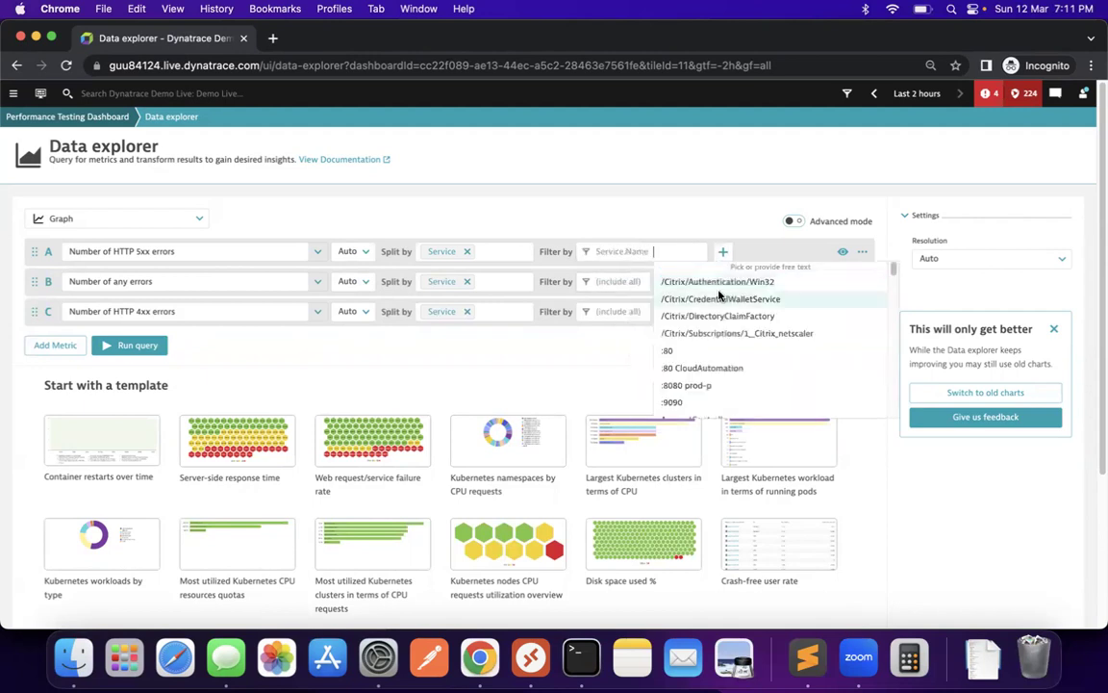
left_click(673, 284)
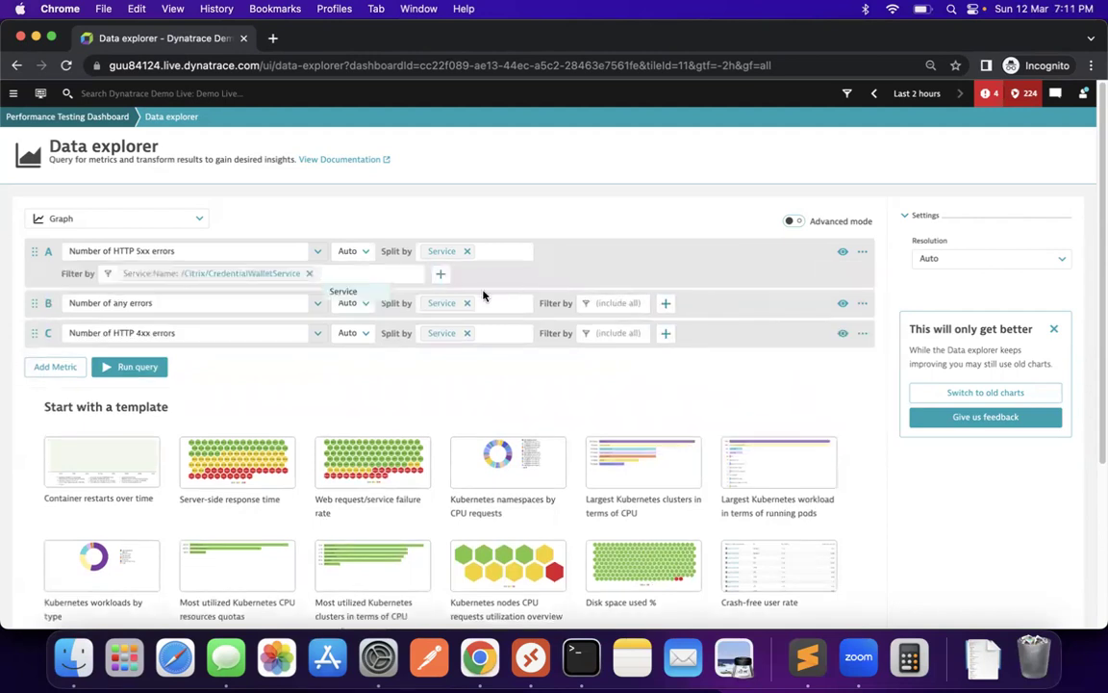
left_click(601, 303)
left_click(616, 318)
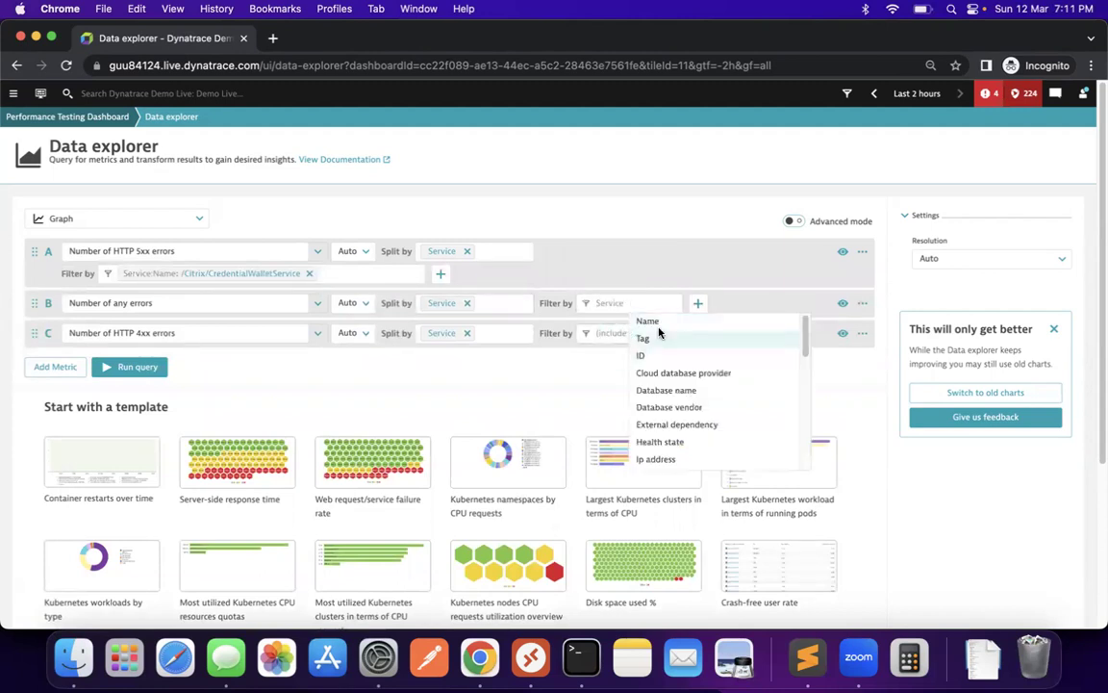
left_click(663, 321)
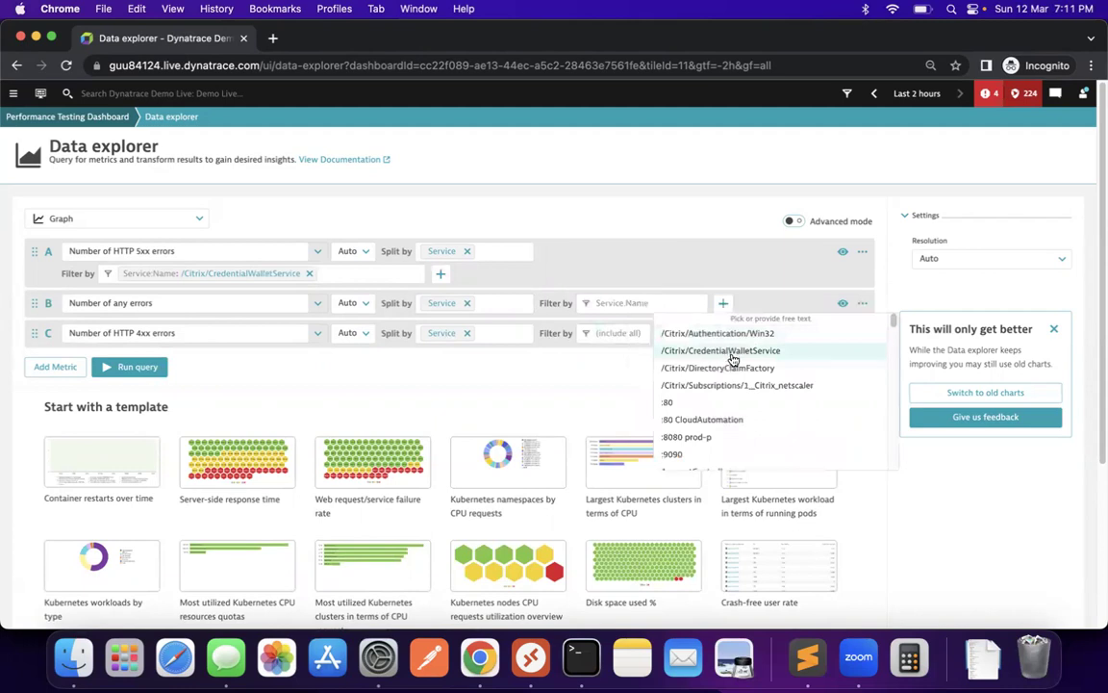
left_click(718, 350)
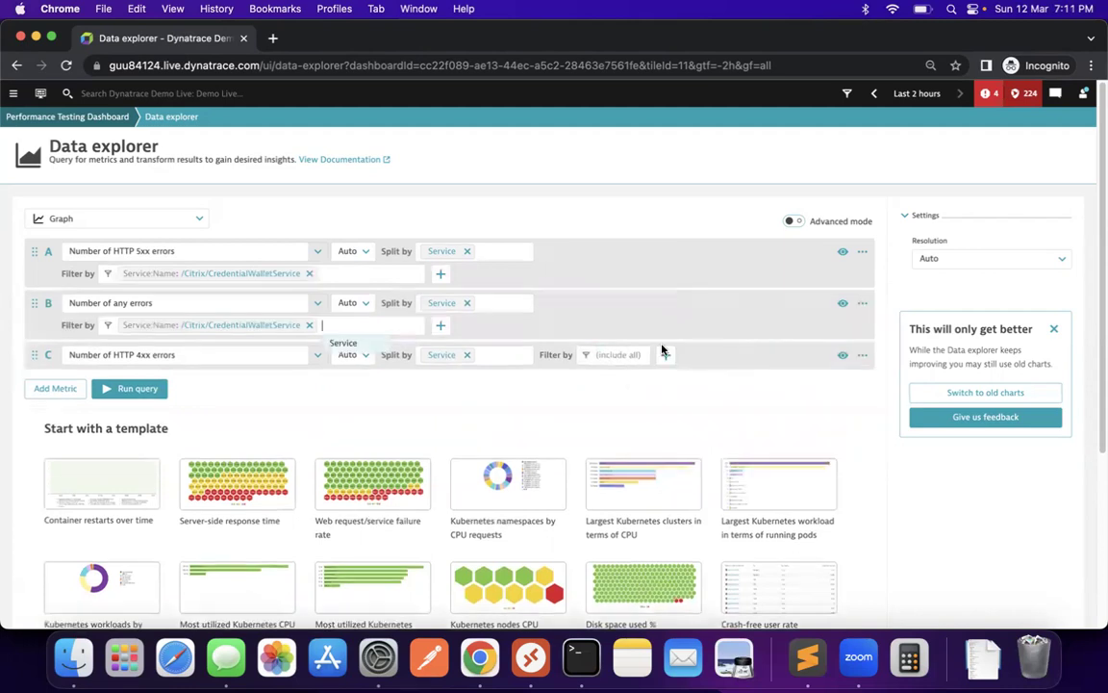
Filter the HTTP 4xx errors metric by service name /Citrix/CredentialWalletService and run the query
left_click(613, 358)
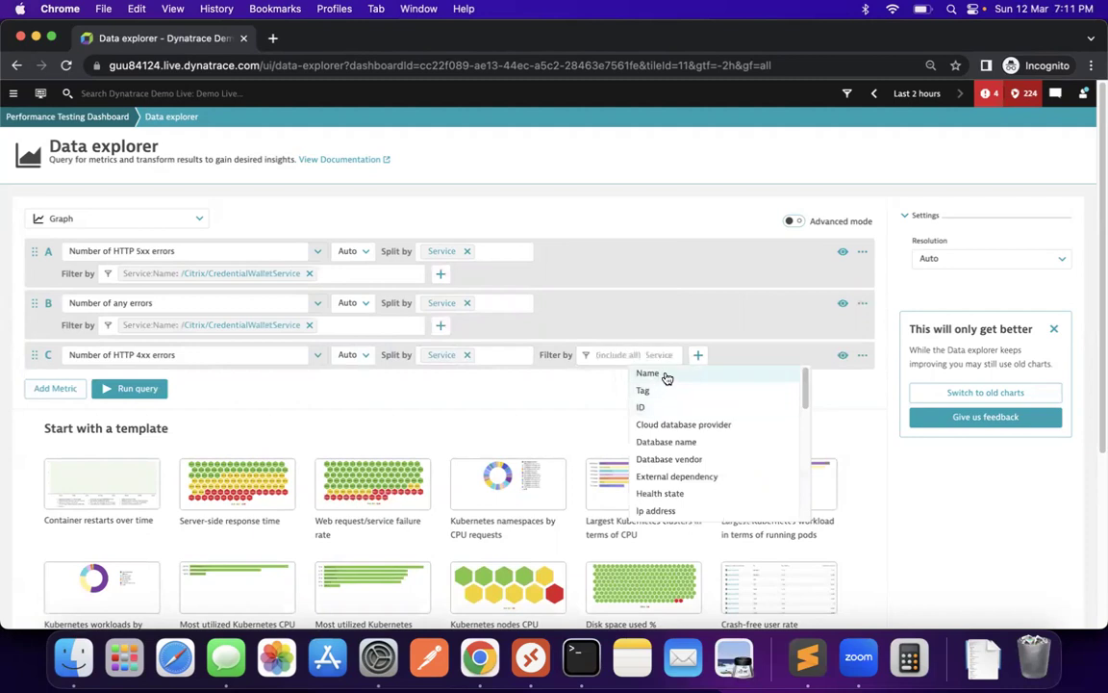
left_click(666, 376)
left_click(703, 404)
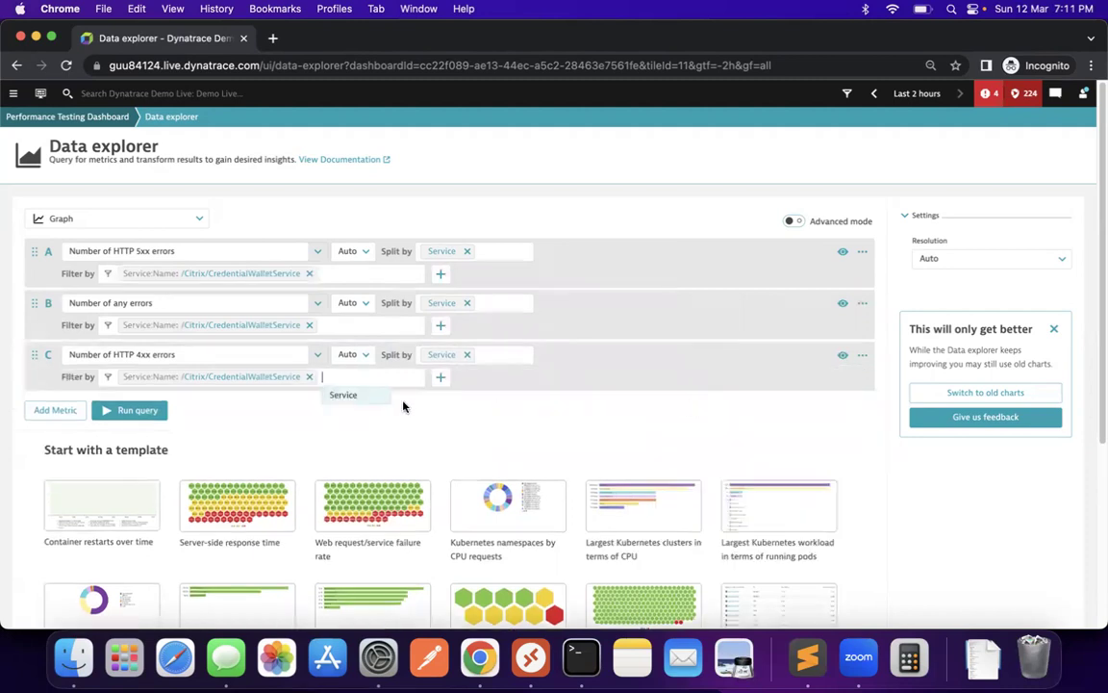
left_click(152, 414)
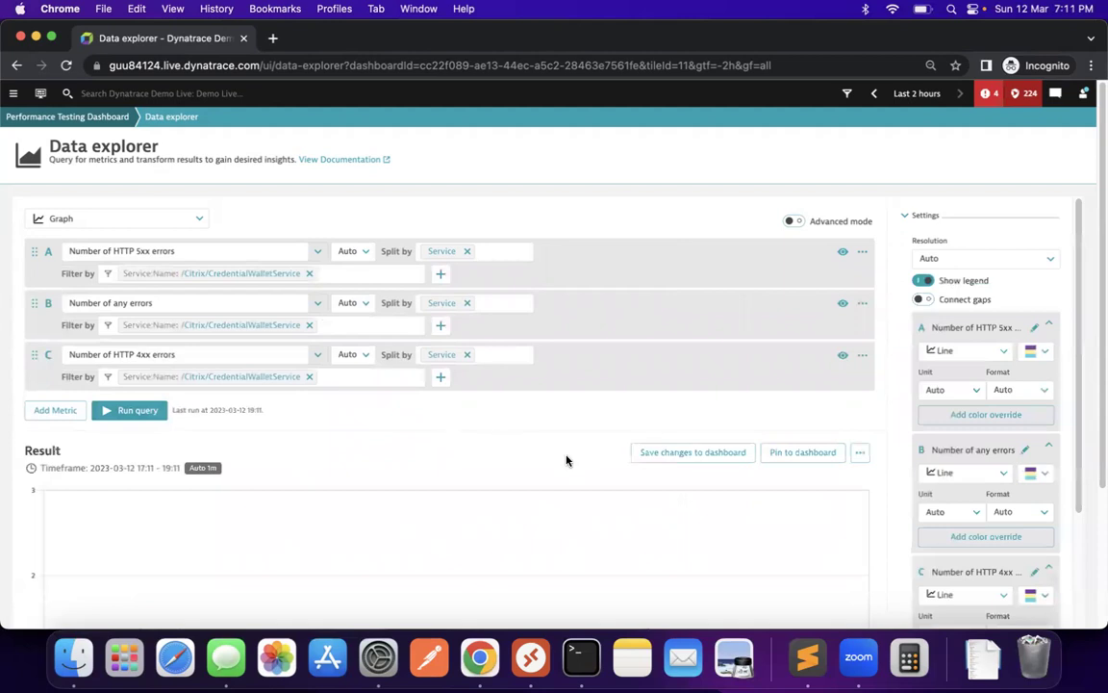
Set the query timeframe to Last 30 days
scroll(577, 462, "down", 5)
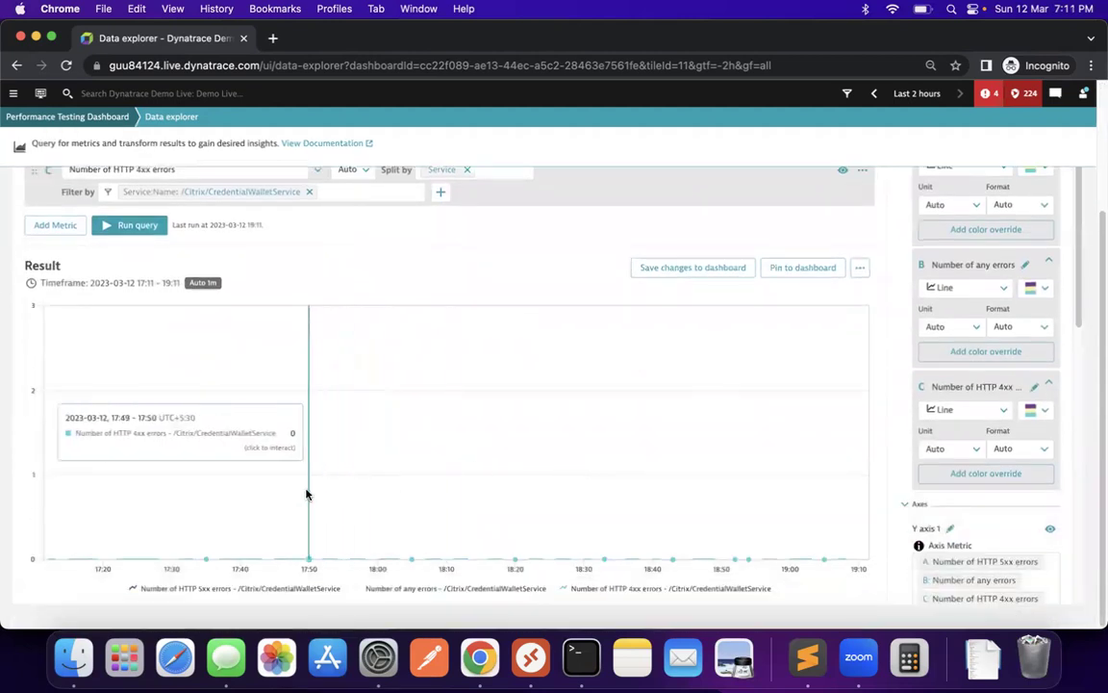
left_click(917, 94)
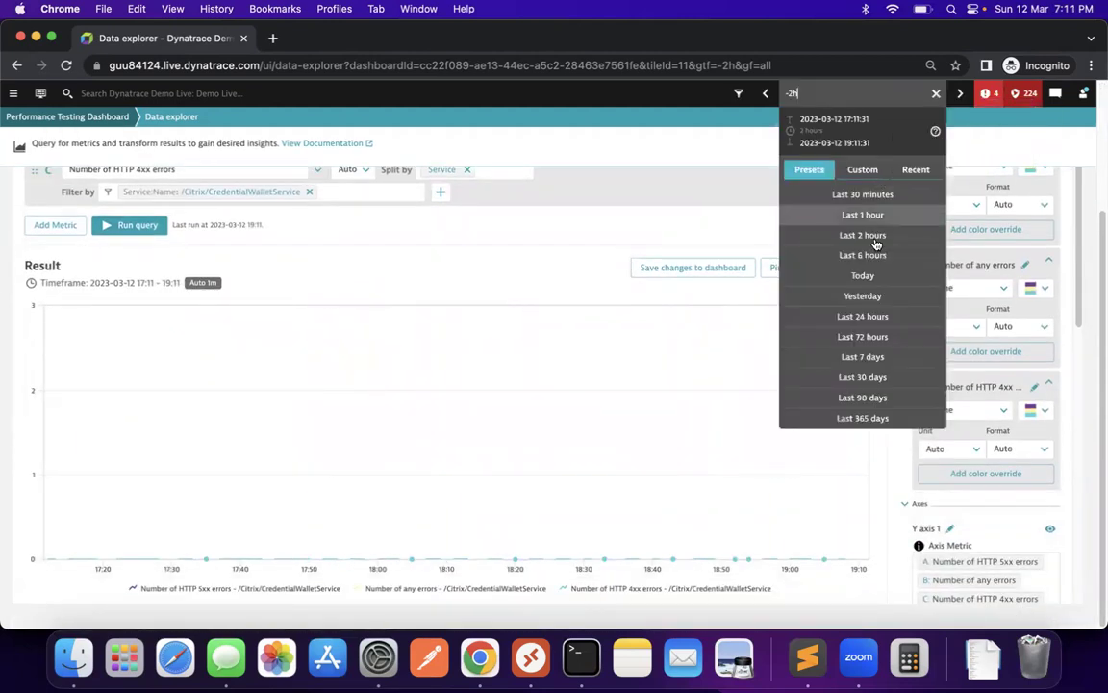
left_click(868, 385)
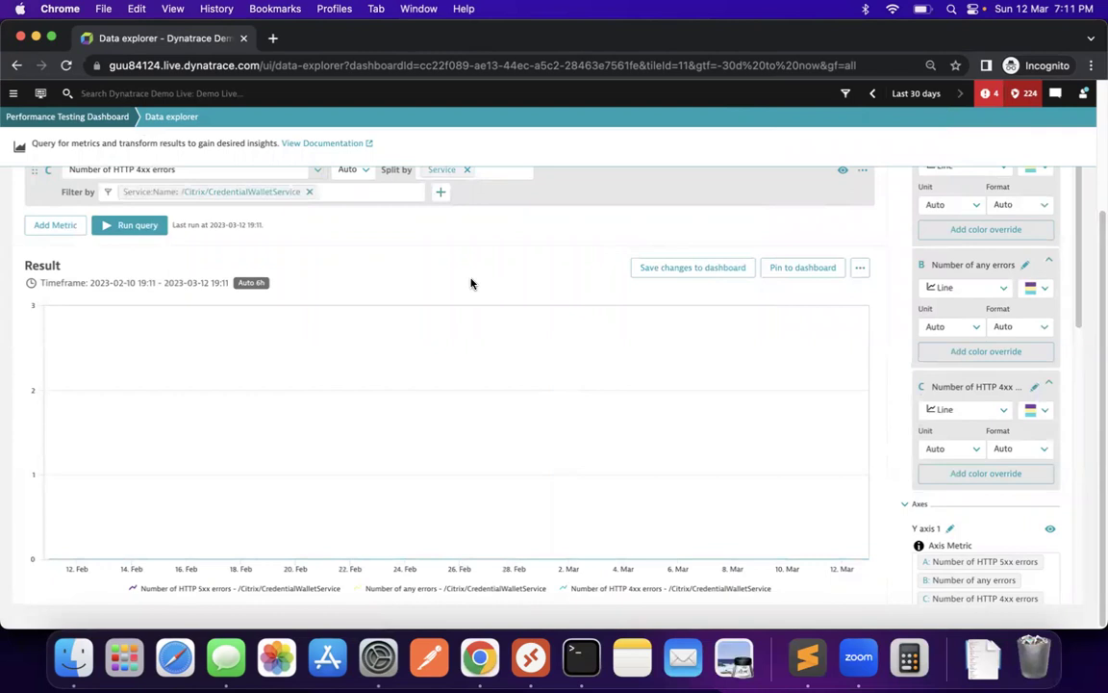
Remove the service name filters from all three error metrics and rerun the query
scroll(471, 282, "up", 3)
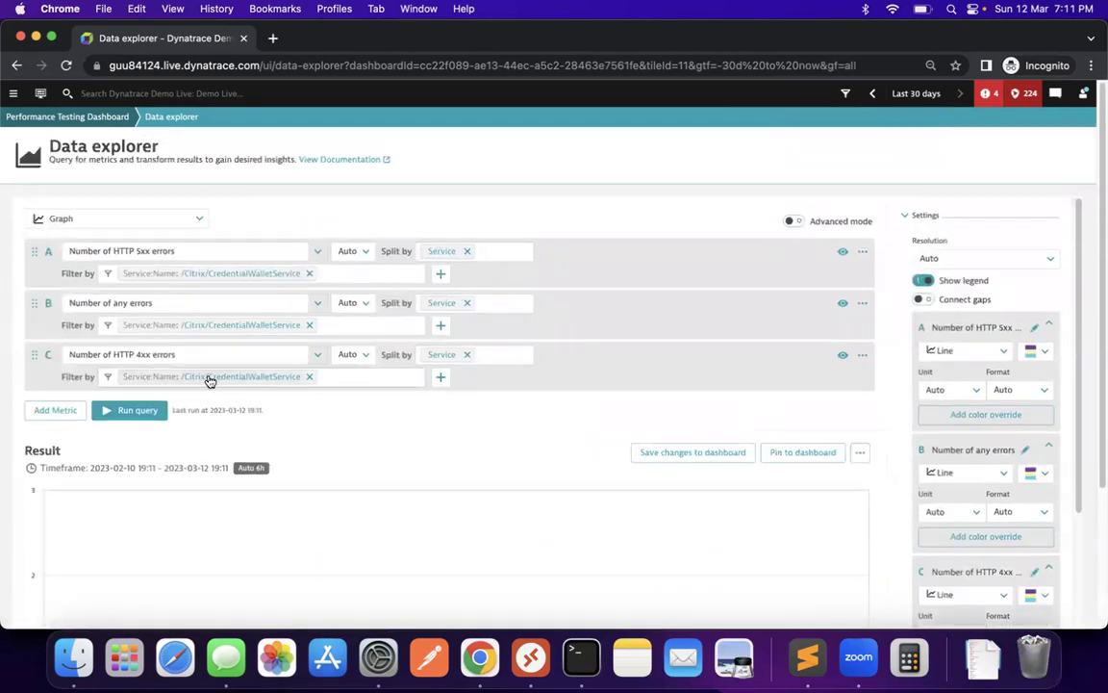
left_click(309, 376)
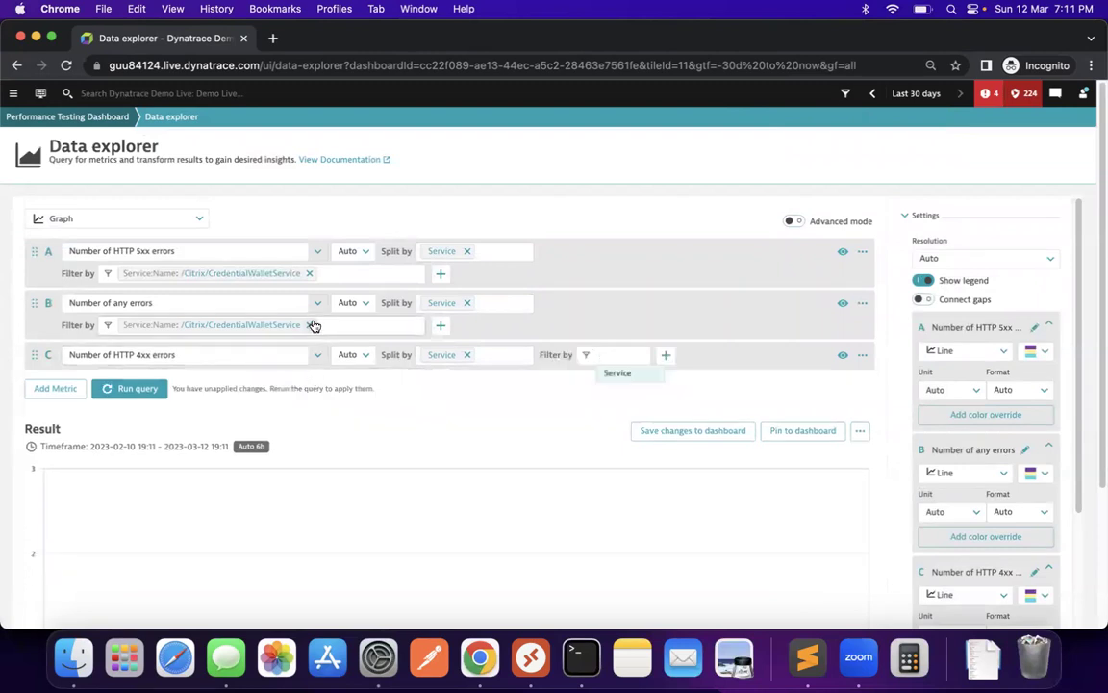
left_click(308, 324)
left_click(308, 274)
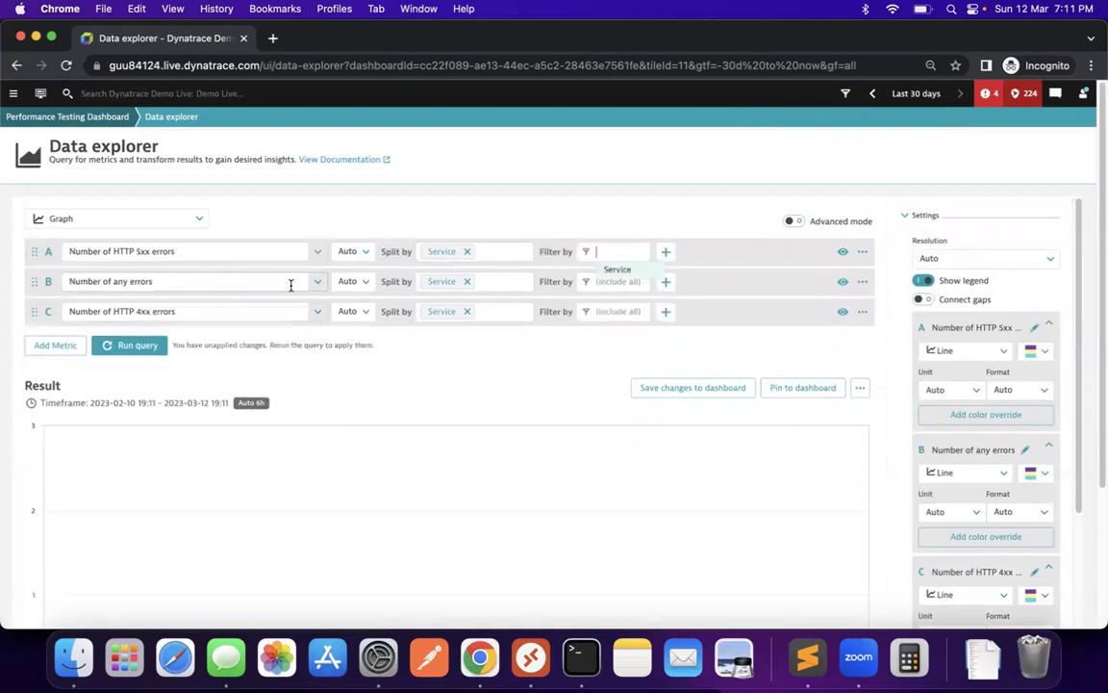
left_click(130, 352)
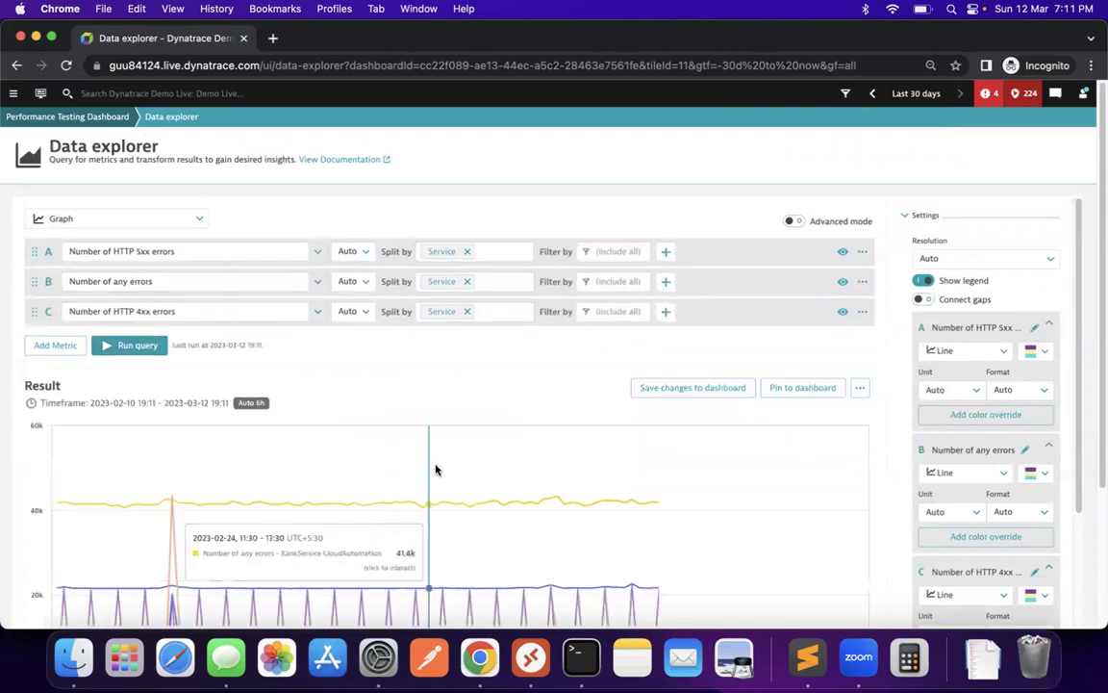
scroll(435, 469, "down", 3)
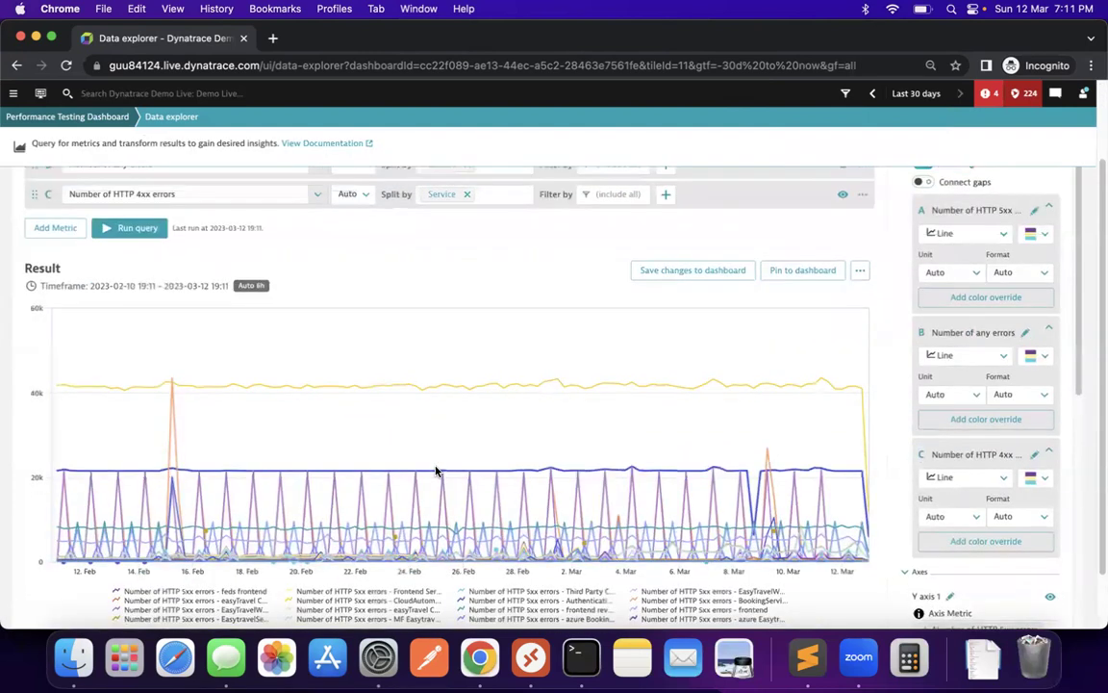
scroll(434, 470, "down", 2)
Save the combined error graph to the dashboard and enlarge its tile to span several columns of empty space
scroll(435, 470, "up", 5)
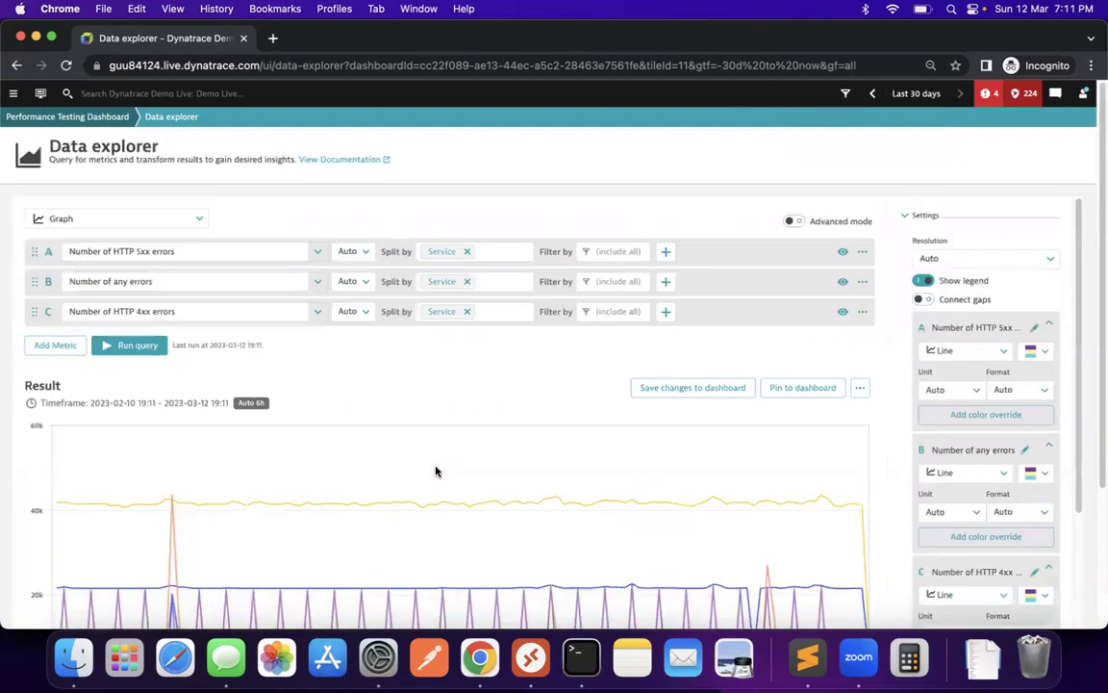
left_click(676, 389)
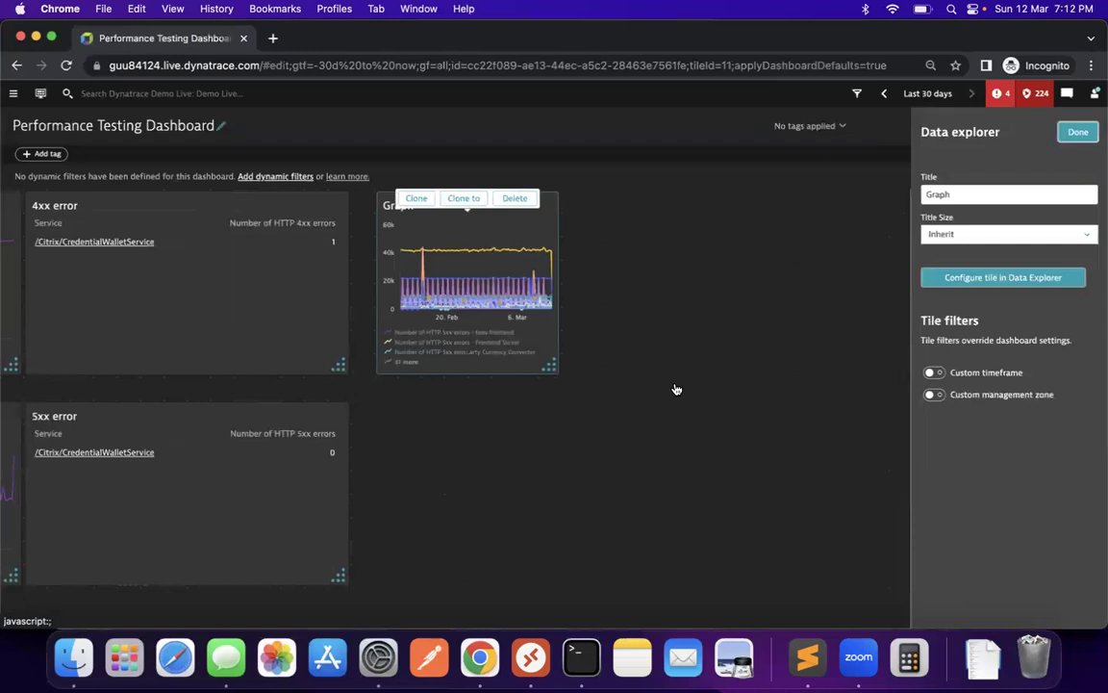
mouse_move(555, 371)
left_mouse_down()
mouse_move(688, 375)
mouse_move(861, 425)
mouse_move(841, 428)
left_mouse_up()
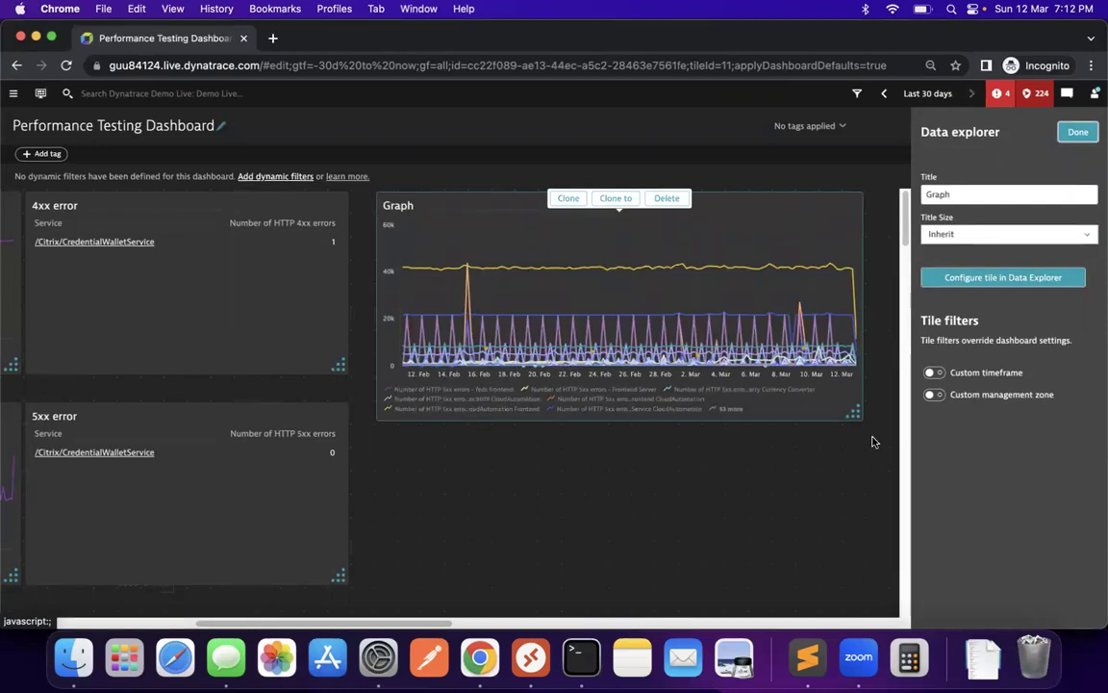
Title the combined error graph tile "http 4xx[5xx] and failed transaction" and finish editing the dashboard
left_click(971, 194)
key("BackSpace")
key("BackSpace")
type("http 4xx[")
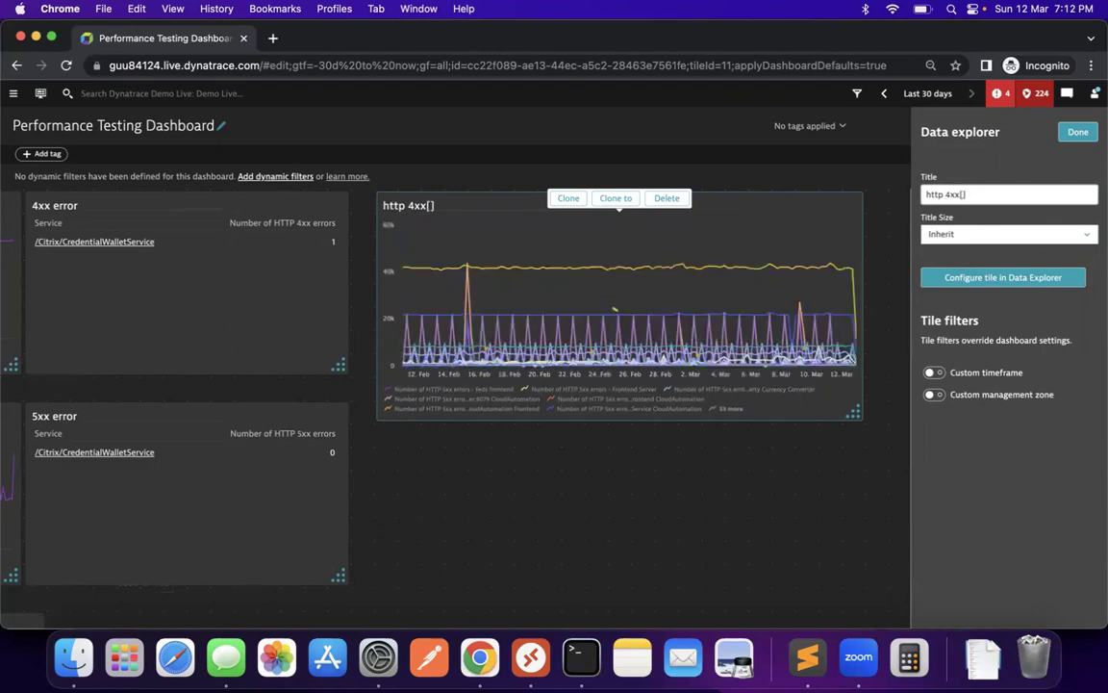
type("5xx] and failed")
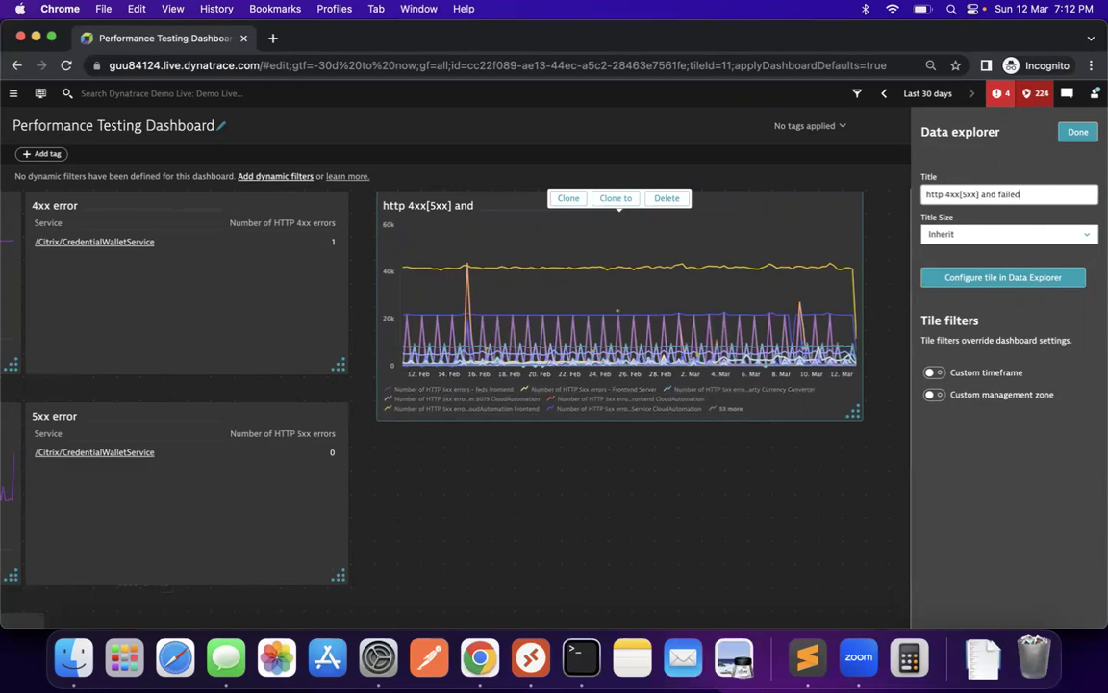
key("BackSpace")
key("BackSpace")
type("led")
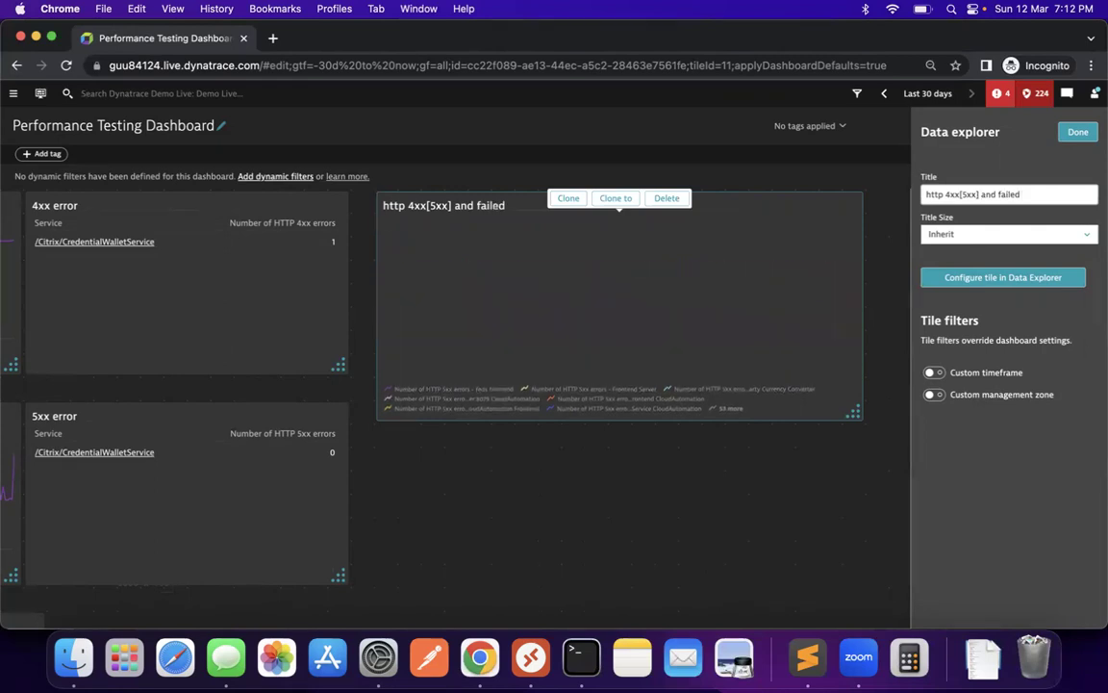
type(" transaction")
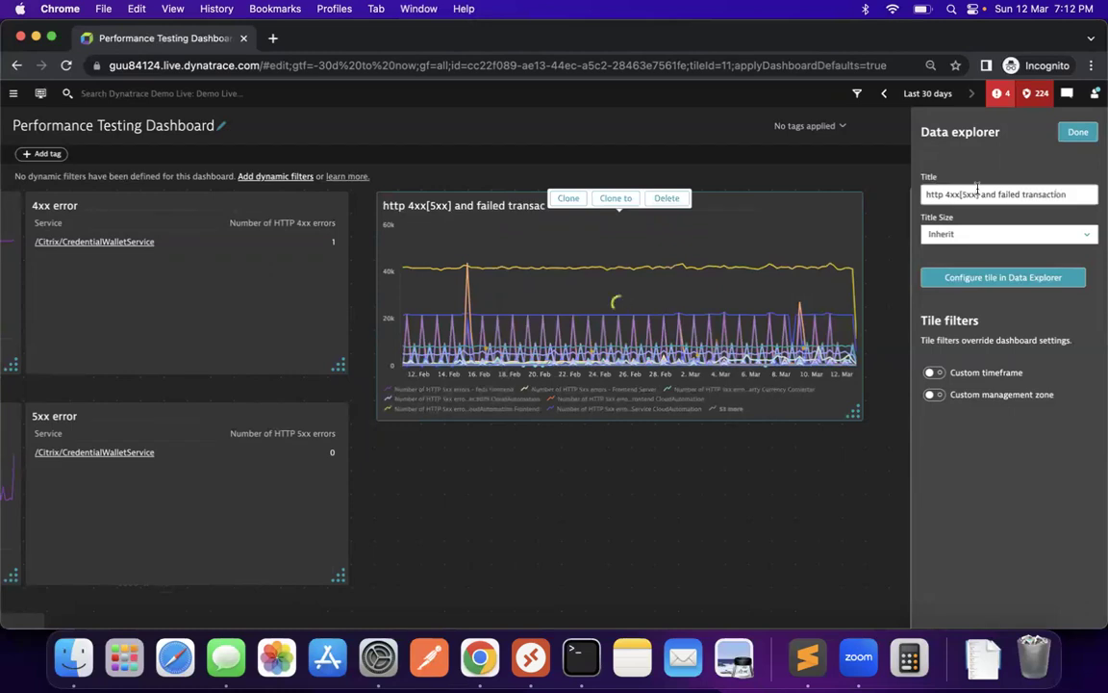
double_click(1076, 134)
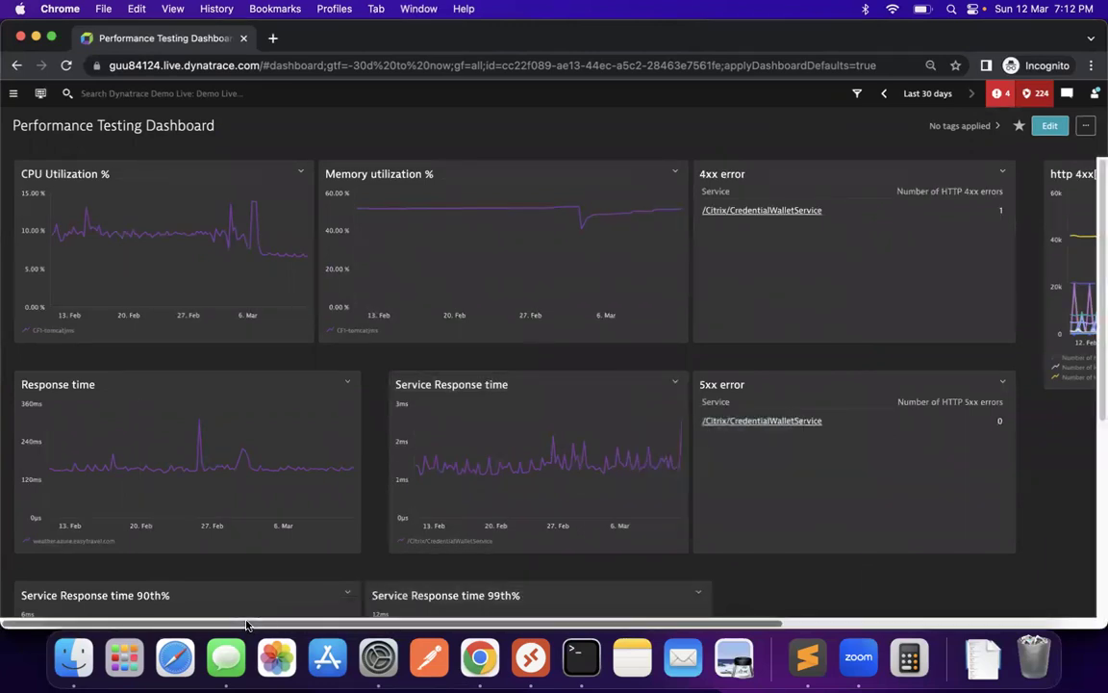
Reopen the dashboard for editing and add a Graph tile directly below the http 4xx[5xx] and failed transaction tile
scroll(385, 626, "right", 5)
scroll(495, 628, "right", 6)
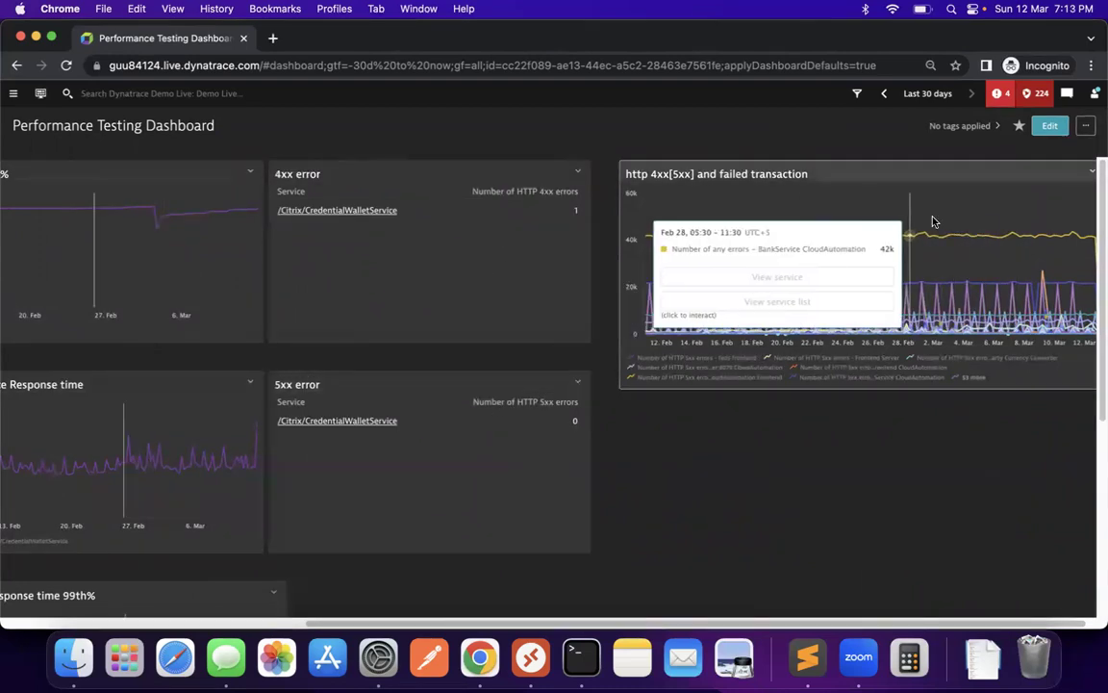
left_click(1054, 128)
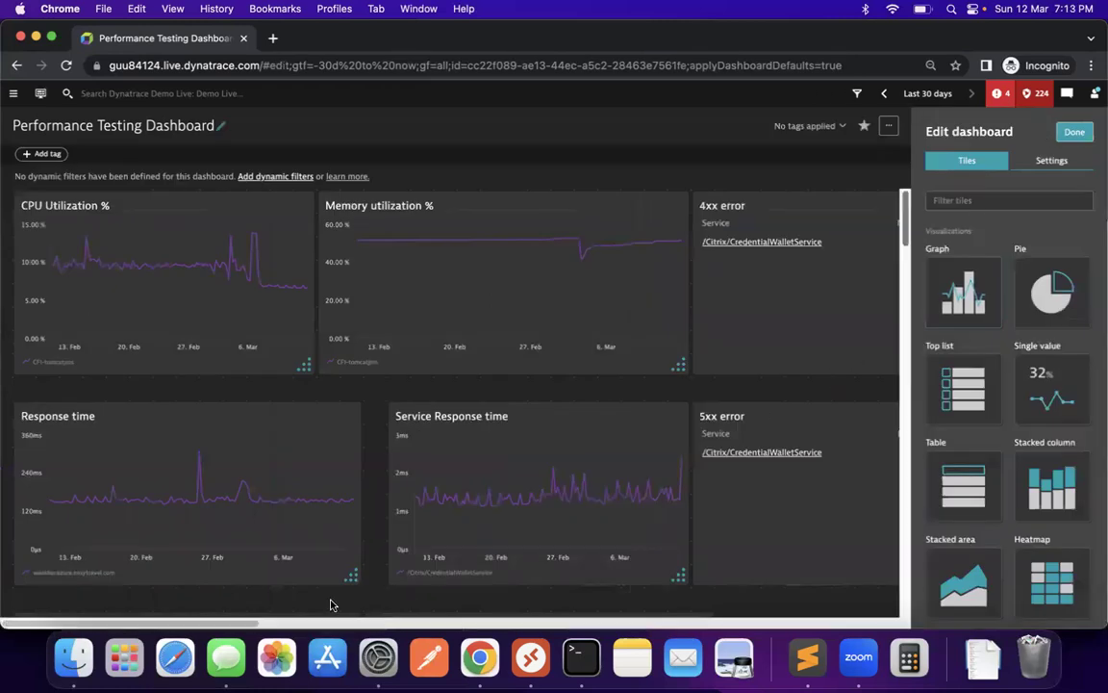
scroll(333, 632, "right", 5)
scroll(333, 632, "right", 5)
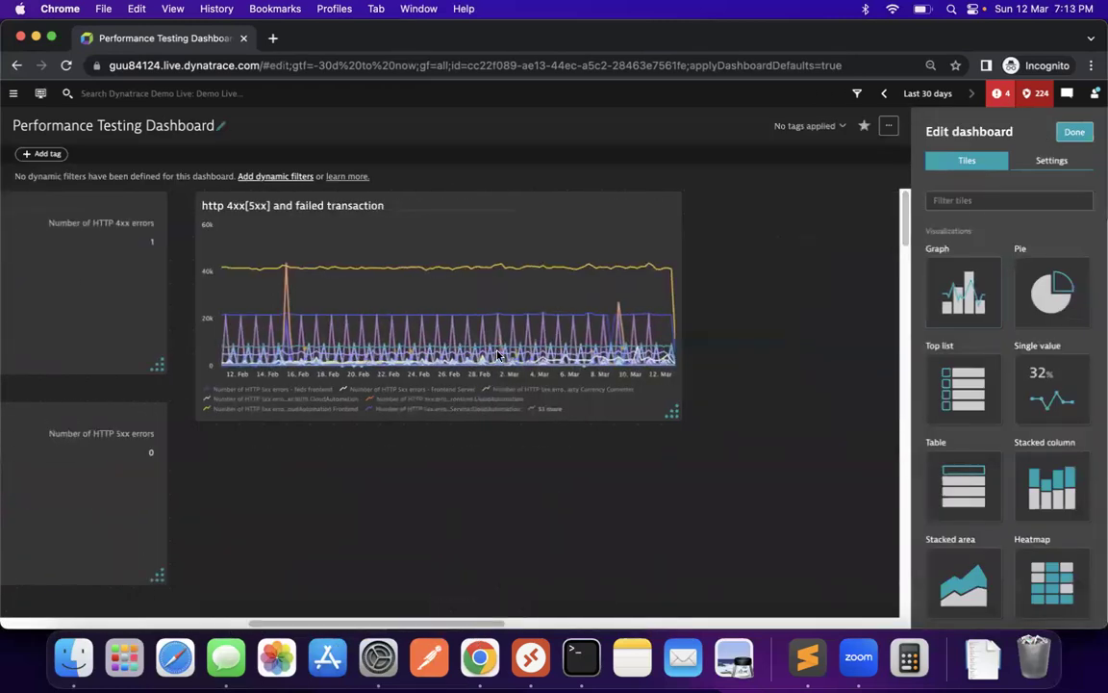
left_click(580, 281)
left_click(853, 346)
left_click_drag(963, 288, 285, 525)
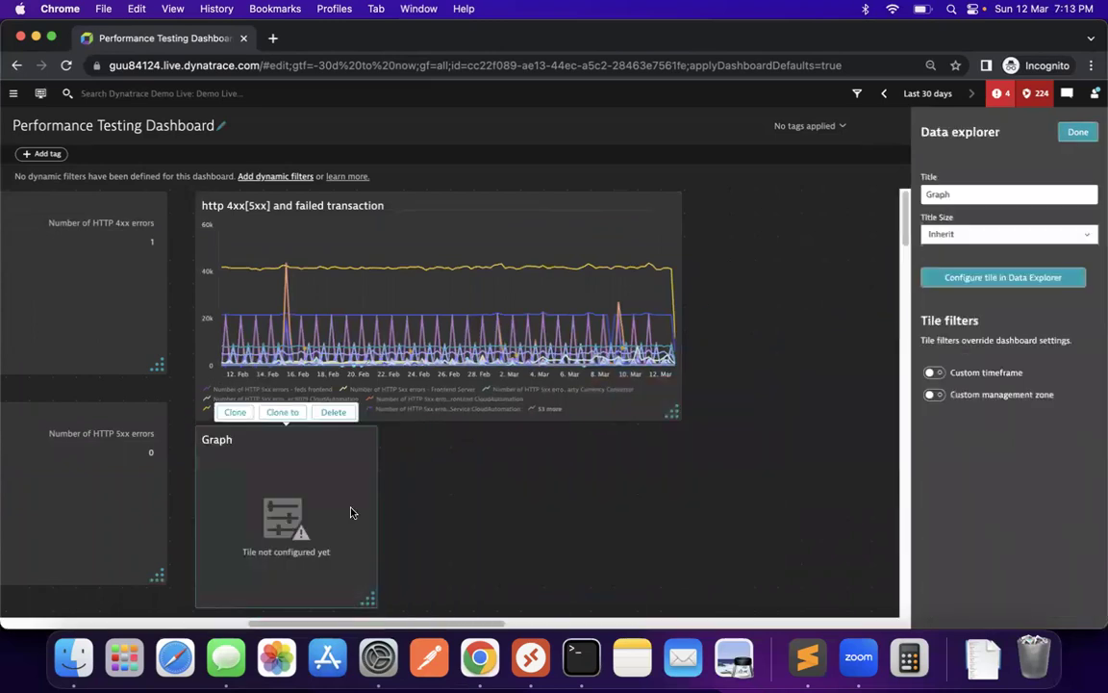
Title the new graph tile "Service Throughput" and open its configuration in Data Explorer
key("BackSpace")
key("BackSpace")
type("S")
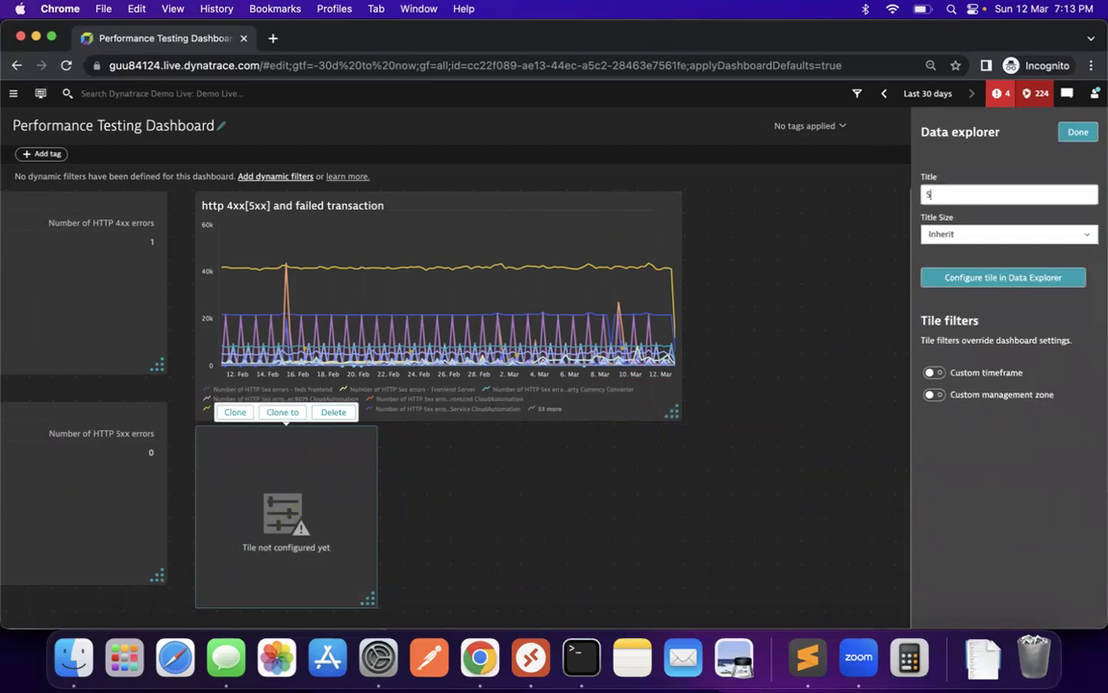
type("ervice Through")
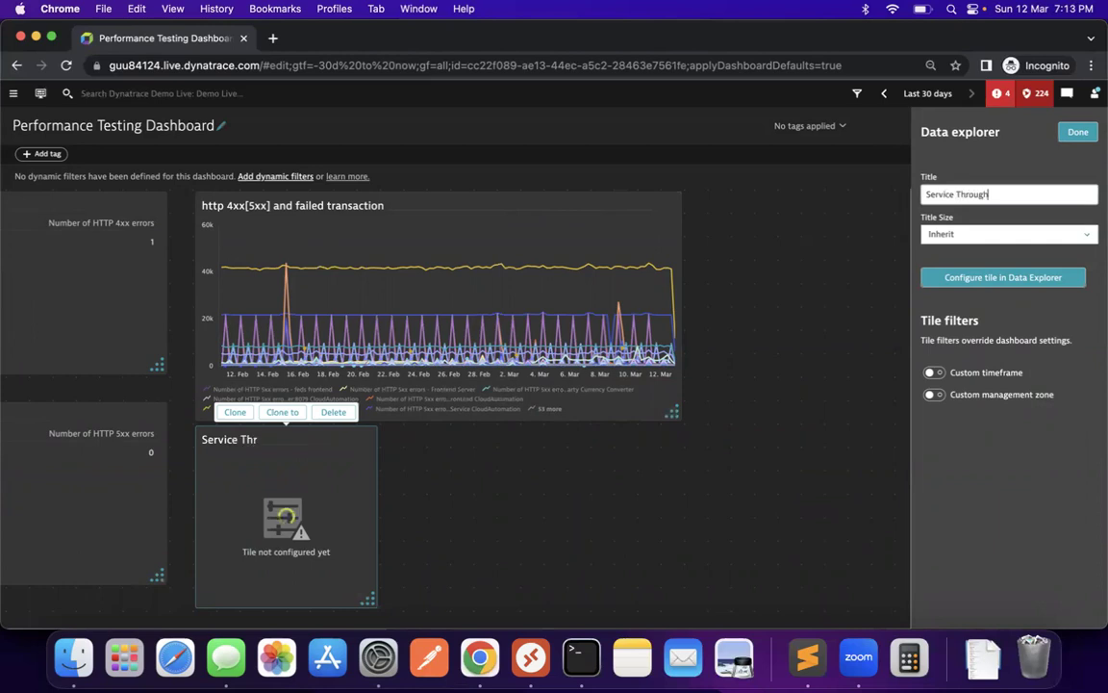
type("put")
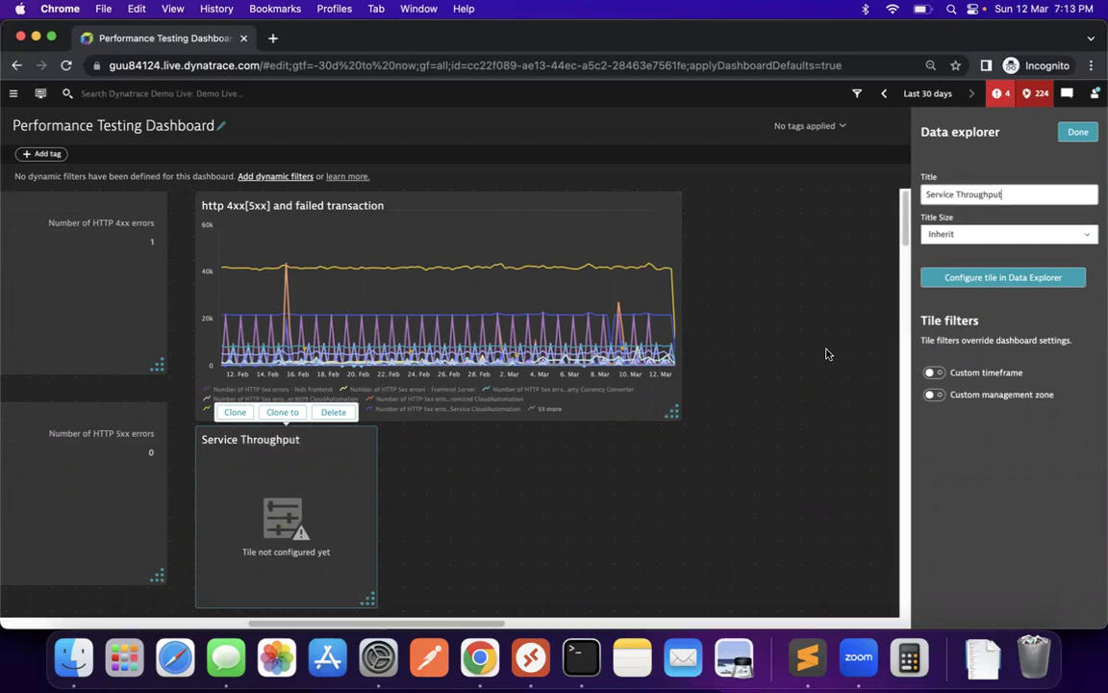
left_click(833, 346)
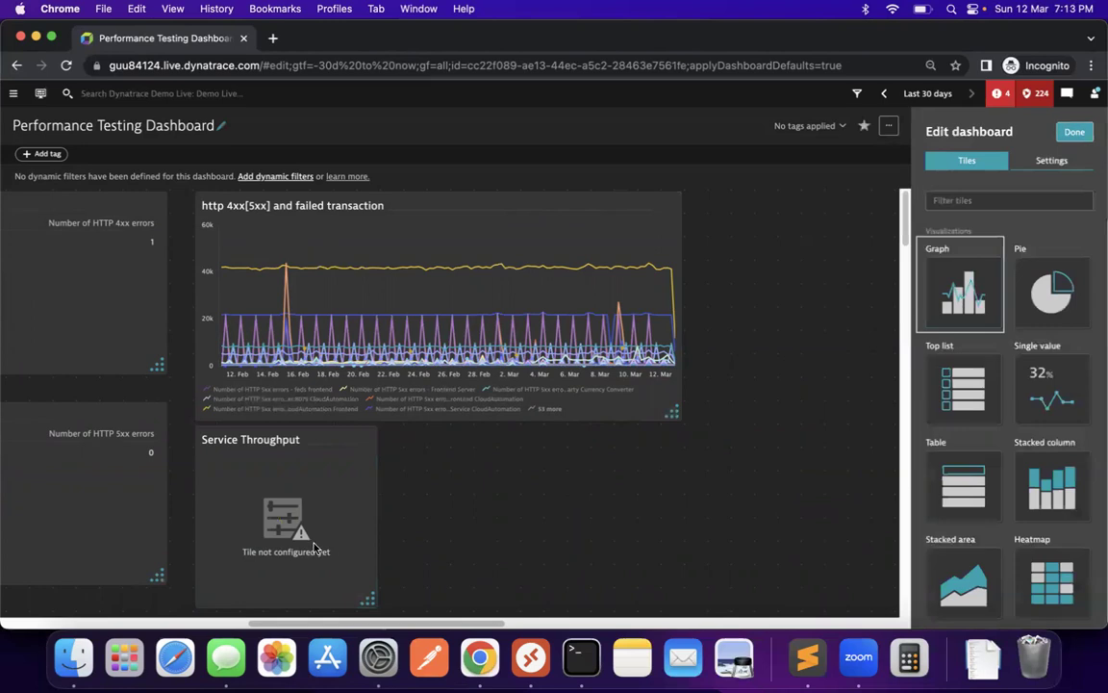
left_click(313, 548)
left_click(1002, 279)
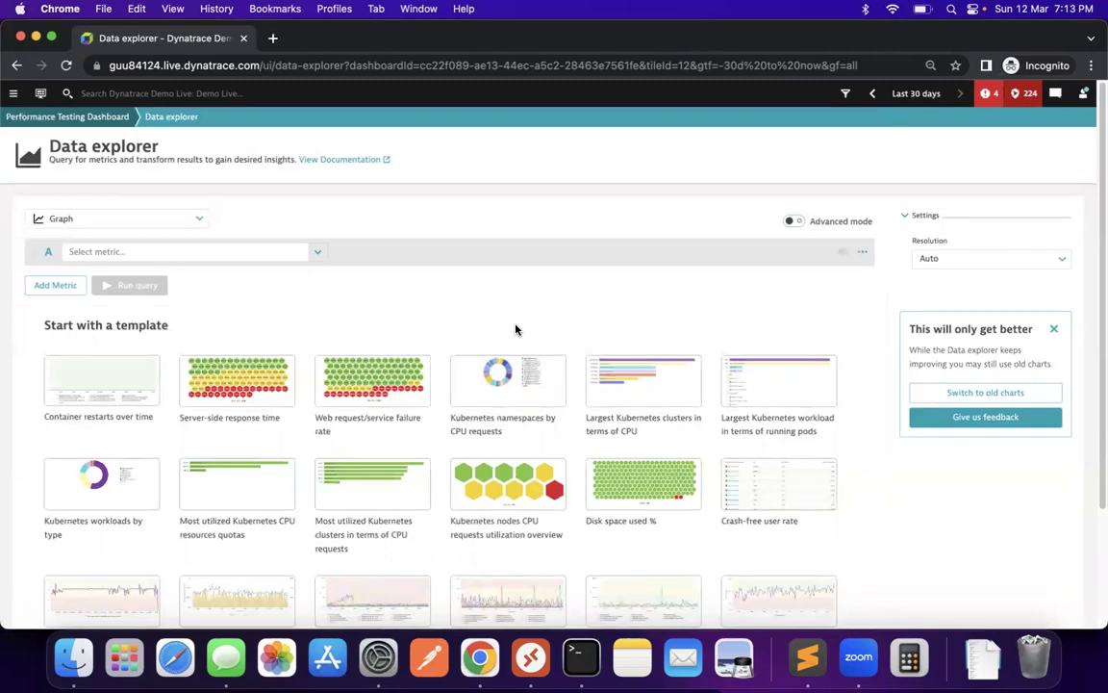
left_click(196, 254)
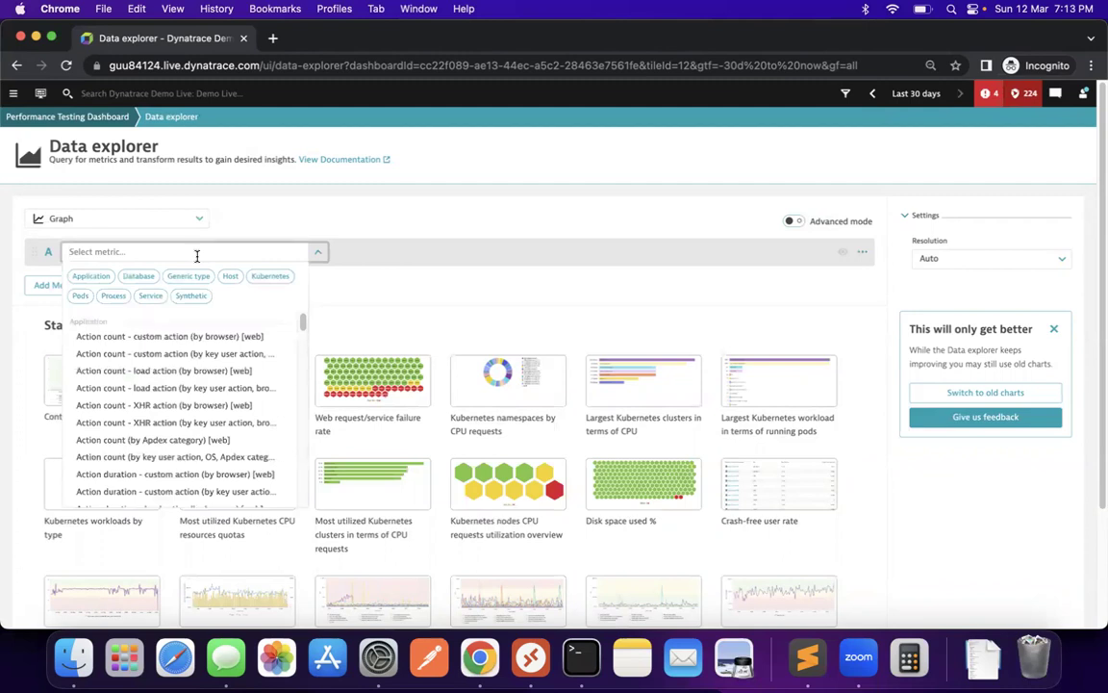
type("re")
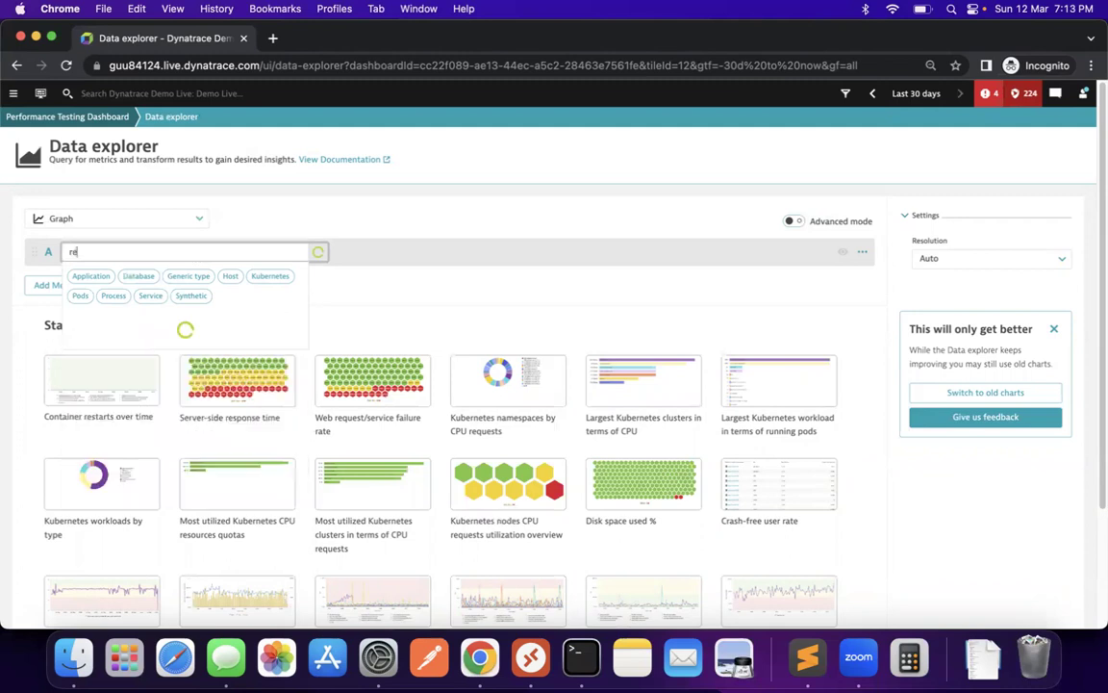
type("quest count")
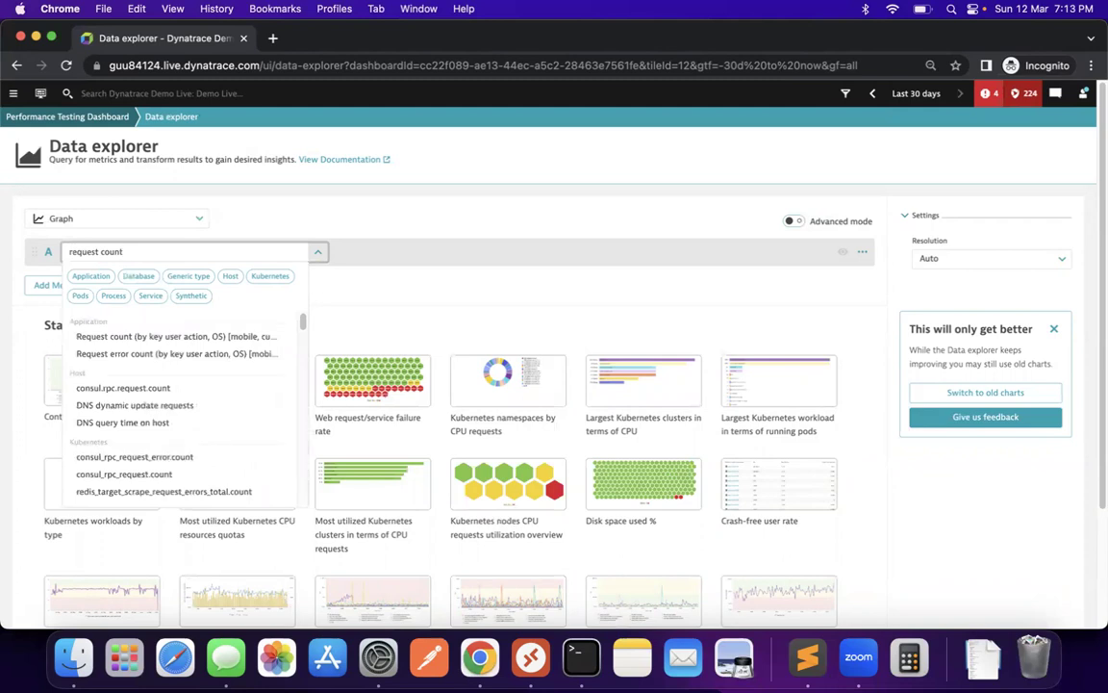
mouse_move(212, 342)
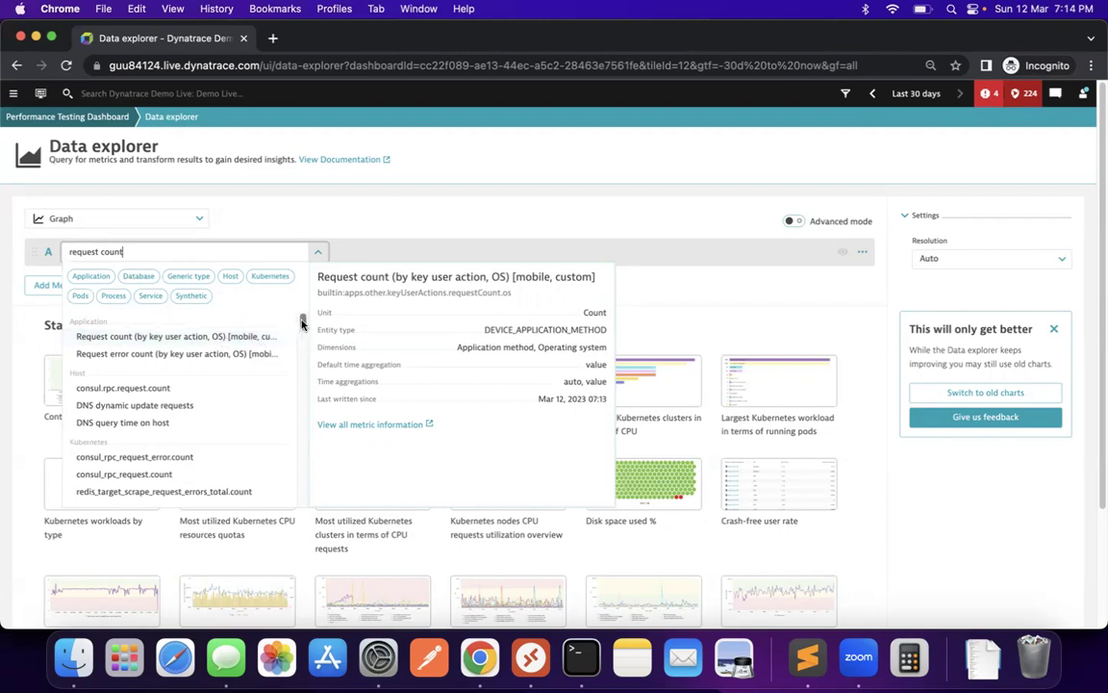
mouse_move(302, 322)
left_mouse_down()
mouse_move(292, 501)
mouse_move(302, 321)
left_mouse_up()
key("BackSpace")
key("BackSpace")
key("BackSpace")
key("BackSpace")
key("BackSpace")
key("BackSpace")
key("BackSpace")
key("BackSpace")
key("BackSpace")
key("BackSpace")
key("BackSpace")
key("BackSpace")
key("BackSpace")
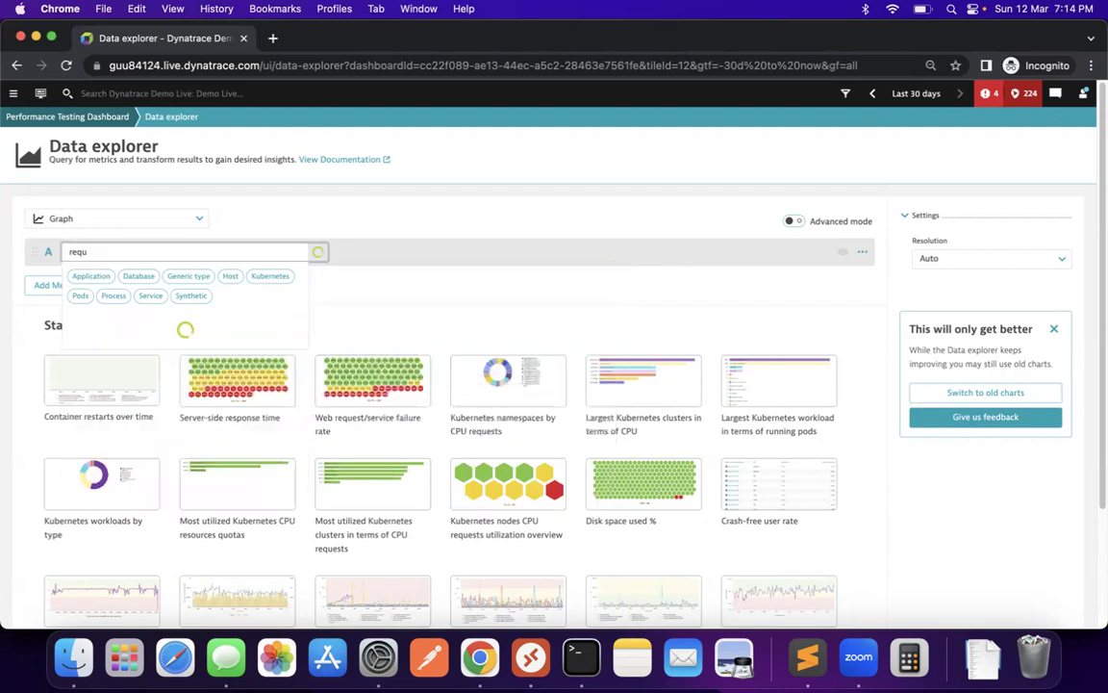
Search the metrics for "Request Count" and choose the second plain Request count entry in the Service group as metric A
type("Request")
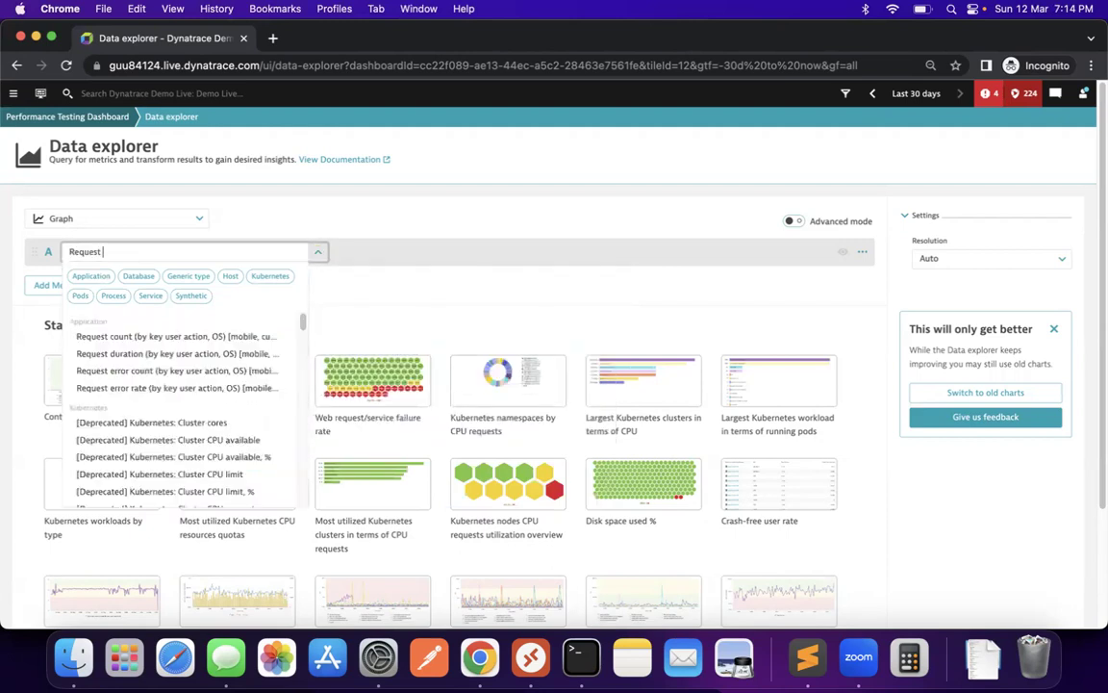
type(" Count")
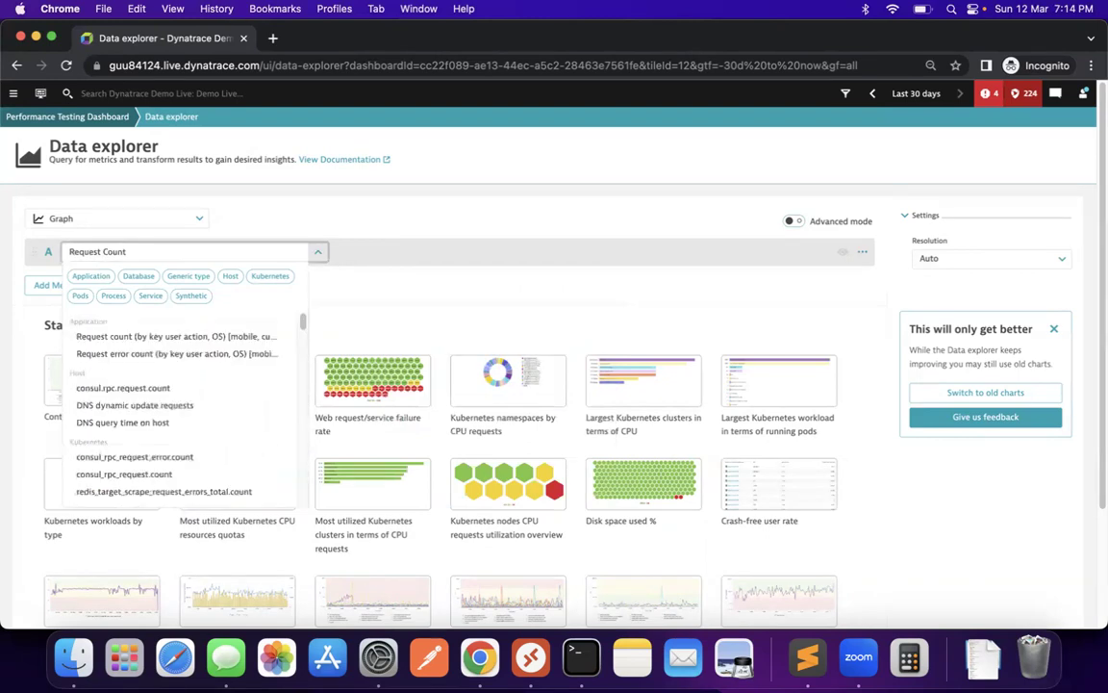
mouse_move(168, 342)
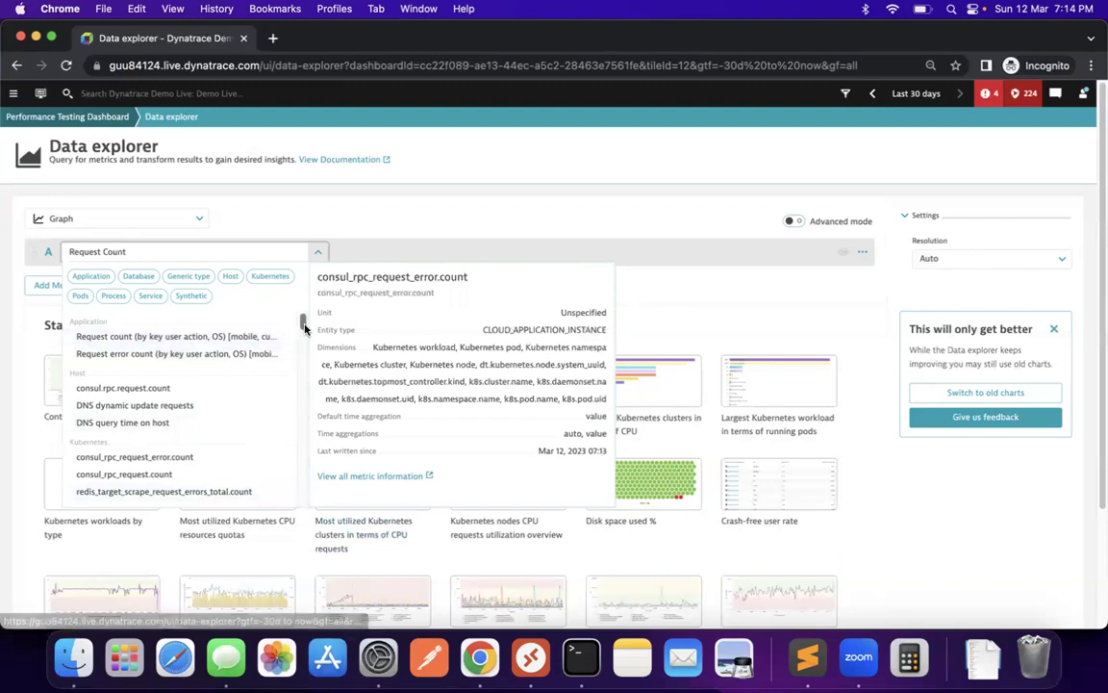
left_click_drag(303, 322, 300, 364)
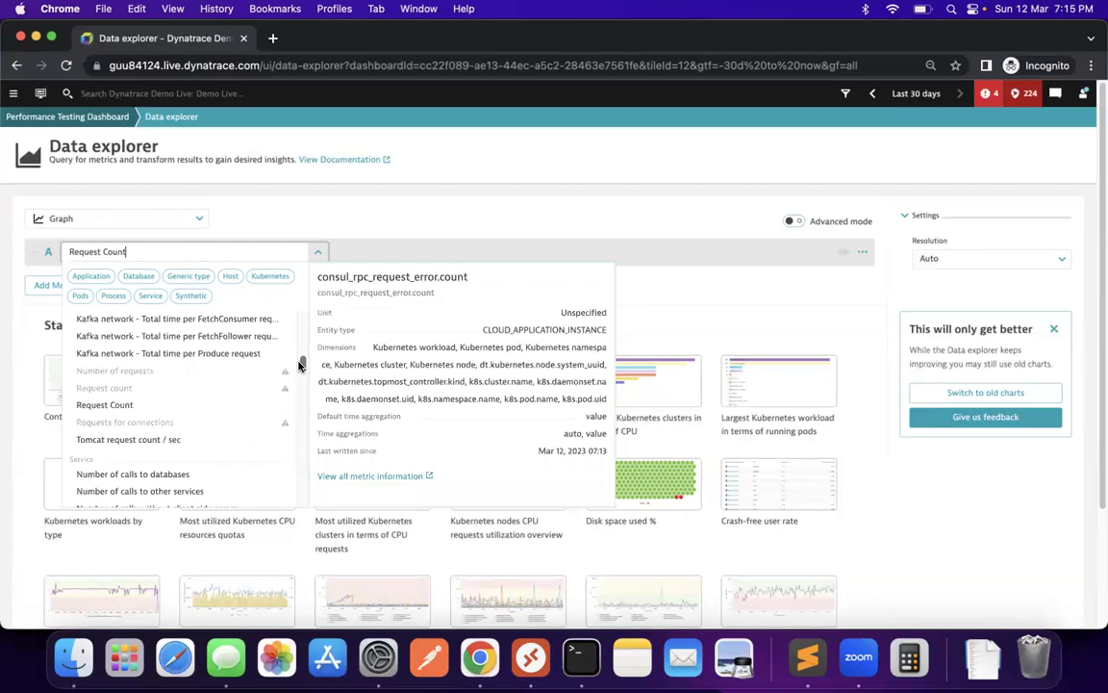
left_click_drag(300, 363, 300, 388)
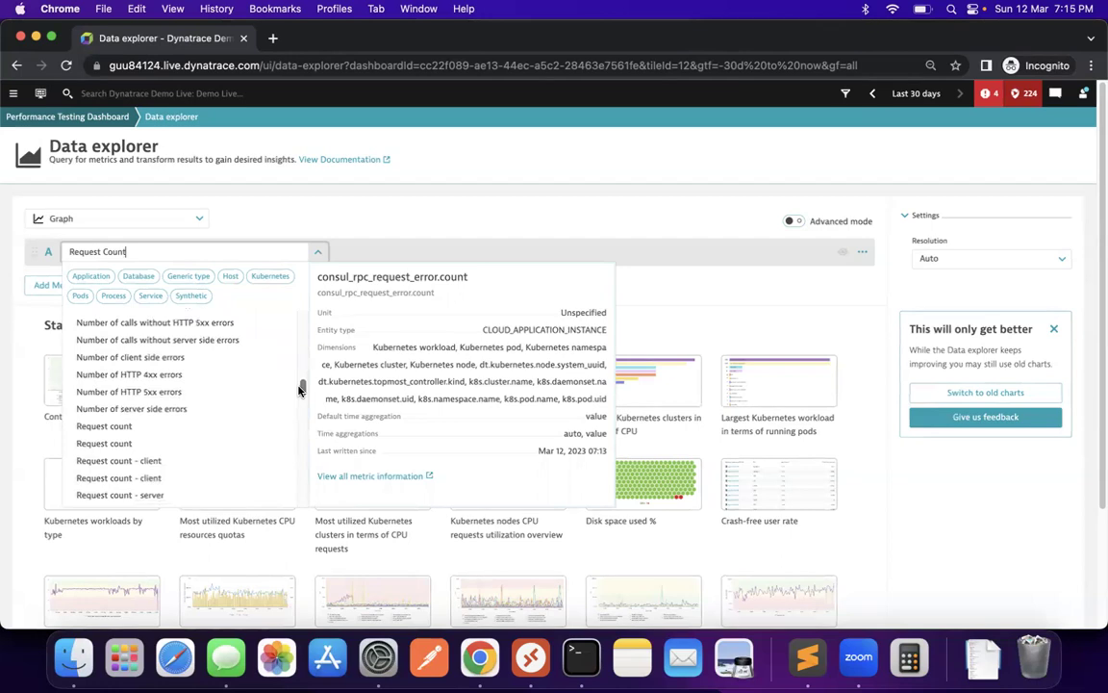
left_click(137, 444)
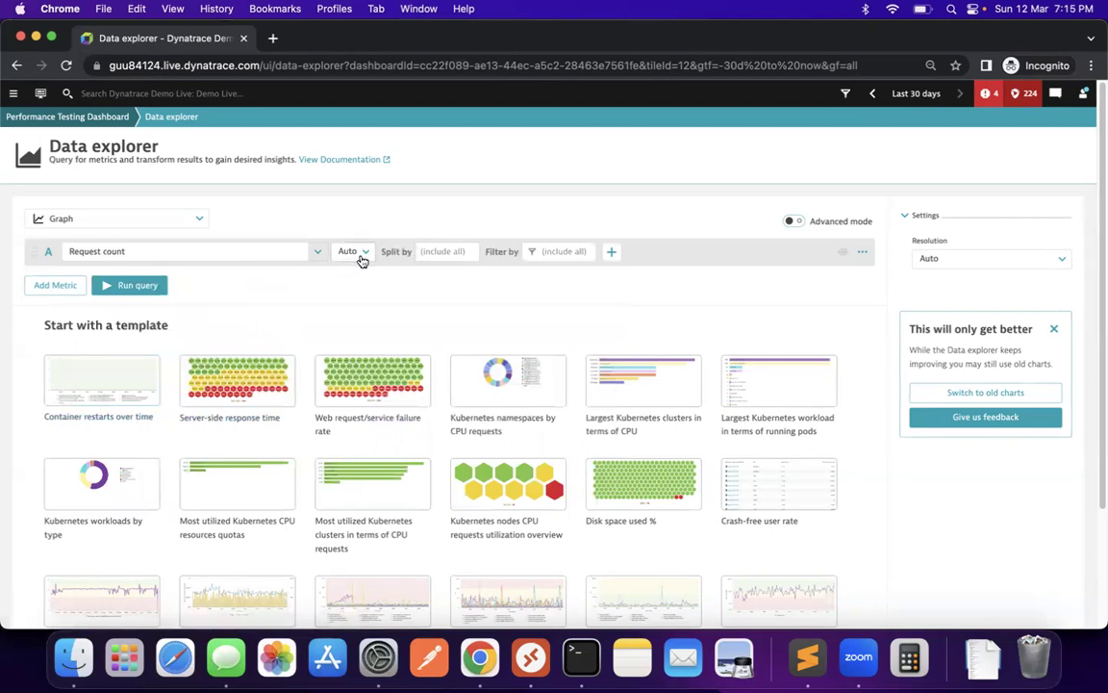
Set the Request count metric's aggregation to Value and split it by Service
left_click(361, 257)
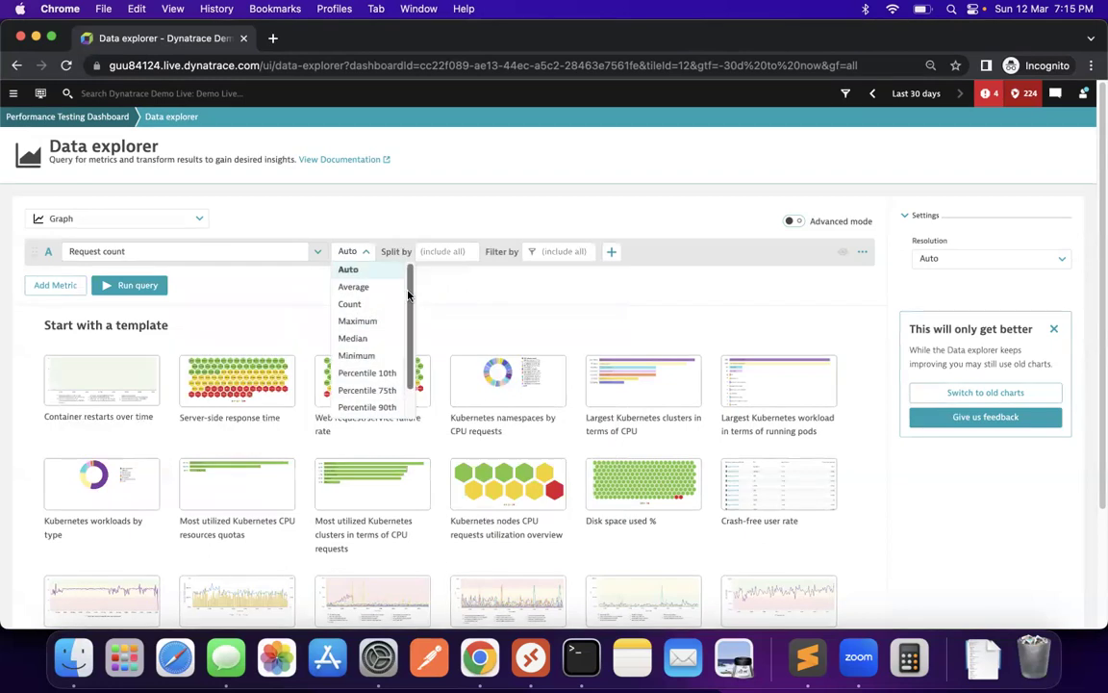
scroll(408, 294, "down", 2)
left_click(348, 408)
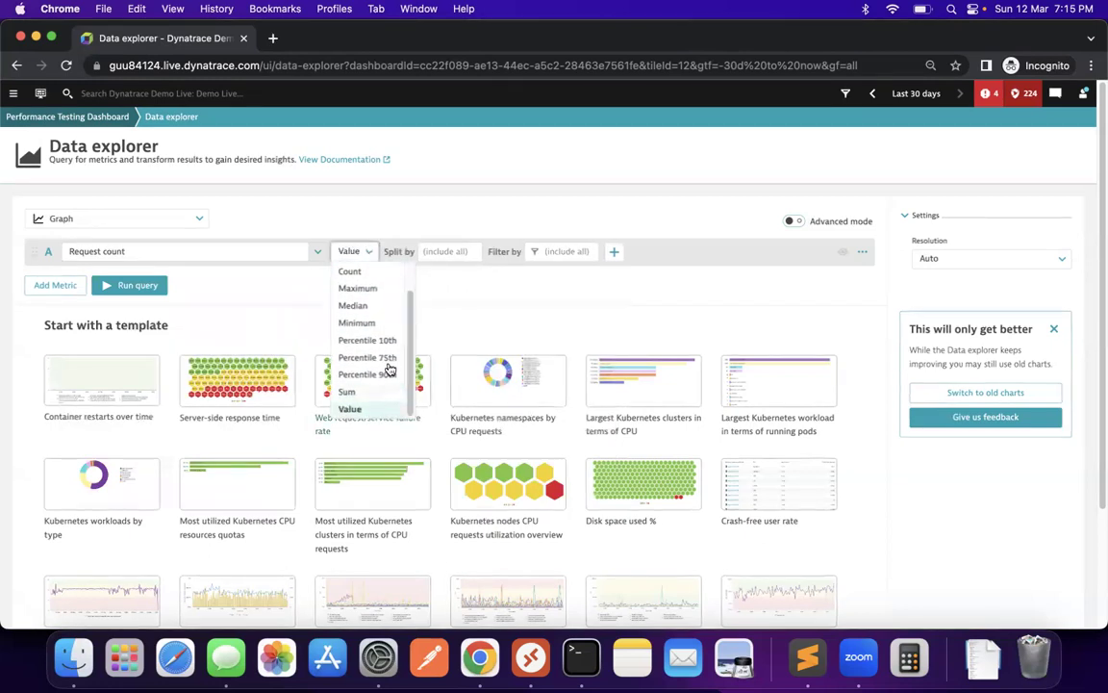
left_click(446, 254)
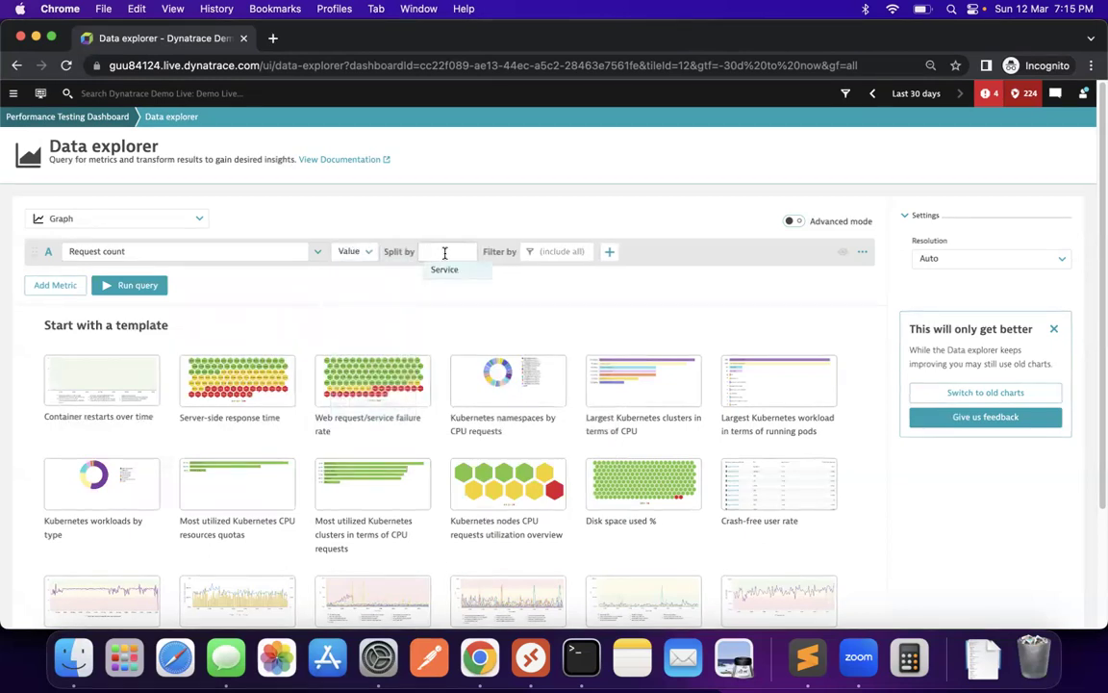
left_click(445, 270)
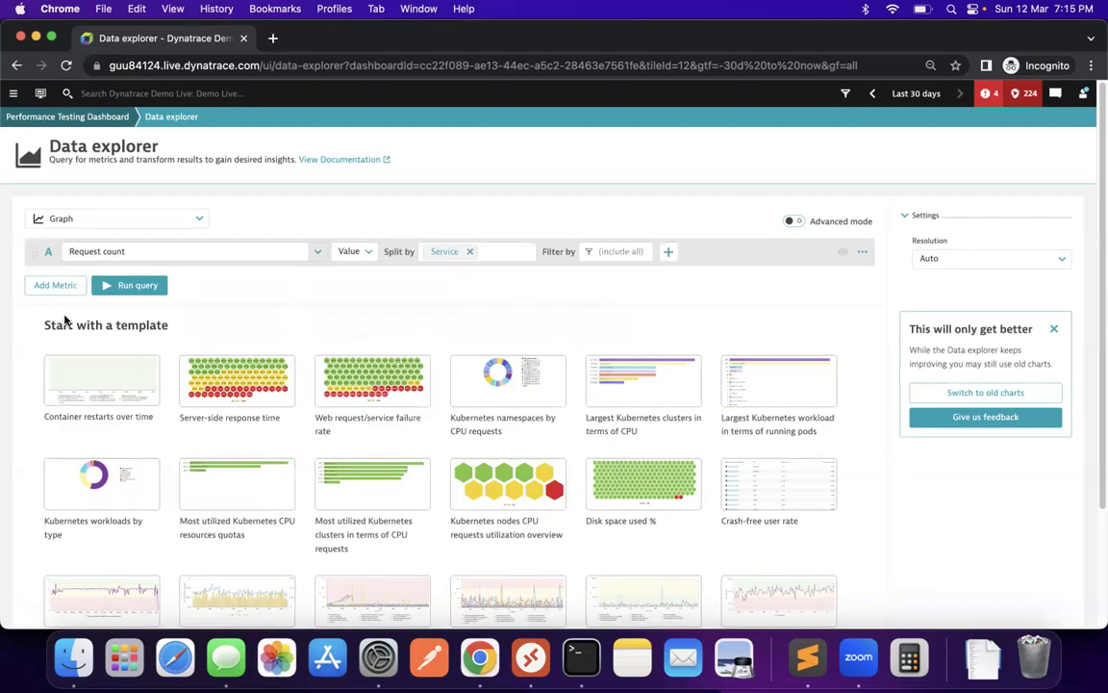
Add a second metric, searching for "Response time" and choosing the Service group's Response time entry
left_click(55, 285)
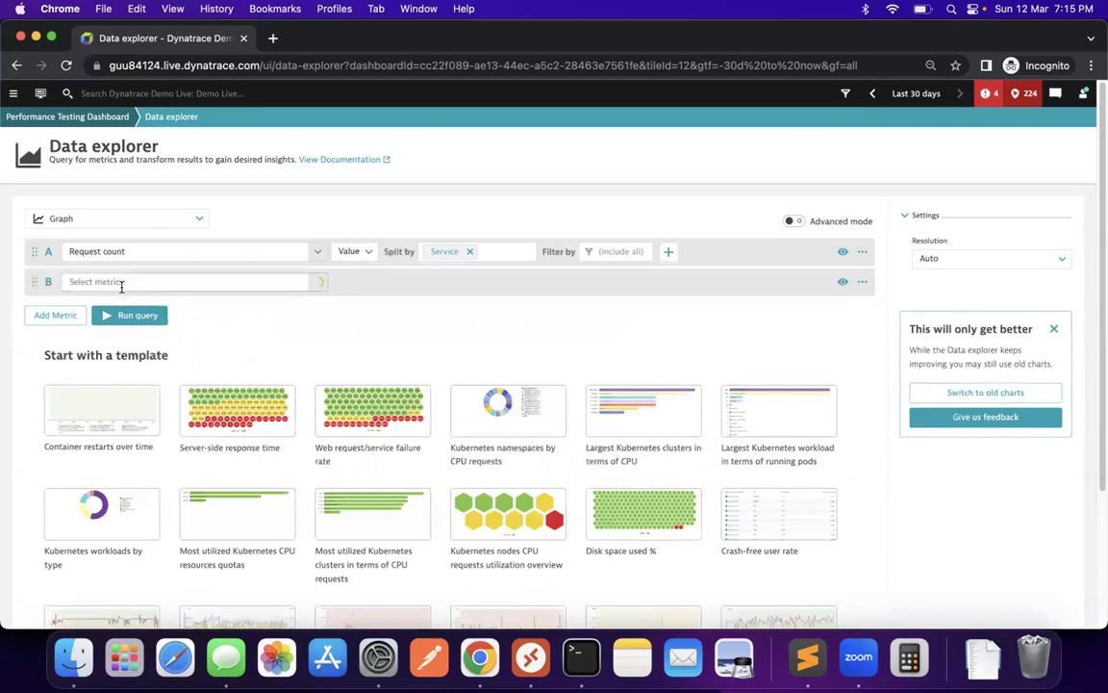
left_click(121, 282)
type("res")
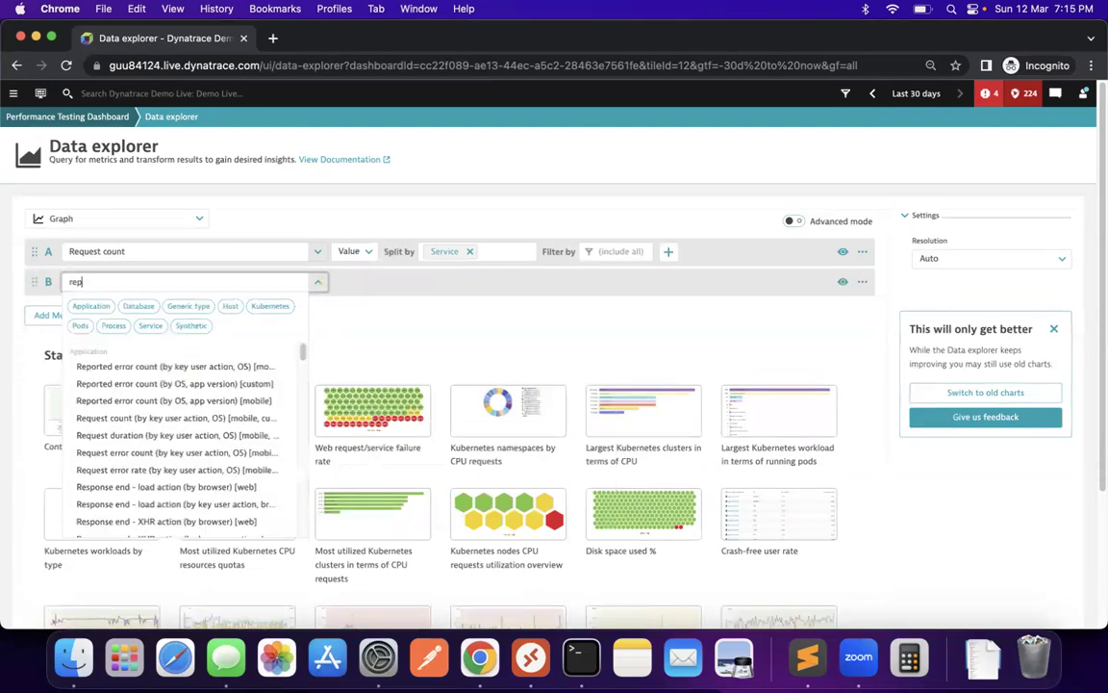
key("BackSpace")
key("BackSpace")
key("BackSpace")
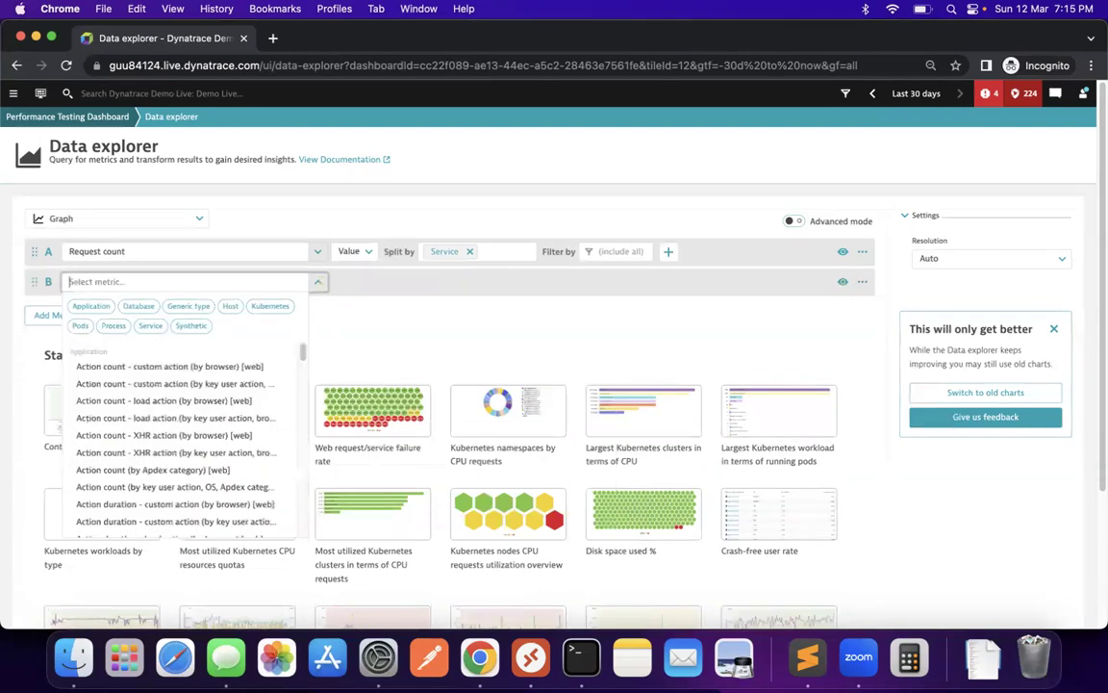
type("Resposne")
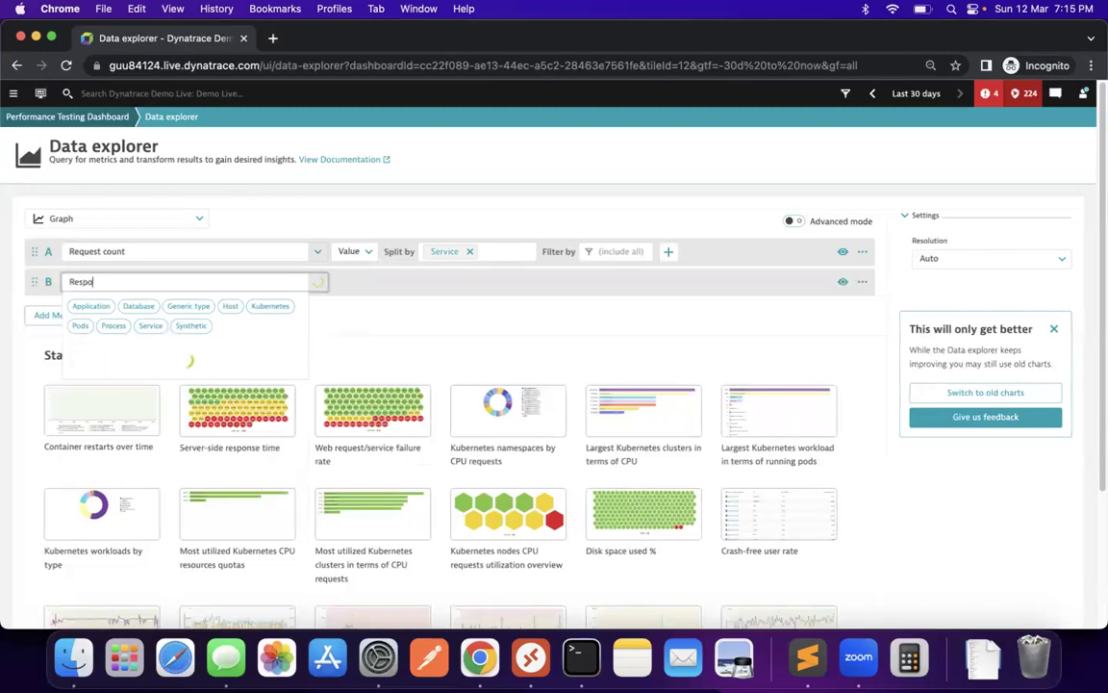
key("BackSpace")
key("BackSpace")
key("BackSpace")
type("ns")
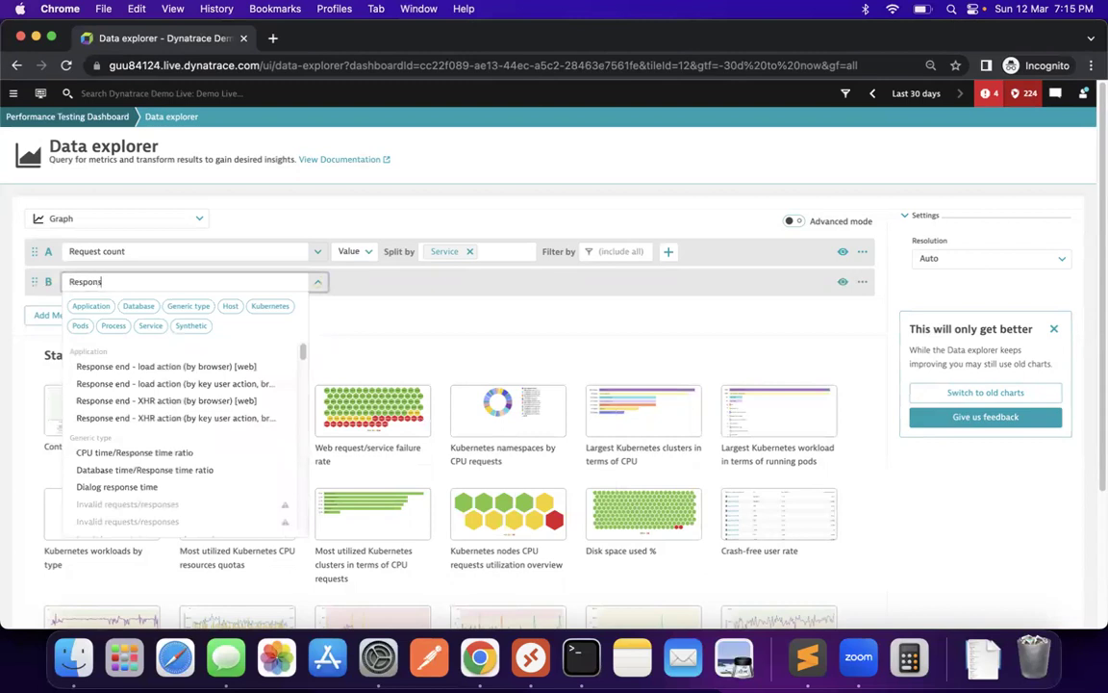
type("e time")
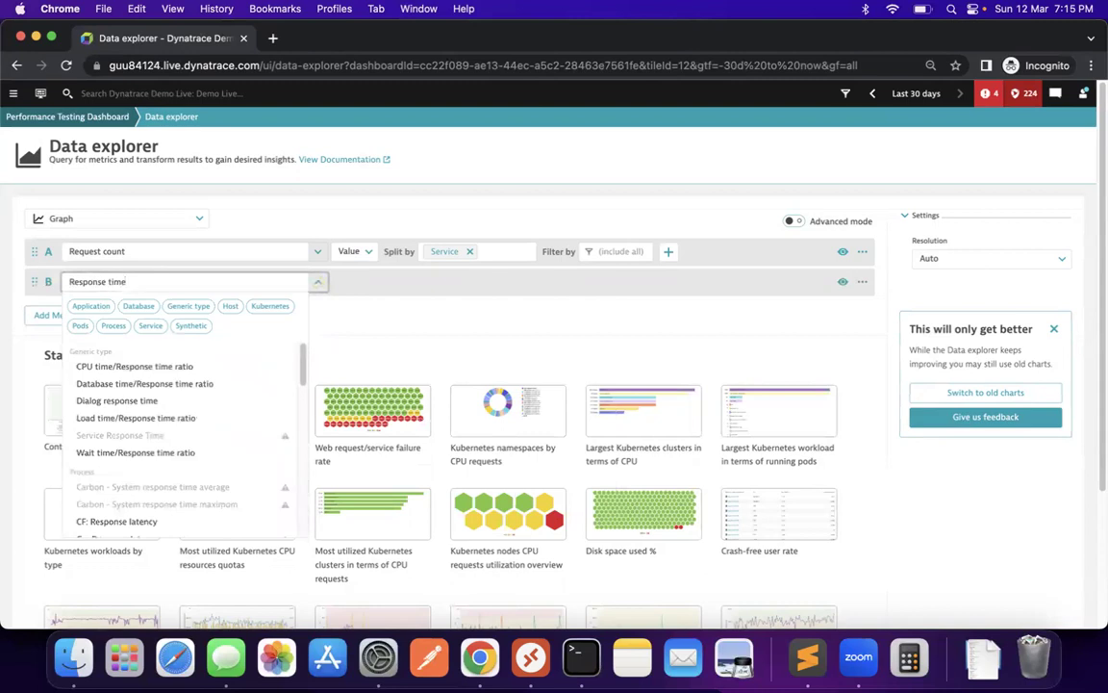
left_click_drag(304, 373, 304, 457)
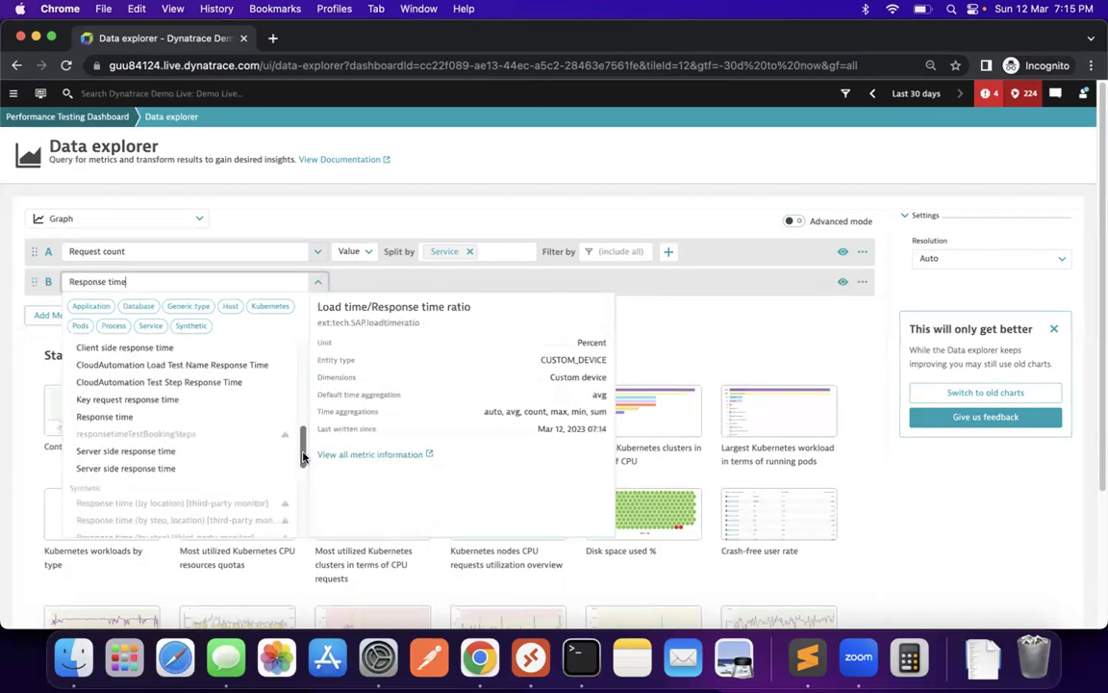
left_click(151, 420)
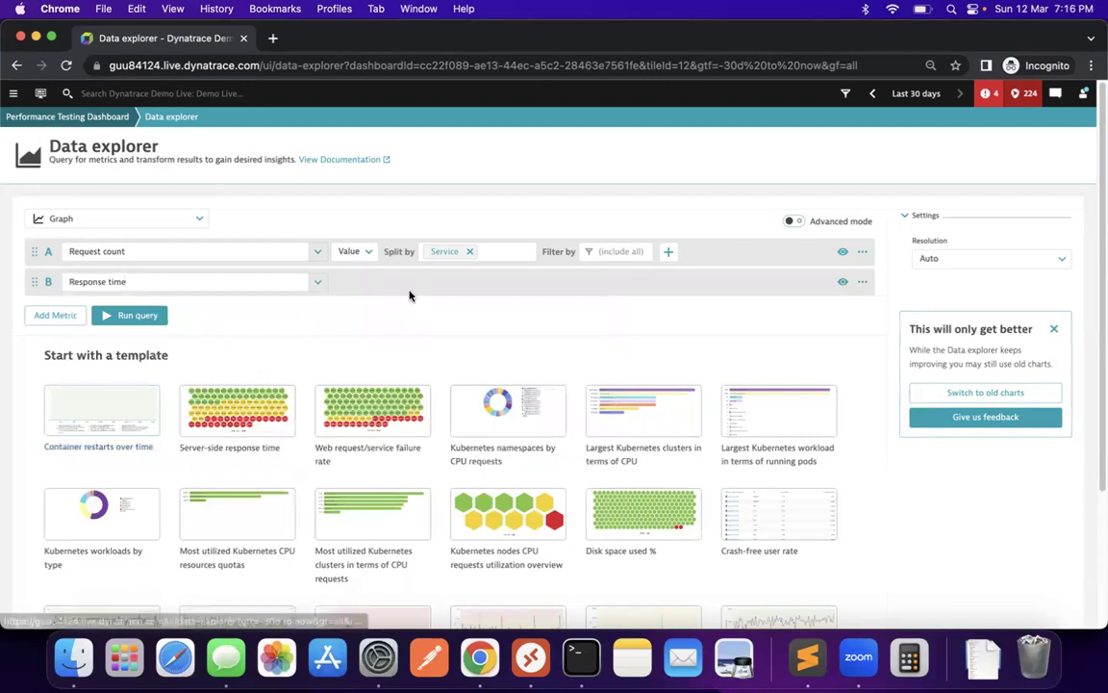
Split the Response time metric by Service and set its aggregation to Percentile 90th
left_click(445, 280)
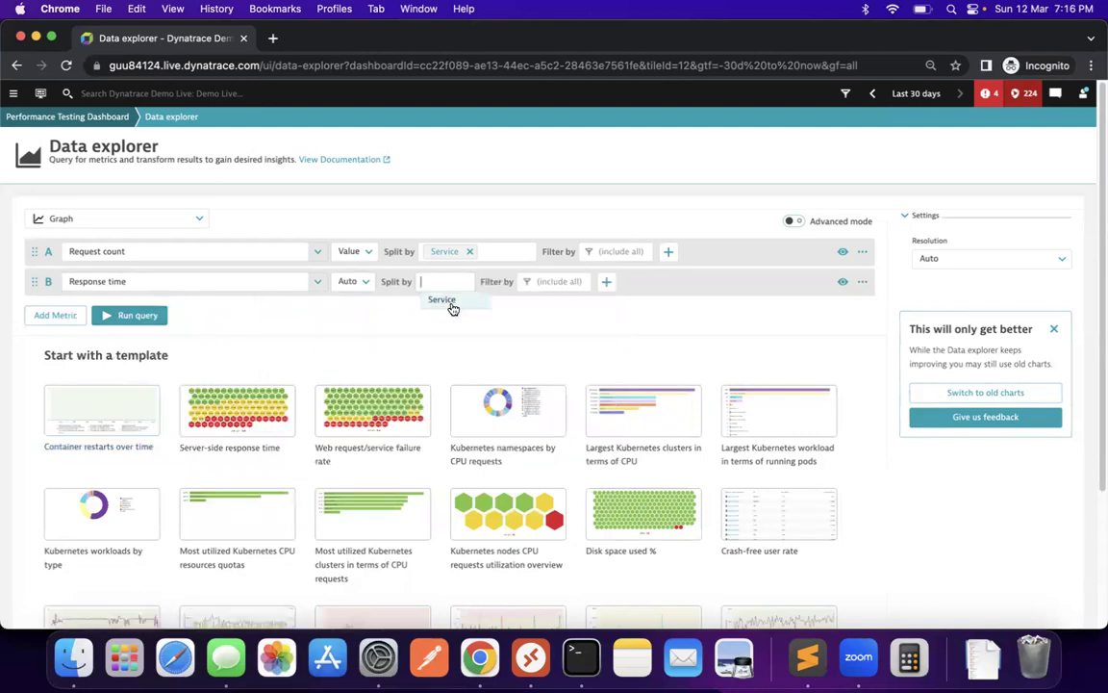
left_click(449, 304)
left_click(349, 281)
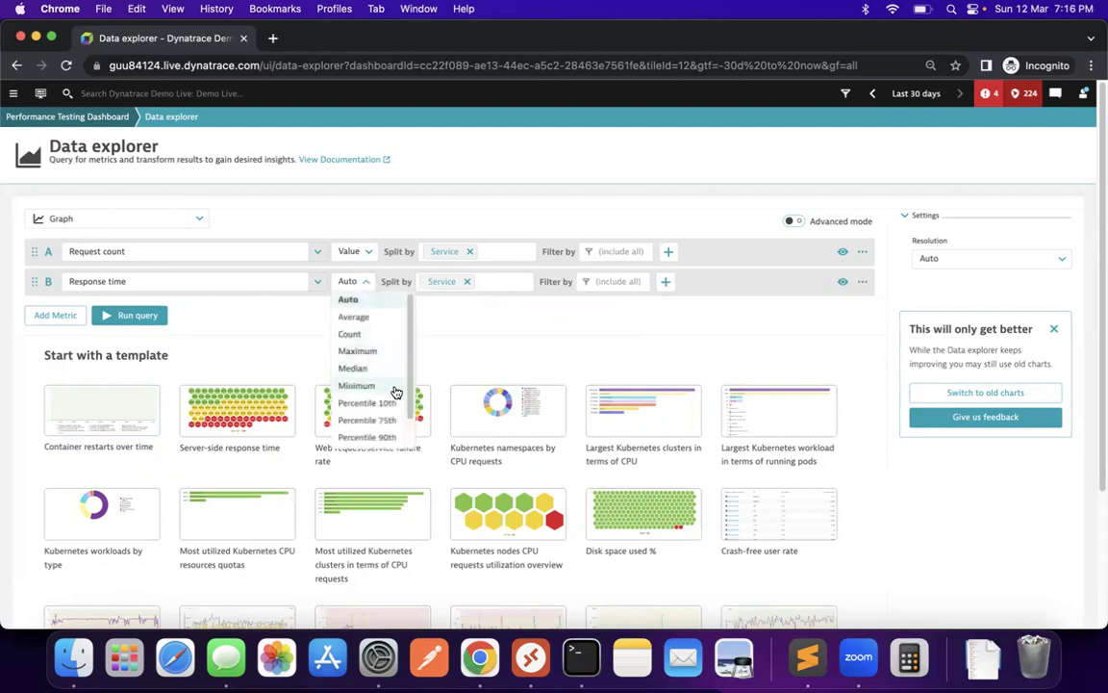
left_click(389, 436)
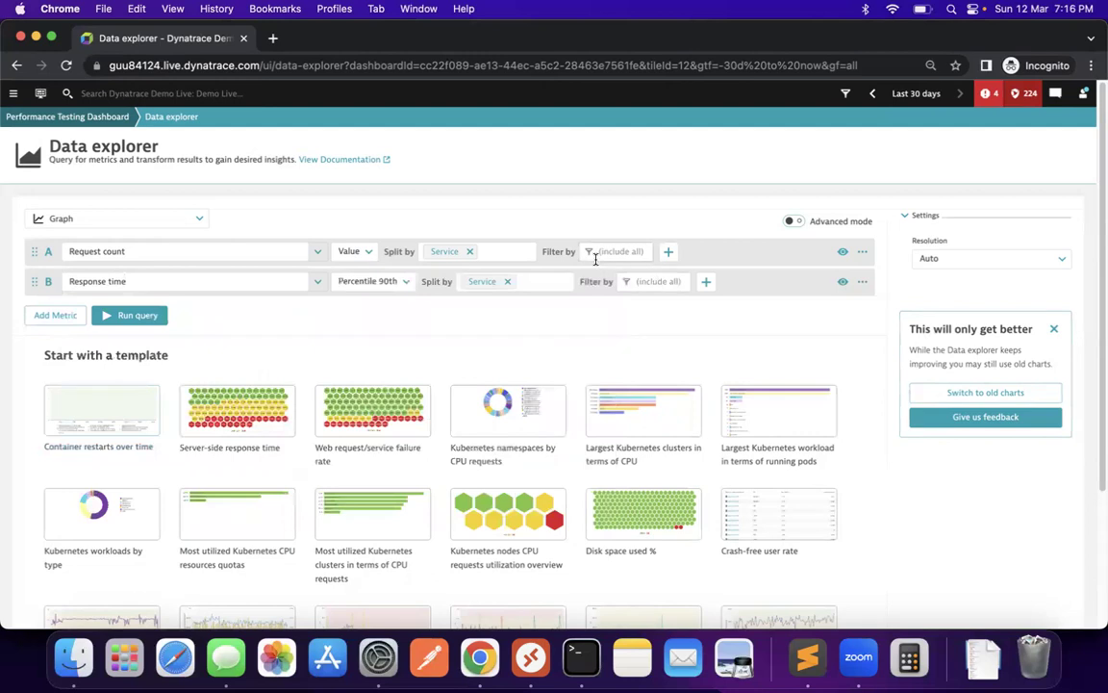
Run the query for both metrics and change the visualization to Top list
left_click(131, 316)
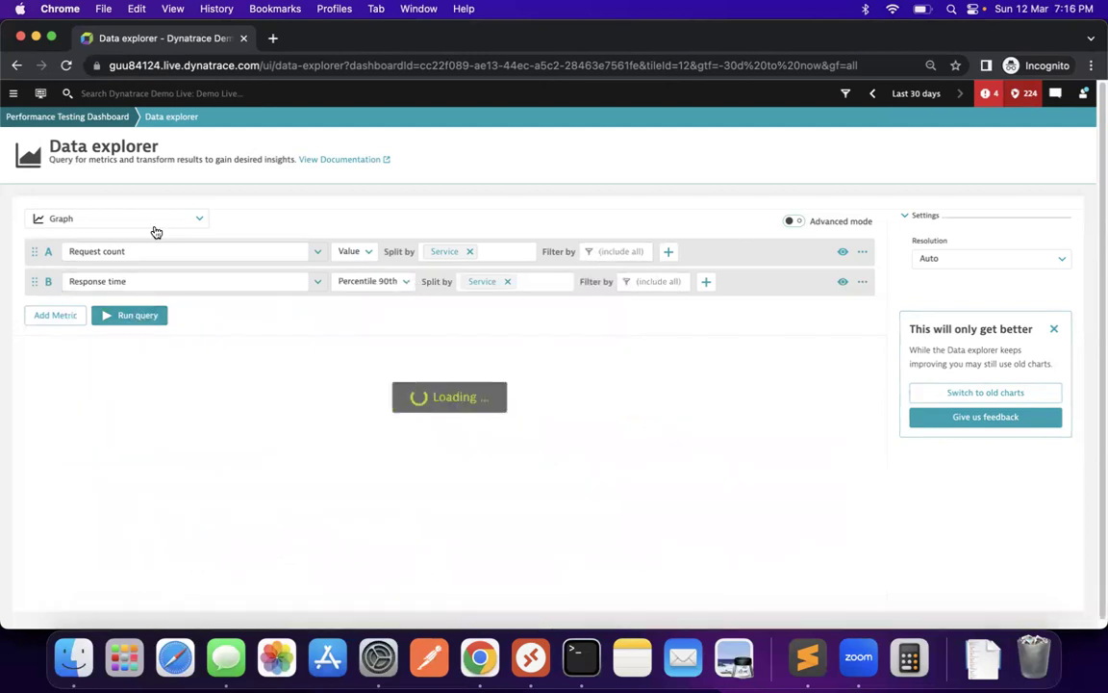
left_click(190, 218)
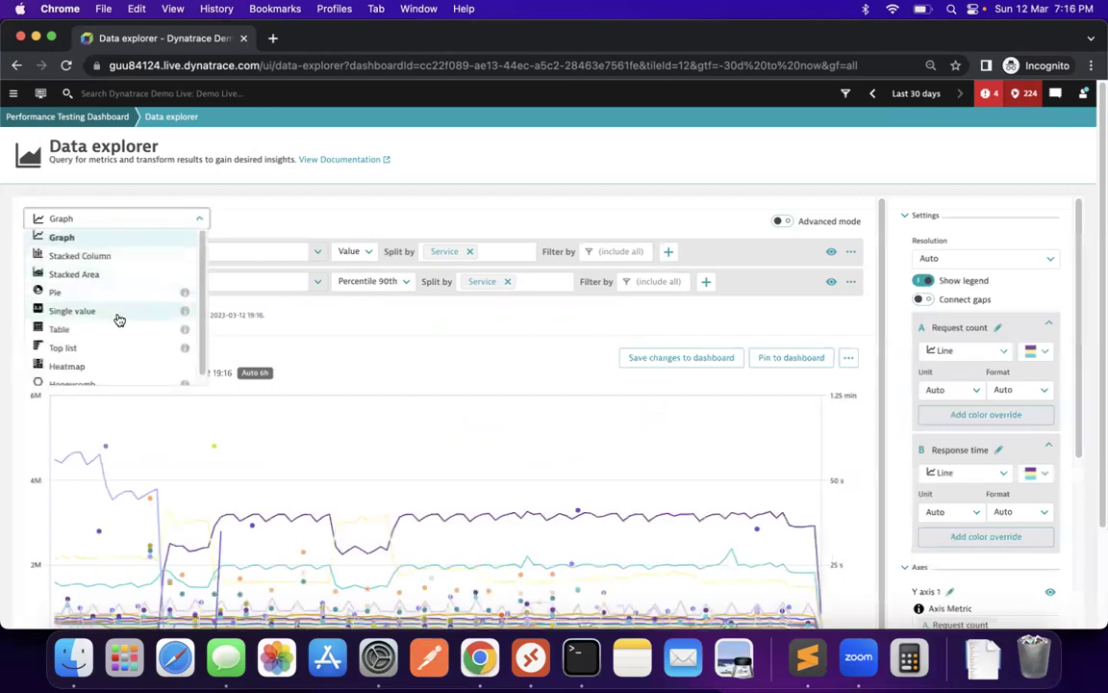
left_click(107, 347)
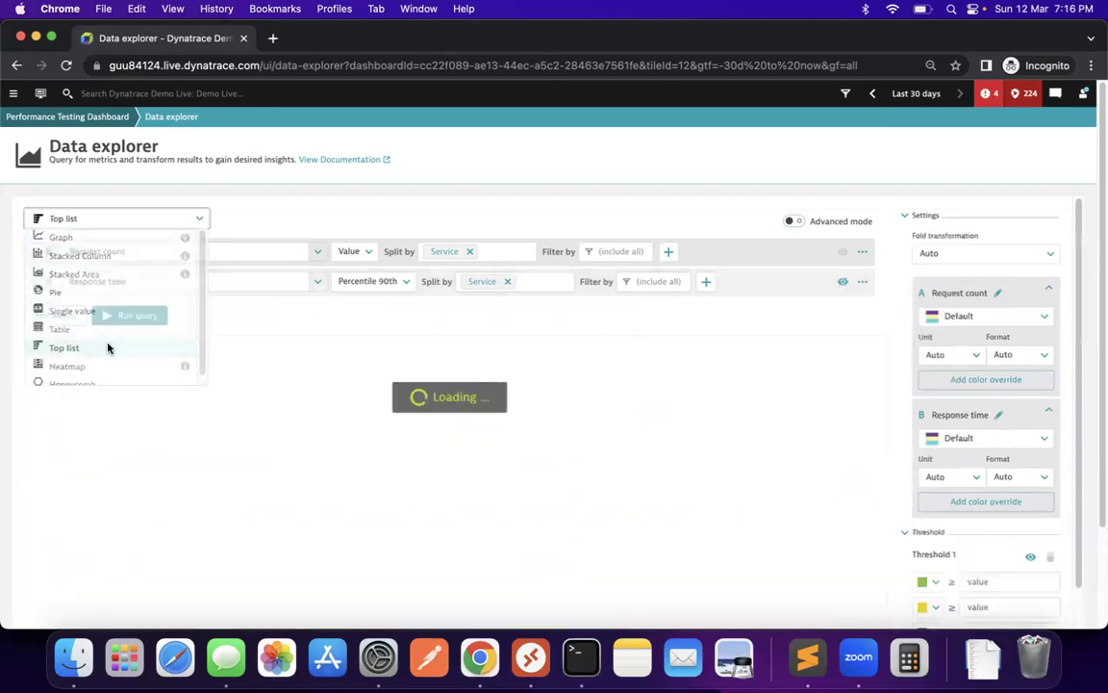
Filter the Request count metric by the service name /Citrix/CredentialWalletService
left_click(623, 250)
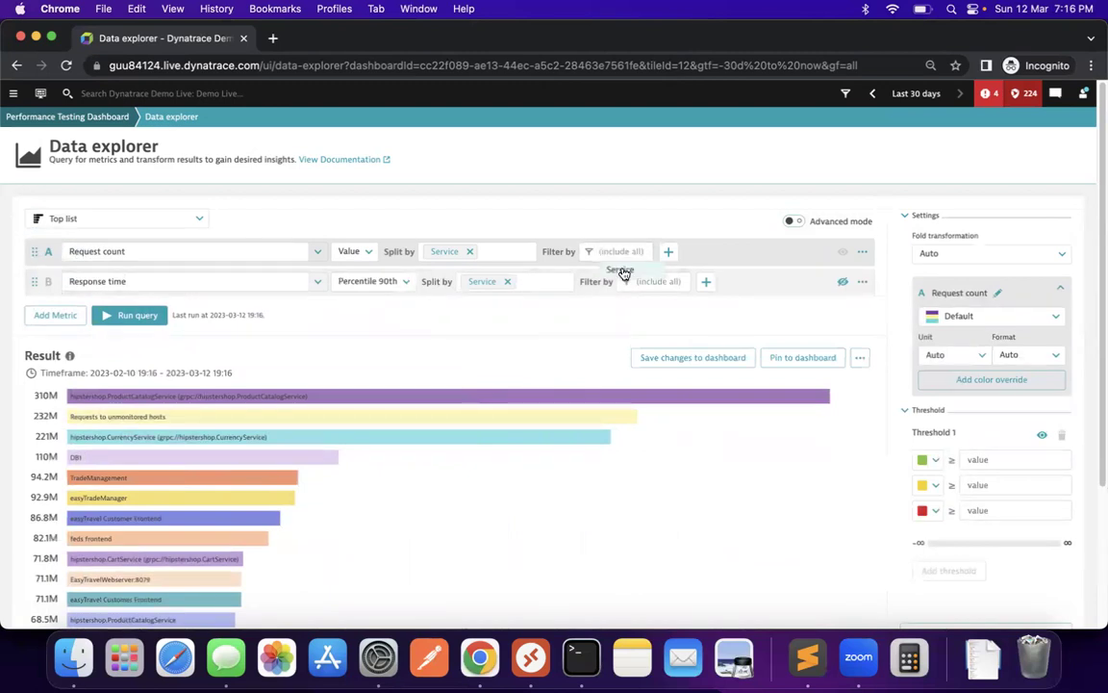
key("Return")
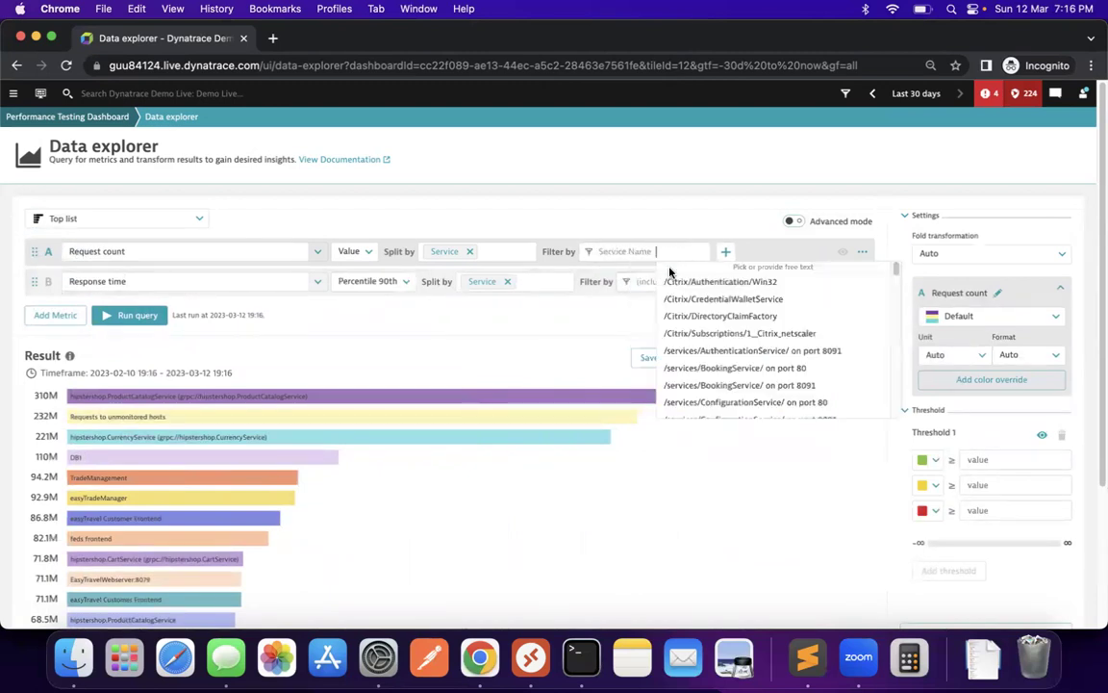
left_click(729, 300)
Filter the Response time metric by the service name /Citrix/CredentialWalletService and rerun the query
left_click(654, 303)
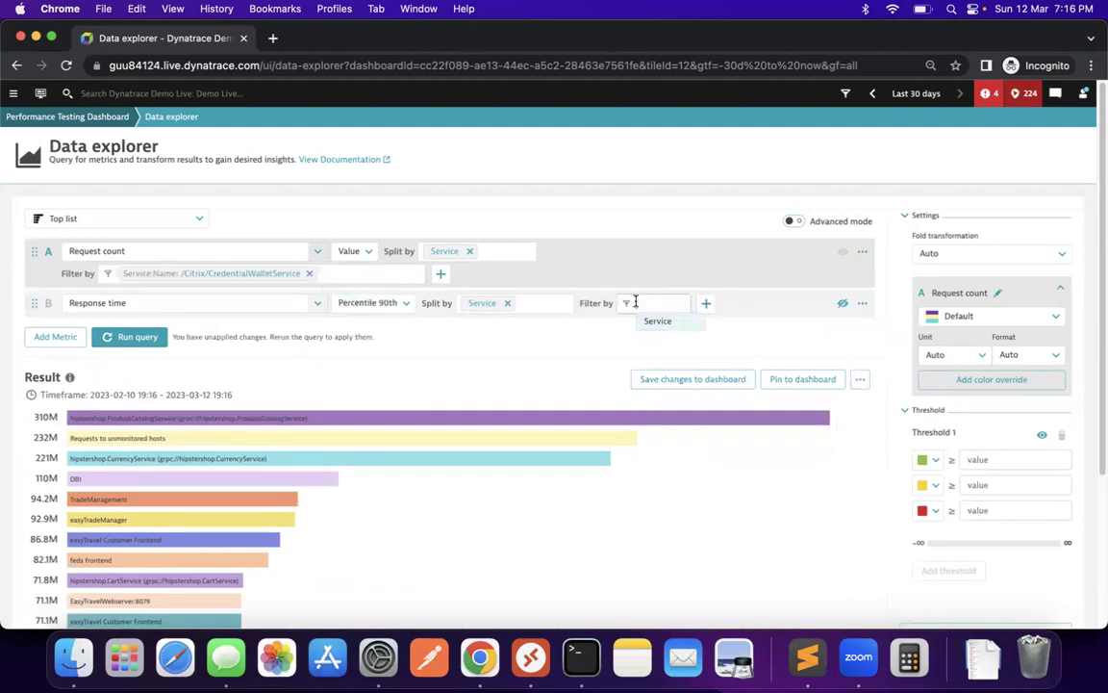
left_click(661, 323)
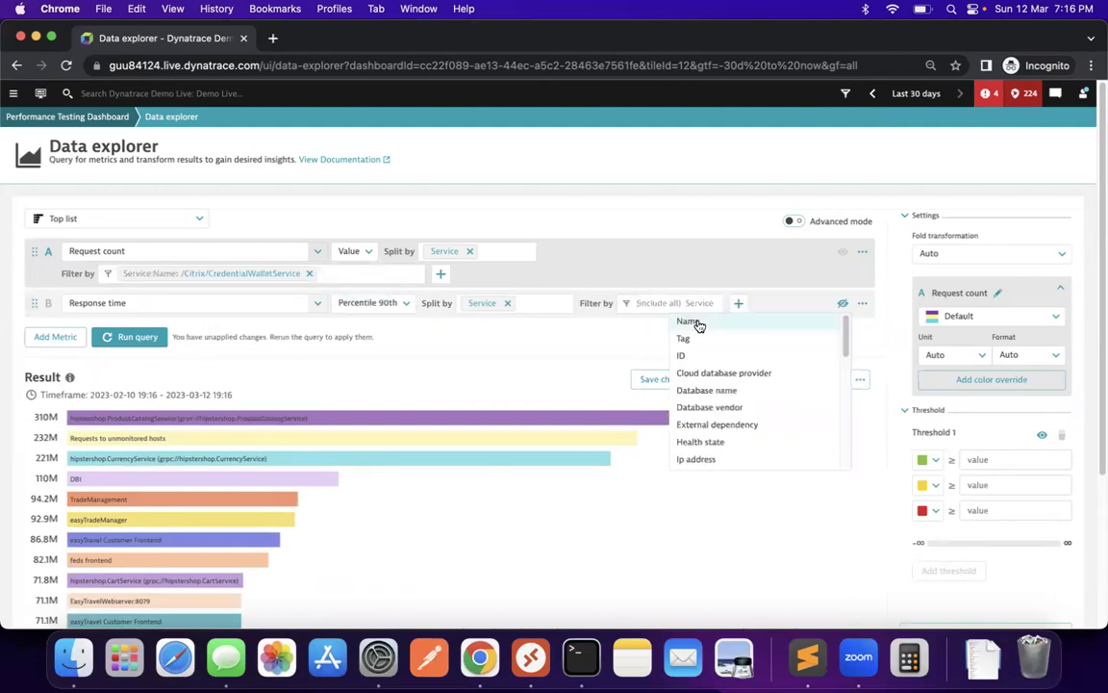
left_click(695, 321)
left_click(736, 351)
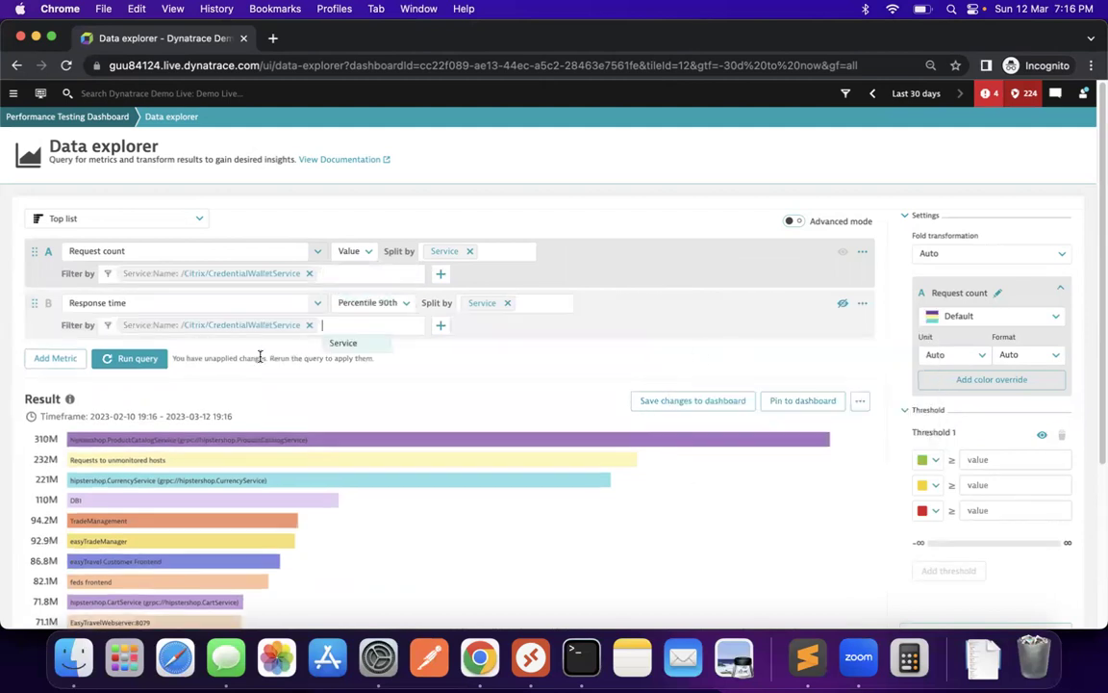
left_click(136, 363)
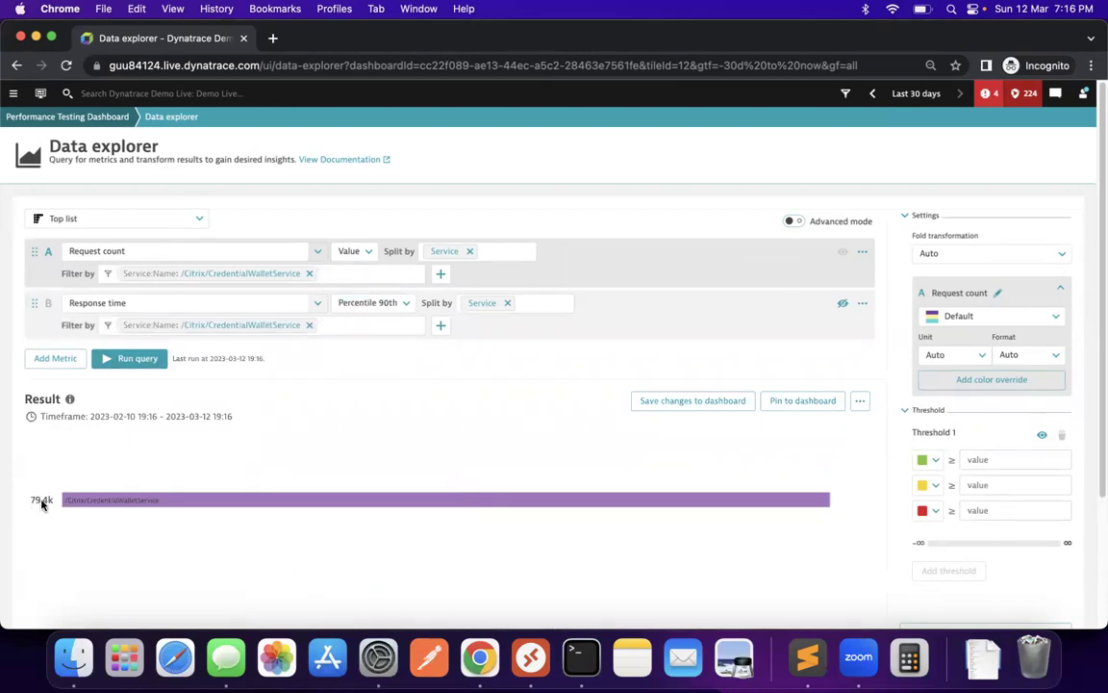
Set the query timeframe to Last 30 minutes and save the changes to the dashboard
left_click(909, 93)
left_click(797, 187)
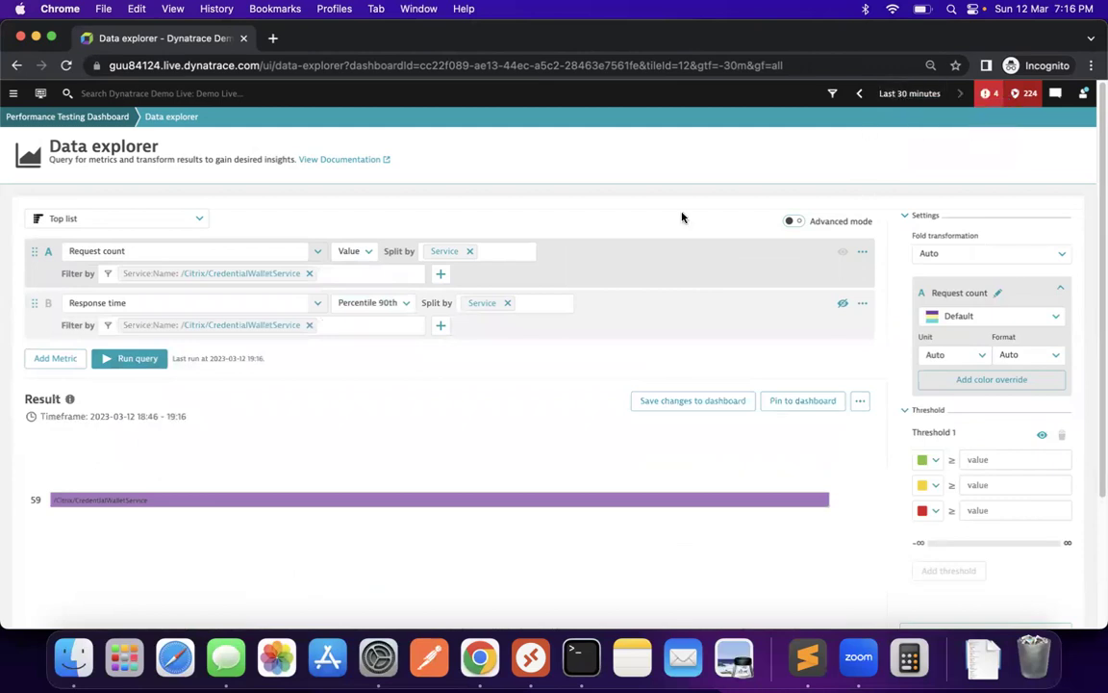
left_click(705, 403)
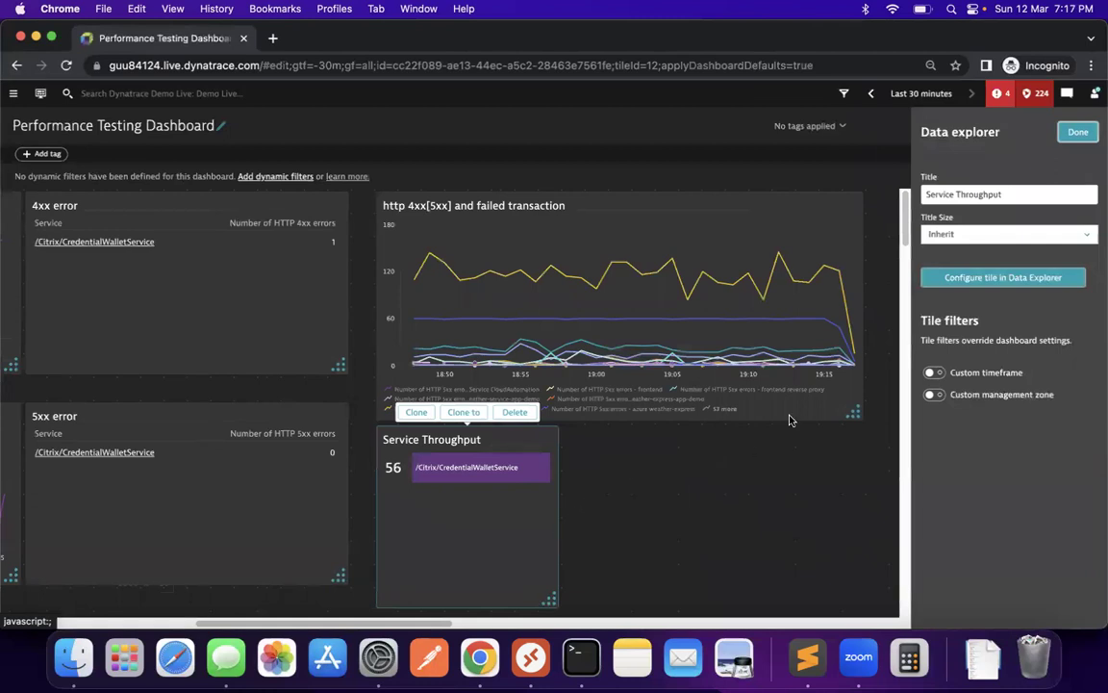
Widen the Service Throughput tile to match the width of the http 4xx[5xx] and failed transaction tile above it
left_click_drag(900, 237, 903, 260)
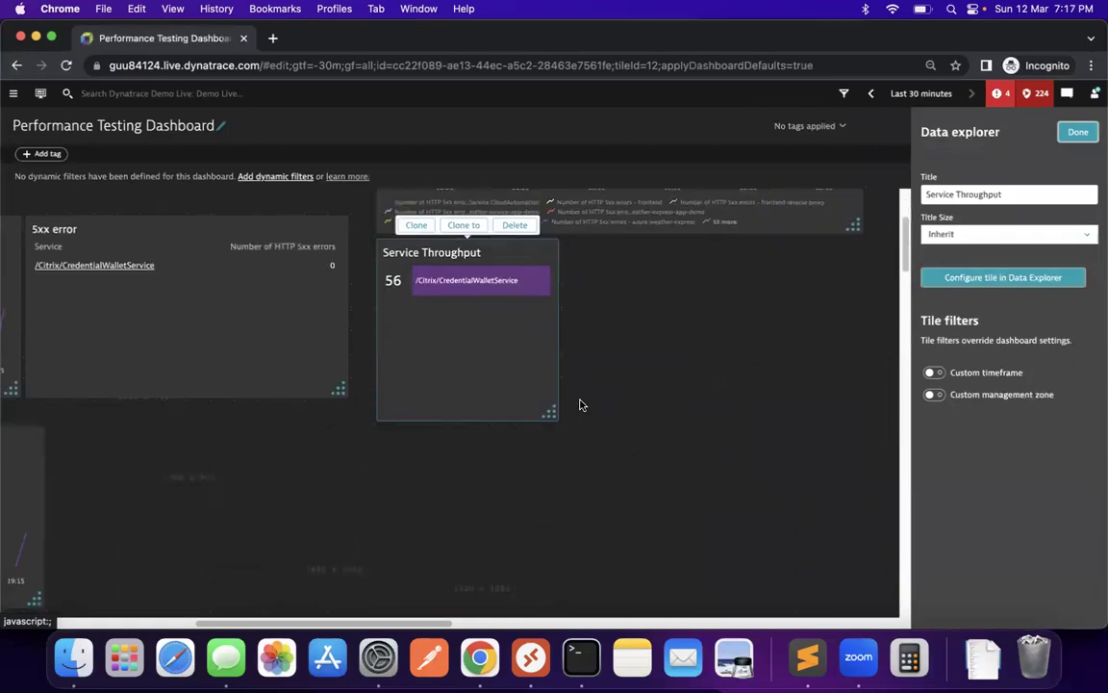
left_click_drag(548, 412, 858, 402)
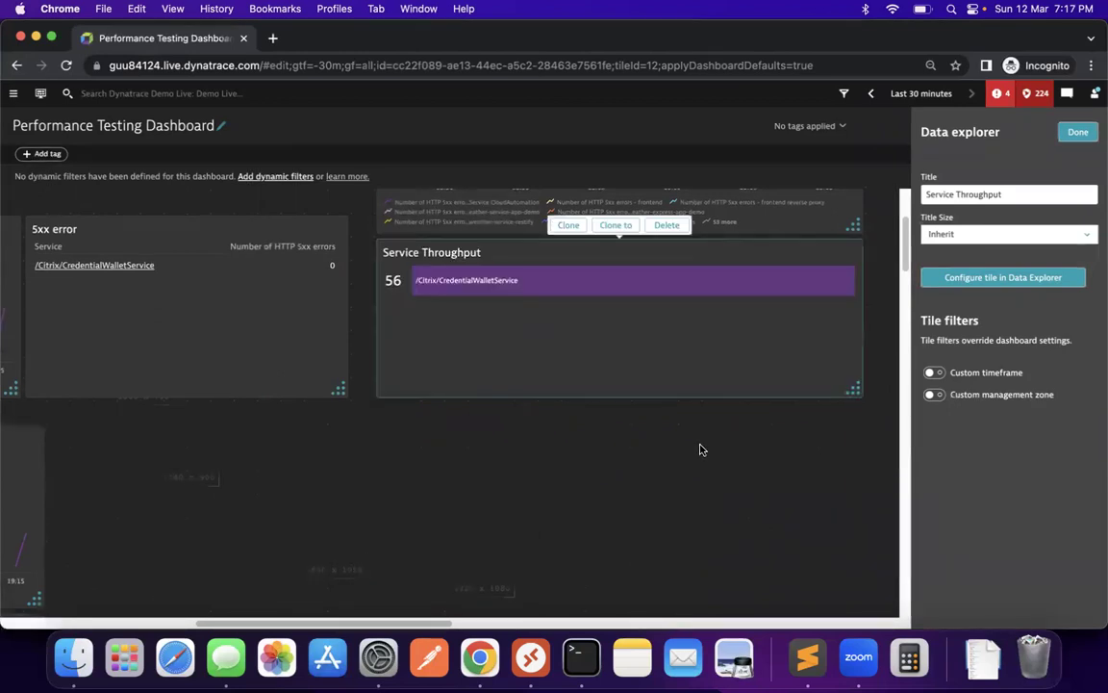
left_click(534, 532)
Add a Graph tile below the 5xx error tile and title it DB Calls per service
scroll(207, 616, "left", 5)
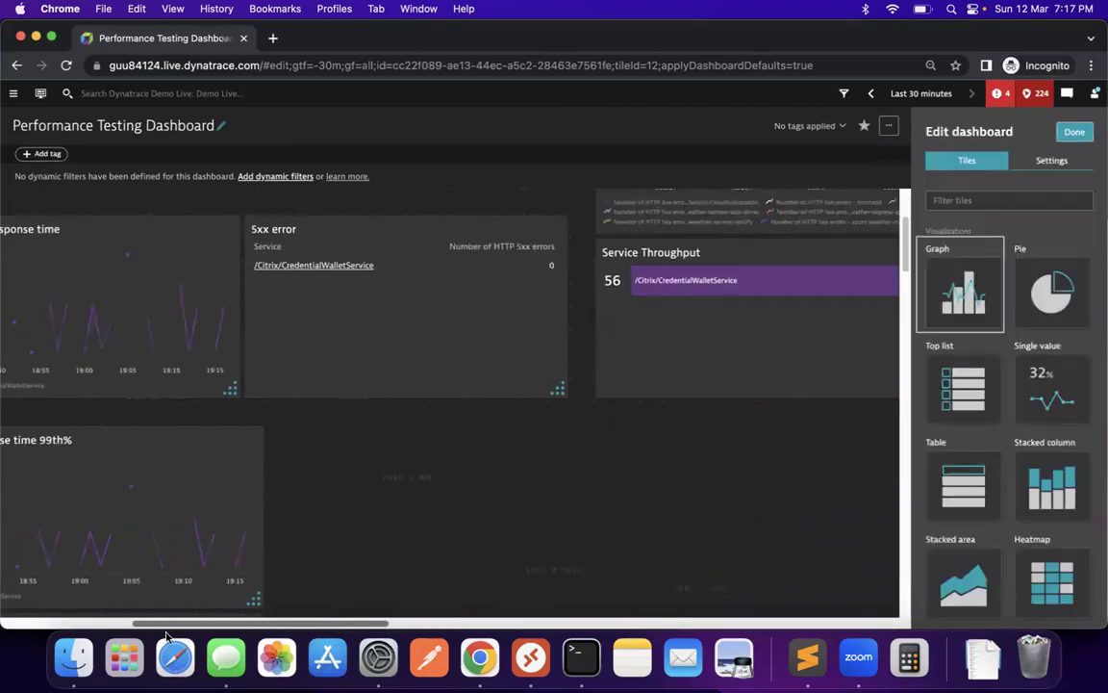
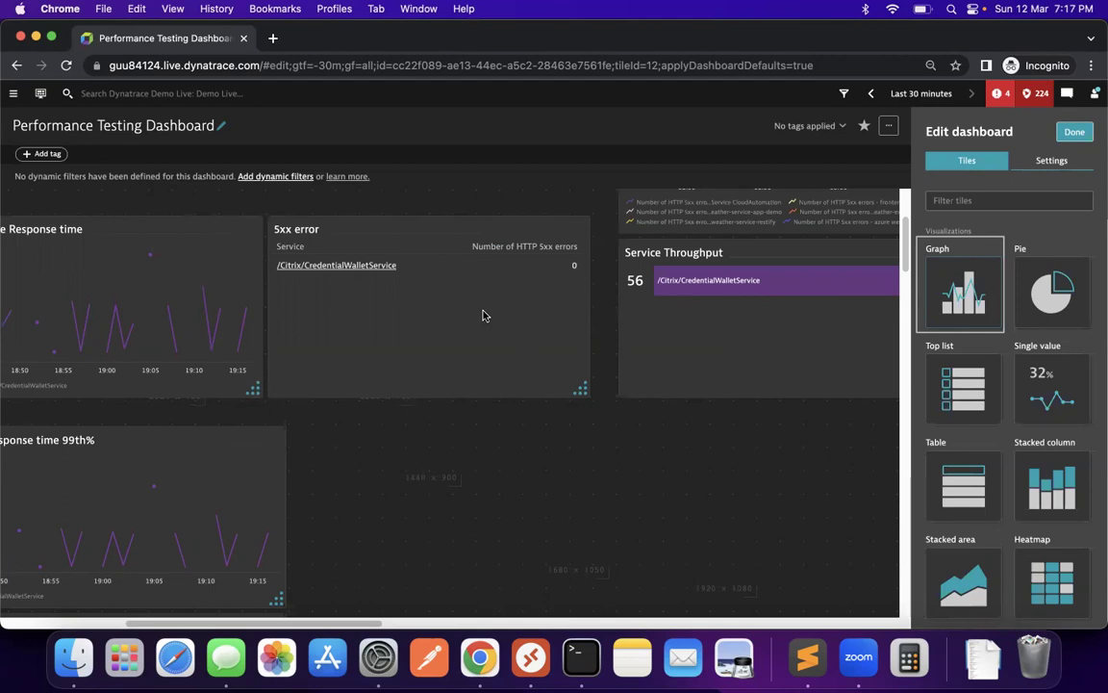
left_click_drag(947, 301, 406, 519)
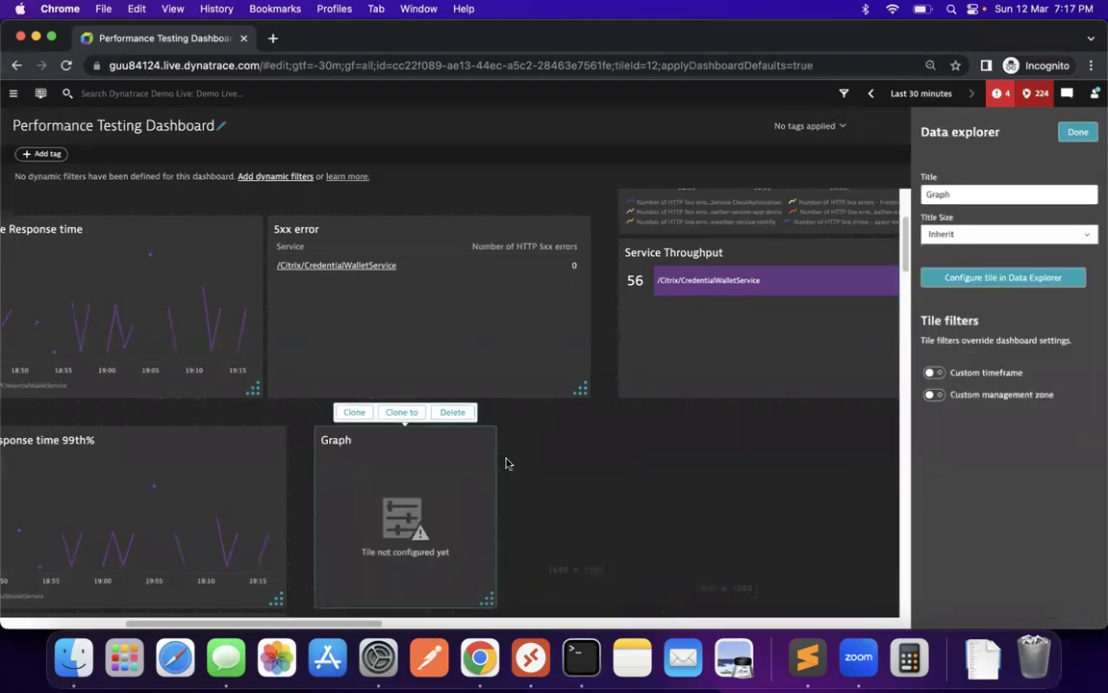
left_click(966, 195)
key("BackSpace")
key("BackSpace")
key("BackSpace")
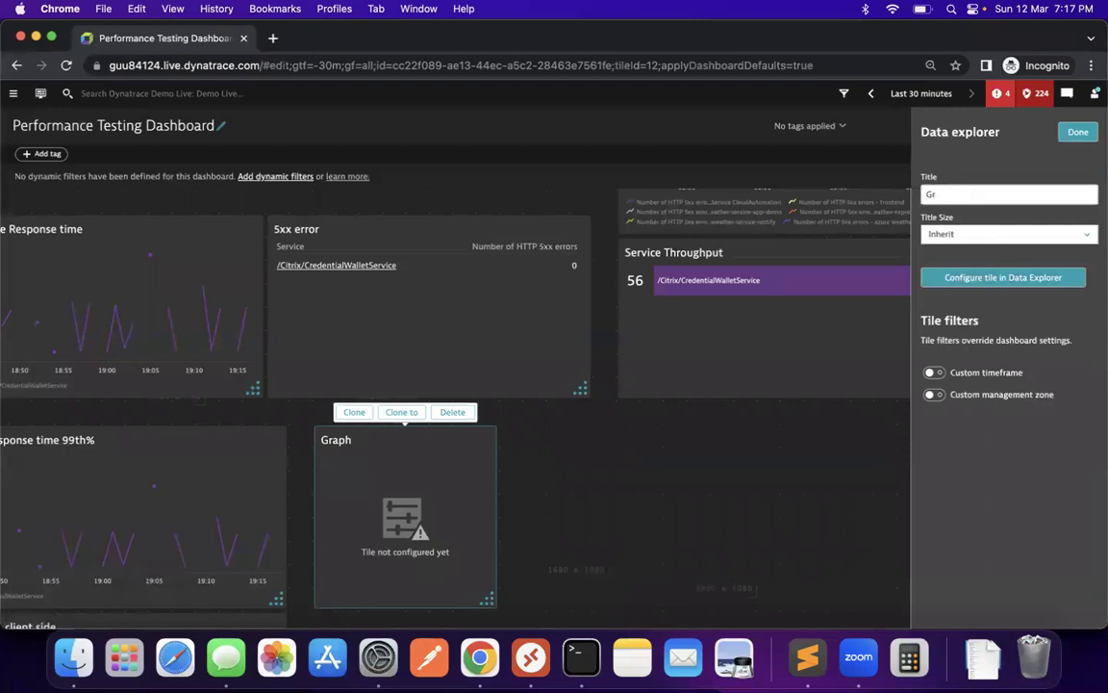
type("DB Calls per")
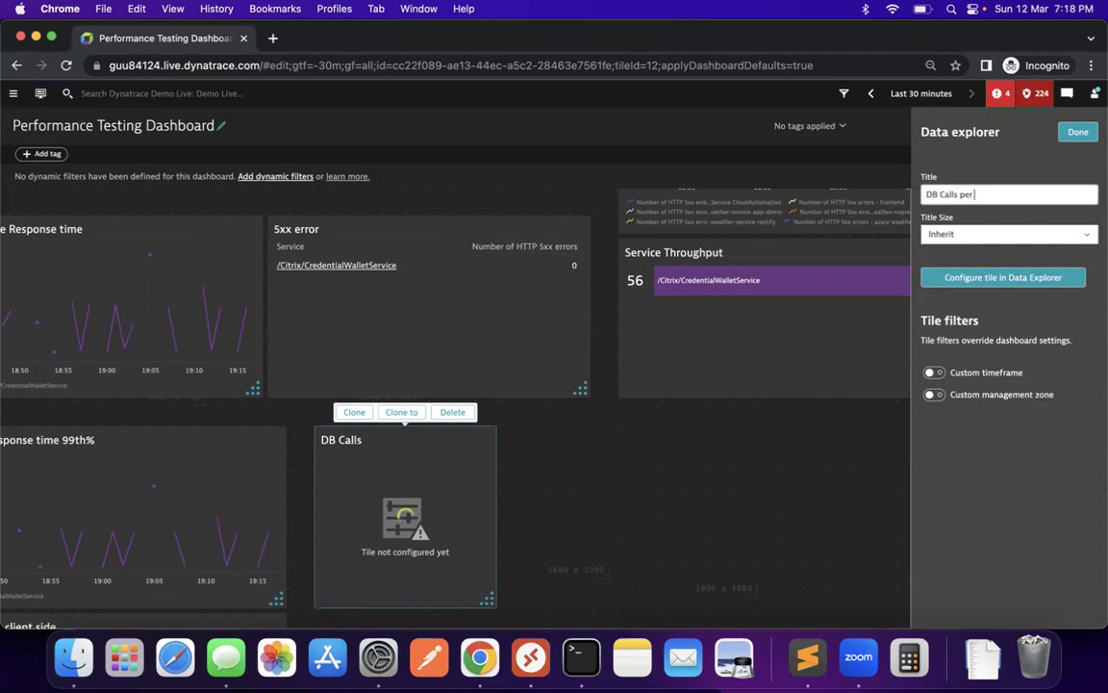
type(" service")
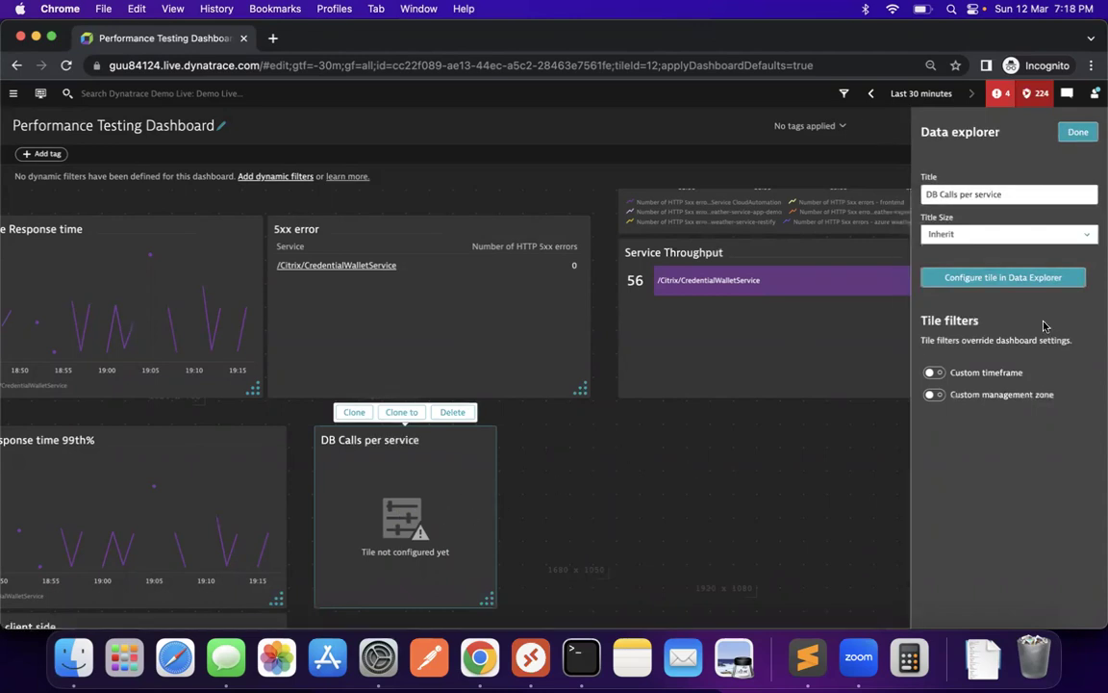
Configure the DB Calls per service tile in Data explorer with the service-level metric Number of calls to databases
left_click(1020, 279)
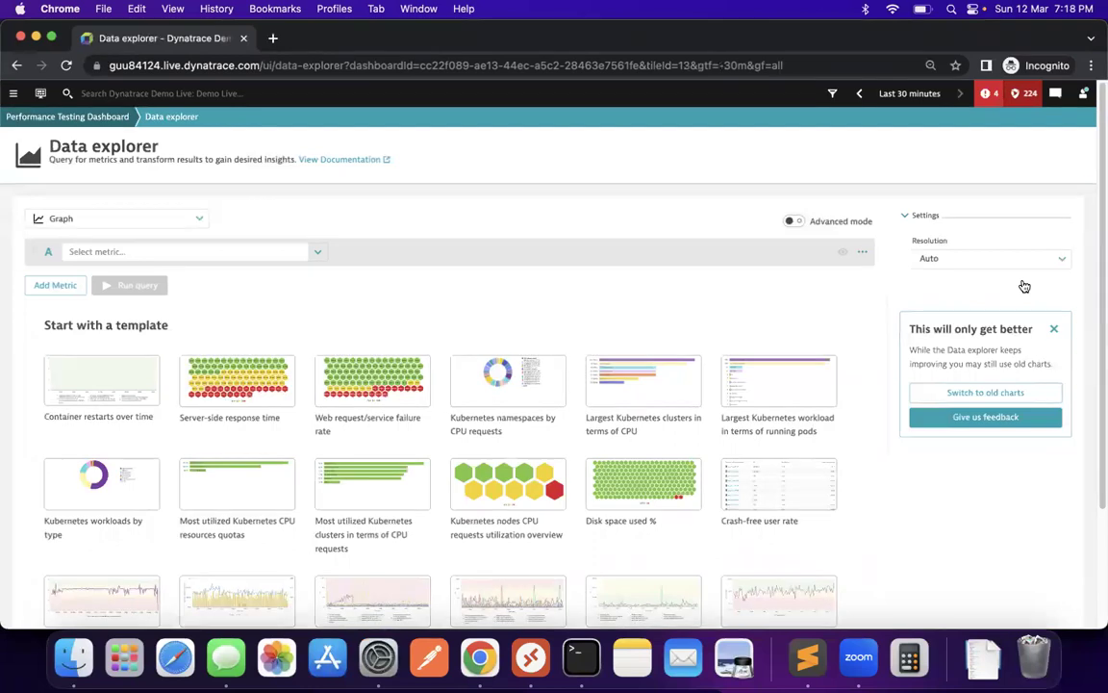
left_click(192, 251)
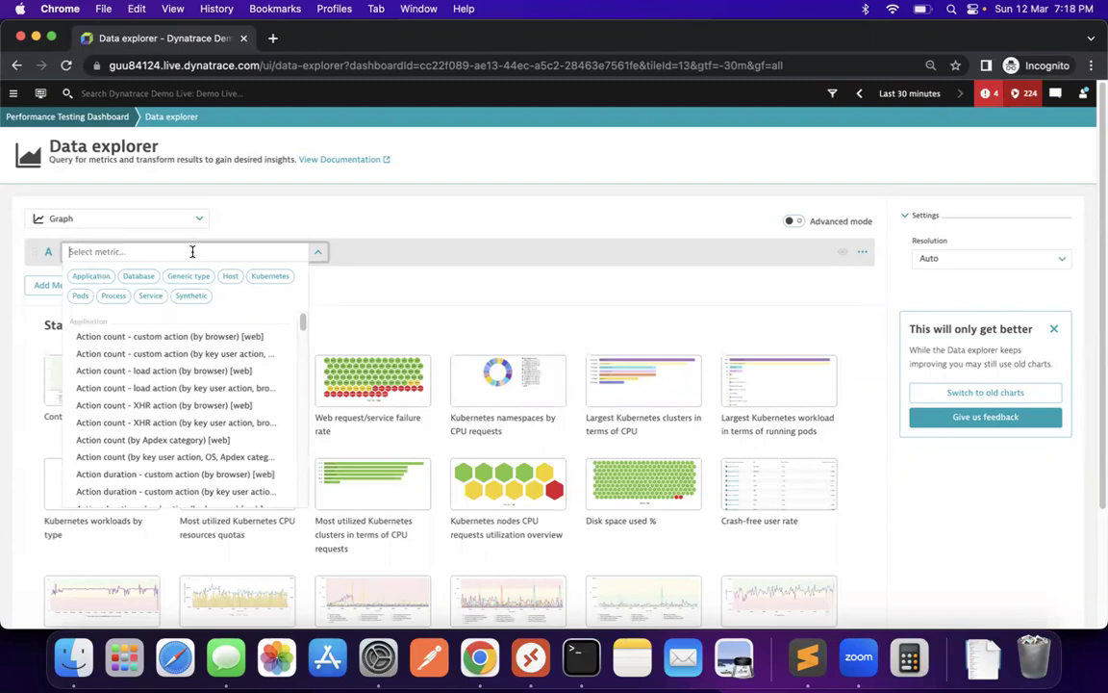
type("N")
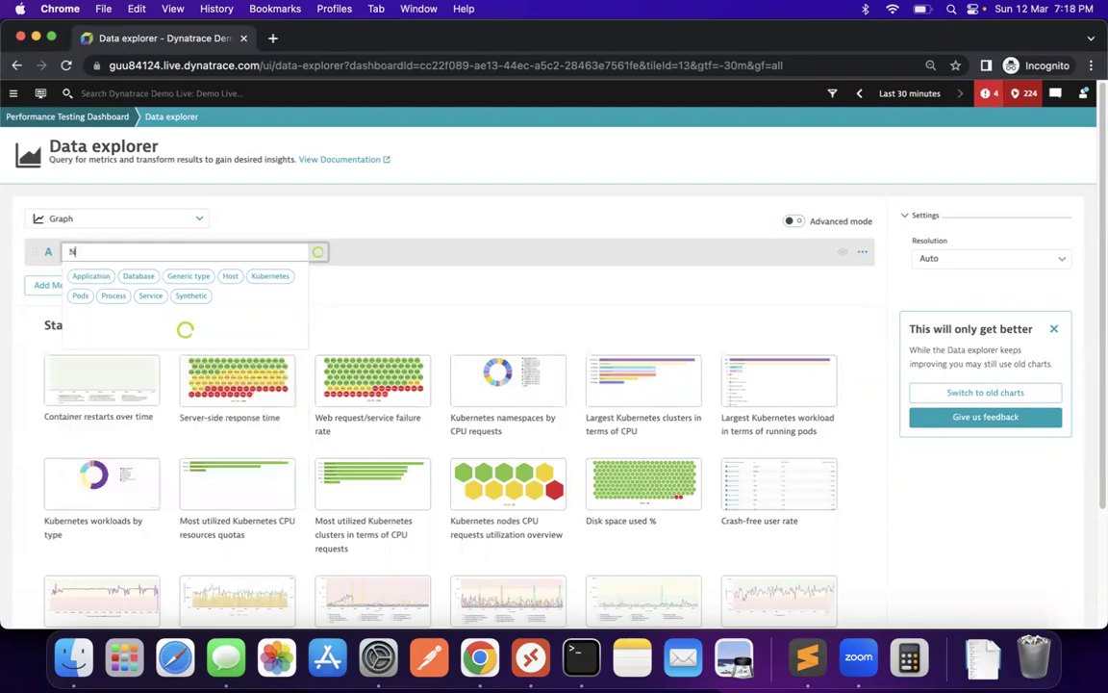
type("umber of calls")
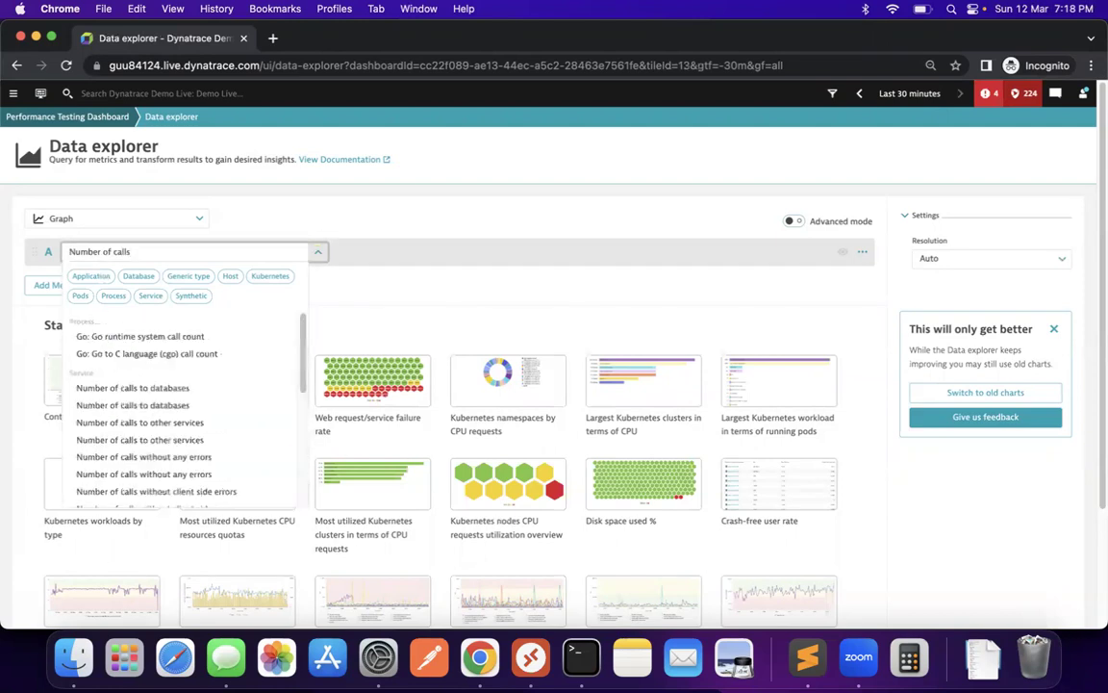
type(" to")
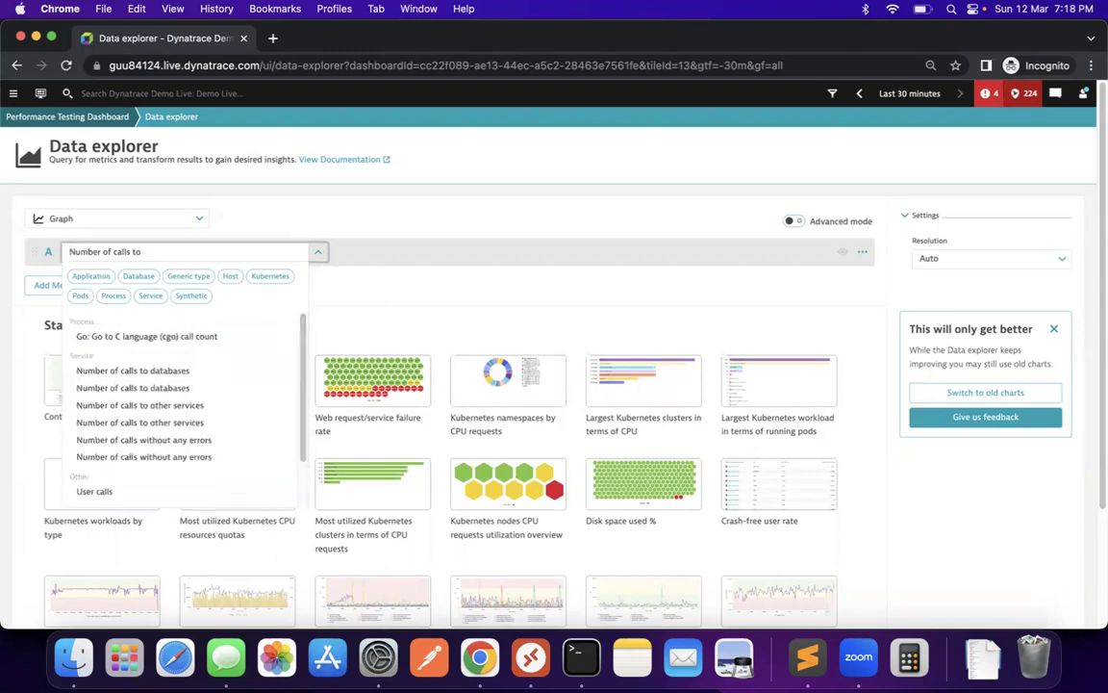
mouse_move(152, 376)
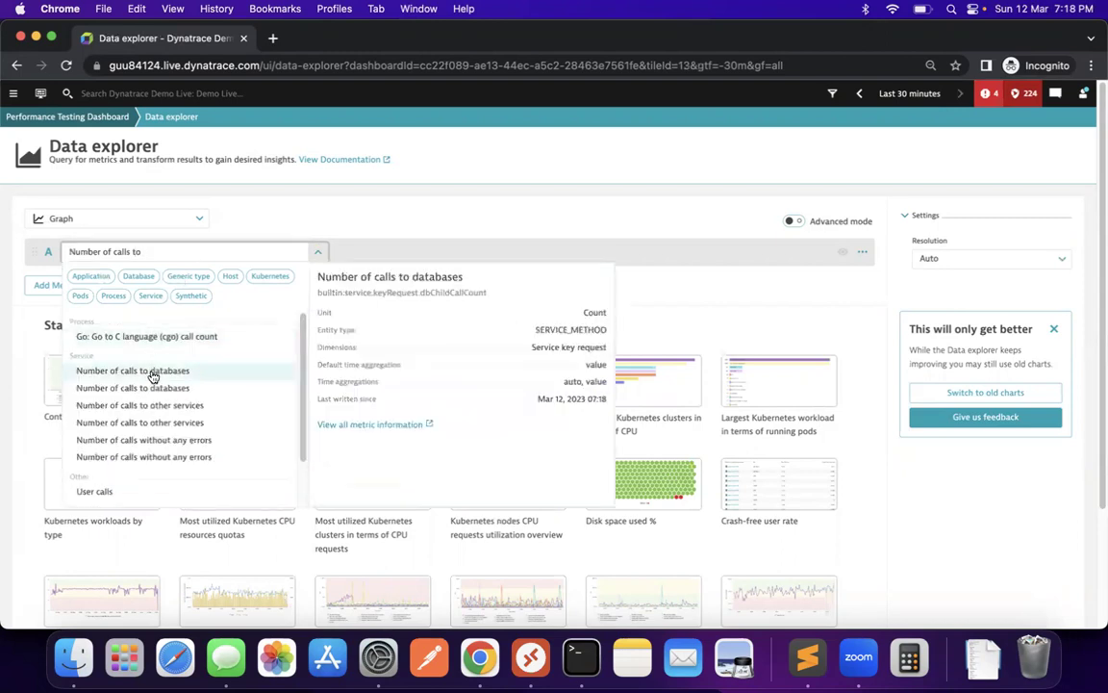
left_click(151, 388)
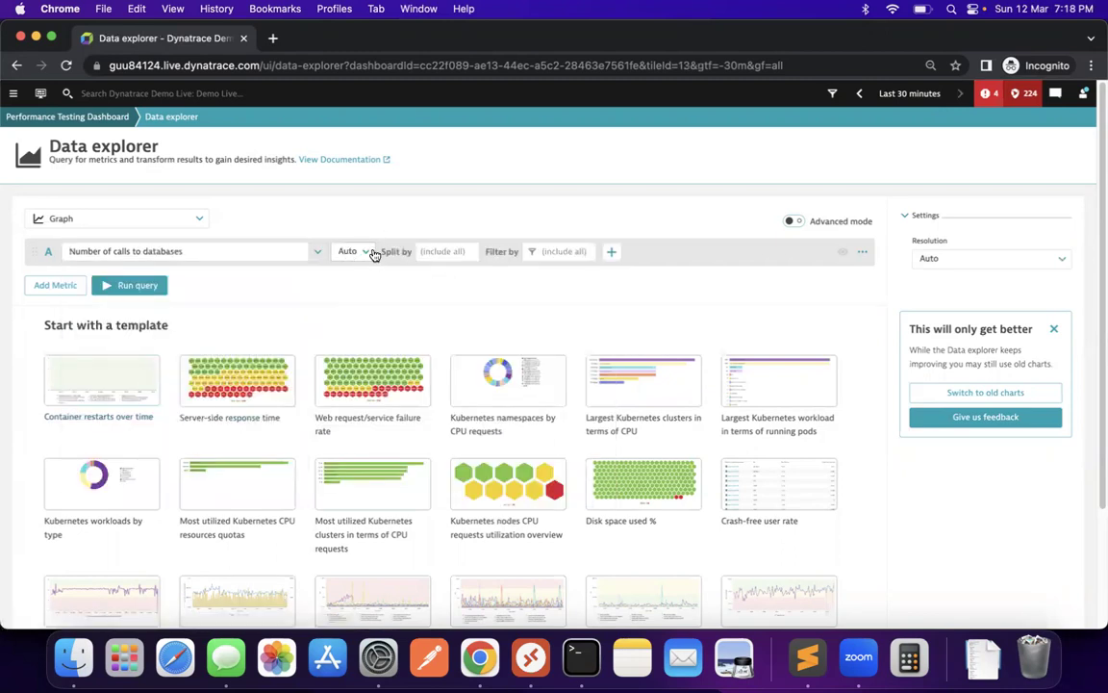
Set the aggregation of Number of calls to databases to Value and split it by Service
left_click(364, 253)
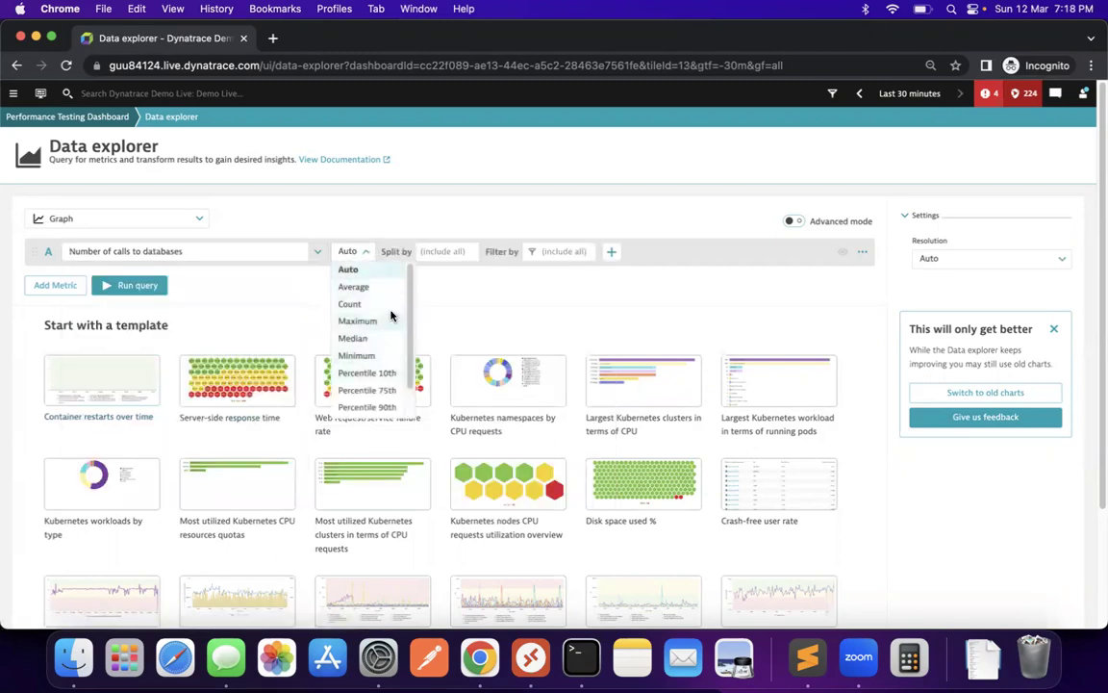
scroll(375, 356, "down", 2)
left_click(363, 408)
left_click(445, 251)
left_click(452, 270)
Filter the Number of calls to databases metric by the service name /Citrix/CredentialWalletService
left_click(604, 252)
left_click(620, 270)
left_click(654, 273)
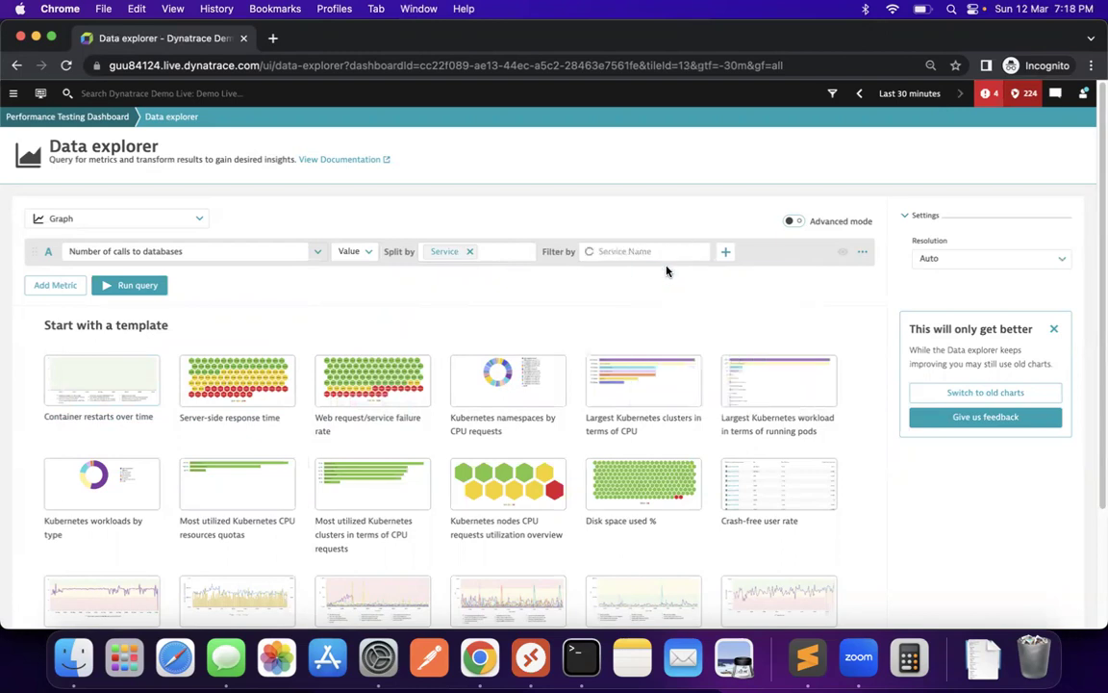
left_click(698, 299)
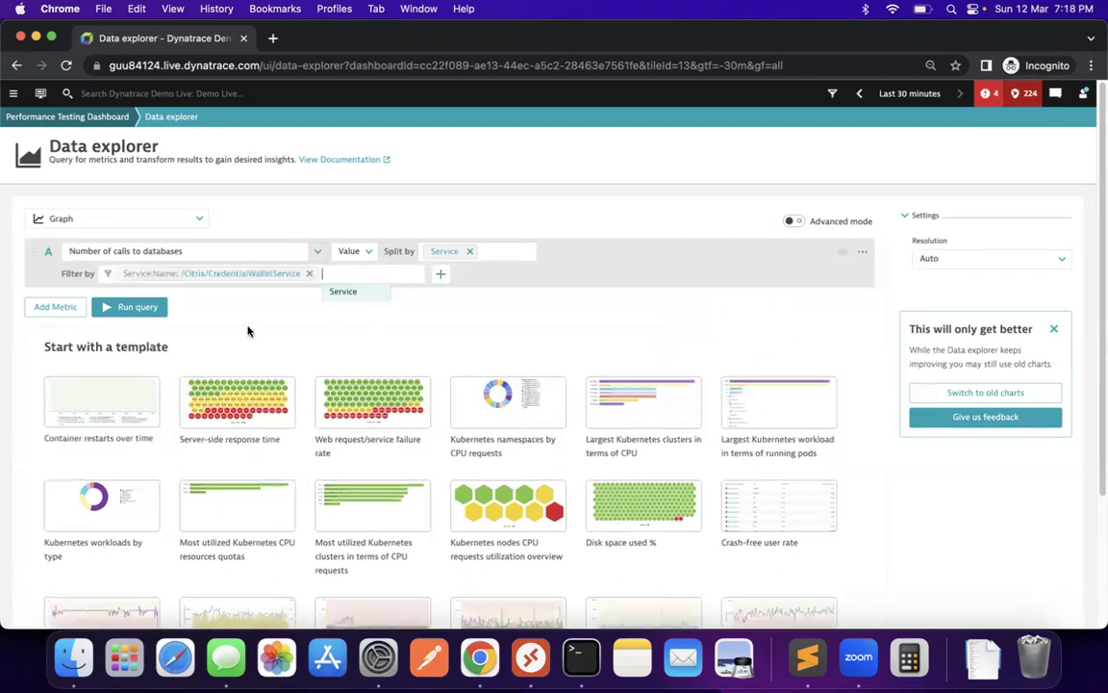
Add a second metric to the query, choosing the service-level Time spent in database calls
left_click(55, 307)
left_click(144, 304)
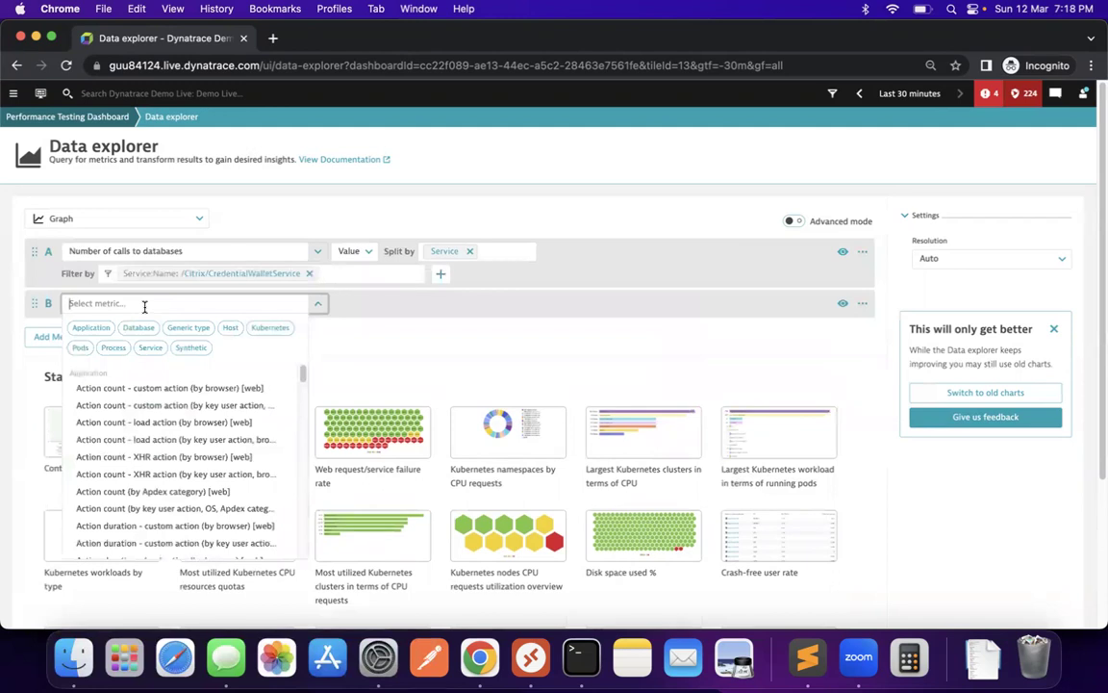
type("time spent")
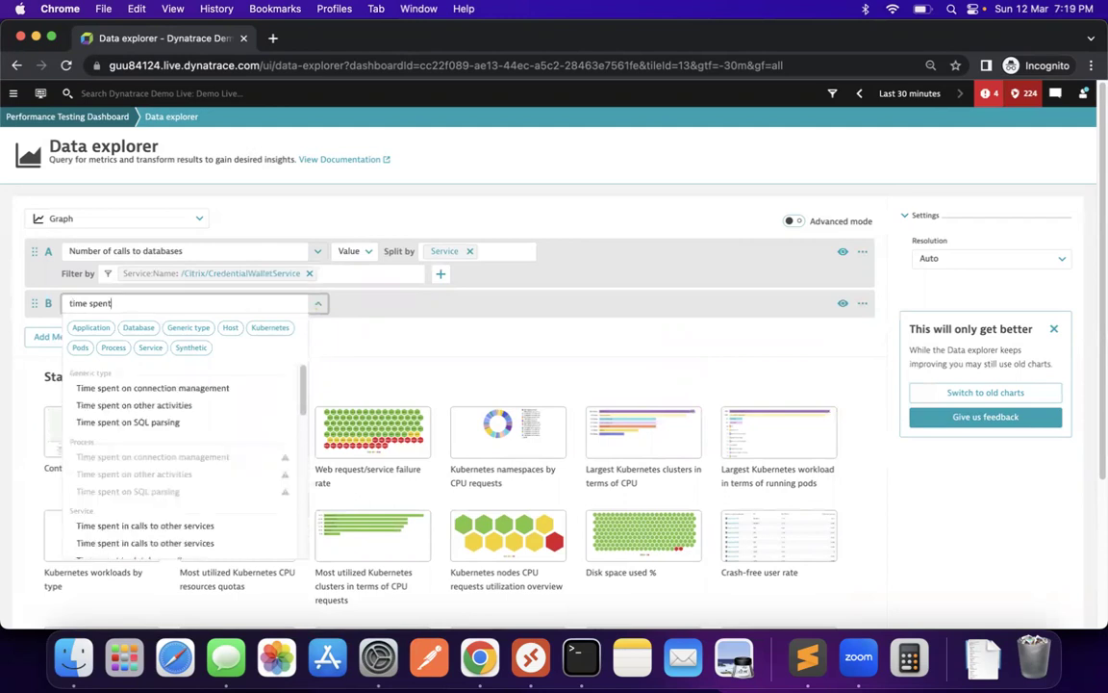
type(" in da")
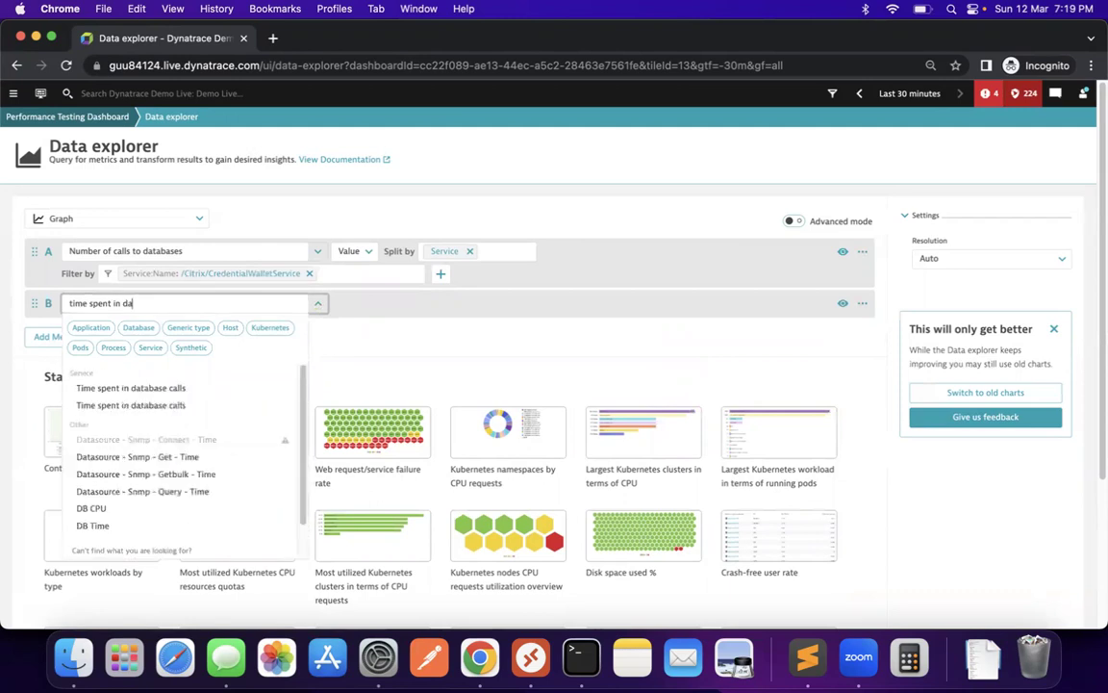
mouse_move(110, 398)
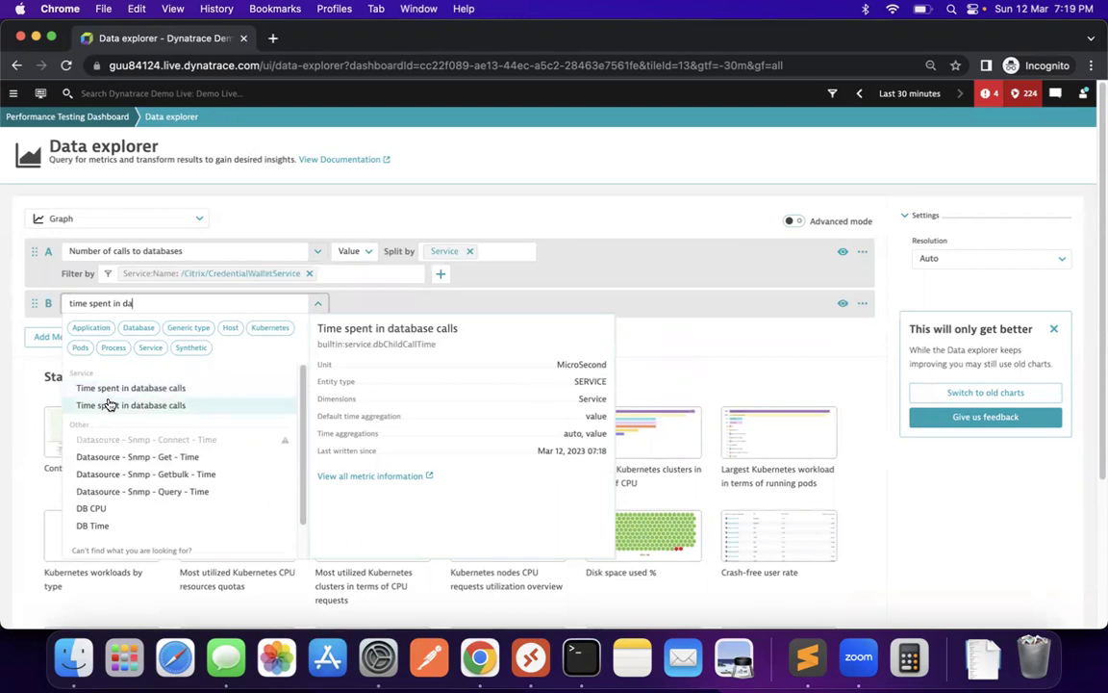
left_click(110, 405)
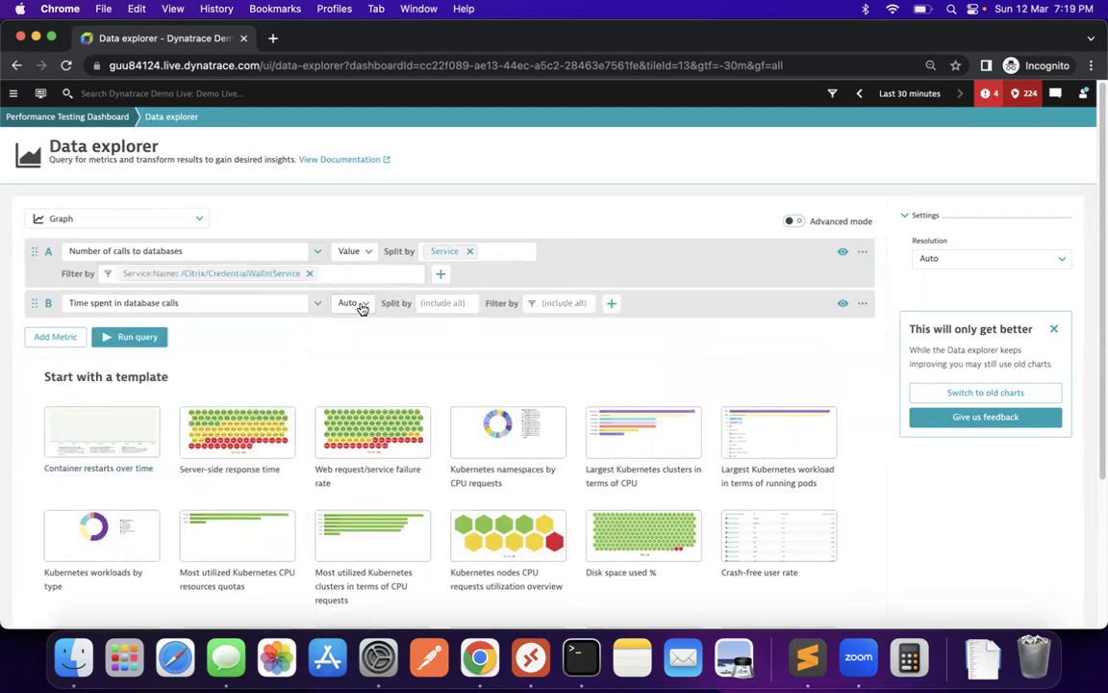
Set the aggregation of Time spent in database calls to Value and split it by Service
left_click(361, 306)
scroll(356, 424, "down", 2)
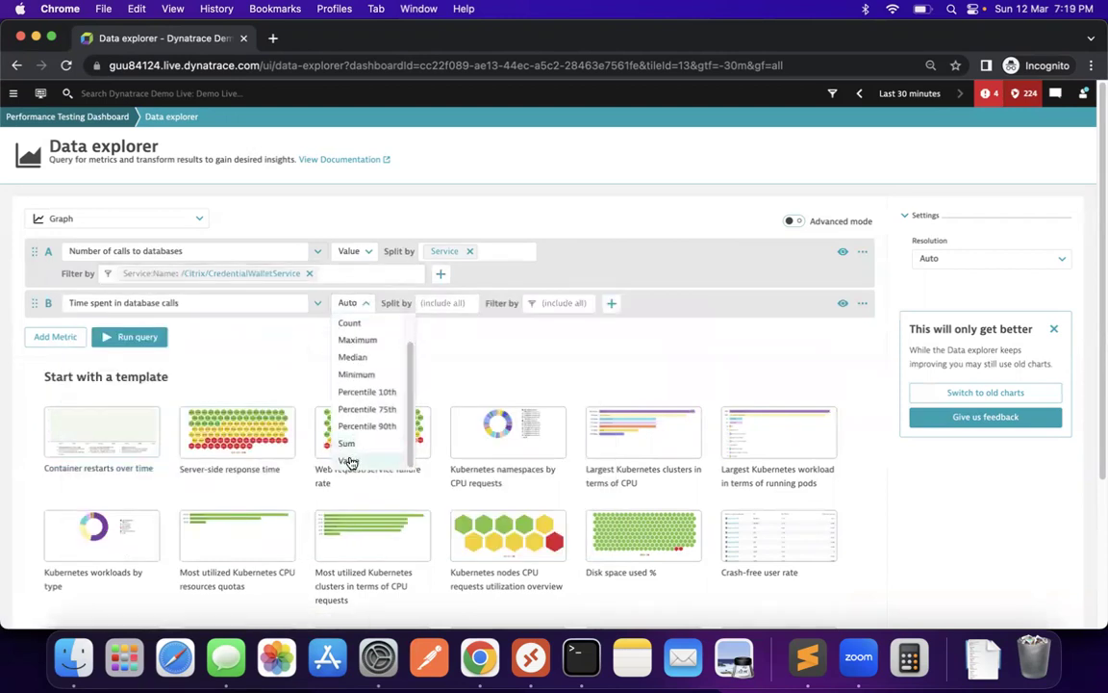
left_click(350, 461)
left_click(443, 303)
left_click(458, 320)
Filter the Time spent in database calls metric by the service name /Citrix/CredentialWalletService
left_click(622, 302)
left_click(618, 321)
left_click(637, 319)
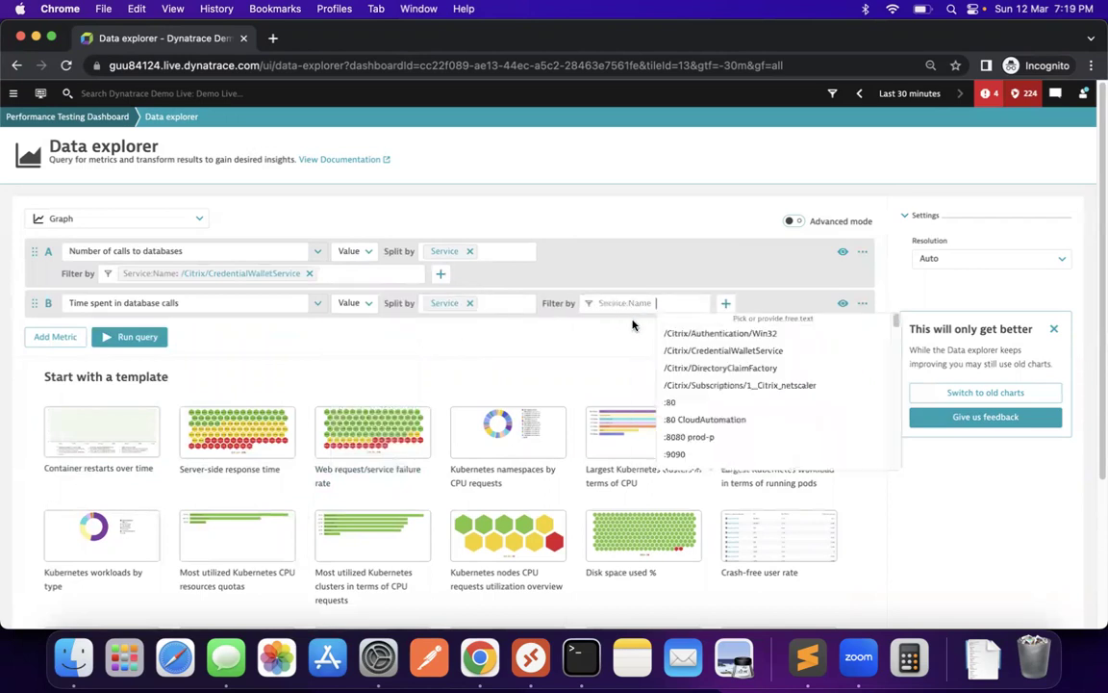
left_click(729, 351)
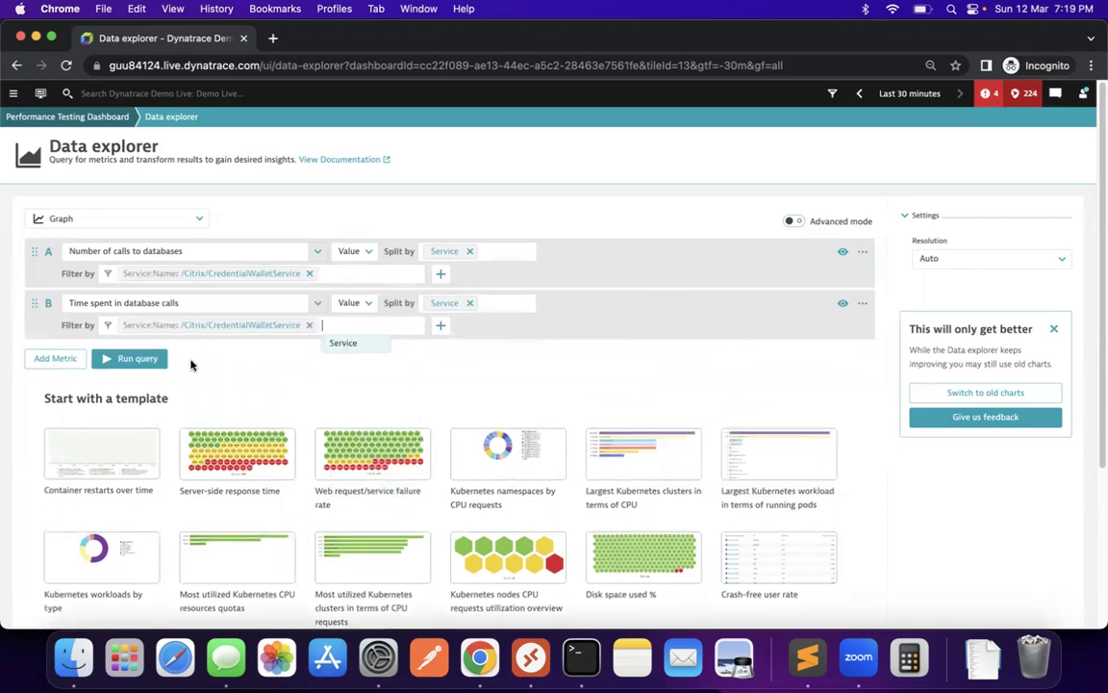
Run the query for both database metrics and change the visualization to Top list
left_click(135, 359)
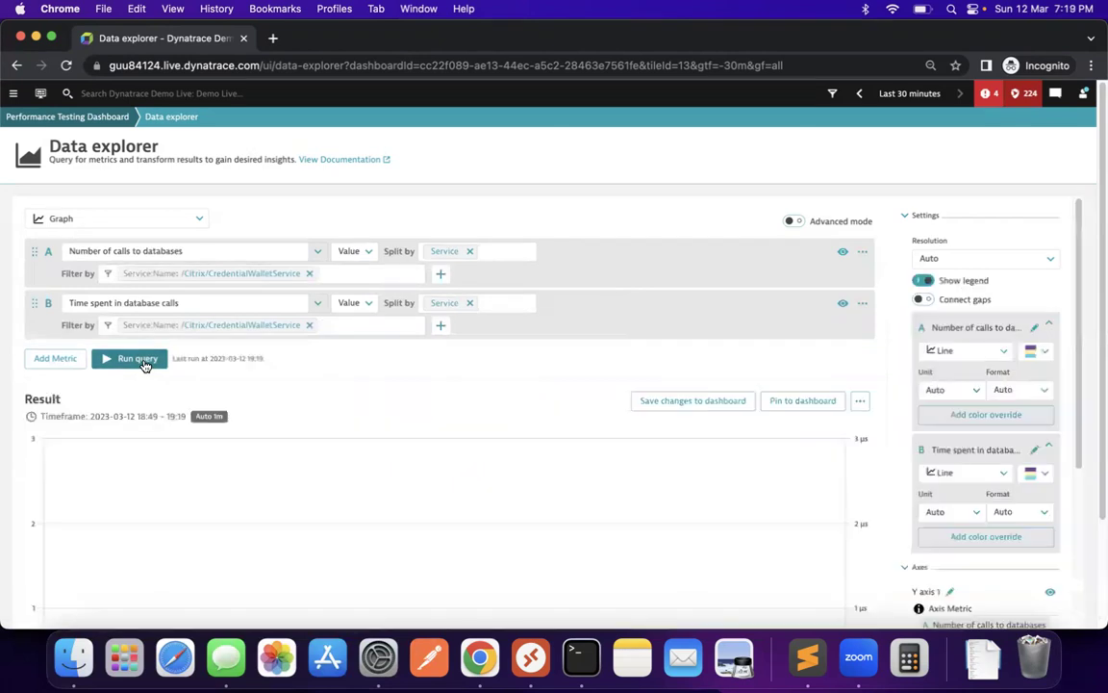
left_click(176, 224)
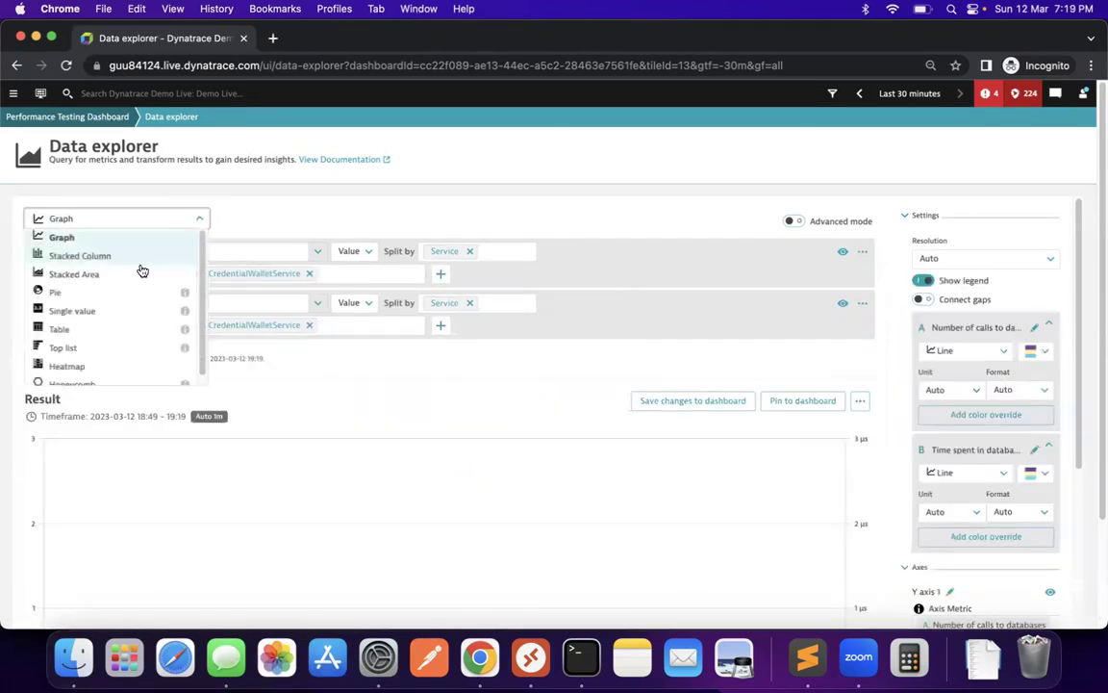
left_click(89, 347)
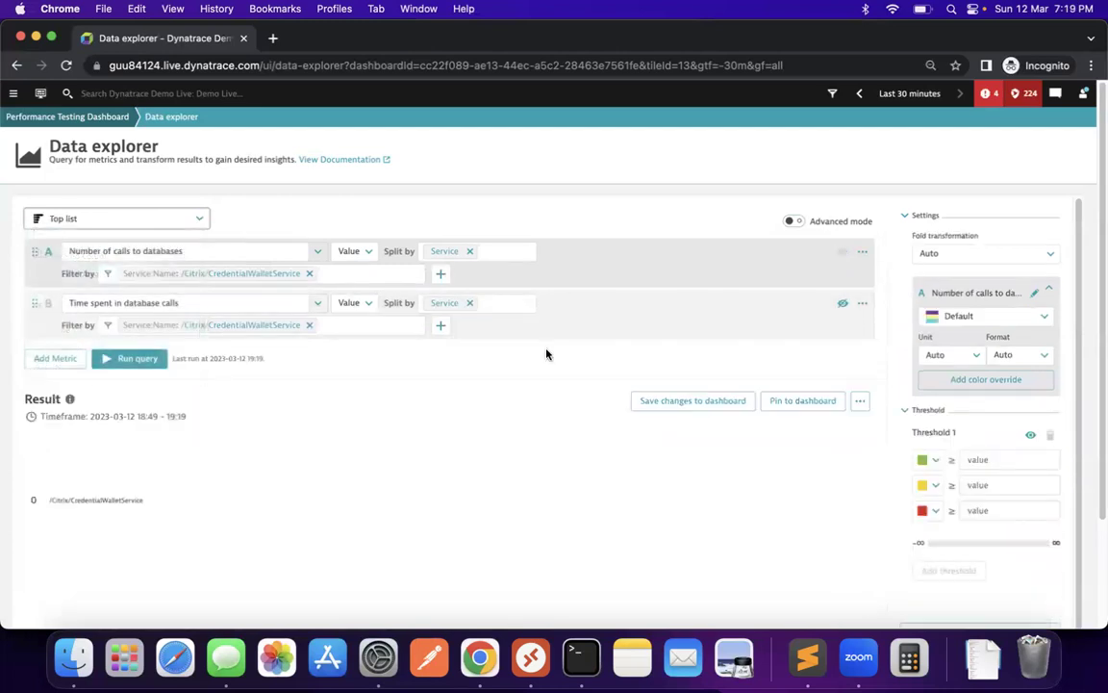
Change the visualization to Table and select the Last 30 minutes timeframe
left_click(175, 222)
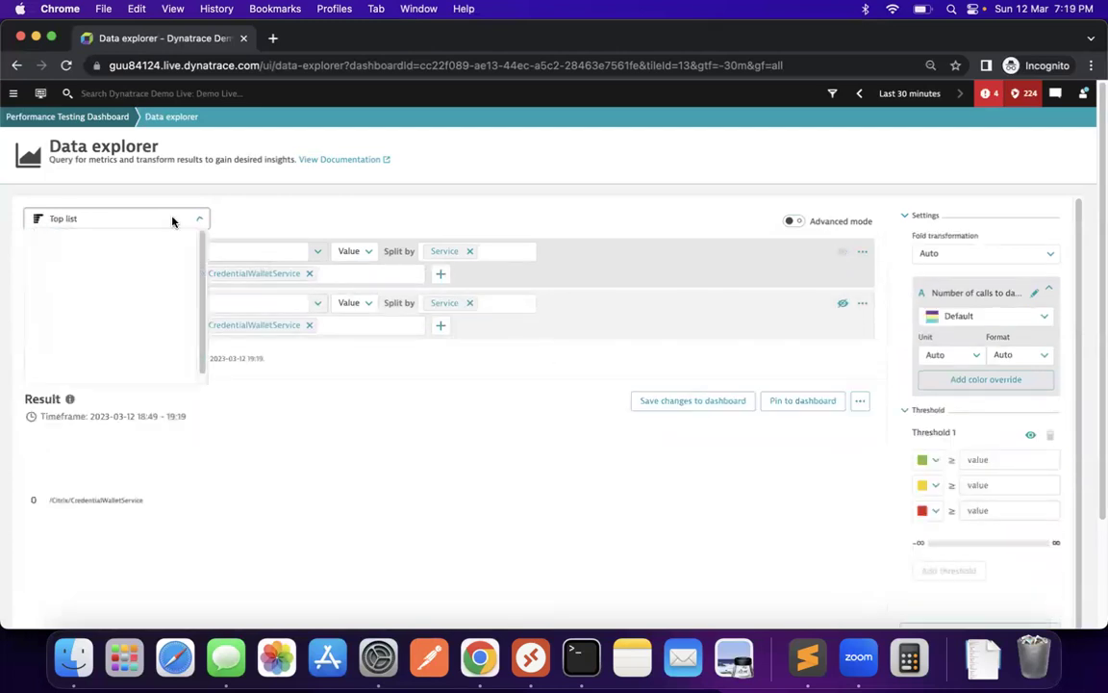
left_click(85, 330)
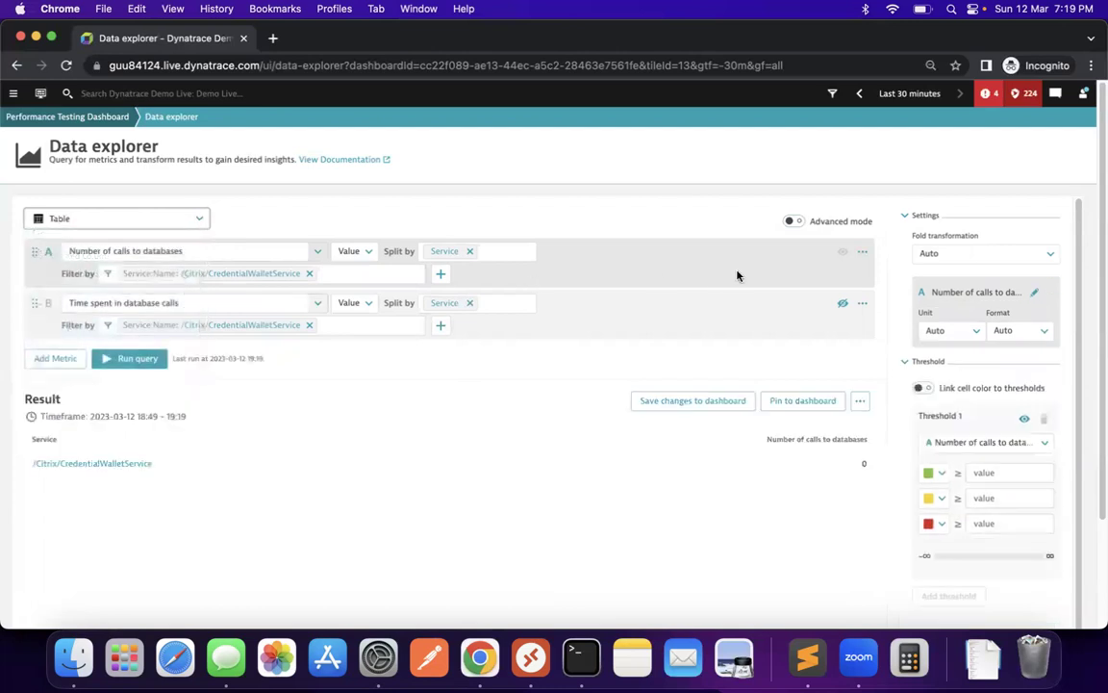
left_click(904, 93)
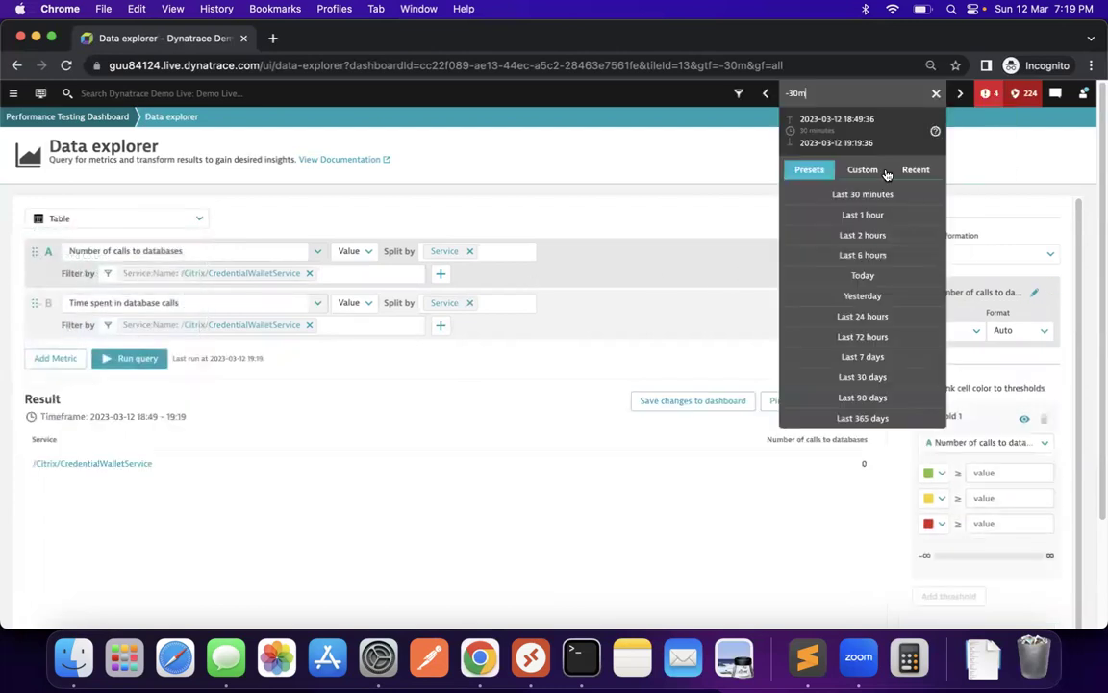
left_click(883, 195)
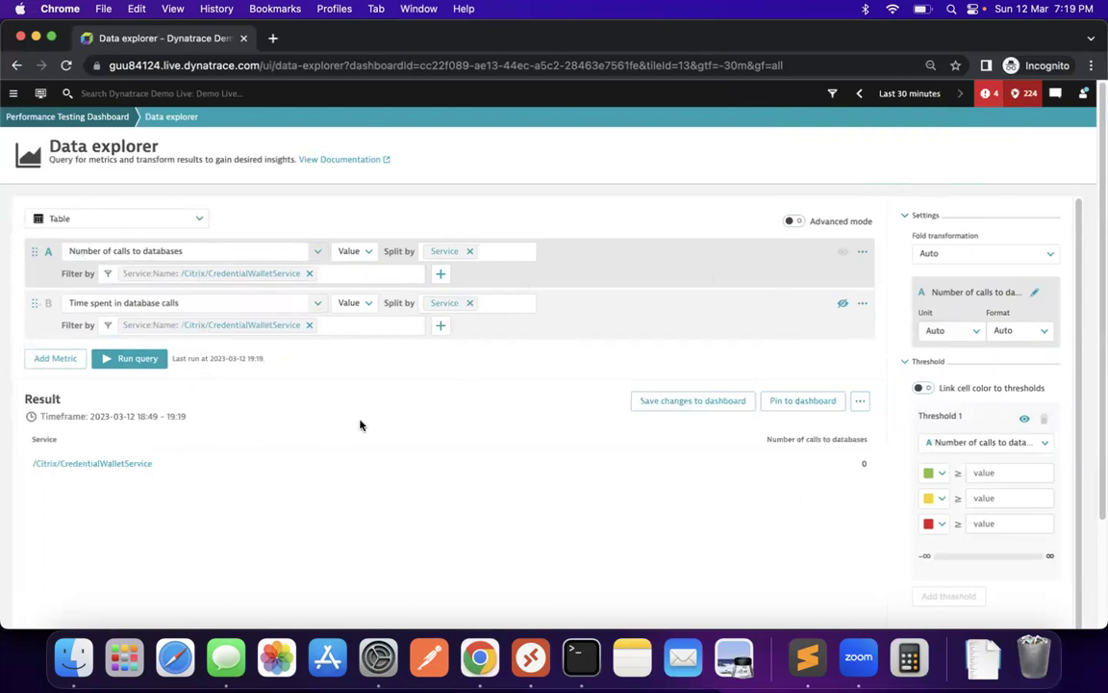
Remove the service name filters from both database metrics, rerun the query, and save the changes to the dashboard
left_click(308, 325)
left_click(309, 273)
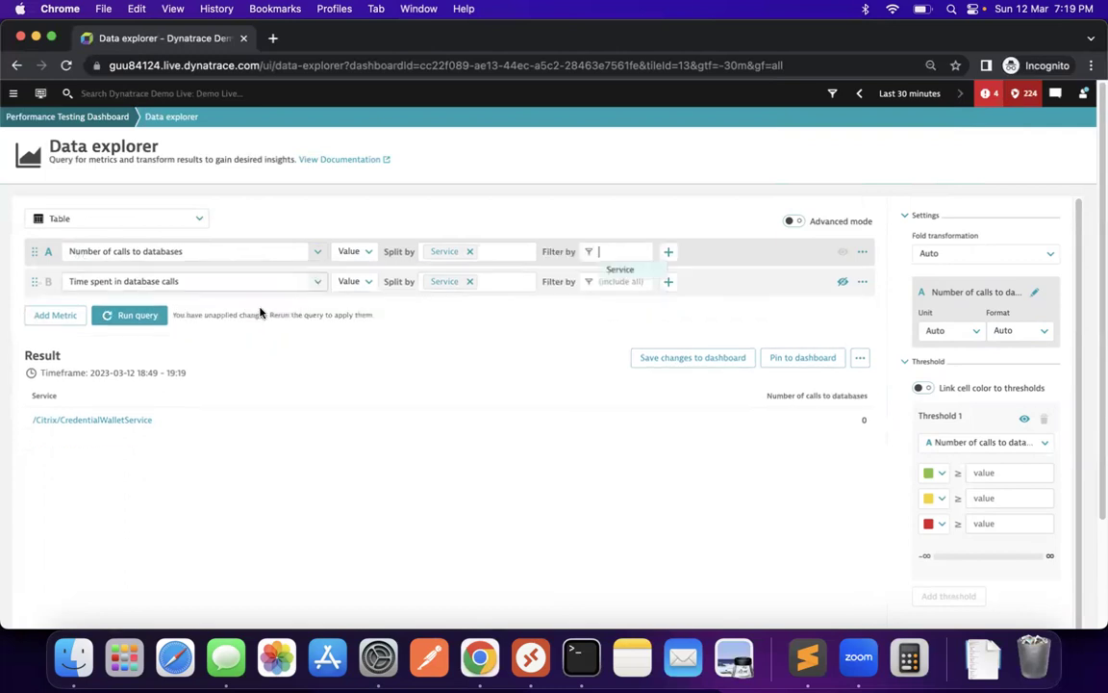
left_click(140, 319)
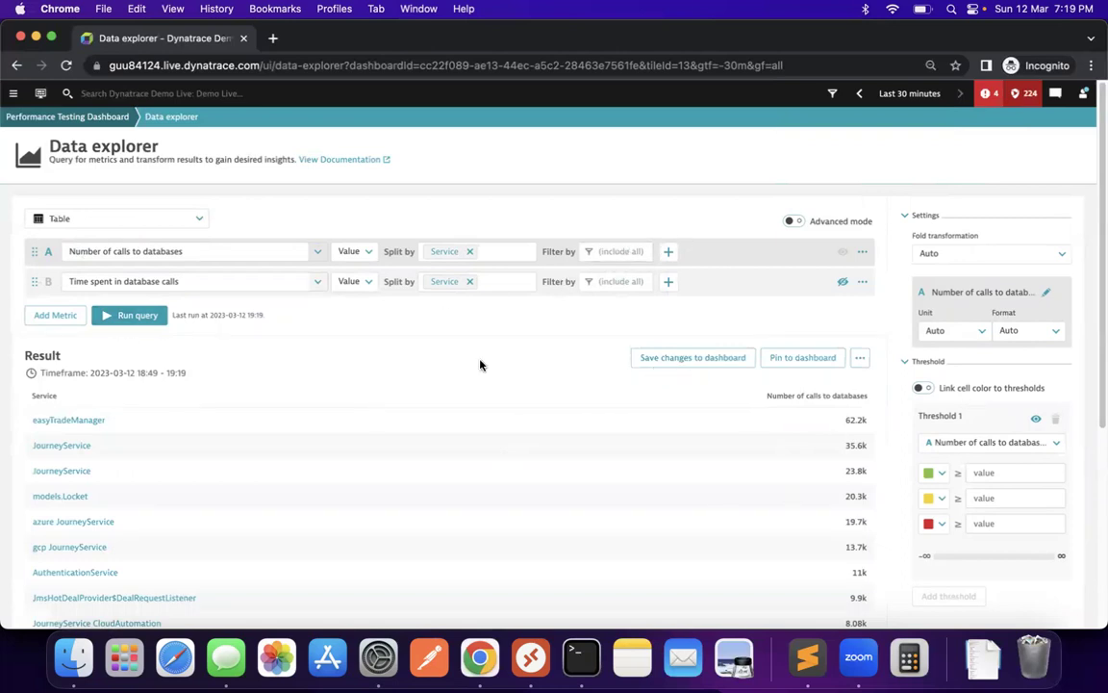
left_click(691, 360)
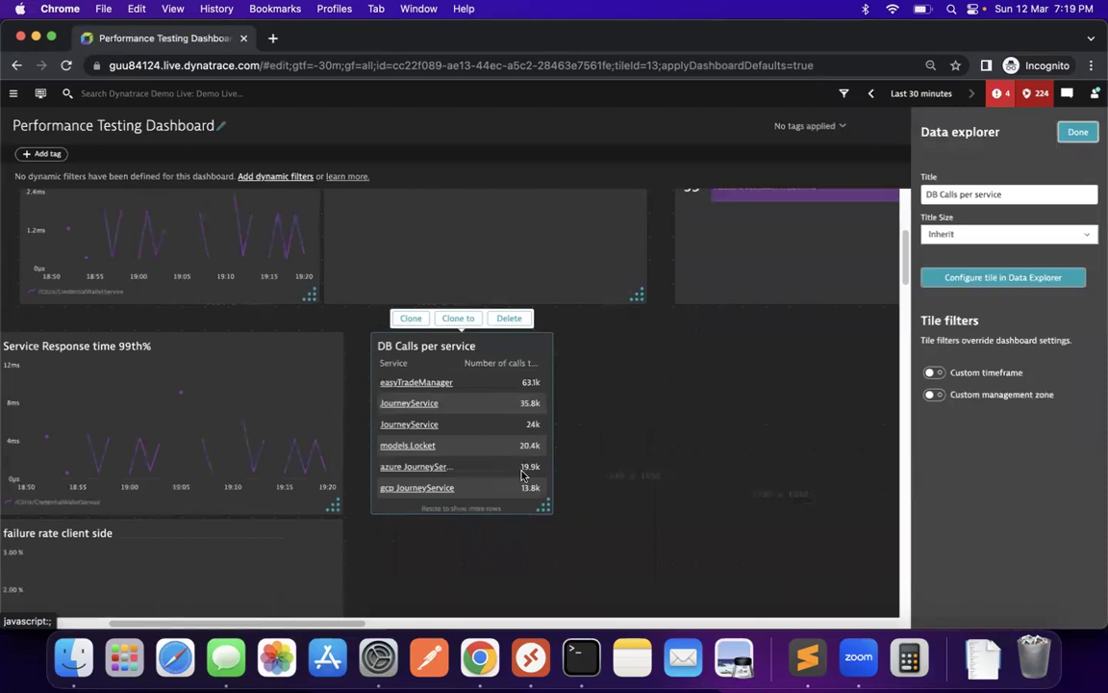
Enlarge the DB Calls per service tile in width and height so it shows more service rows
left_click_drag(544, 510, 893, 620)
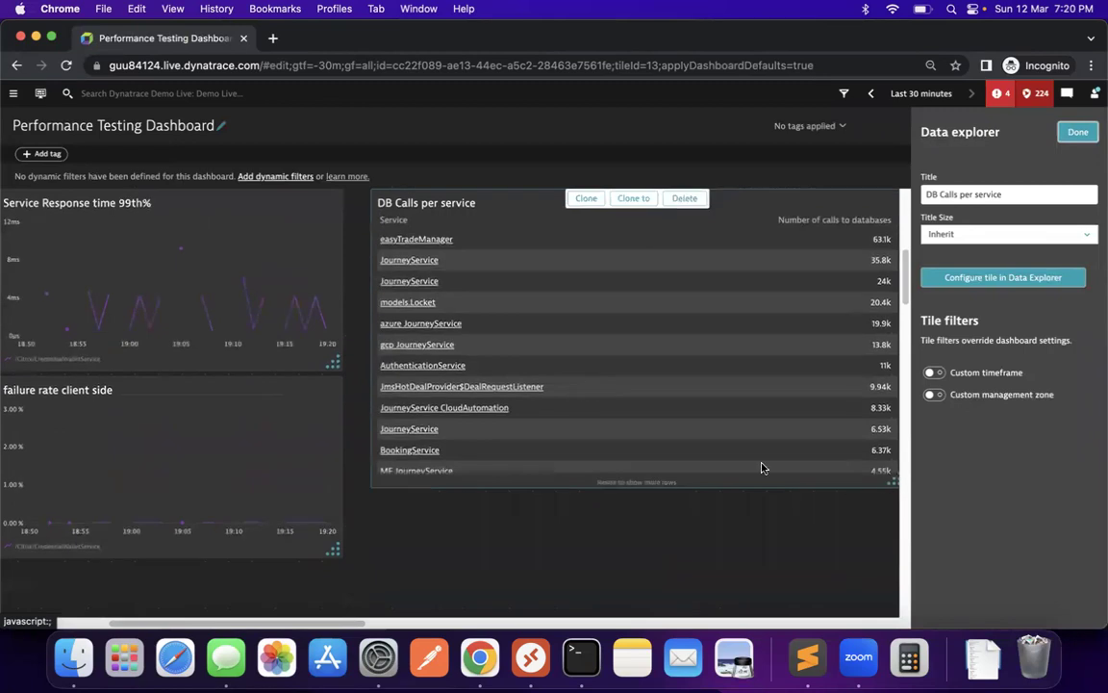
left_click_drag(252, 623, 270, 626)
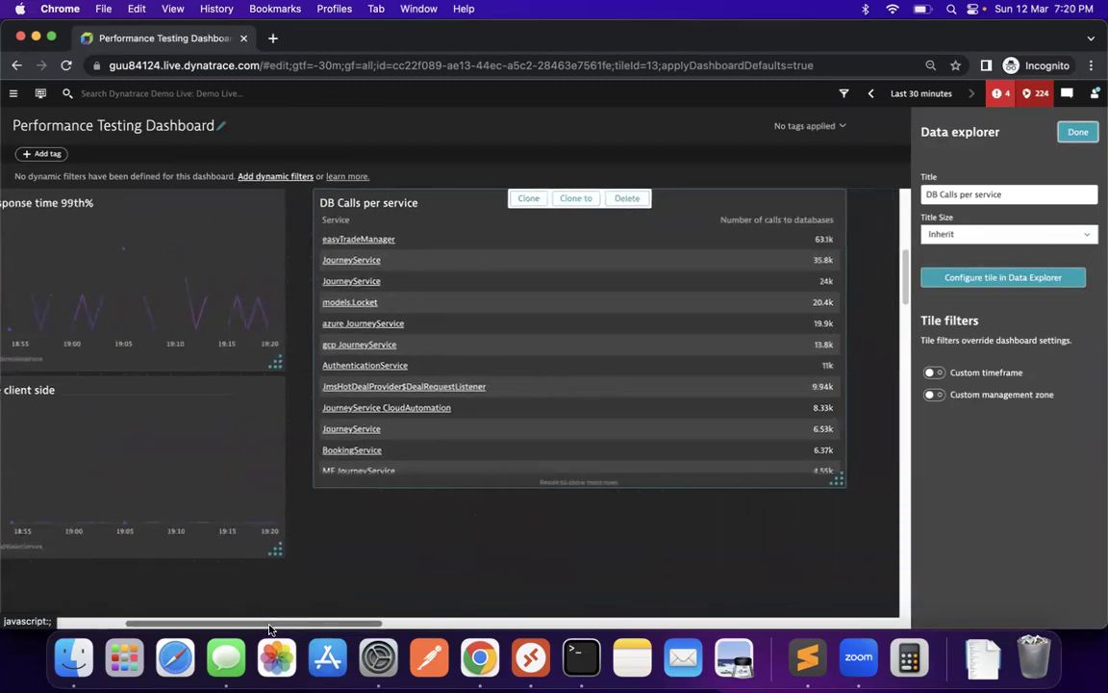
left_click_drag(836, 477, 827, 564)
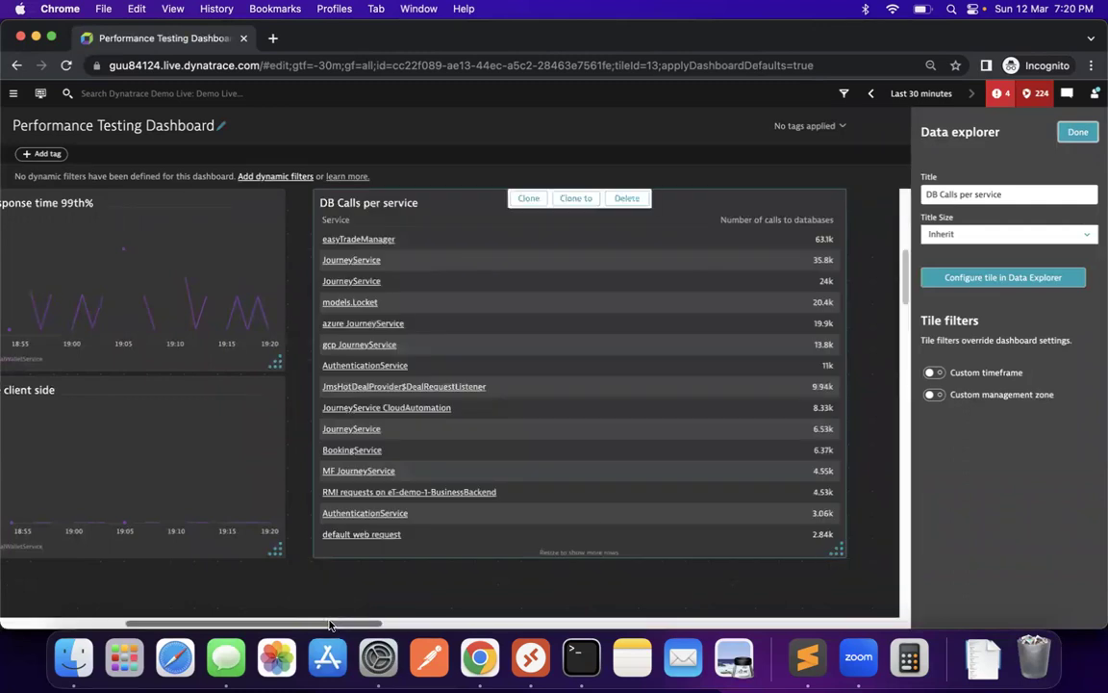
Review all the dashboard tiles, from CPU and memory utilization to the error, response time, failure rate and database call tiles
scroll(329, 626, "right", 3)
scroll(466, 463, "down", 3)
scroll(466, 465, "up", 8)
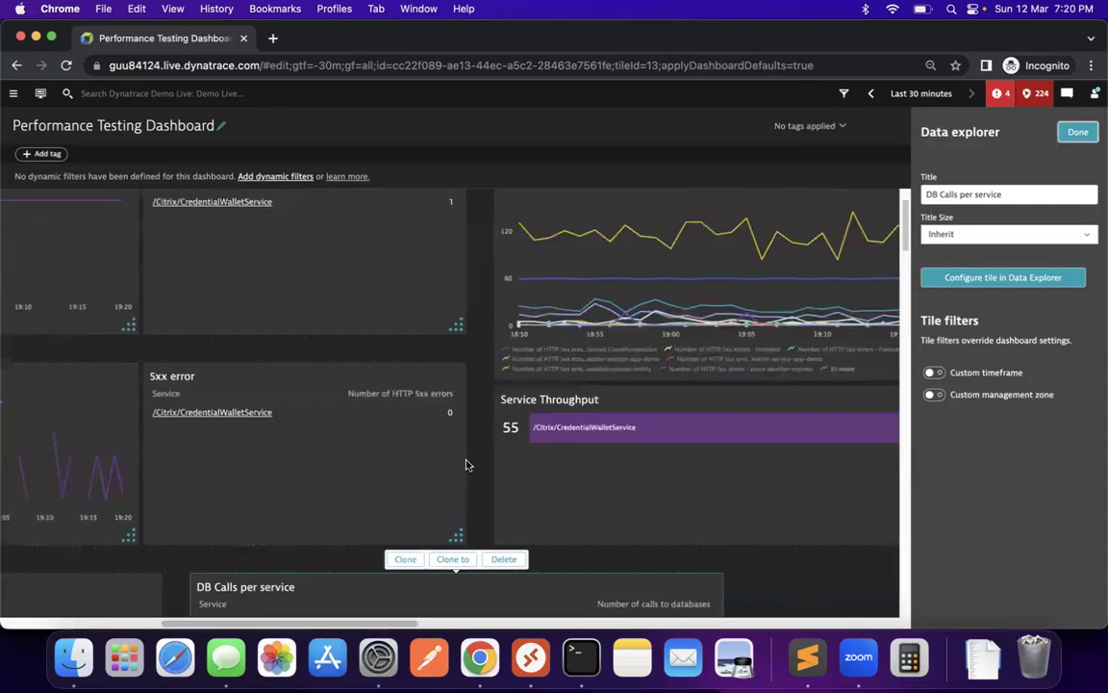
scroll(465, 464, "up", 2)
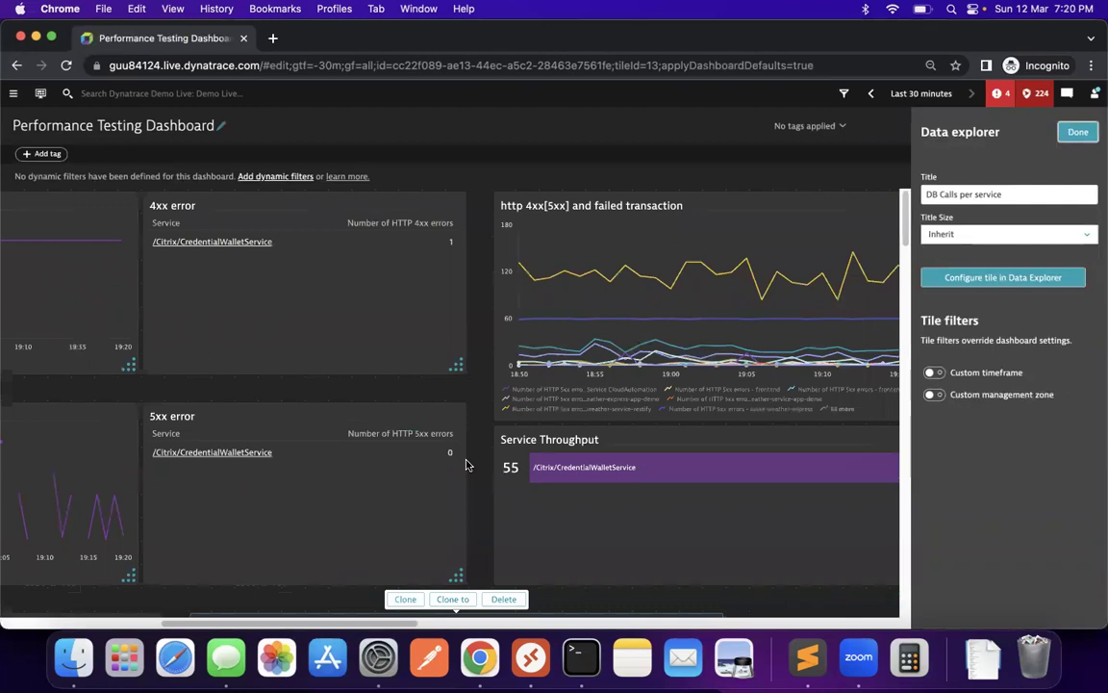
scroll(344, 493, "left", 6)
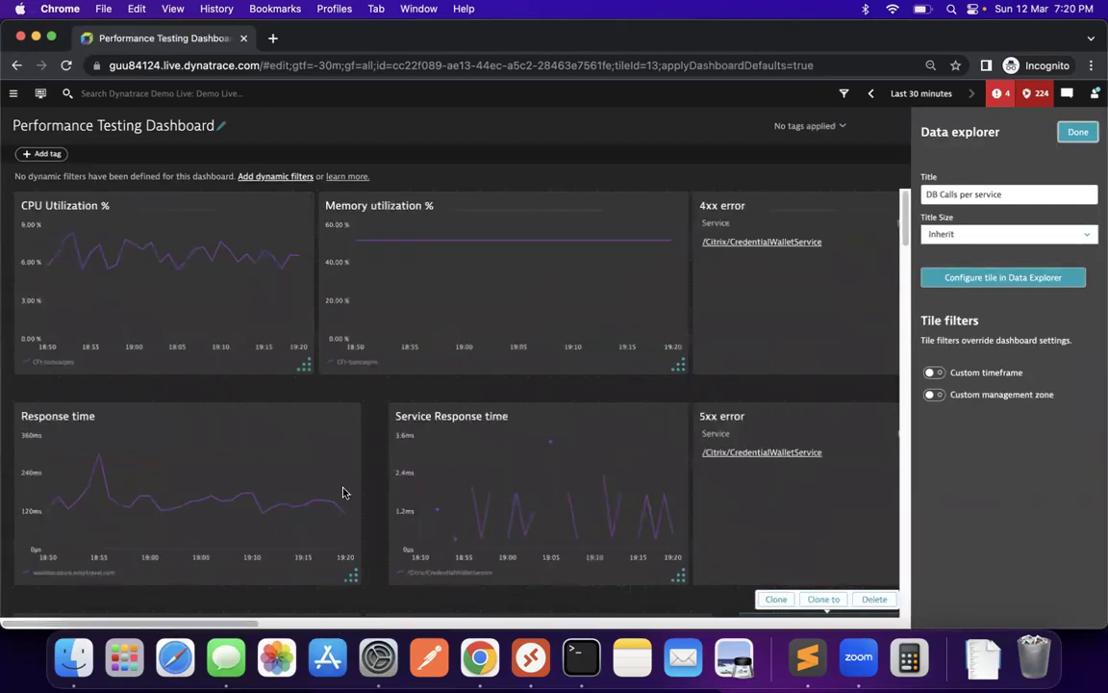
scroll(343, 493, "down", 3)
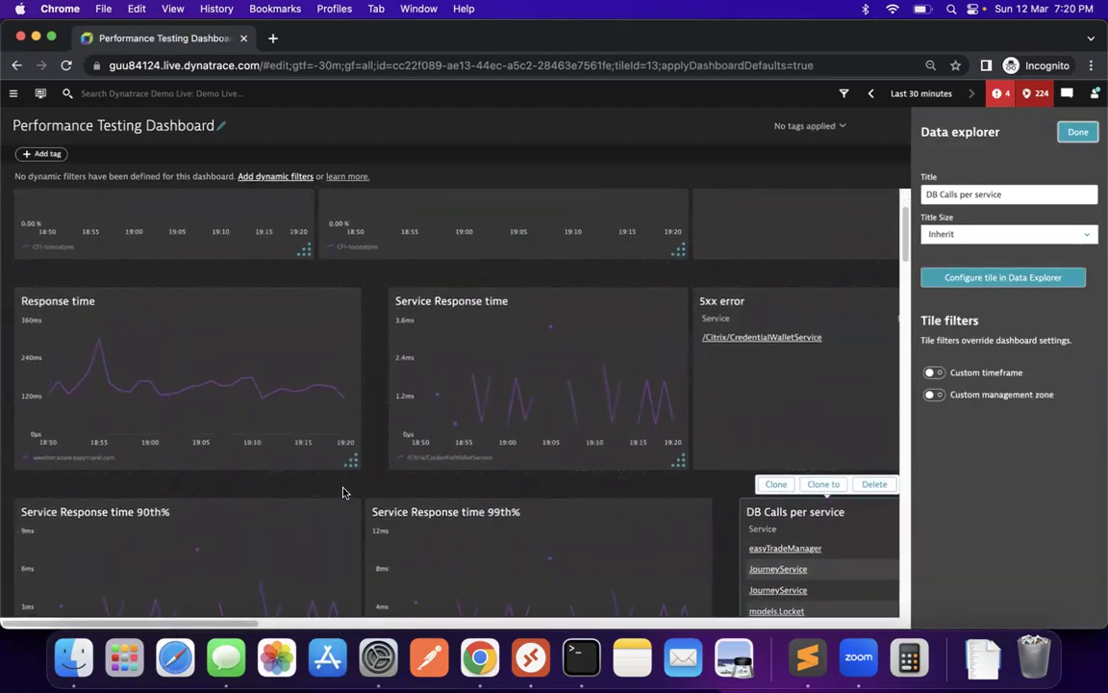
scroll(343, 493, "down", 4)
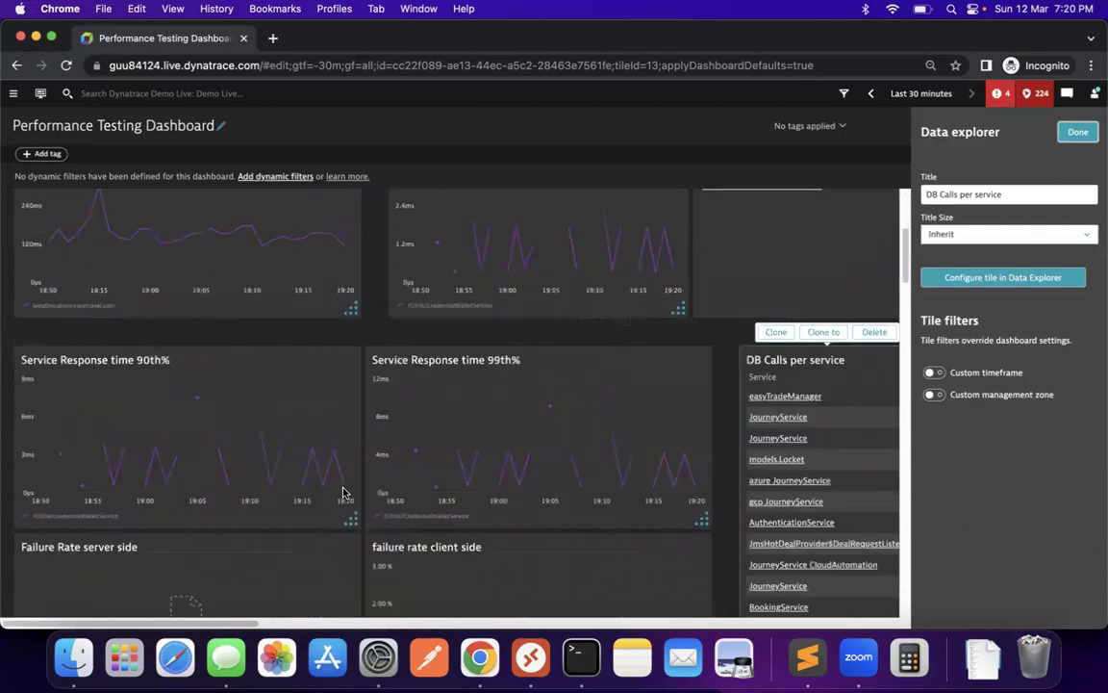
scroll(343, 492, "down", 8)
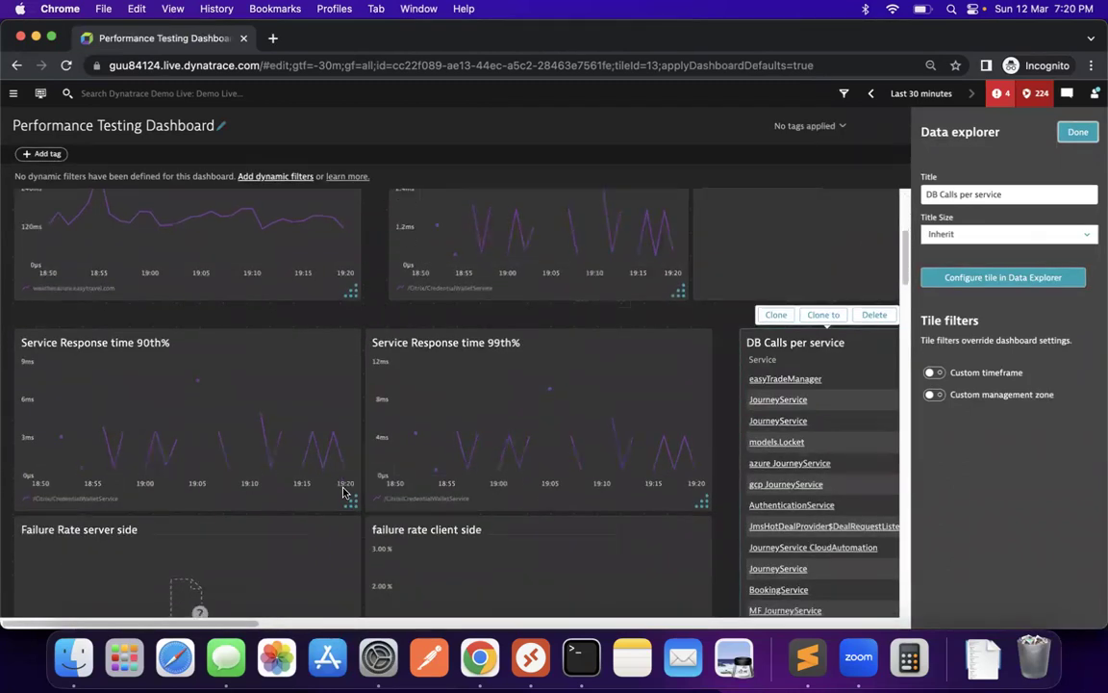
scroll(344, 493, "up", 3)
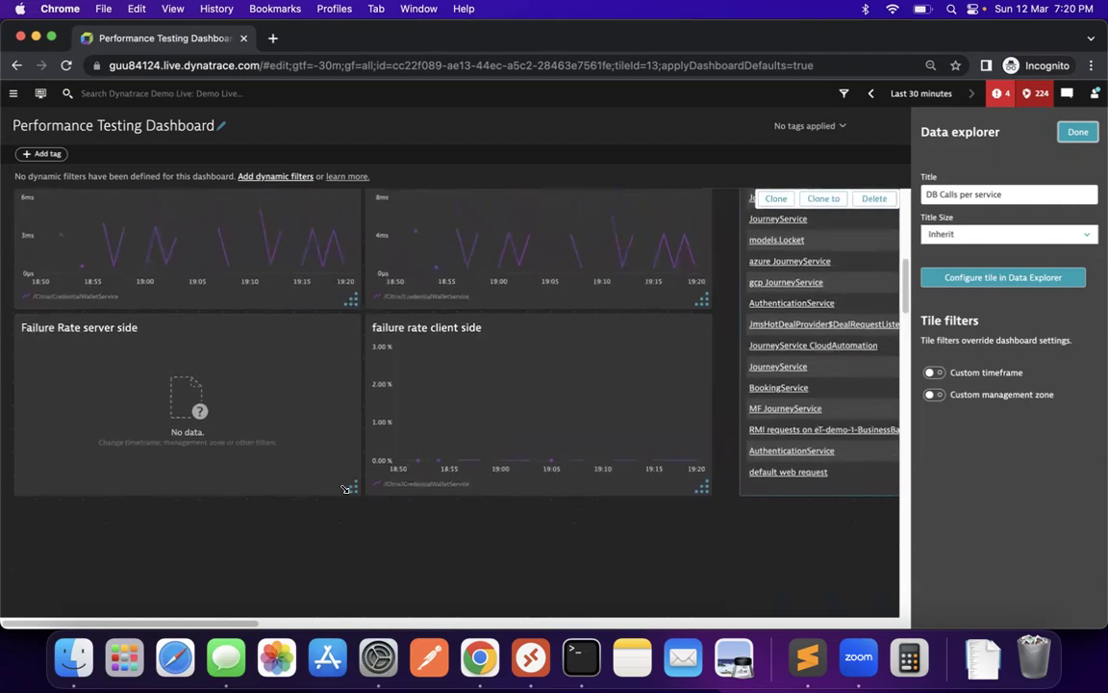
scroll(346, 488, "up", 12)
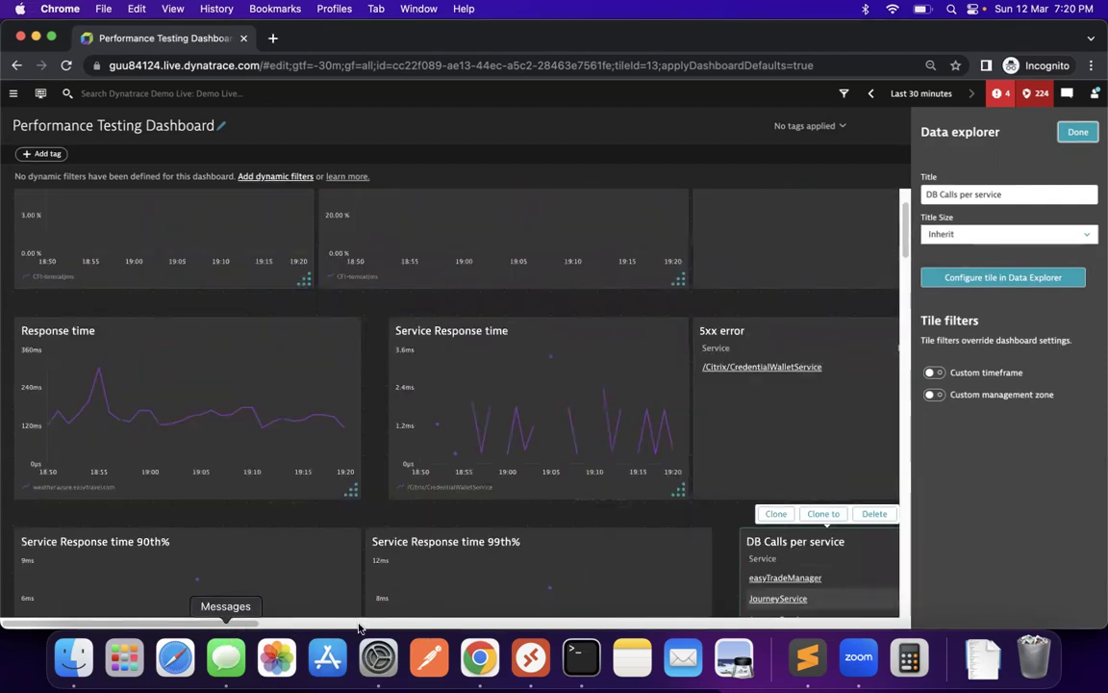
Deselect the database calls tile and add a Graph tile beside the http 4xx[5xx] and failed transaction chart
left_click_drag(213, 625, 473, 629)
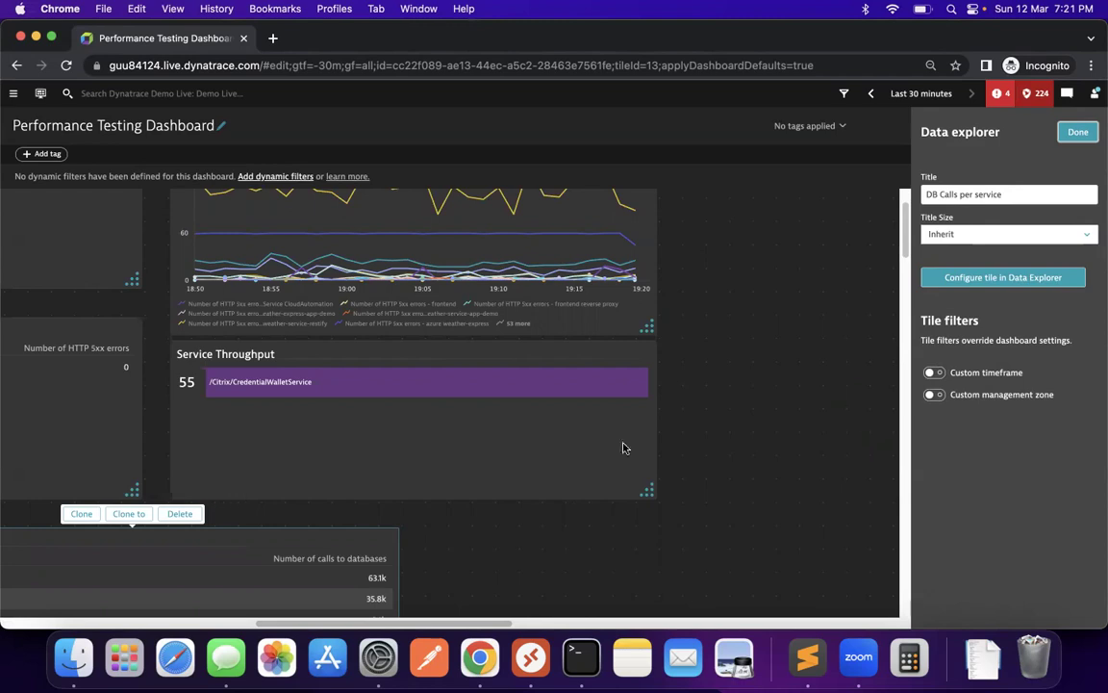
left_click(745, 361)
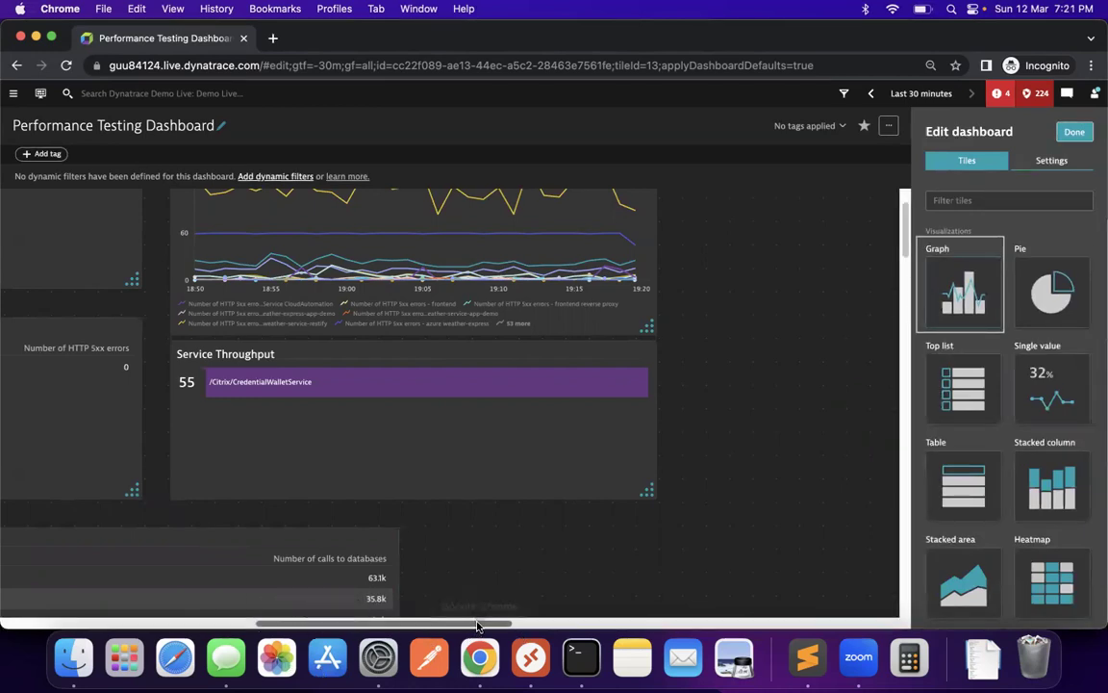
scroll(514, 623, "right", 4)
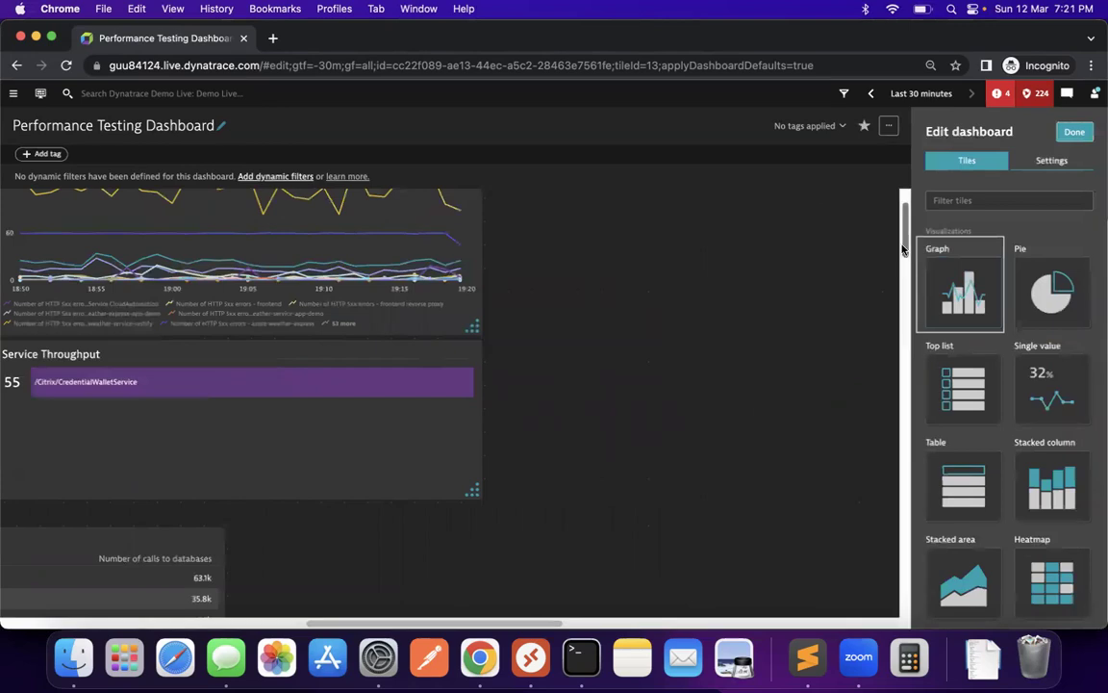
left_click_drag(903, 229, 905, 217)
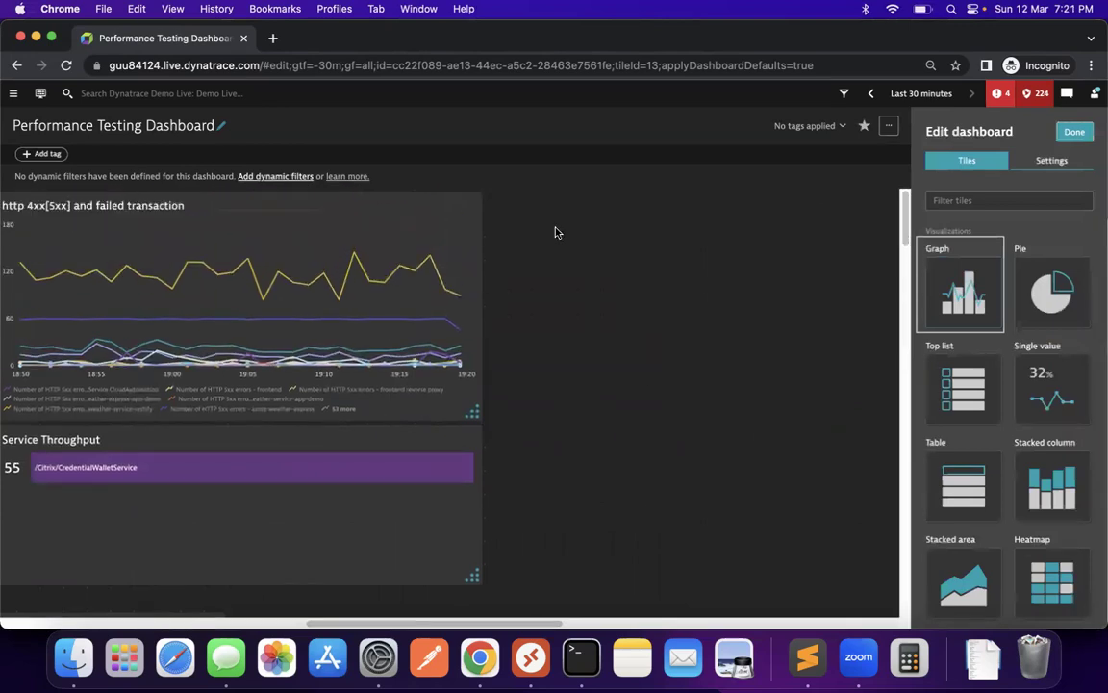
left_click_drag(970, 272, 572, 290)
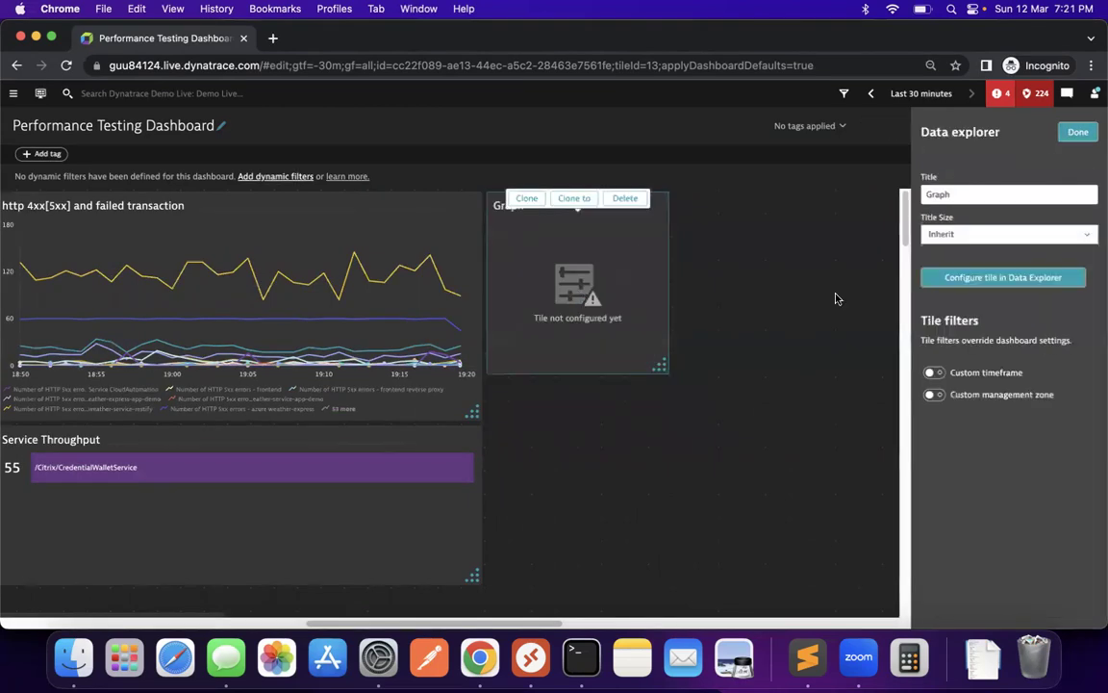
Title the new Graph tile "Sum CPU time per svc"
key("BackSpace")
key("BackSpace")
key("BackSpace")
key("BackSpace")
key("BackSpace")
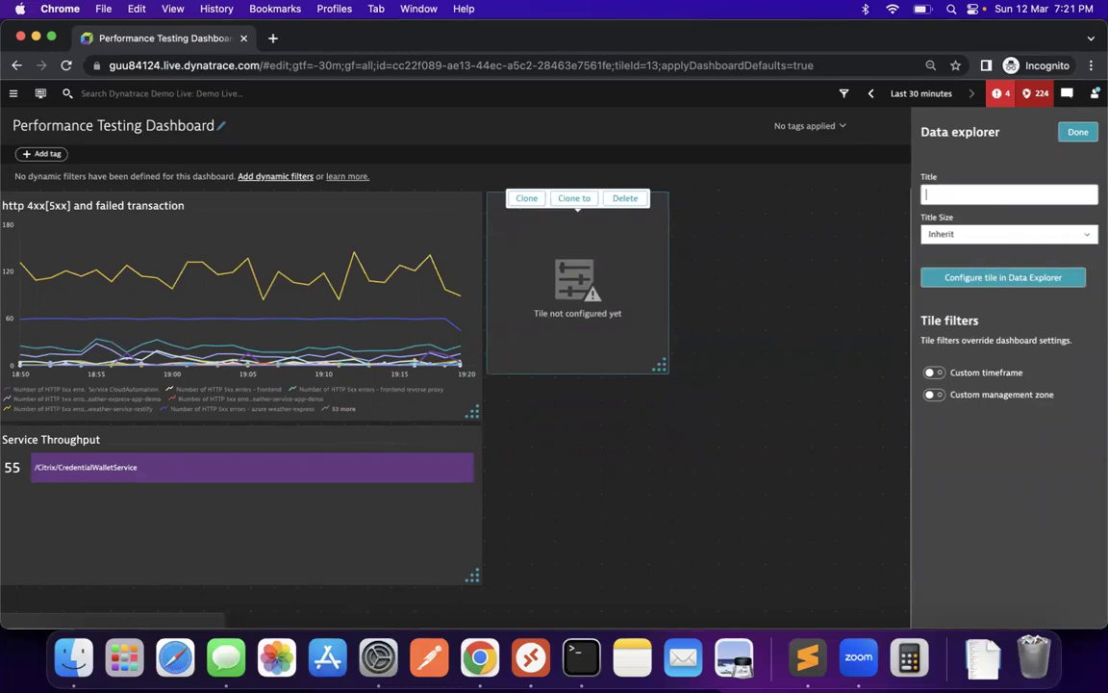
type("SL")
key("BackSpace")
type("um")
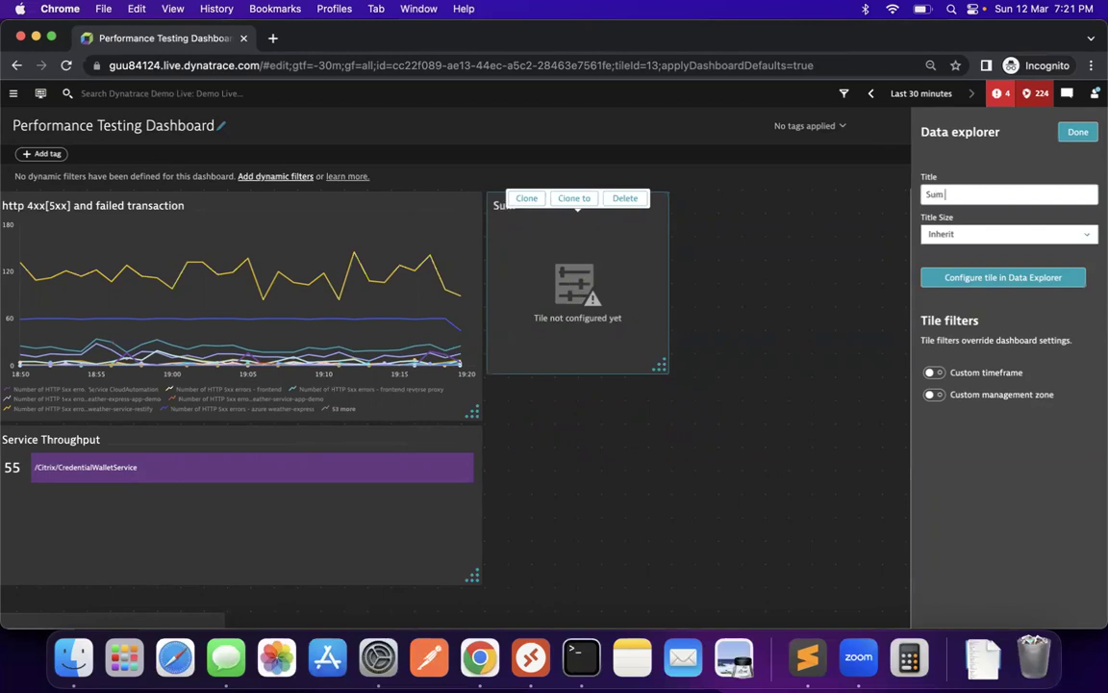
type(" CPU time per svc")
Configure the tile in Data Explorer with the CPU time metric from the Service category
left_click(1003, 277)
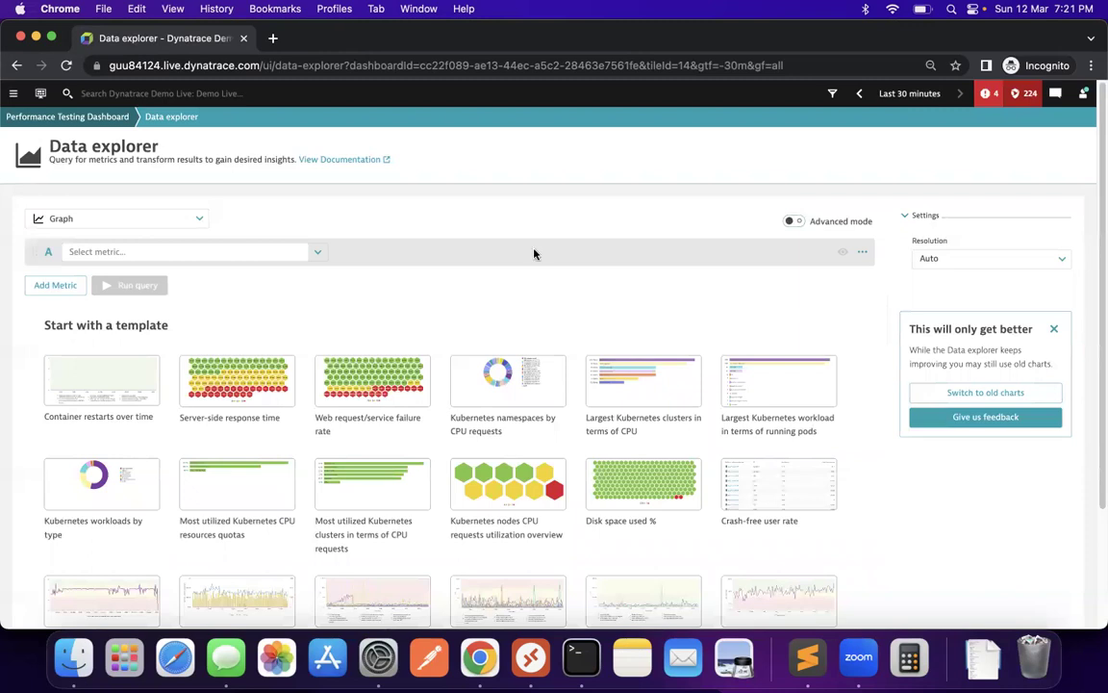
left_click(243, 251)
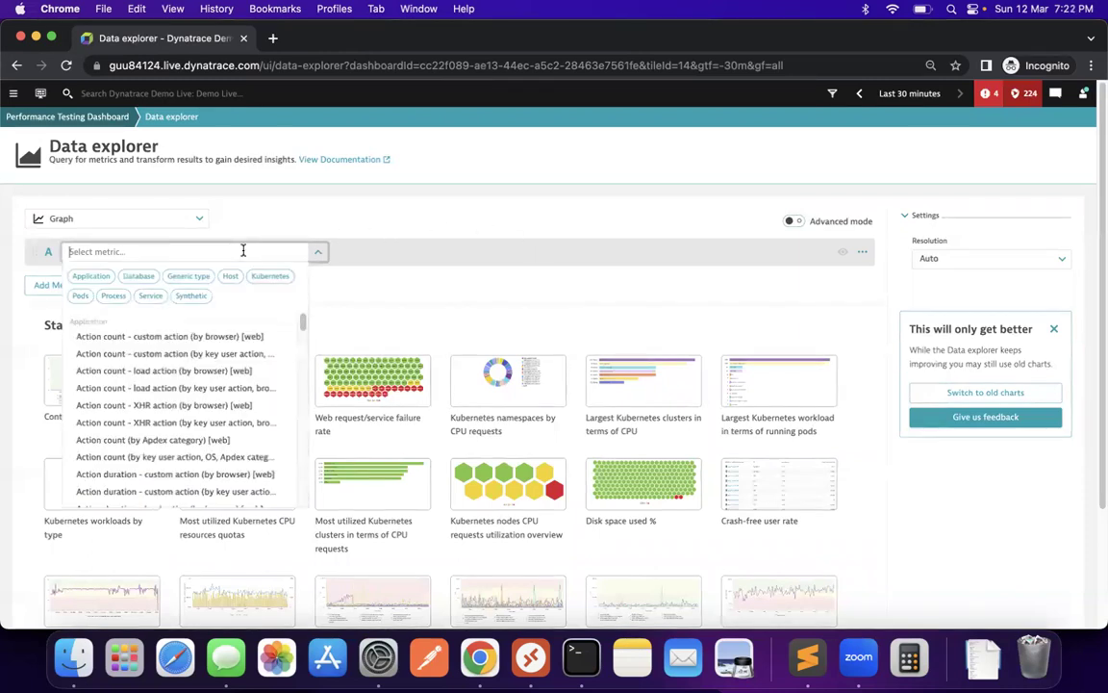
type("cp")
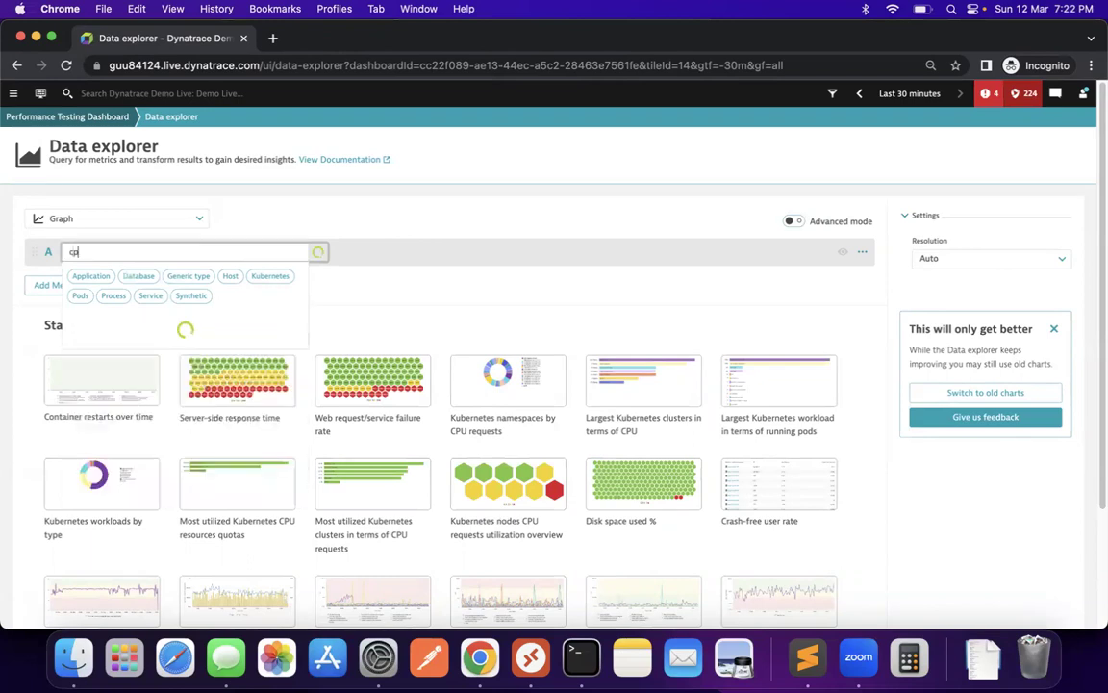
type("u time")
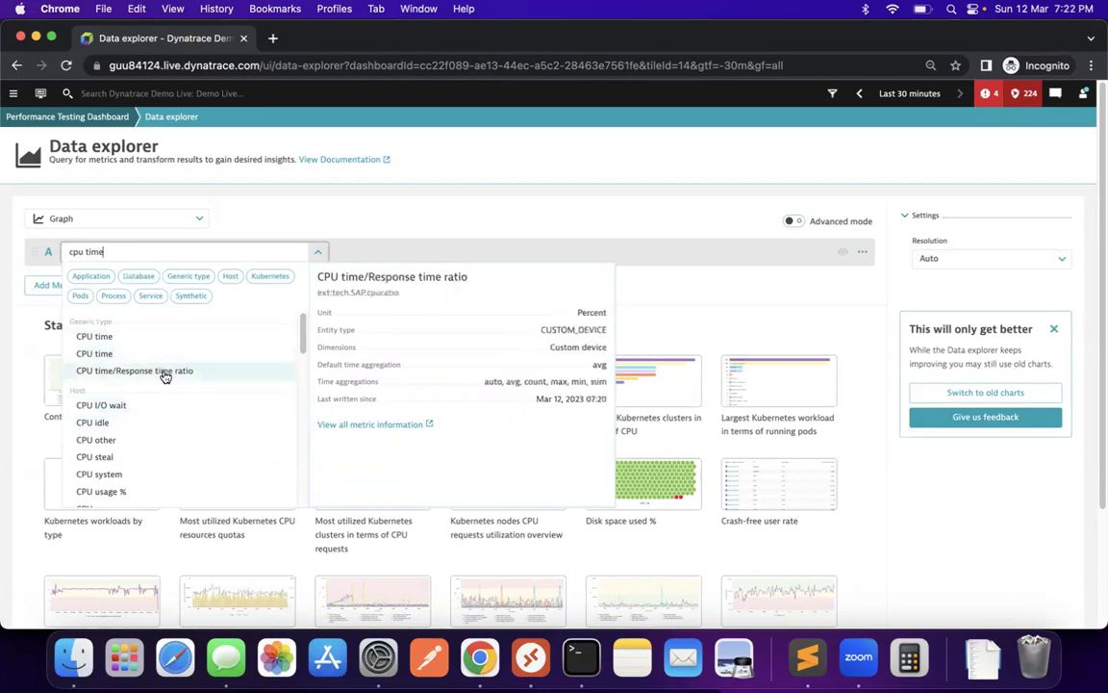
left_click_drag(302, 330, 292, 471)
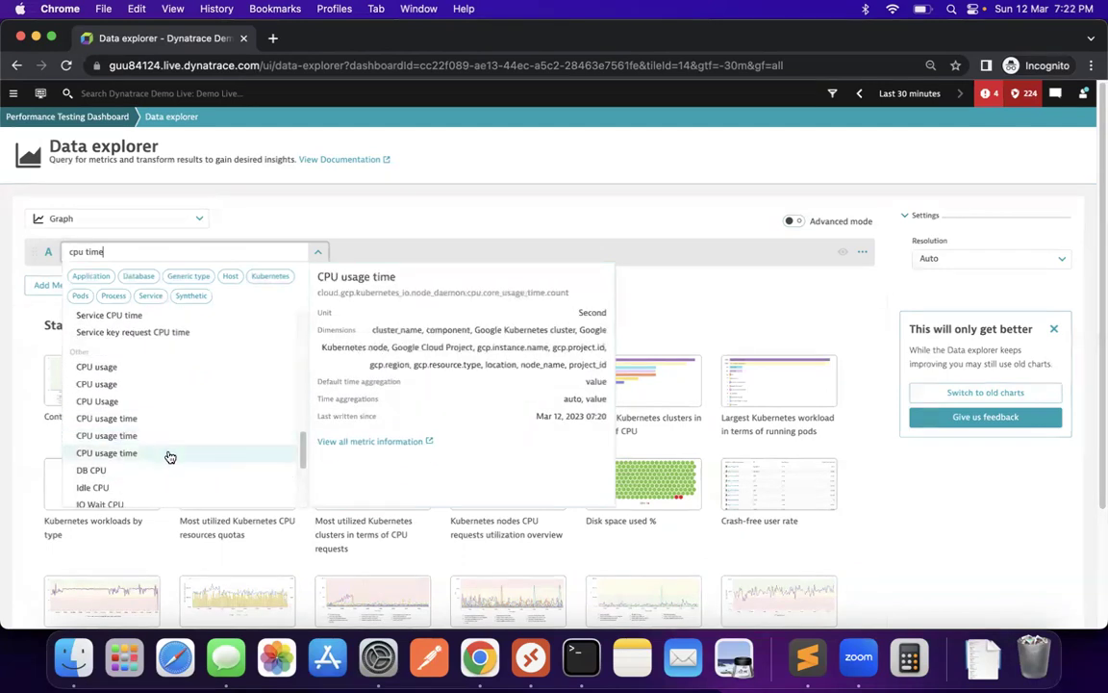
scroll(152, 412, "up", 3)
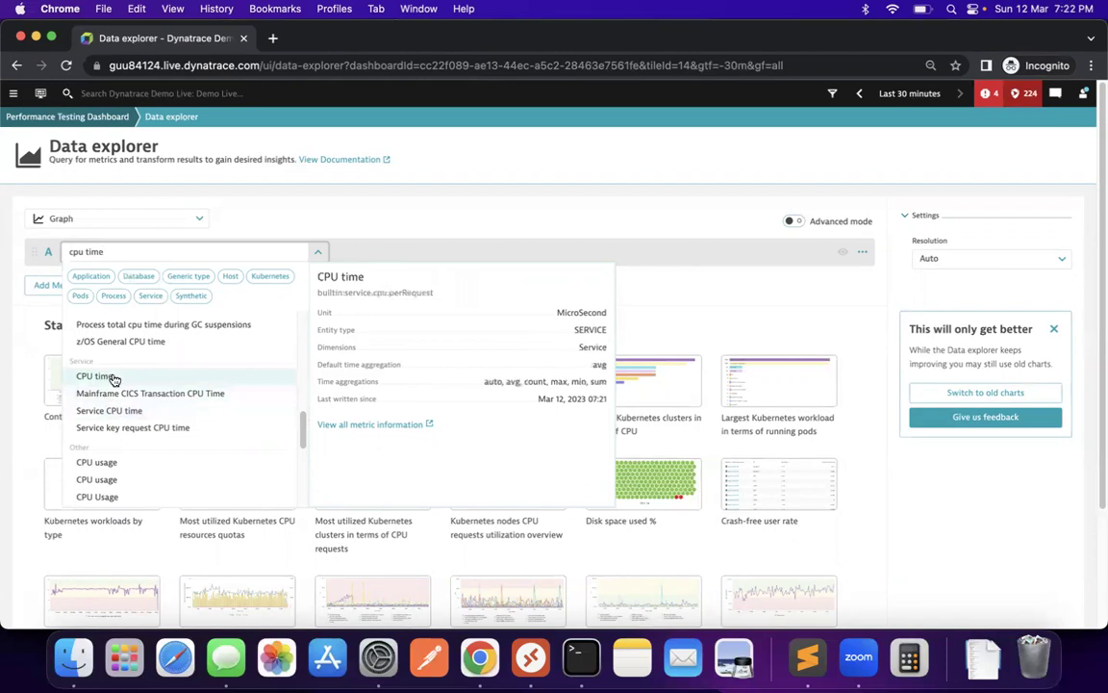
left_click(110, 377)
Set the aggregation of the CPU time metric to Sum and split it by Service
left_click(455, 253)
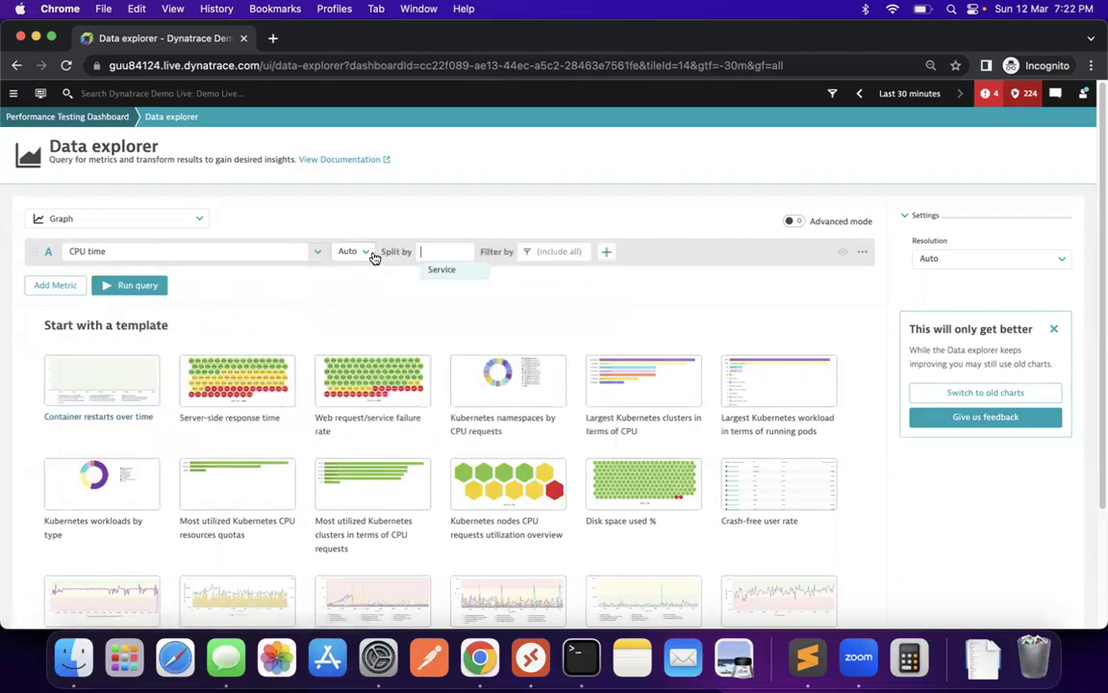
left_click(363, 252)
left_click_drag(408, 318, 403, 378)
left_click(352, 390)
left_click(457, 255)
left_click(455, 272)
Filter the CPU time metric by the service name /Citrix/CredentialWalletService and run the query
left_click(590, 251)
left_click(654, 274)
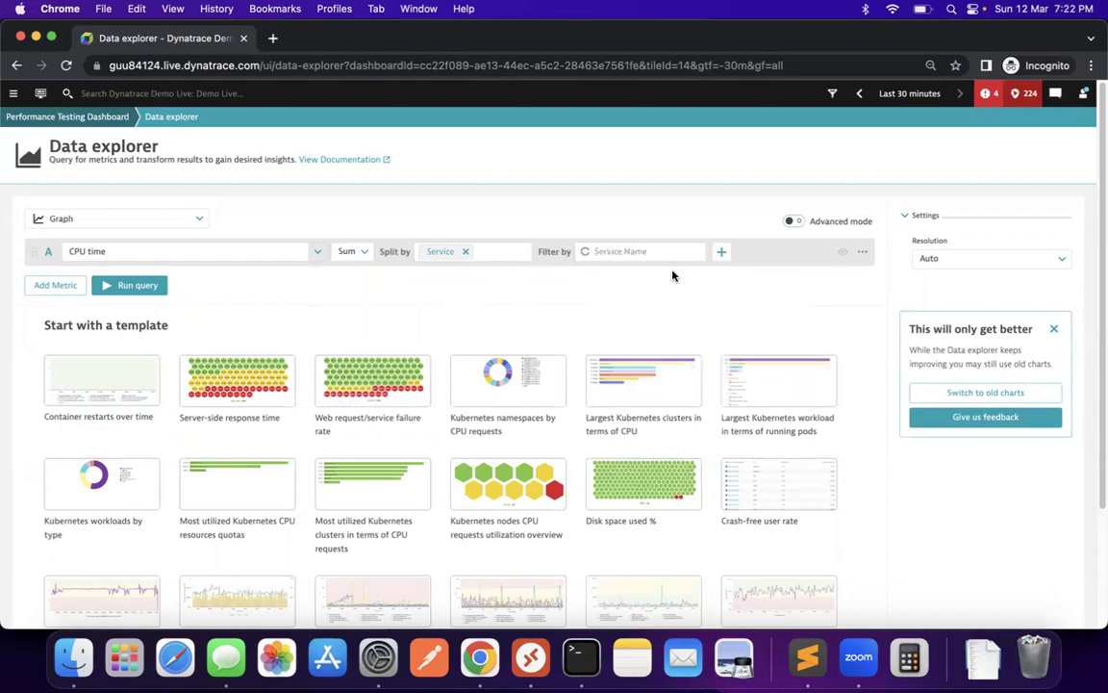
left_click(723, 299)
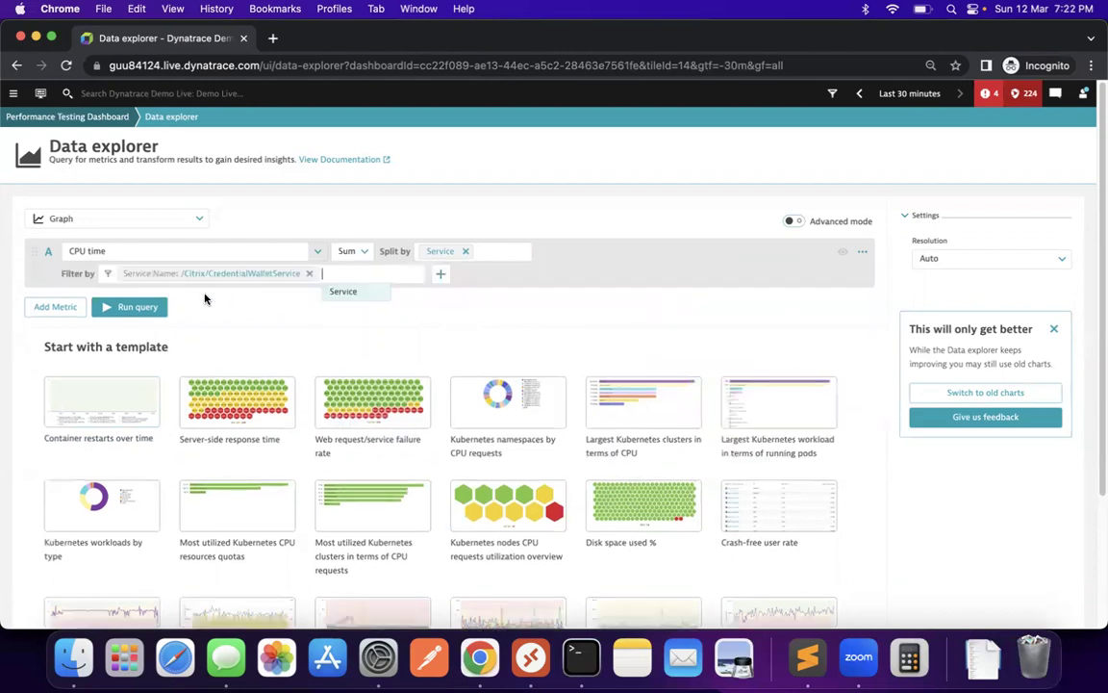
left_click(151, 309)
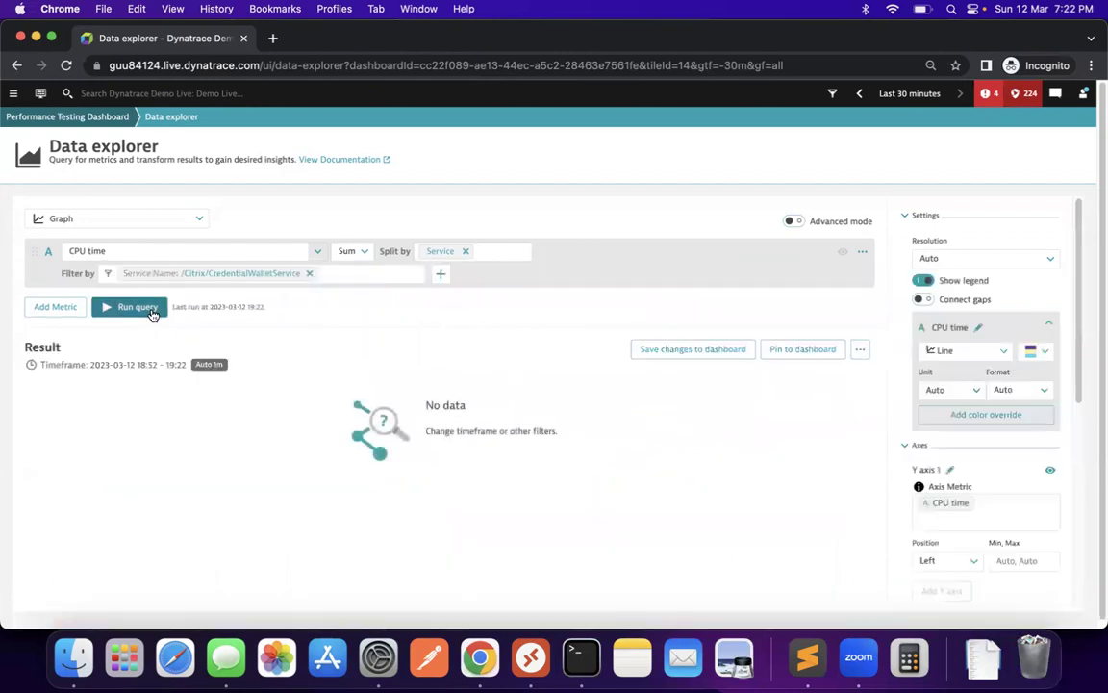
left_click(151, 310)
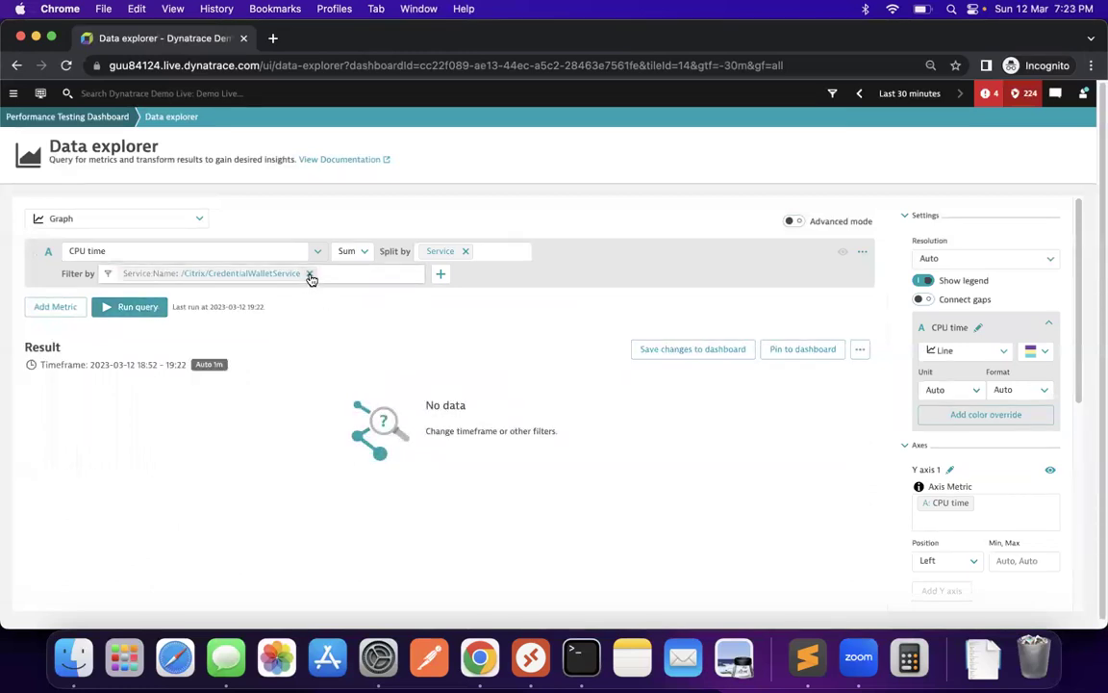
Remove the service name filter from the CPU time metric and rerun the query for all services
left_click(311, 277)
left_click(129, 286)
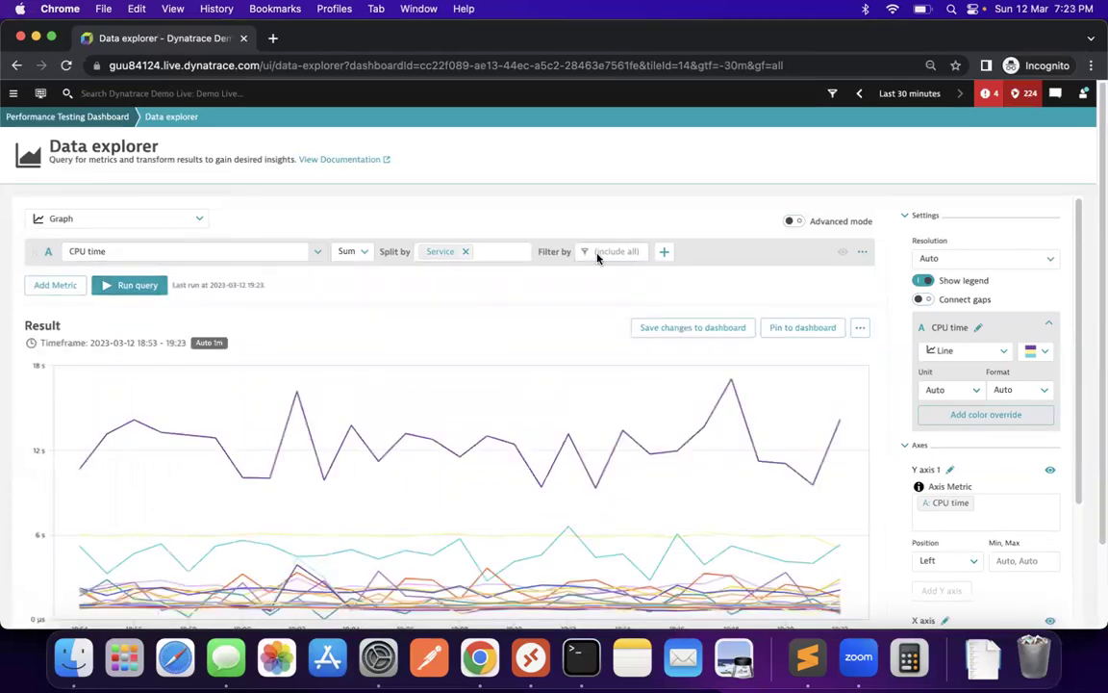
Filter the CPU time metric by the service name /Citrix/Authentication/Win32 and run the query
left_click(626, 253)
left_click(613, 272)
left_click(660, 275)
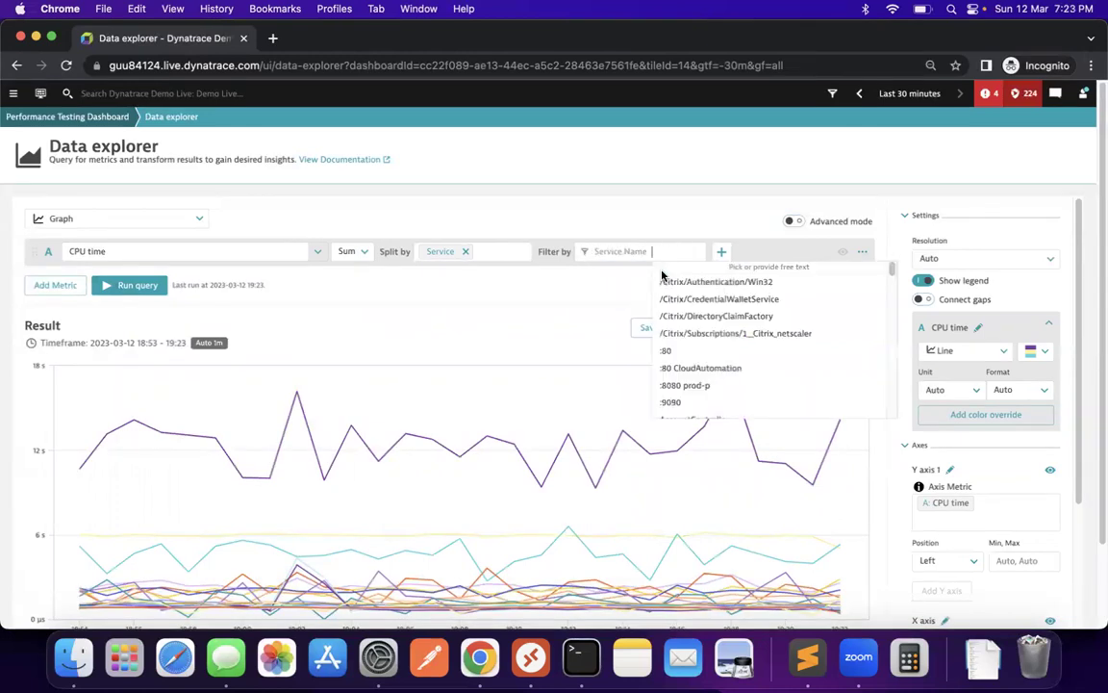
left_click(750, 282)
left_click(134, 308)
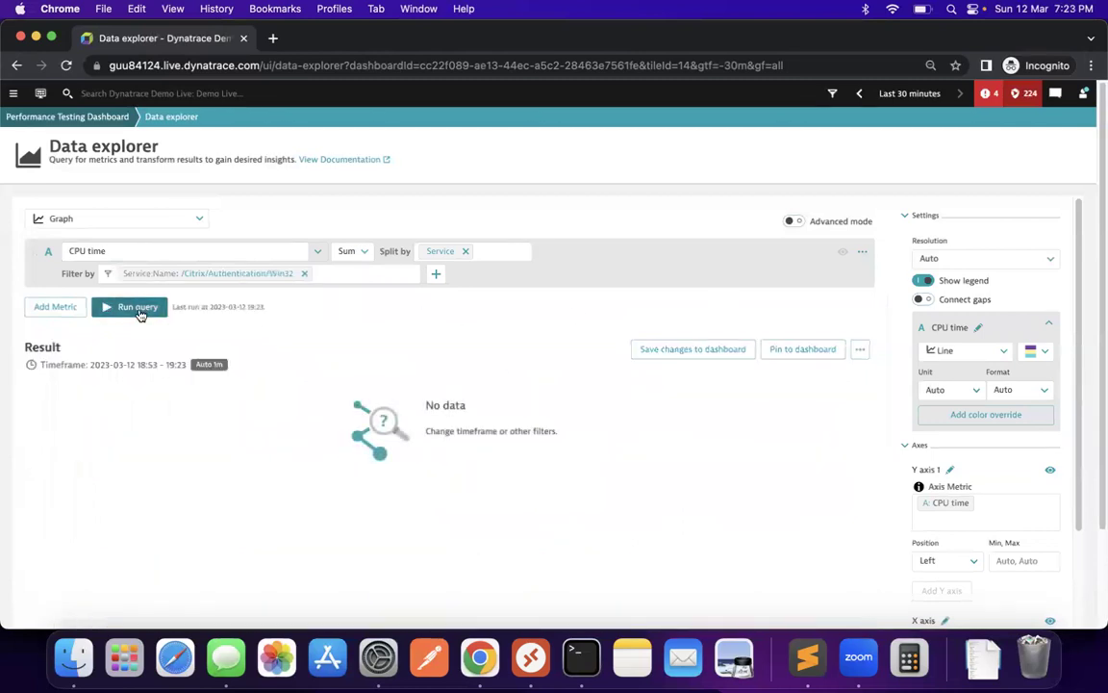
Widen the query timeframe to the last 72 hours and, after that, to the last 30 days
left_click(910, 94)
left_click(849, 339)
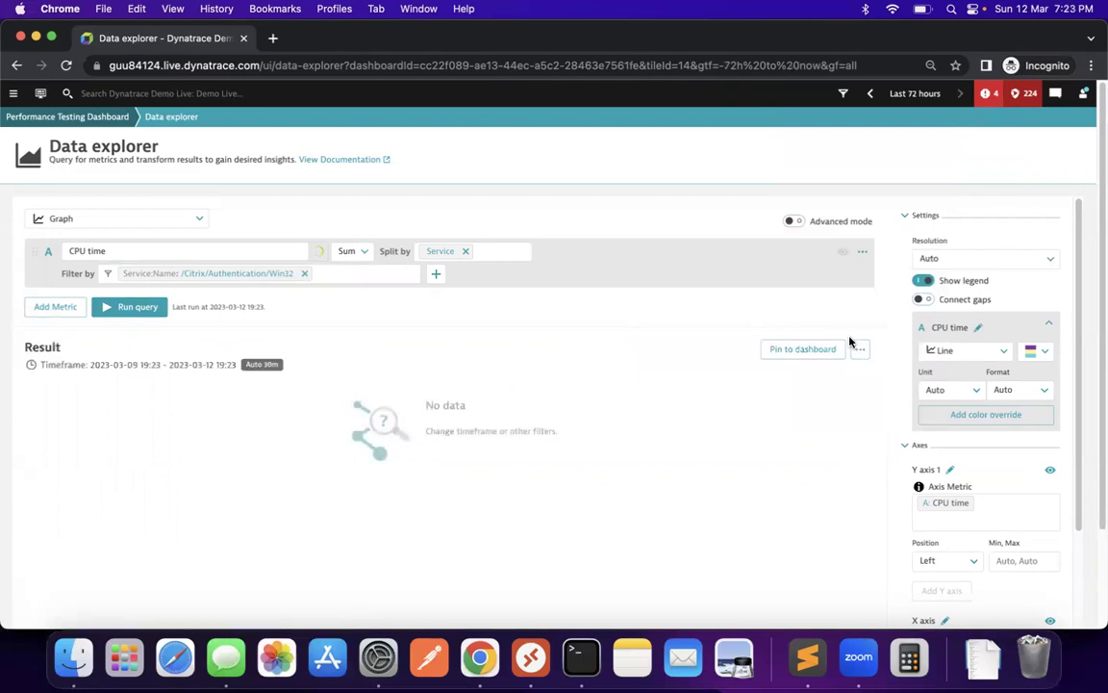
left_click(921, 93)
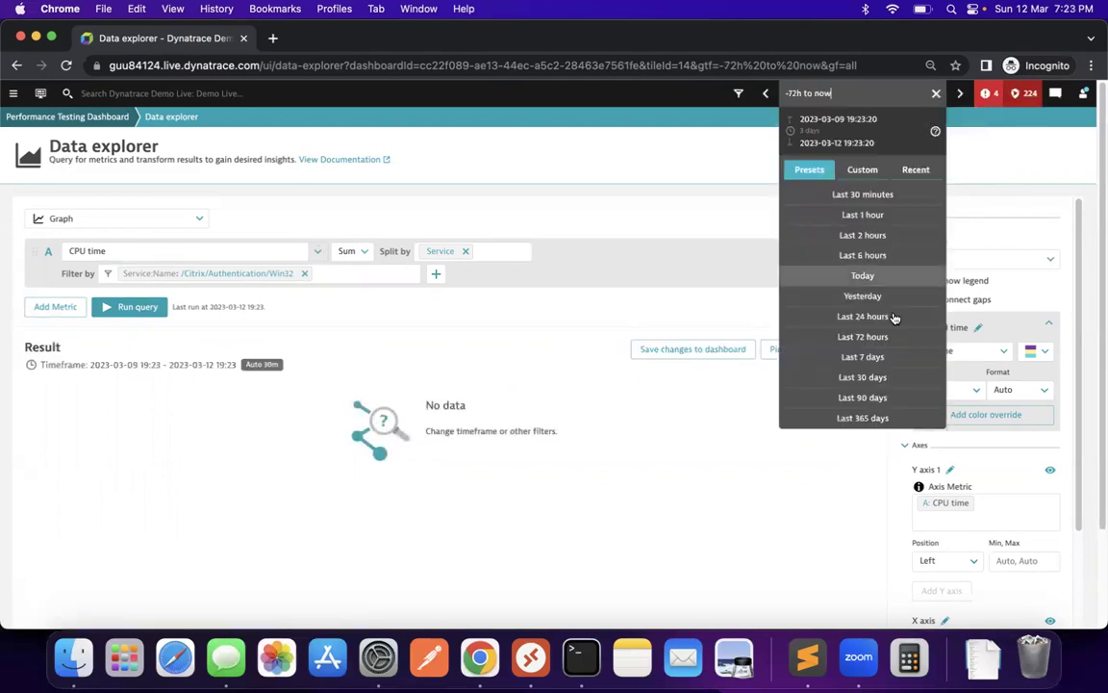
left_click(863, 387)
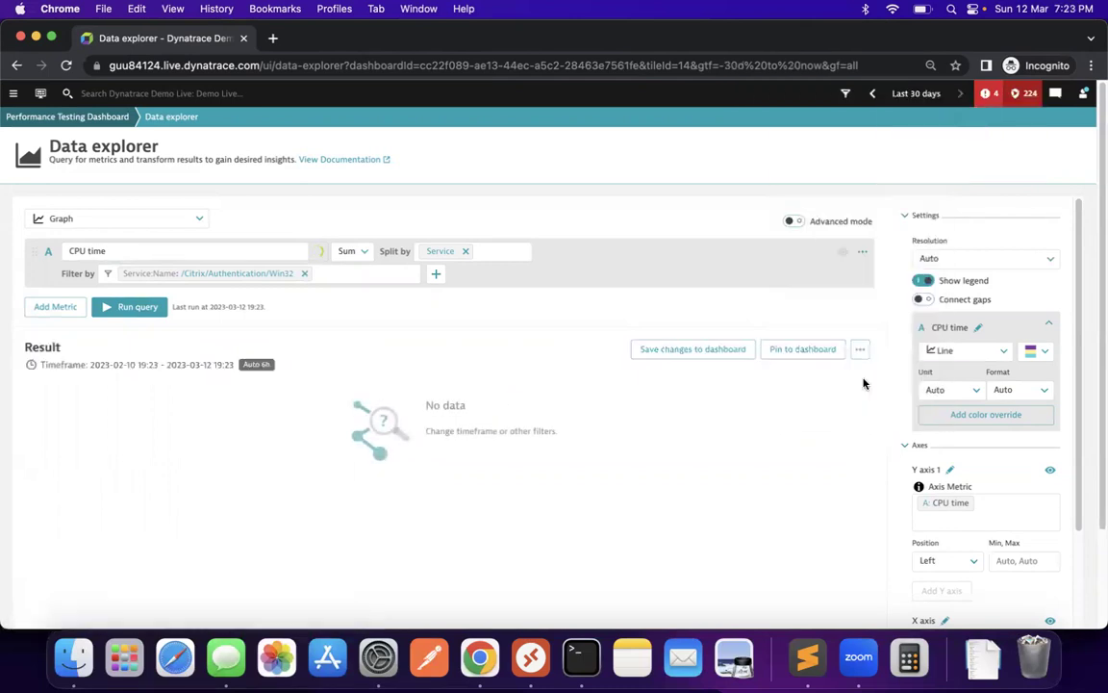
Rerun the CPU time query without the service name filter and save the changes to the dashboard
left_click(305, 274)
left_click(122, 285)
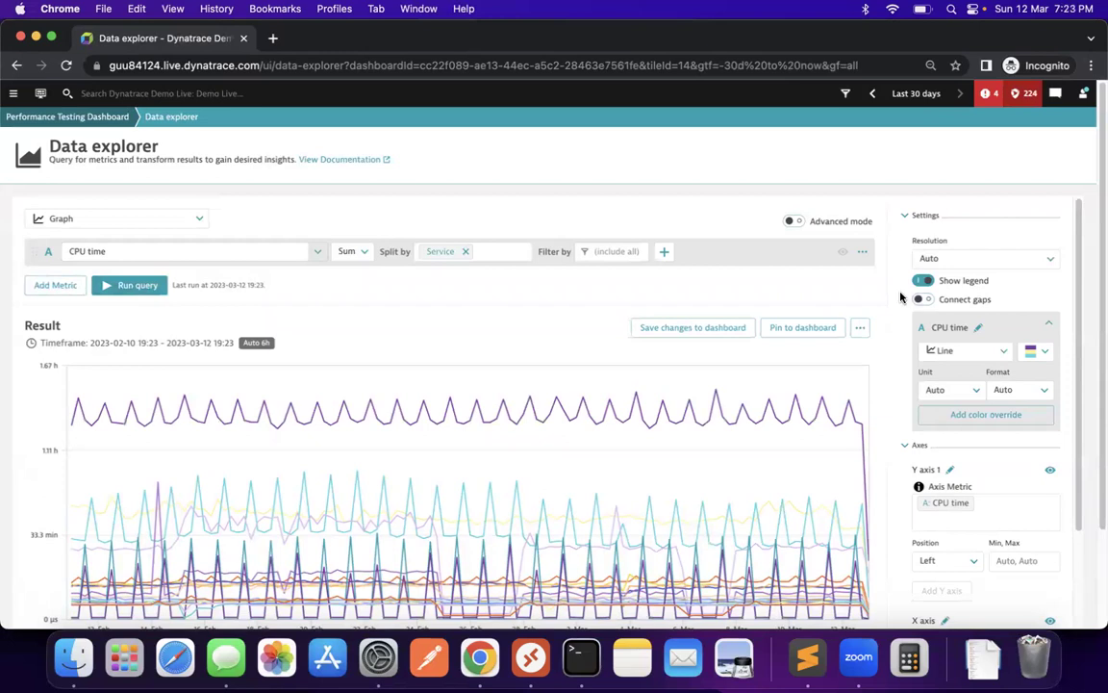
scroll(814, 306, "down", 2)
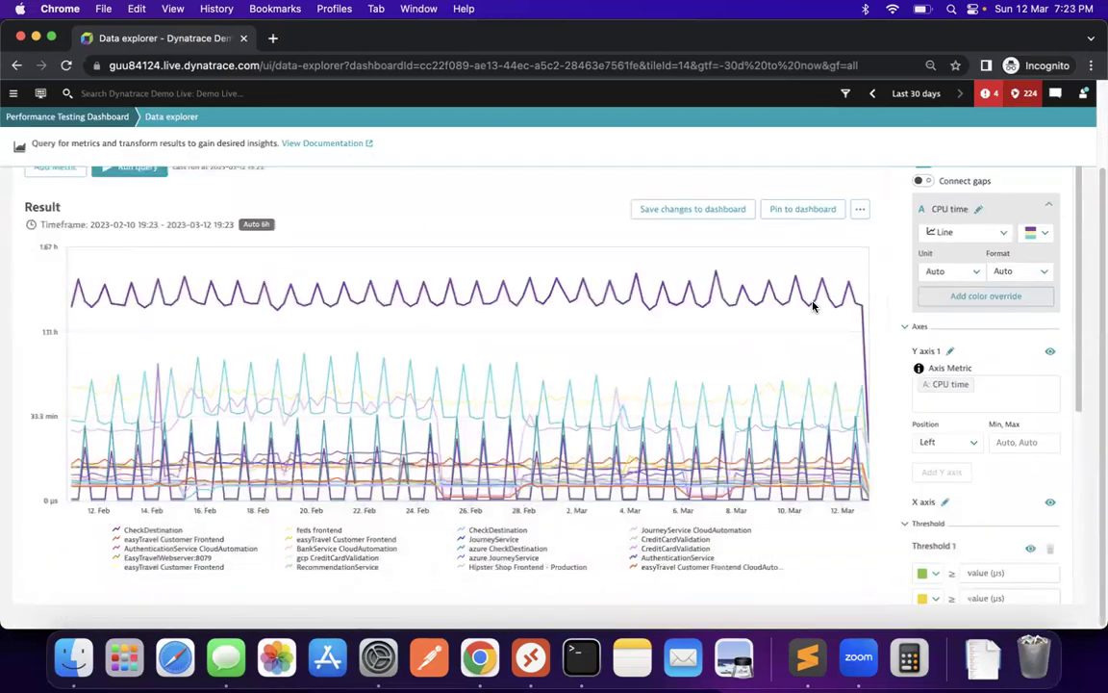
scroll(814, 306, "up", 2)
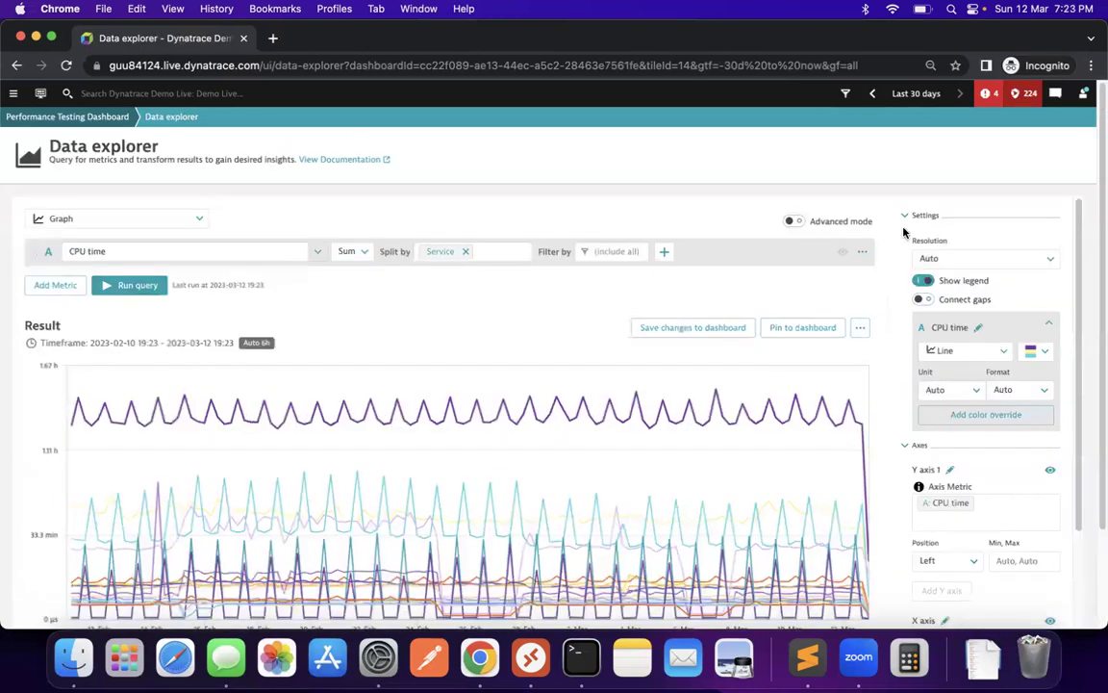
left_click(719, 327)
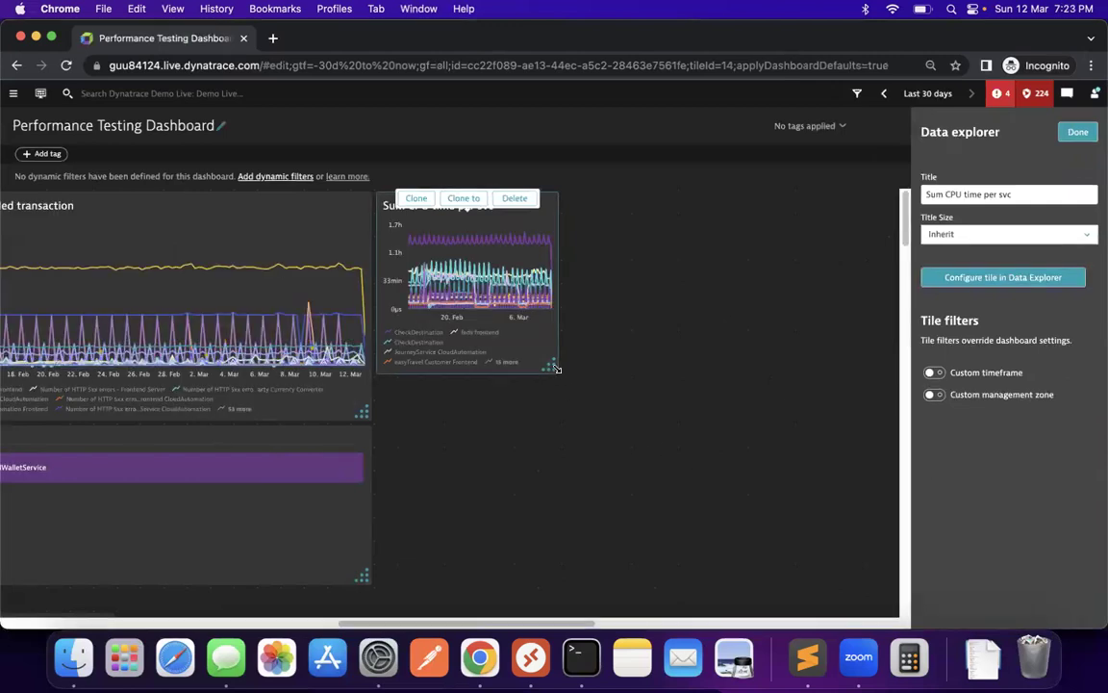
Enlarge the Sum CPU time per svc tile and place a shorter clone of it directly below
mouse_move(556, 368)
left_mouse_down()
mouse_move(792, 346)
mouse_move(893, 409)
left_mouse_up()
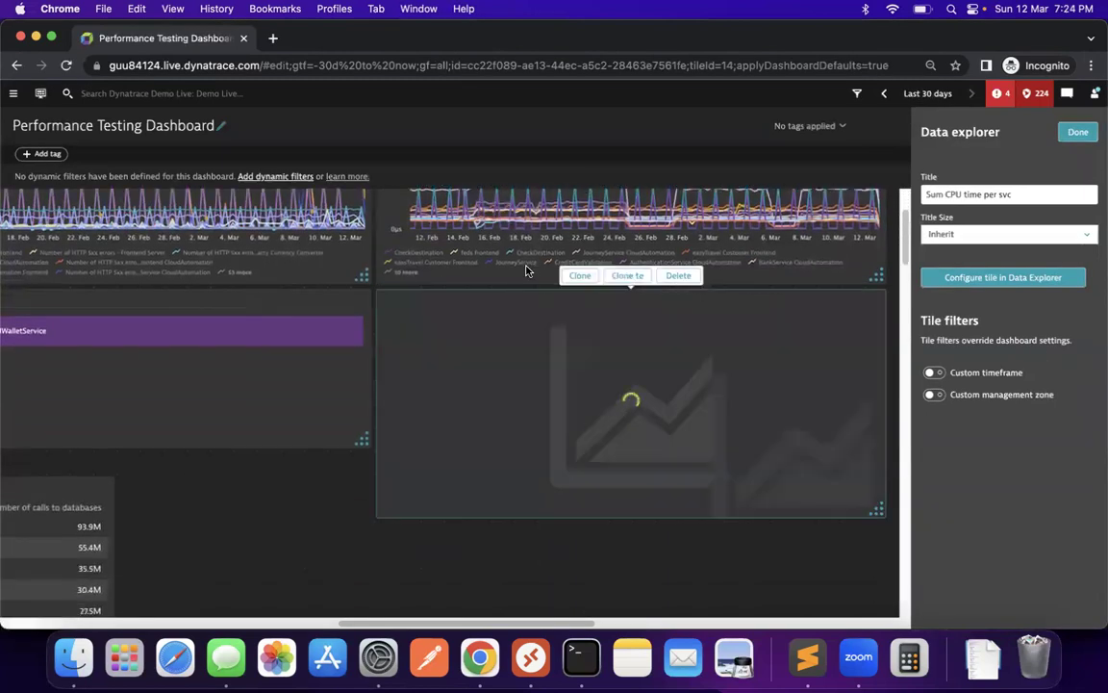
left_click_drag(877, 516, 878, 452)
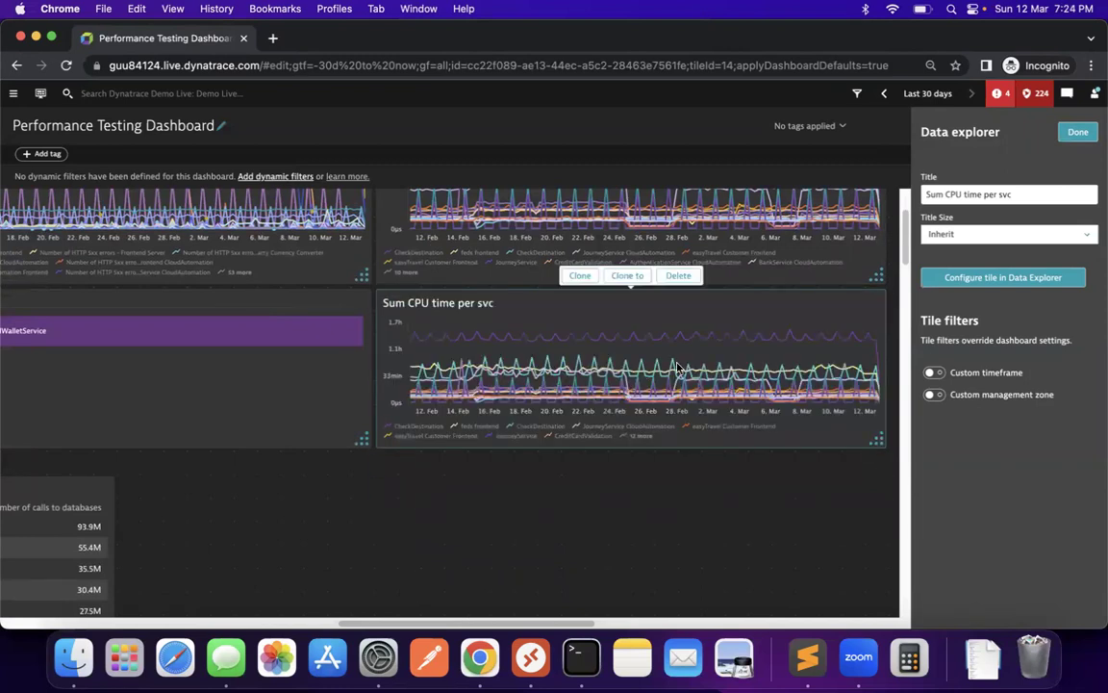
Rename the cloned tile as "services CPU wait io Lock time"
left_click_drag(1014, 194, 895, 197)
key("BackSpace")
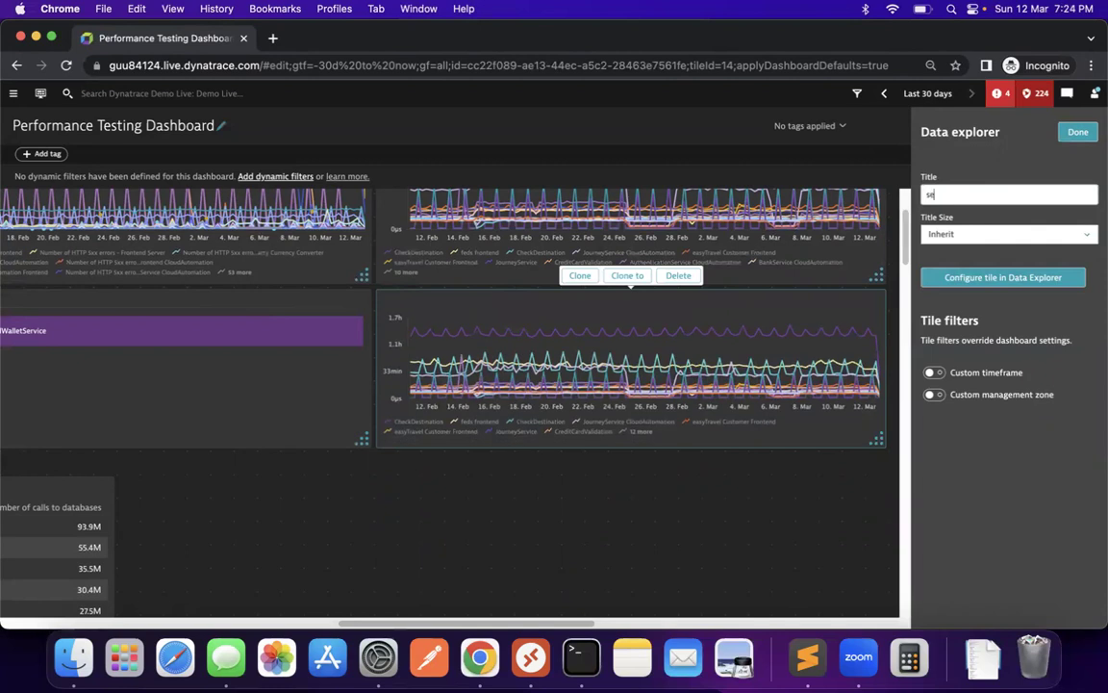
type("services wait")
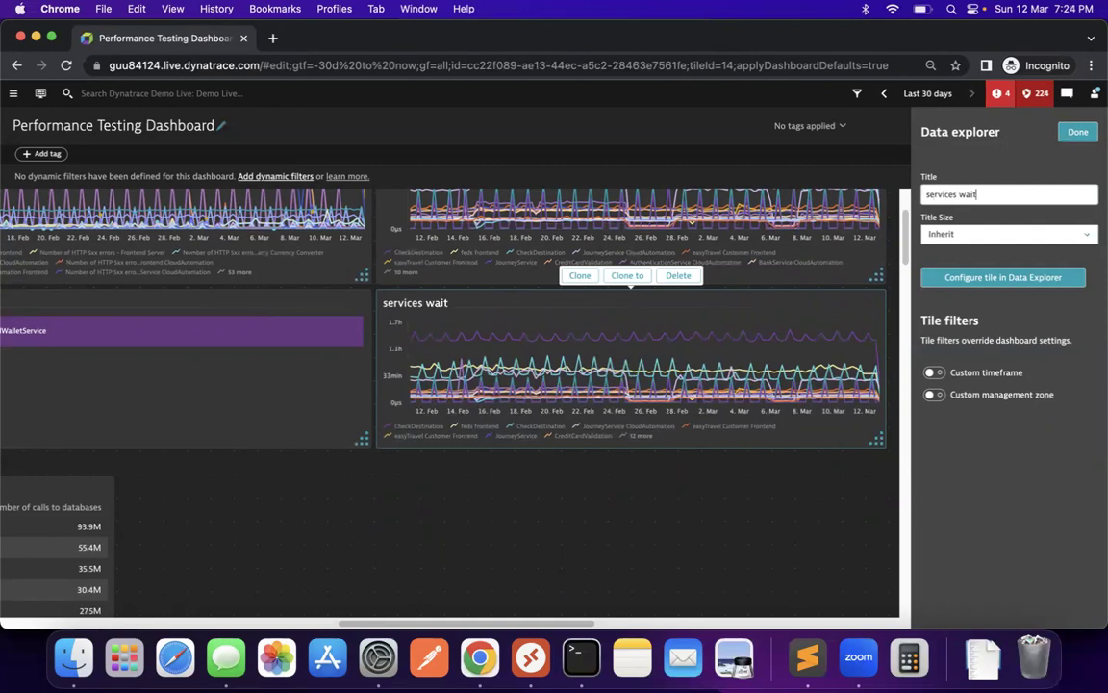
left_click(955, 195)
type("CPU")
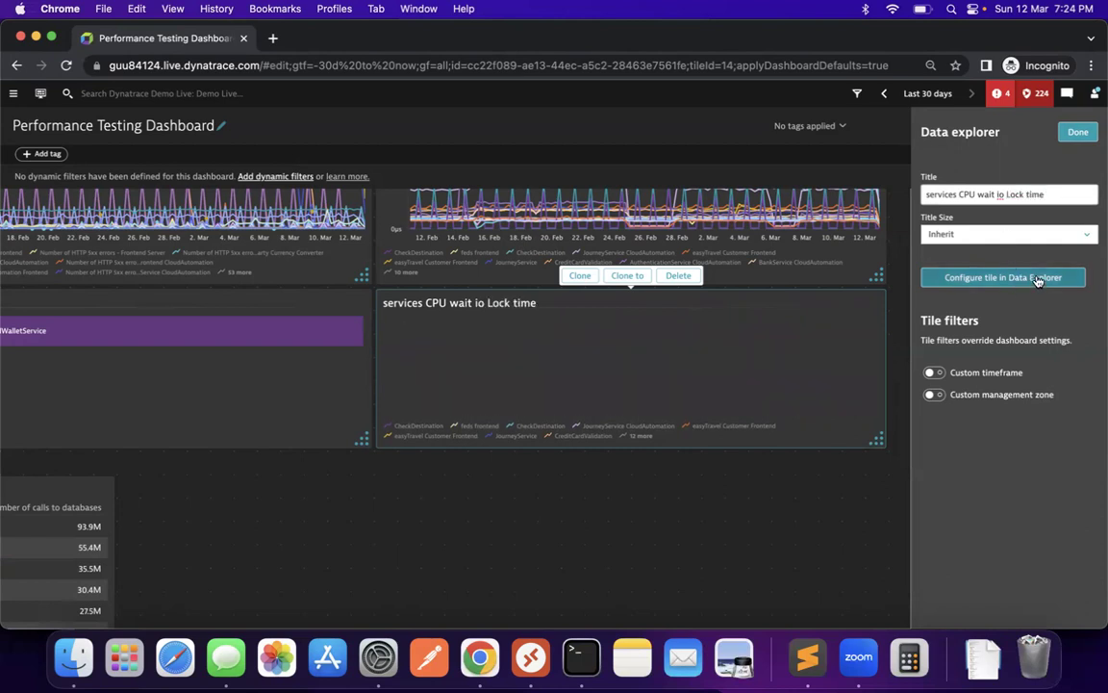
Open the cloned tile's query in Data explorer and remove the Service split from the CPU time metric
left_click(991, 278)
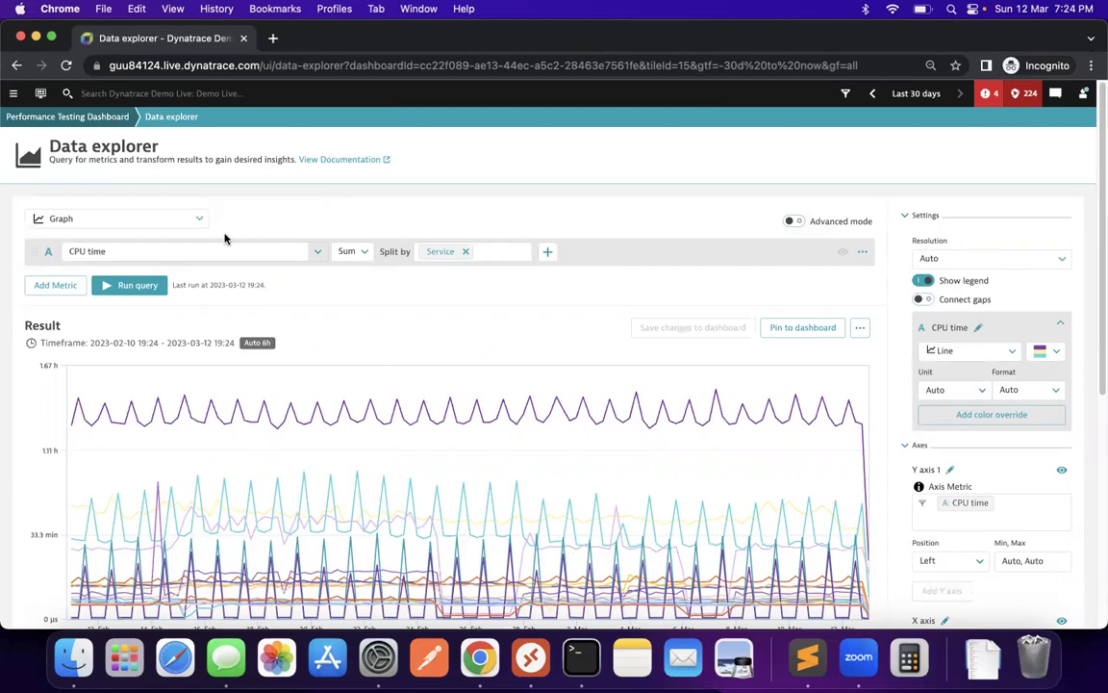
left_click(465, 253)
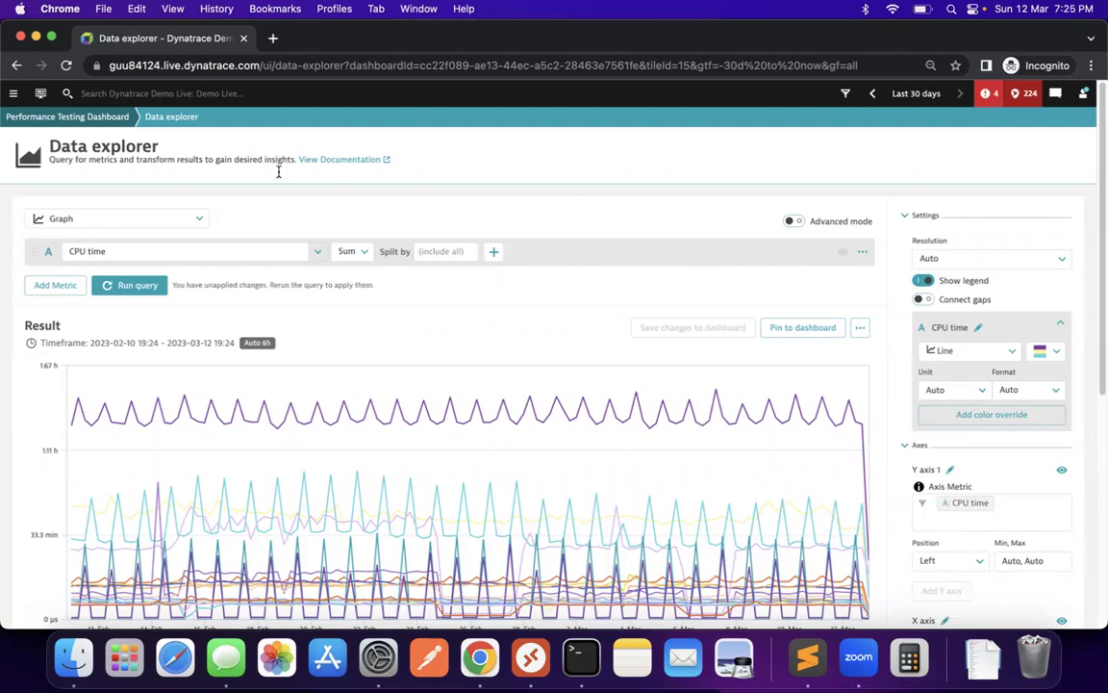
left_click(136, 251)
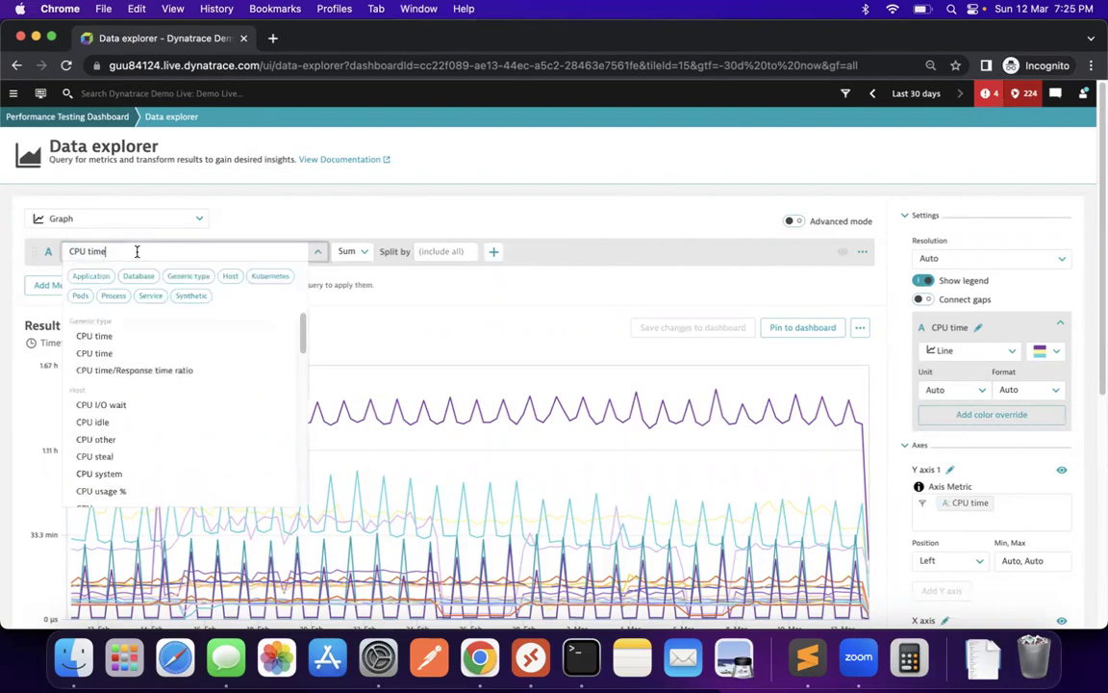
left_click(443, 294)
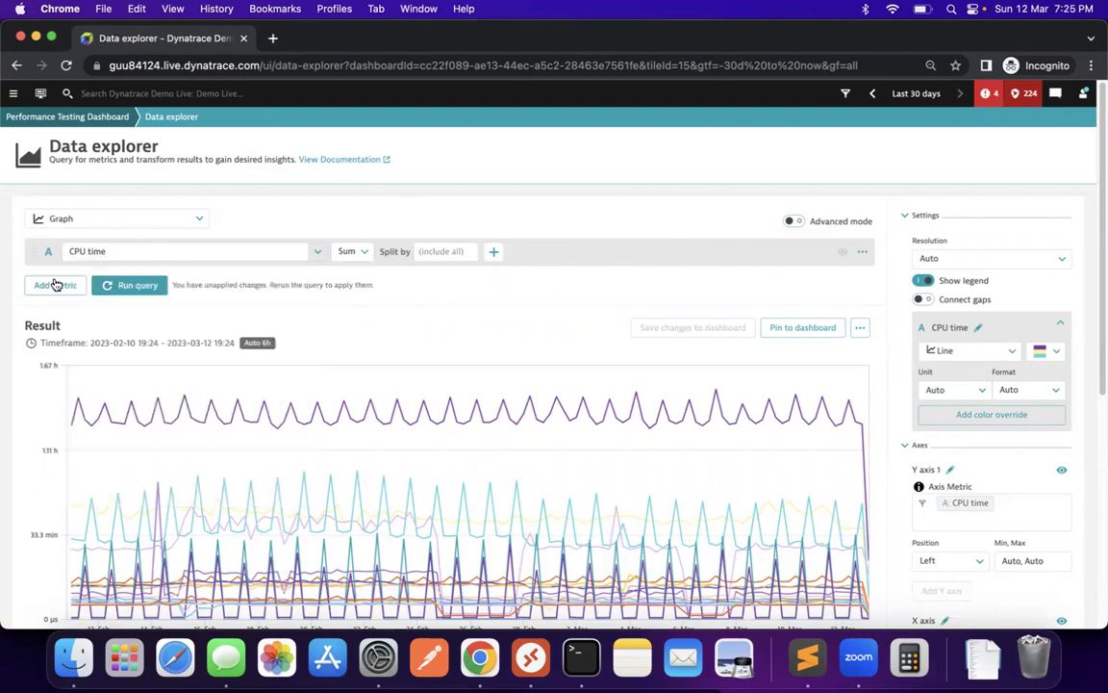
Add the Wait time metric from the Service category as a second metric and set its aggregation to Value
left_click(54, 285)
left_click(174, 281)
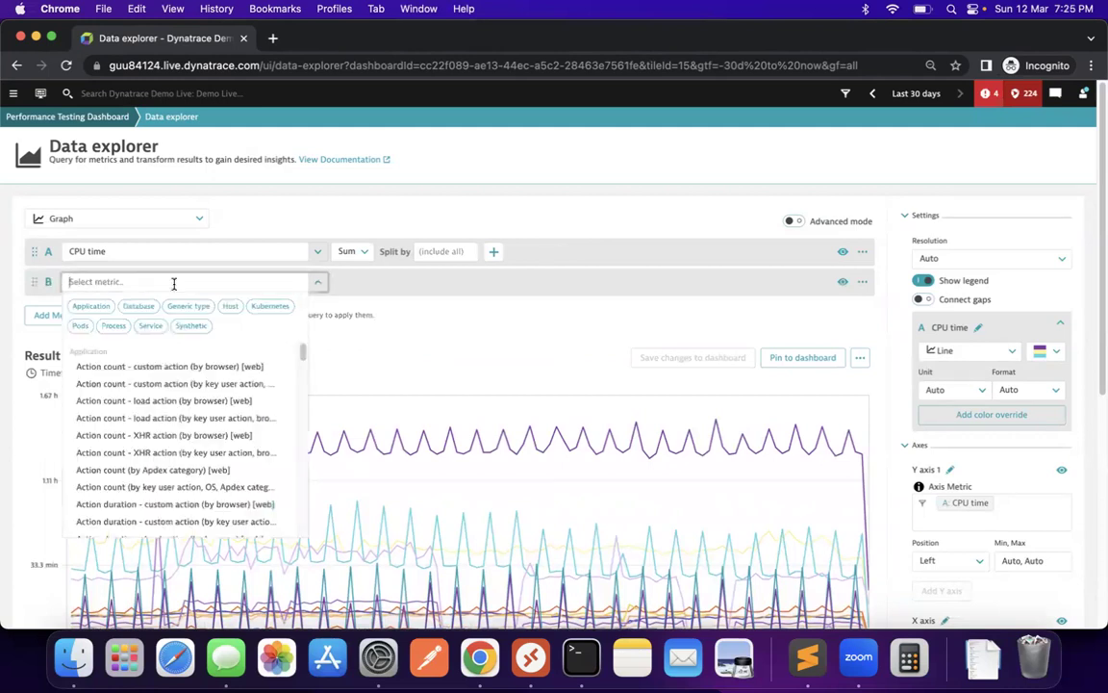
type("wai")
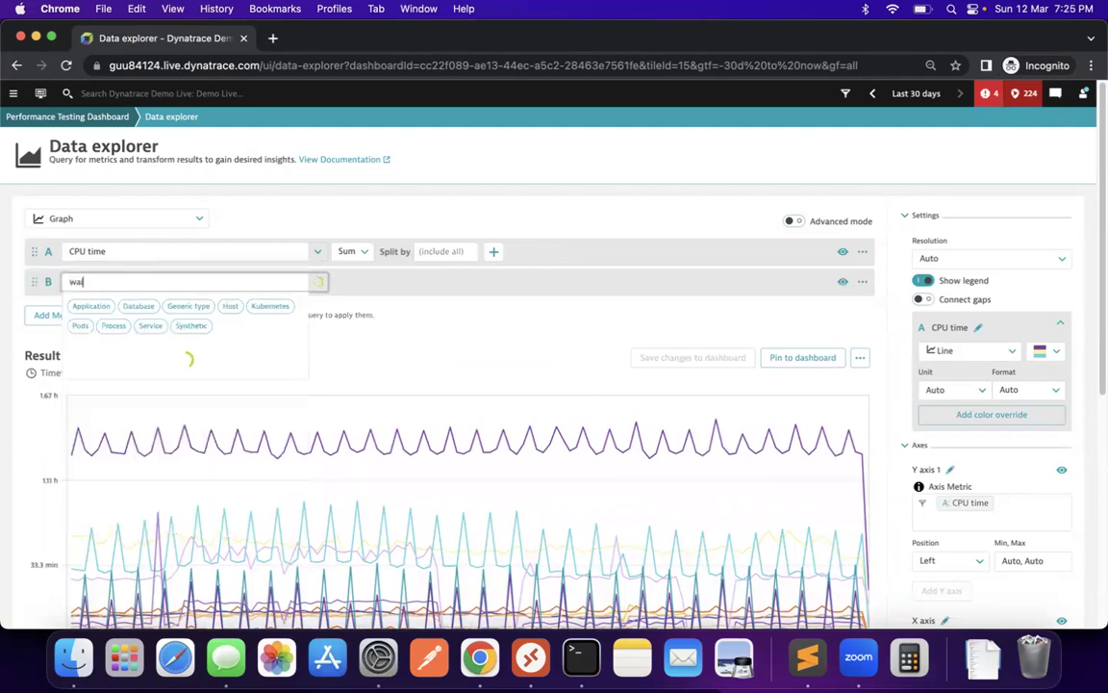
type("t time")
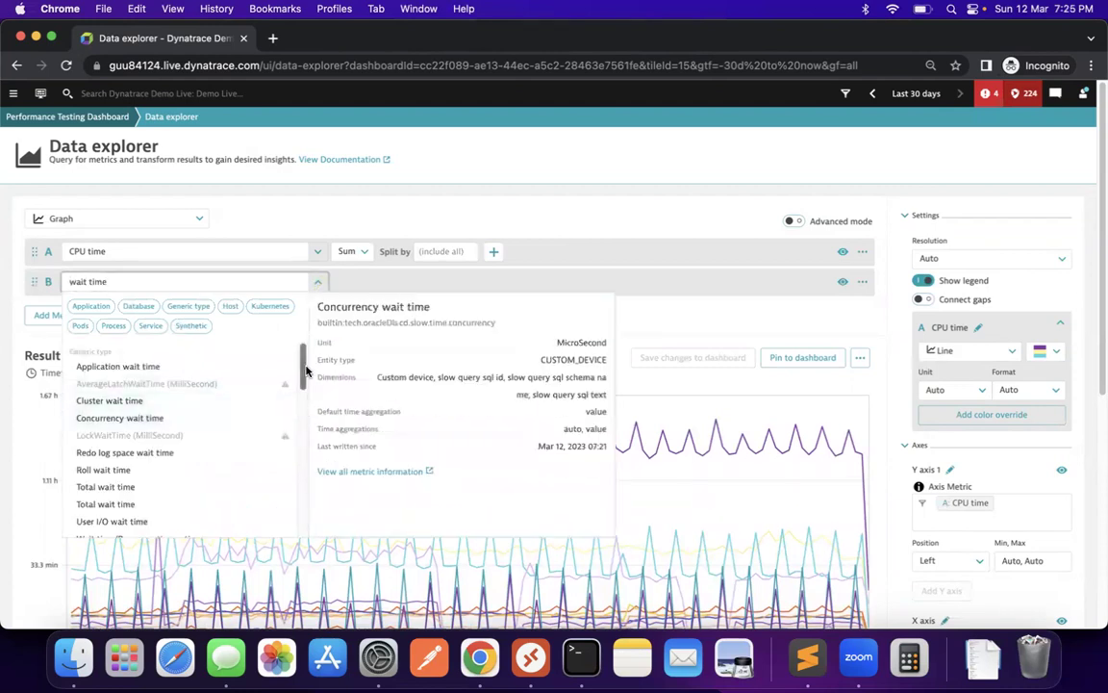
left_click_drag(304, 368, 304, 454)
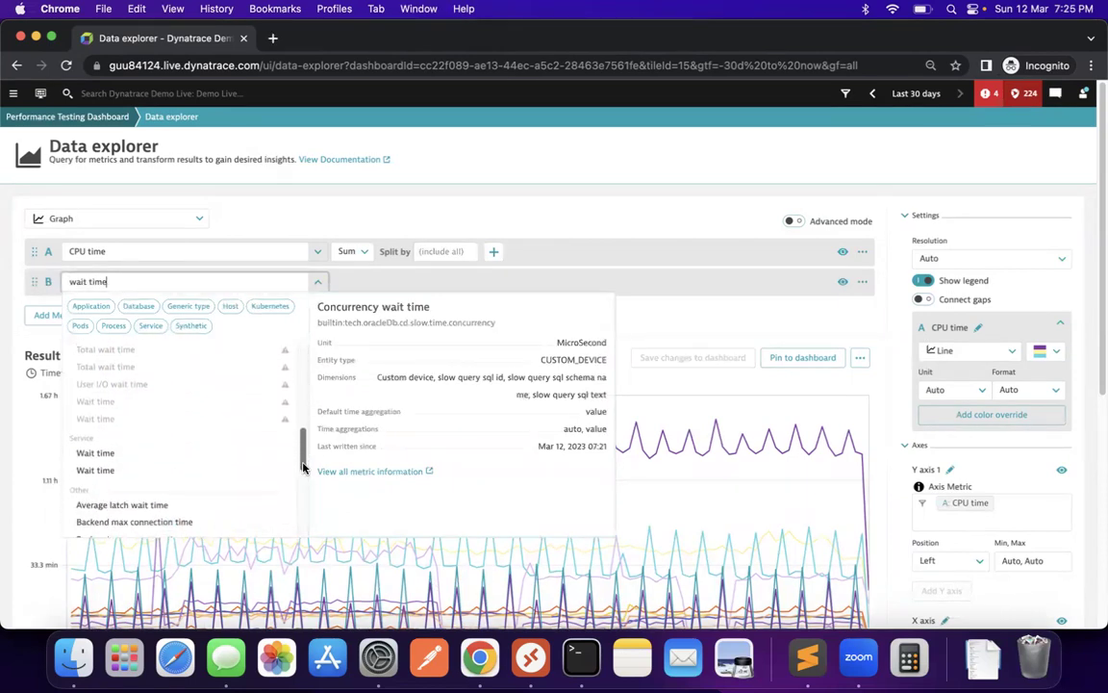
left_click(114, 469)
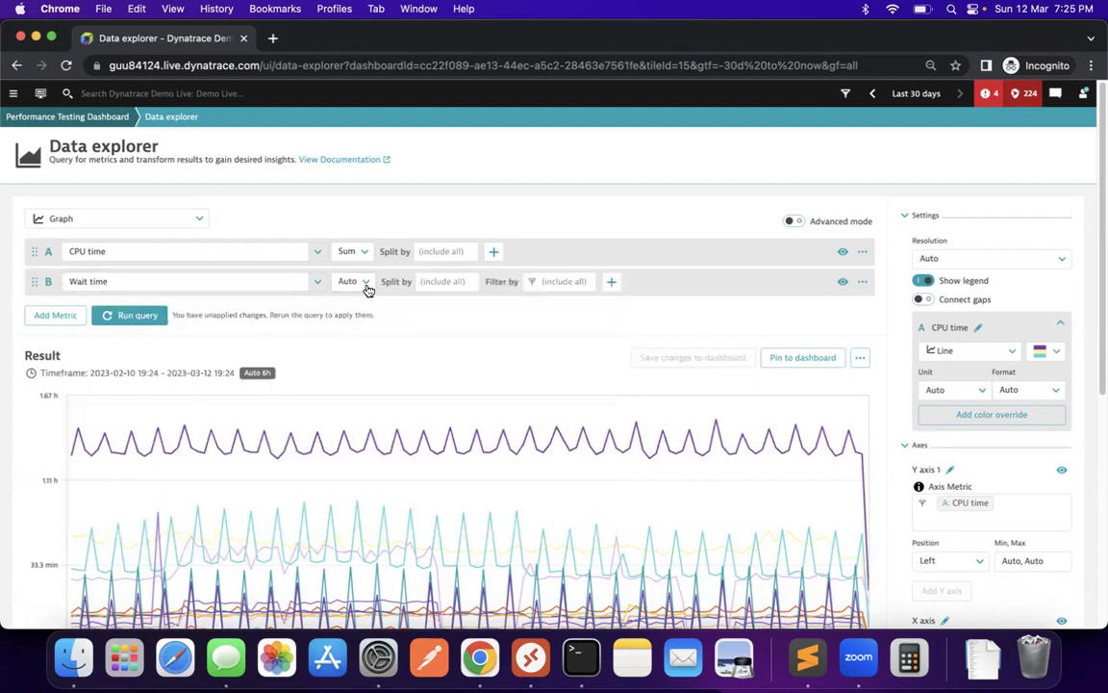
left_click(367, 290)
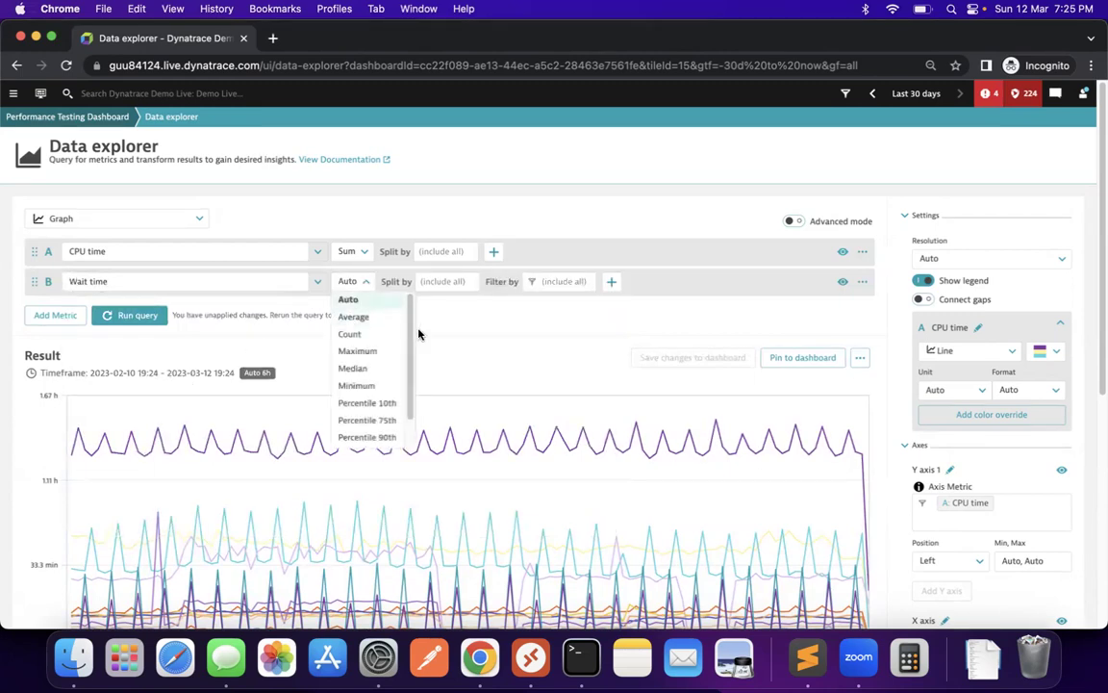
scroll(383, 404, "down", 2)
left_click(348, 440)
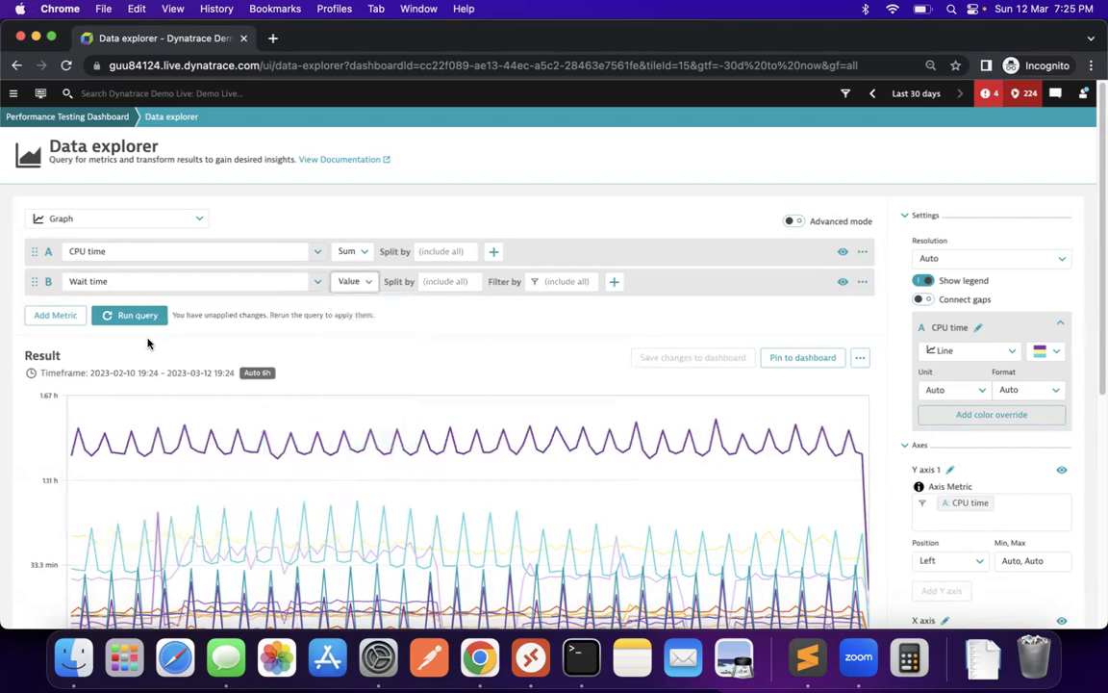
Add the IO time metric from the Service category as a third metric and set its aggregation to Value
left_click(58, 315)
left_click(129, 312)
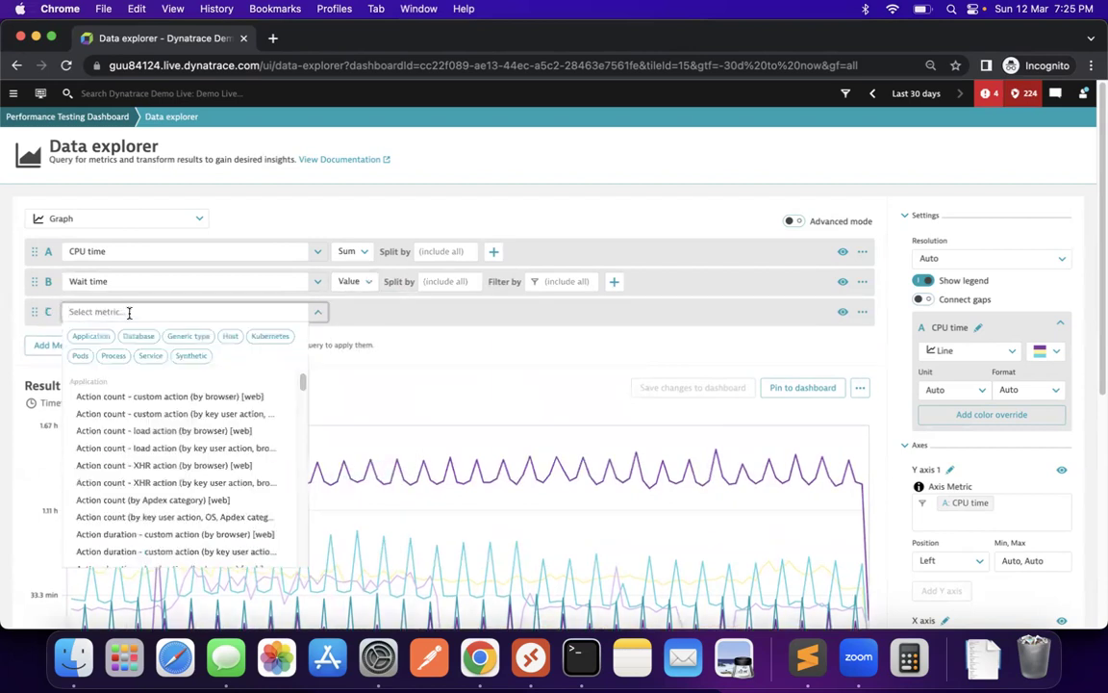
type("io")
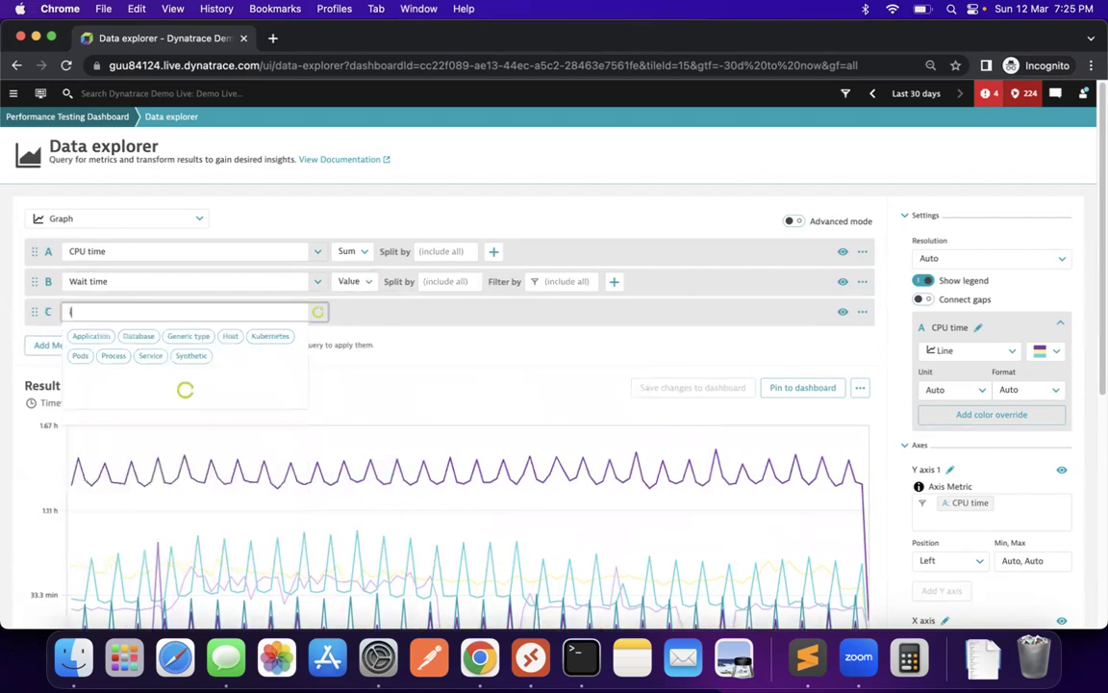
key("BackSpace")
key("BackSpace")
type("IO Time")
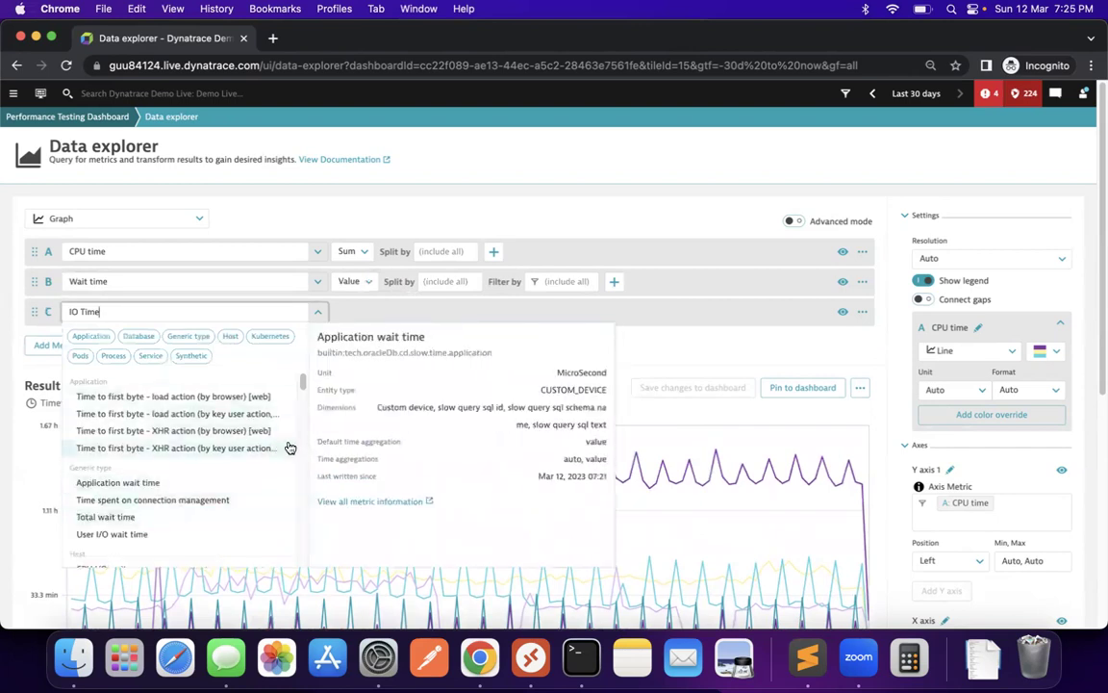
left_click_drag(303, 380, 299, 498)
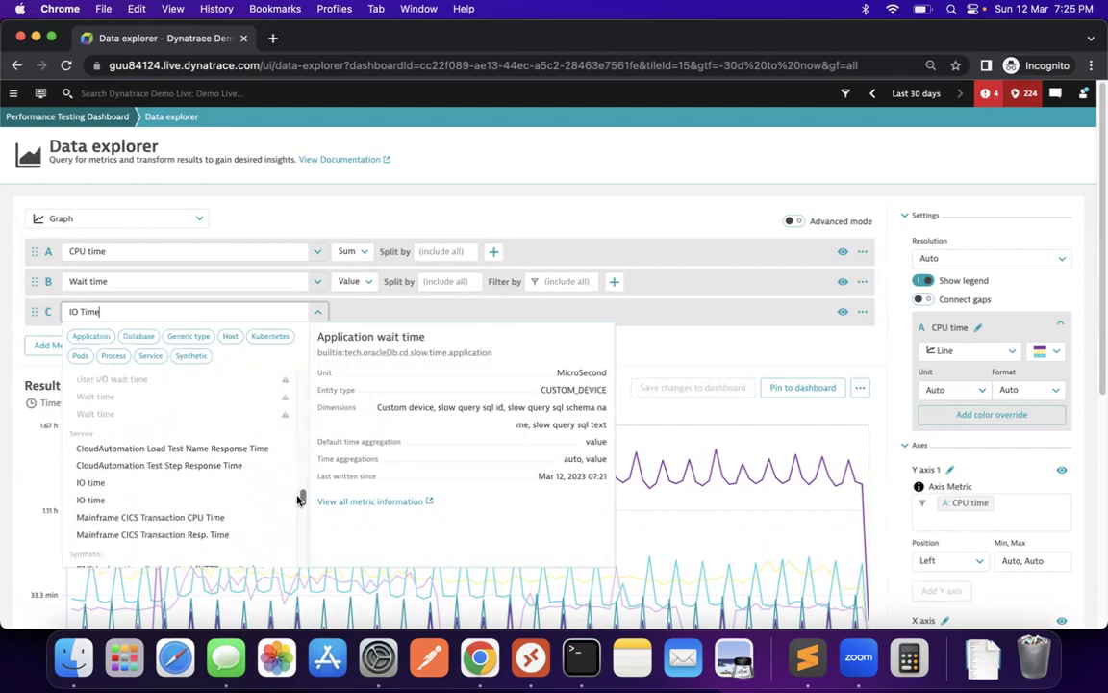
left_click(160, 500)
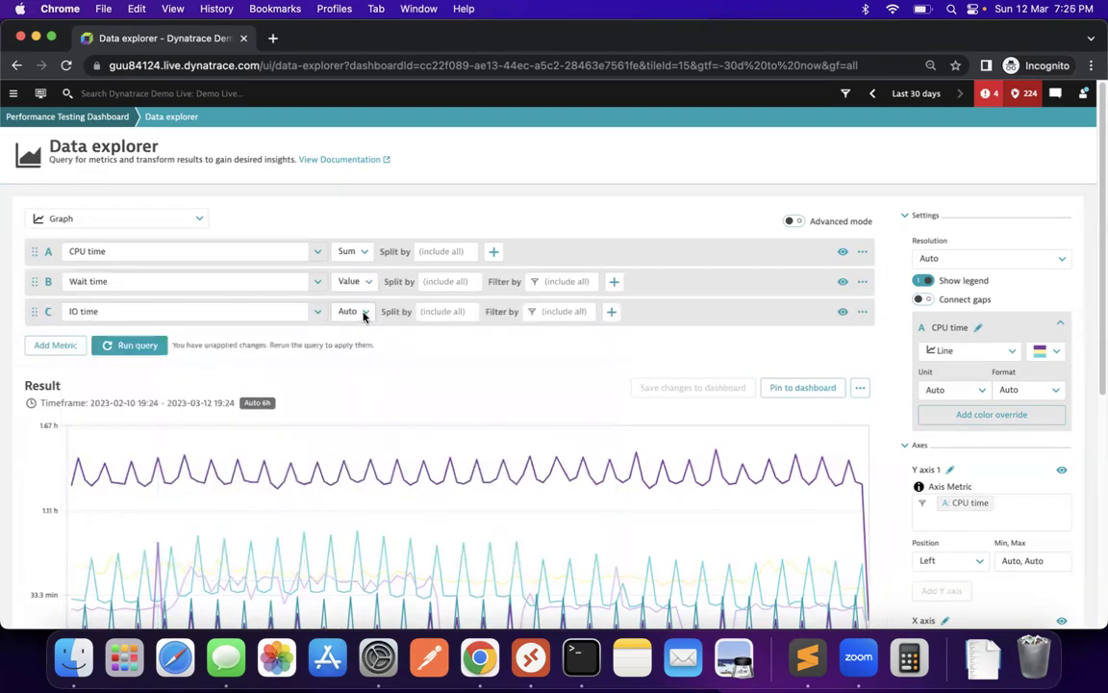
left_click(364, 314)
scroll(366, 317, "down", 2)
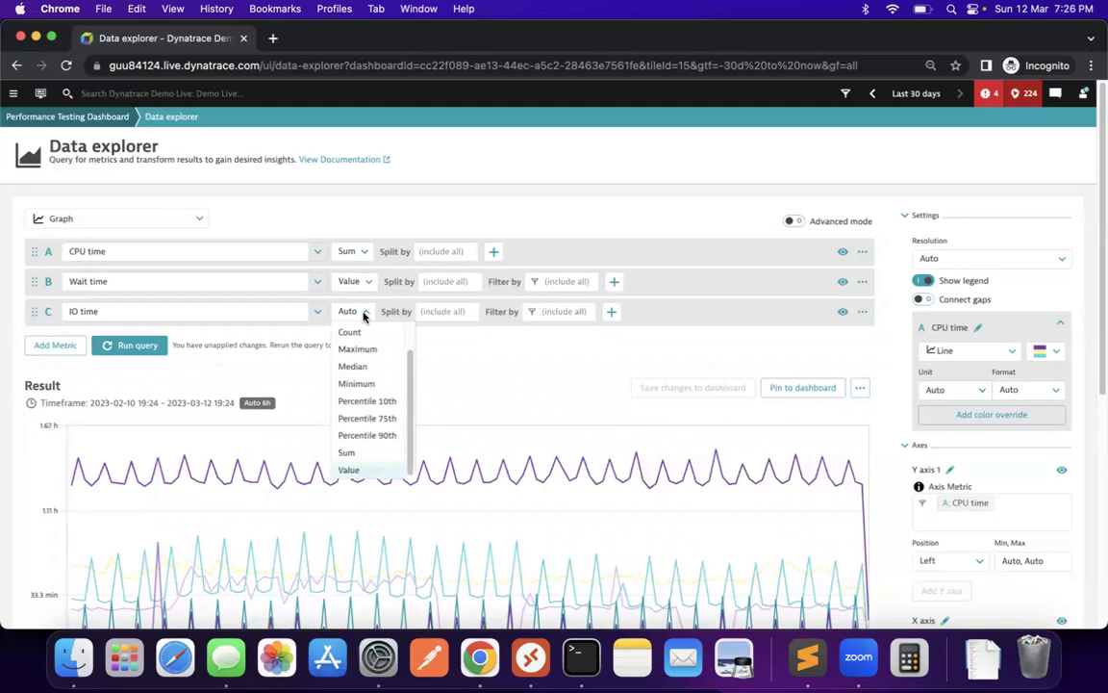
left_click(351, 460)
Add the Lock time metric from the Service category as a fourth metric and run the query
left_click(55, 345)
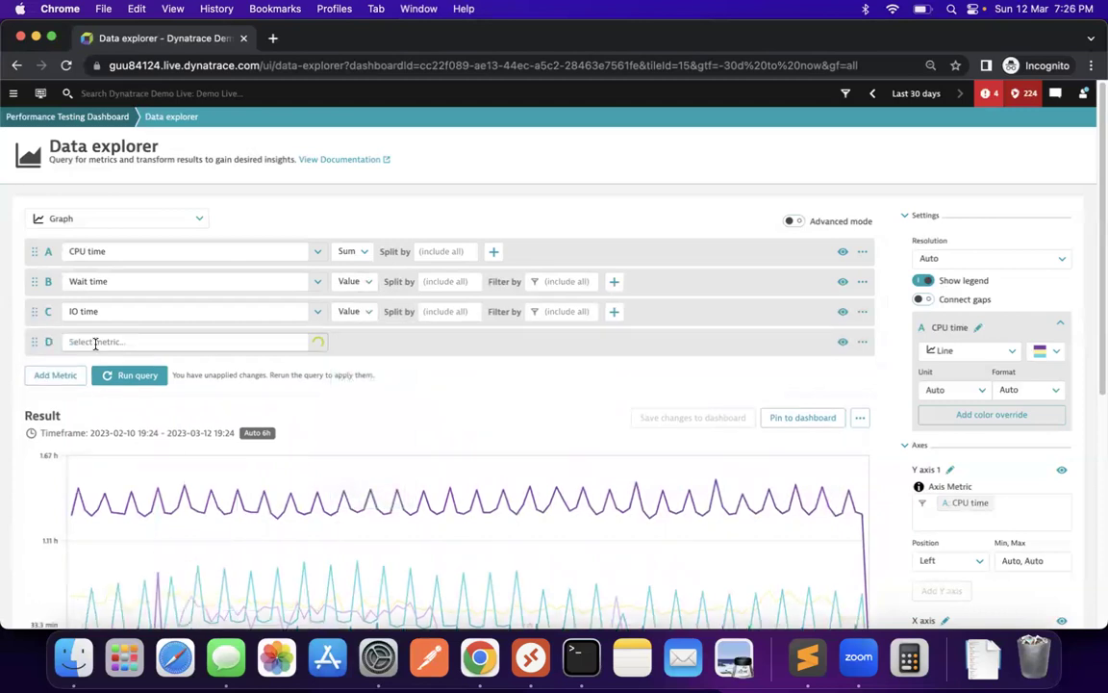
left_click(96, 341)
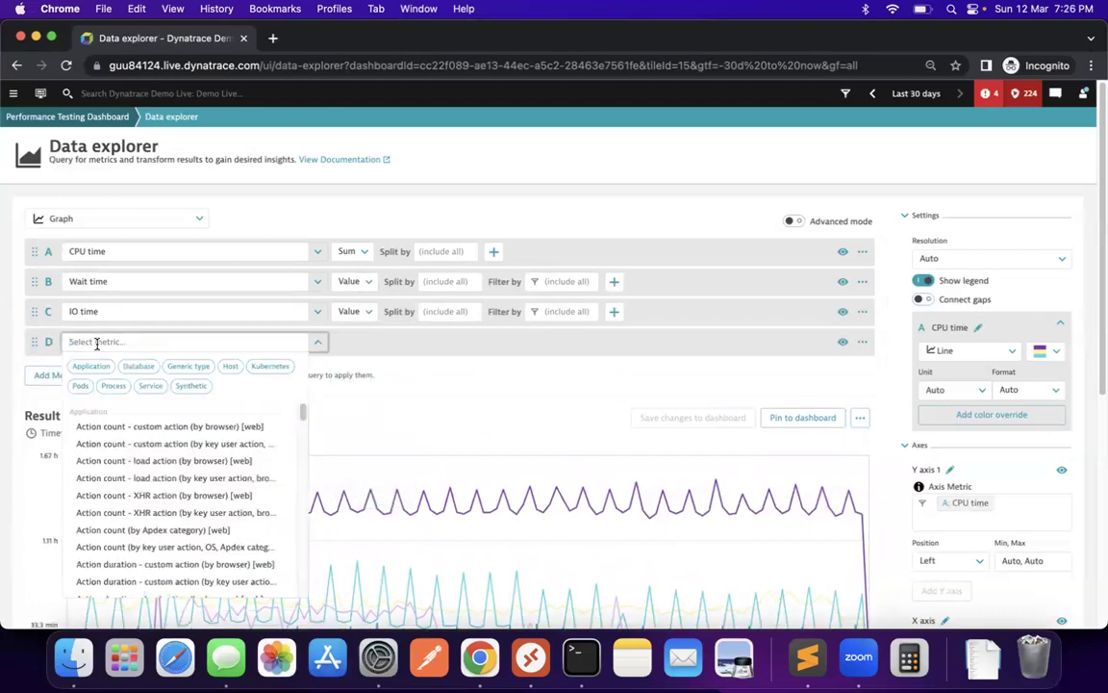
type("Lock")
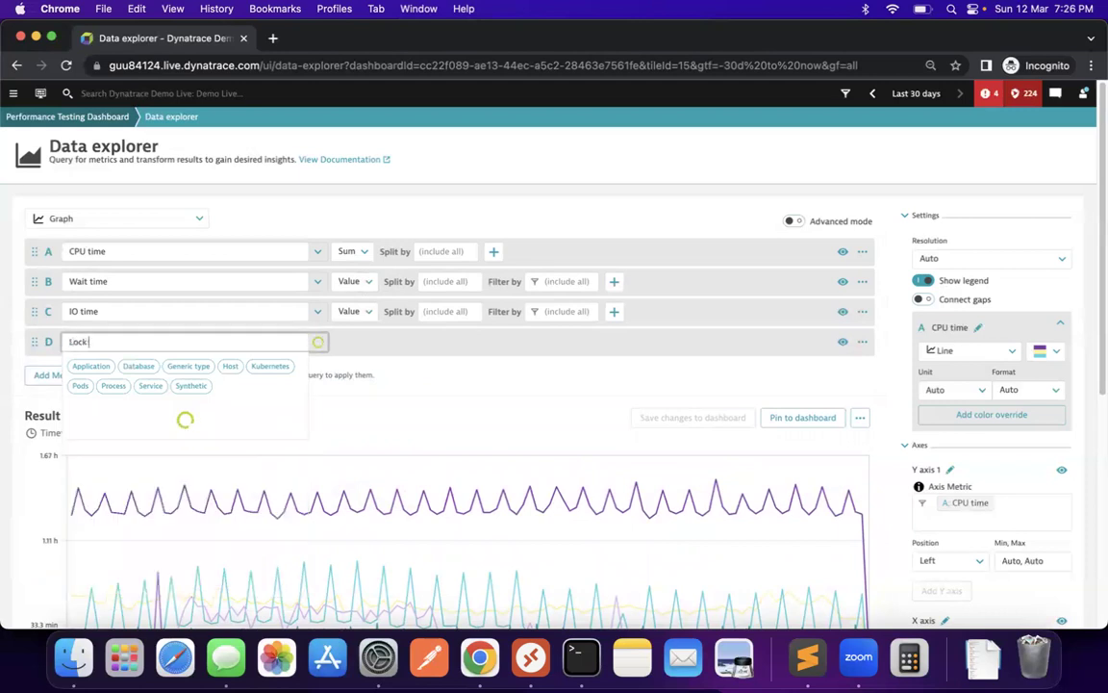
type(" time")
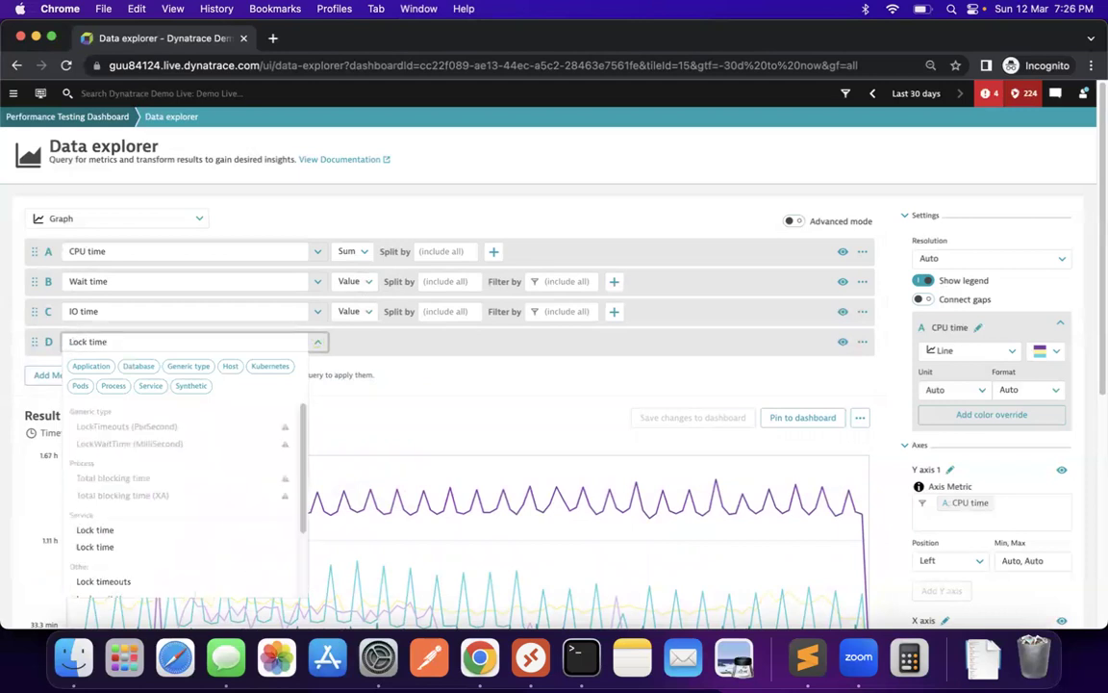
left_click(133, 548)
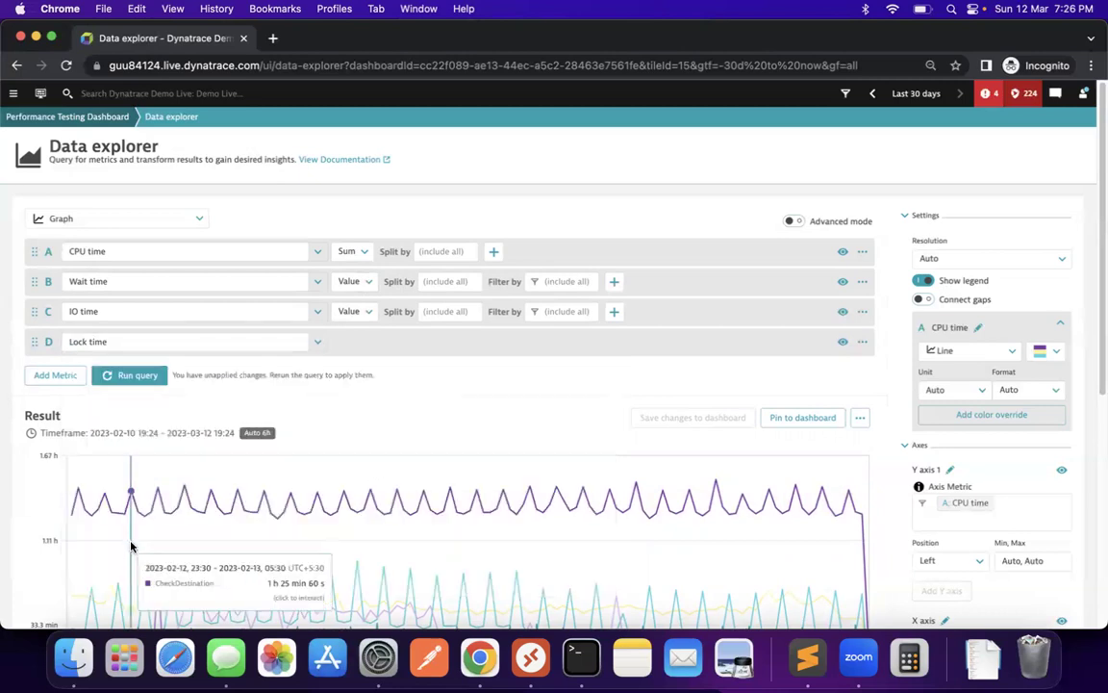
left_click(120, 375)
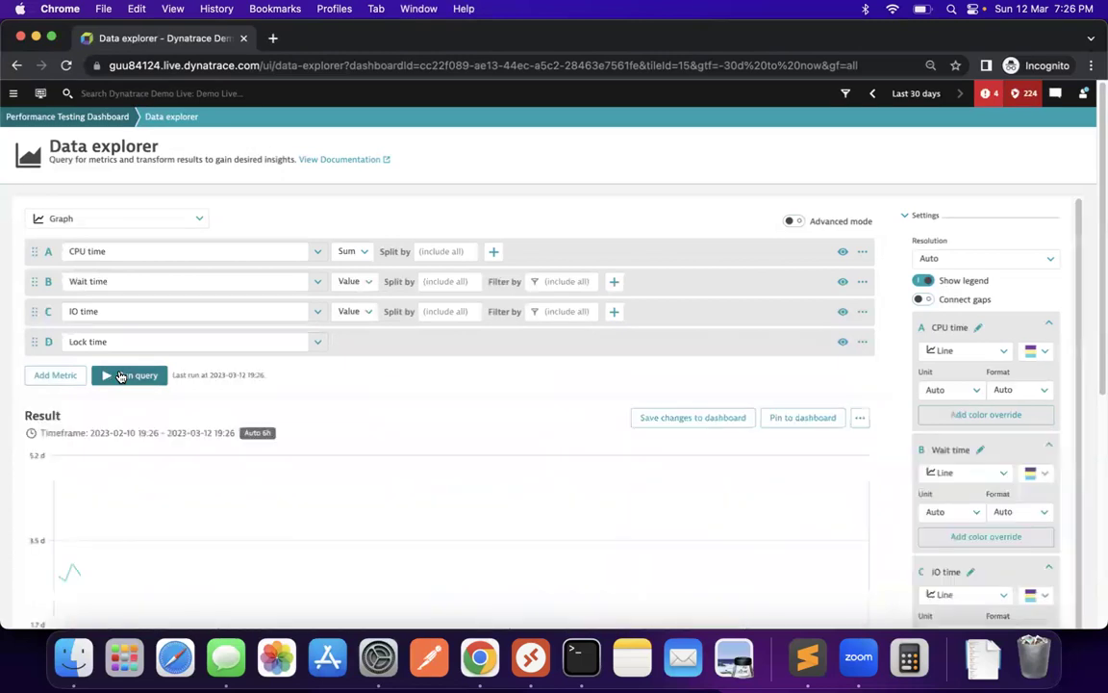
Change the visualization of the four-metric query from Graph to Stacked Column and review the resulting chart
scroll(525, 474, "down", 3)
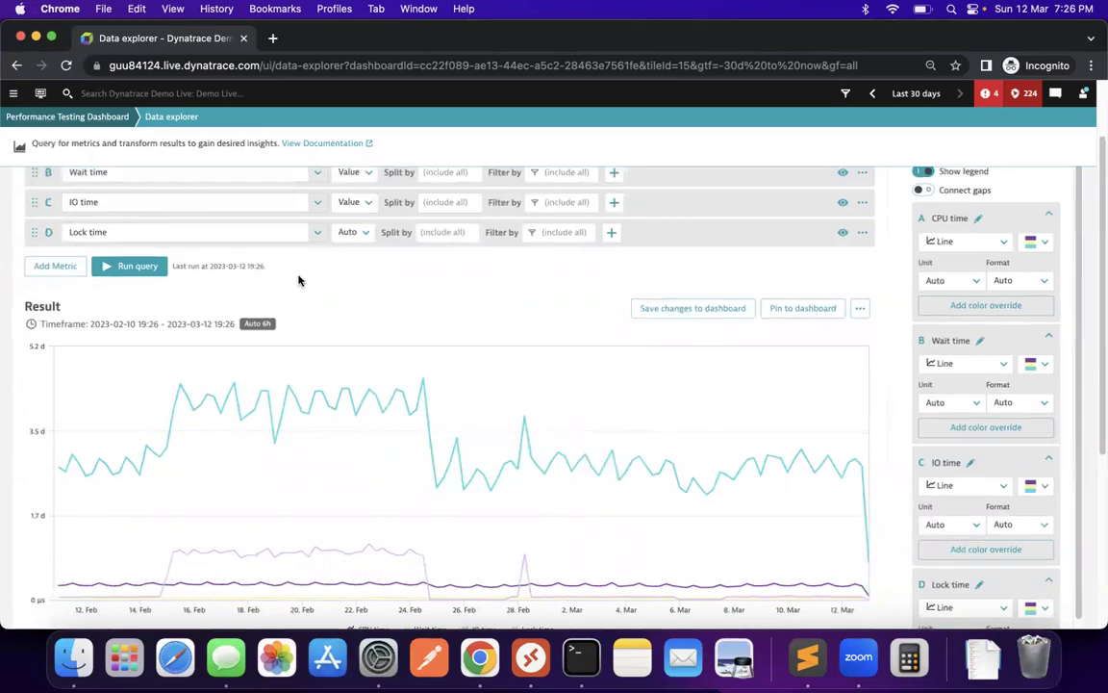
scroll(288, 211, "up", 3)
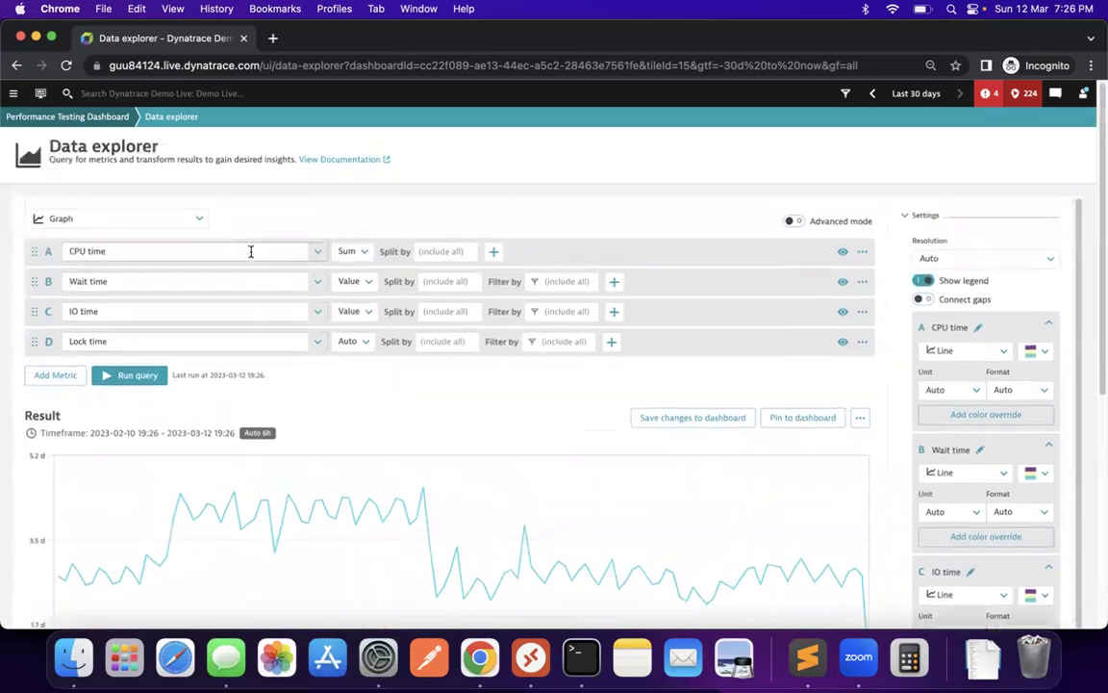
left_click(185, 220)
left_click(153, 256)
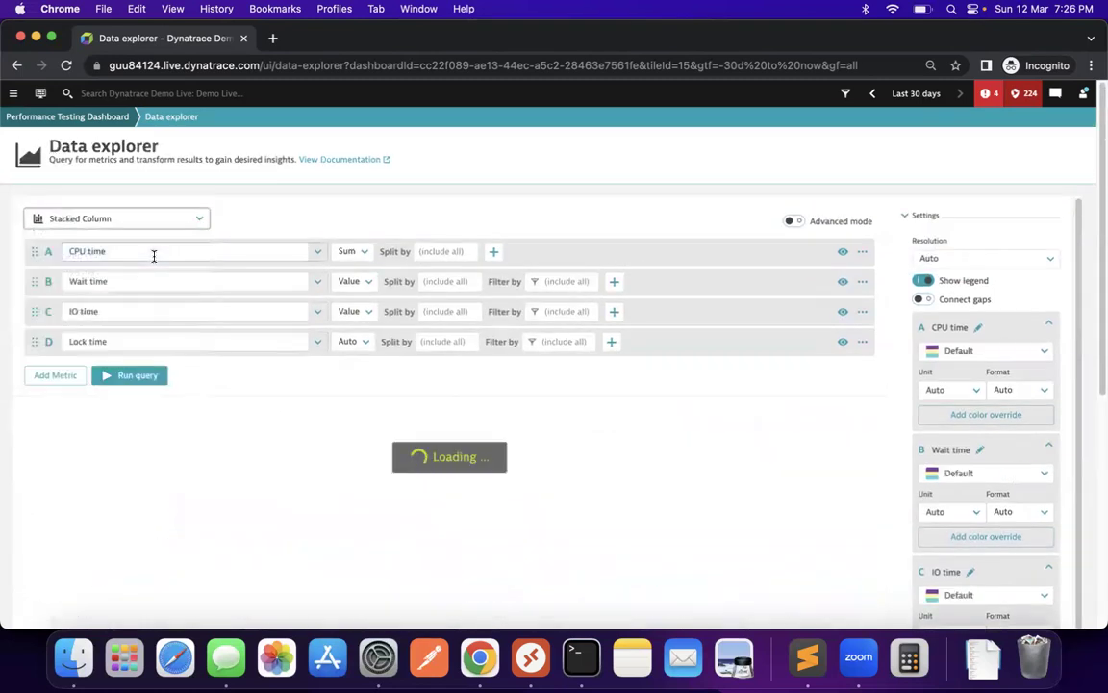
scroll(629, 475, "down", 2)
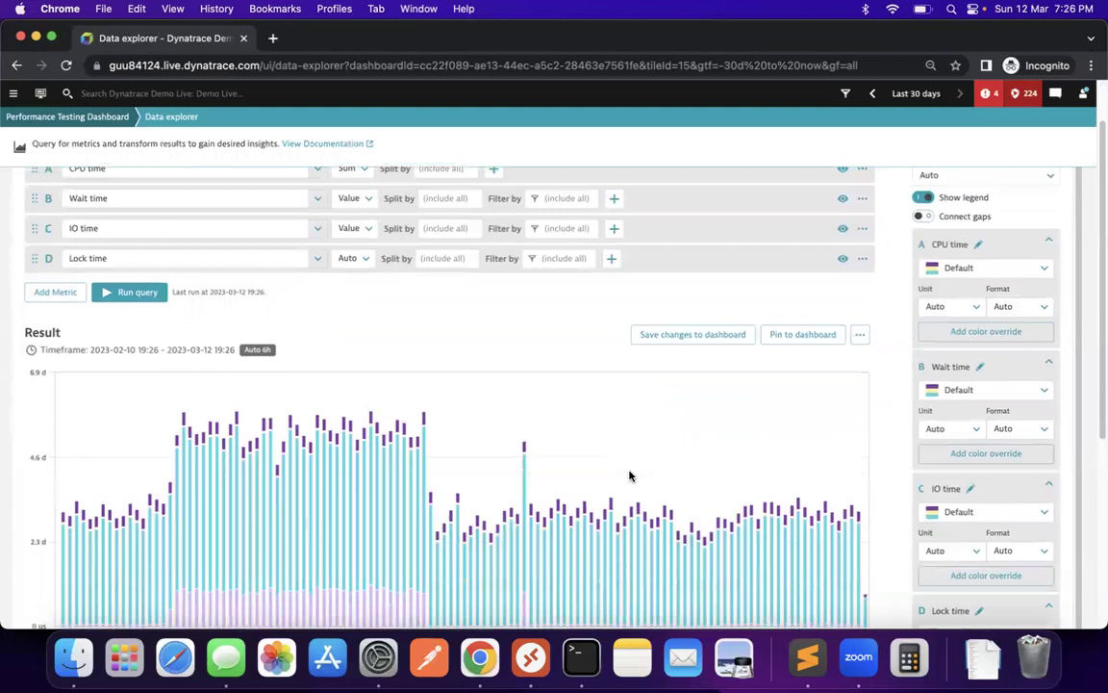
scroll(378, 389, "up", 2)
Try the Stacked Area visualization for the chart, and switch back to Stacked Column
left_click(175, 220)
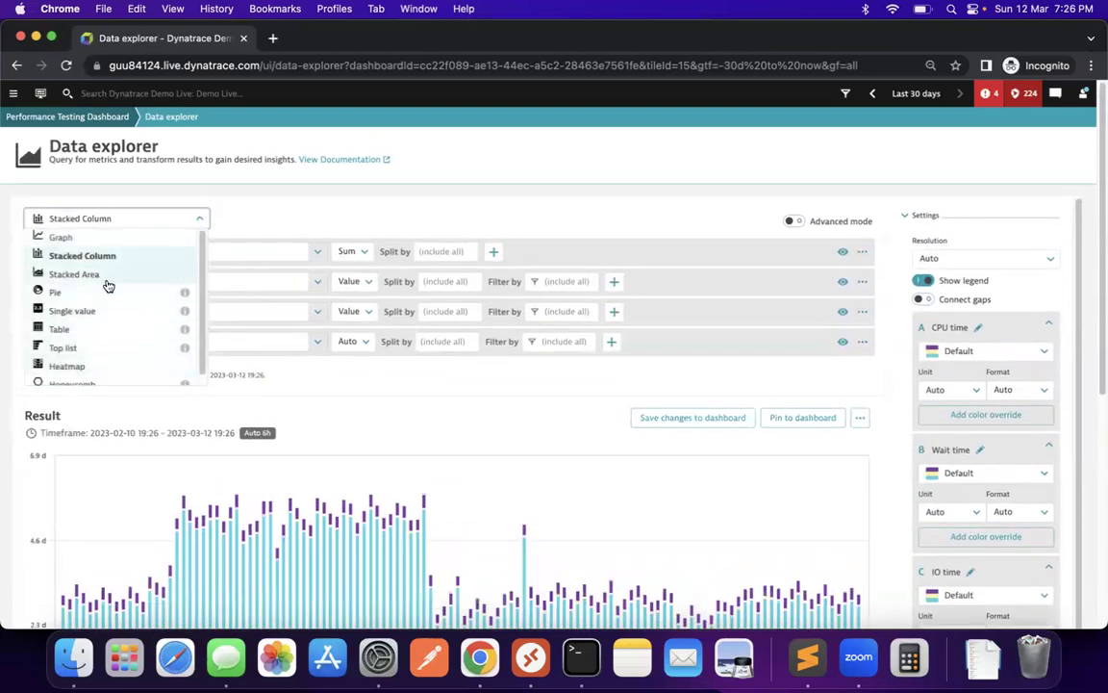
left_click(106, 274)
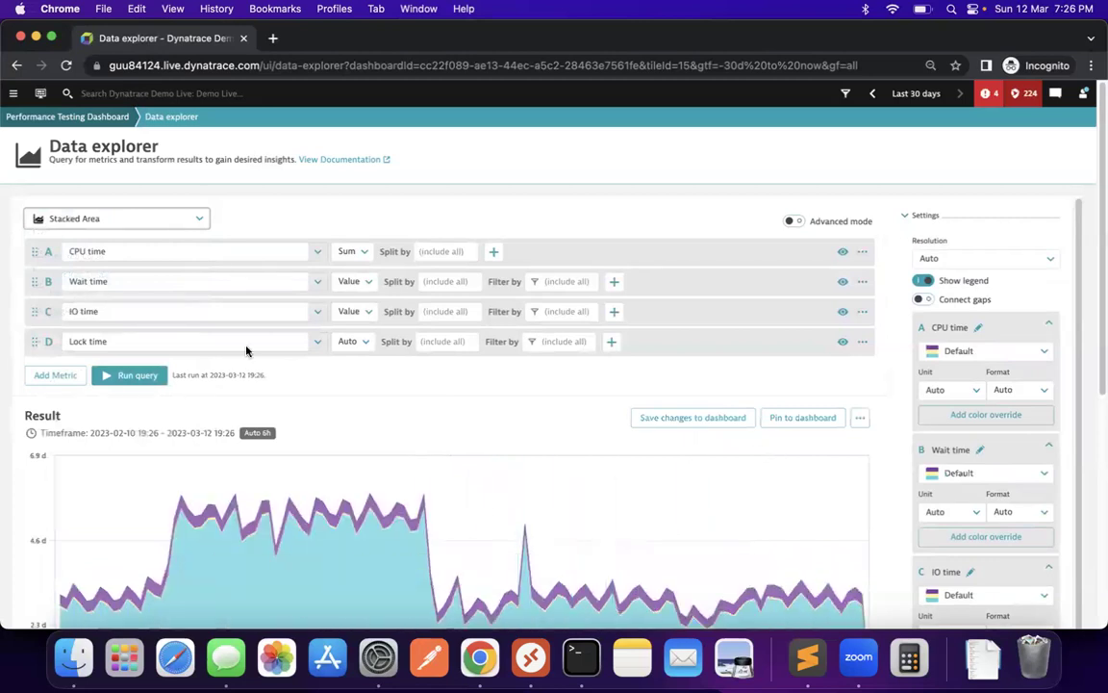
left_click(133, 220)
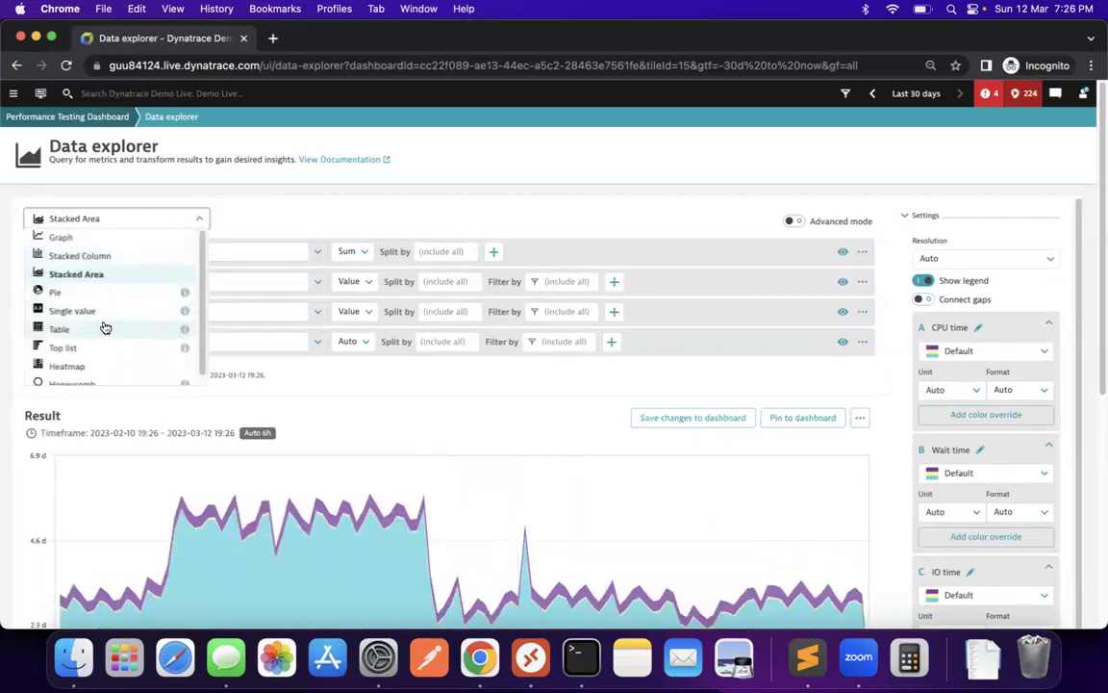
left_click(102, 255)
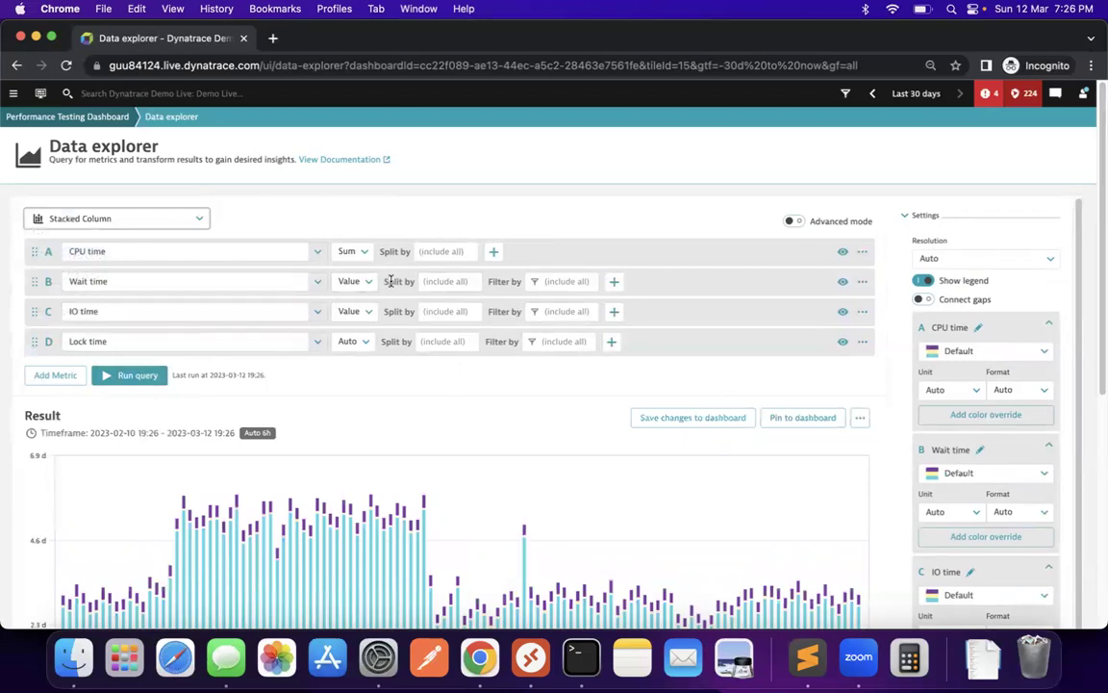
Split the Wait time metric by Service, filter it by service name /Citrix/CredentialWalletService, and run the query
left_click(440, 286)
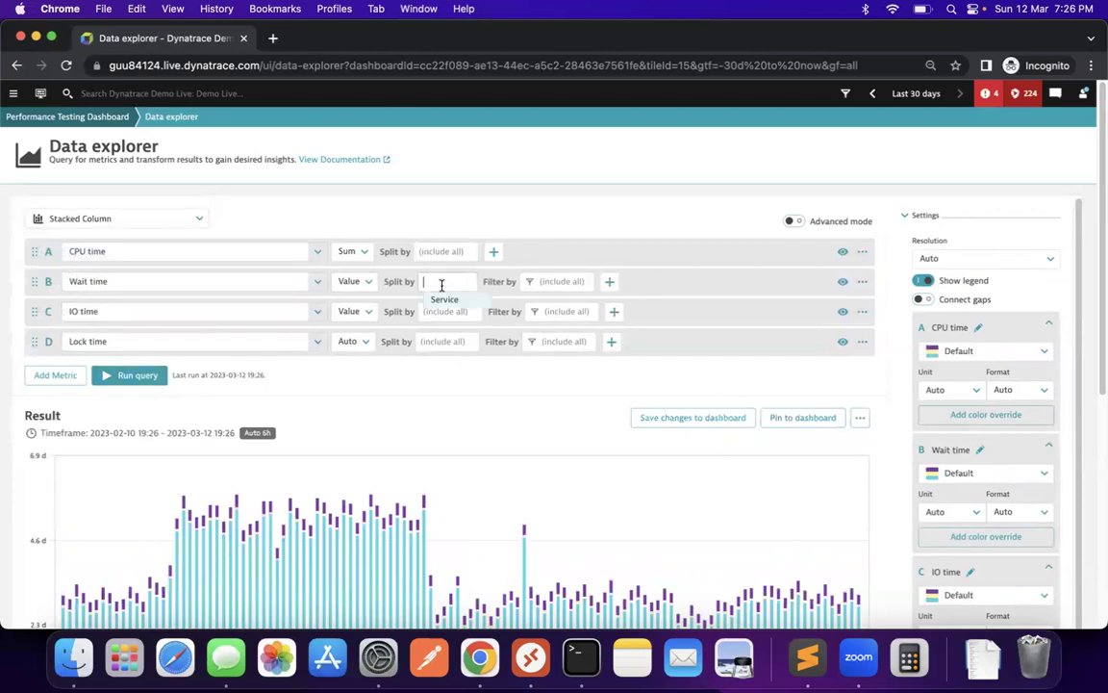
left_click(447, 304)
left_click(621, 282)
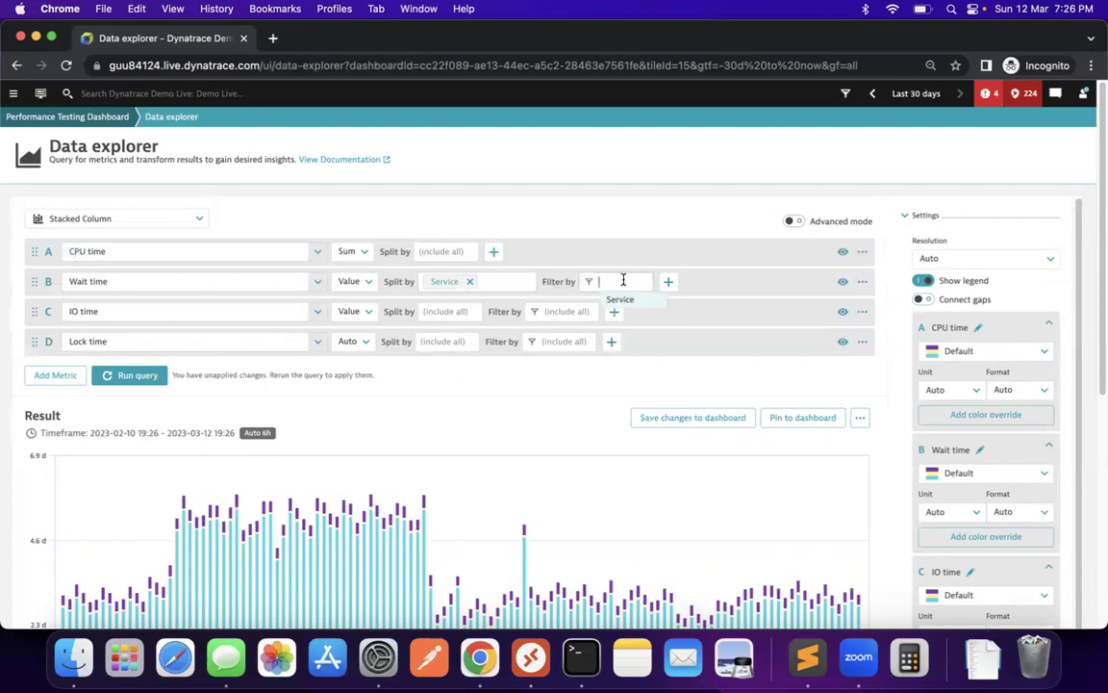
left_click(616, 299)
left_click(654, 301)
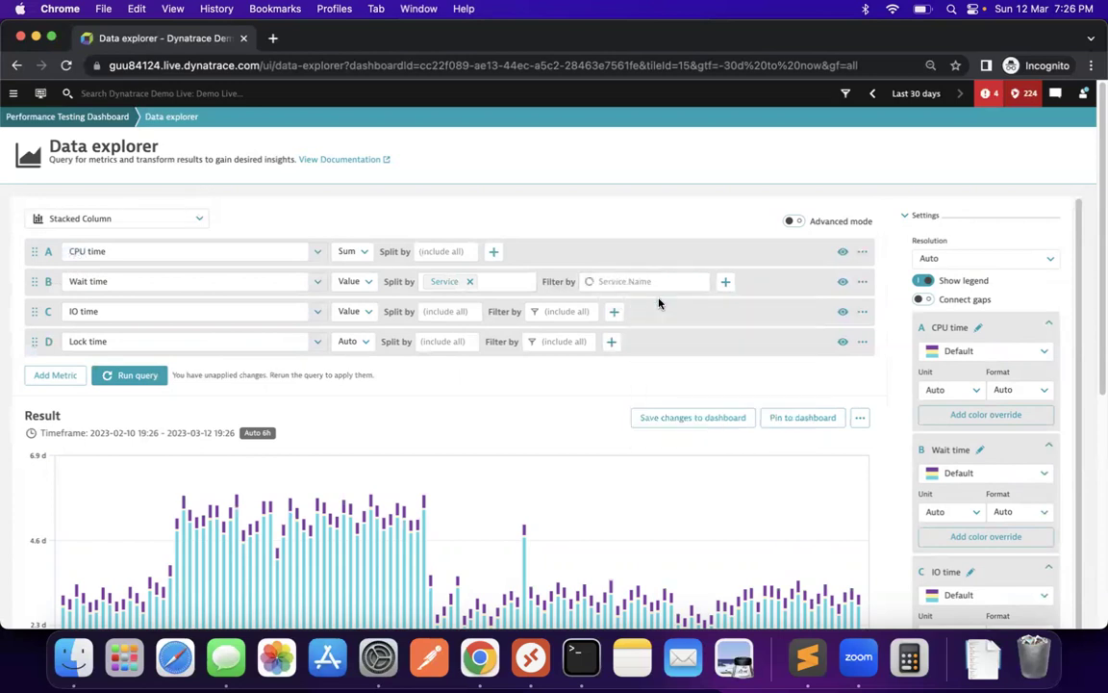
left_click(702, 329)
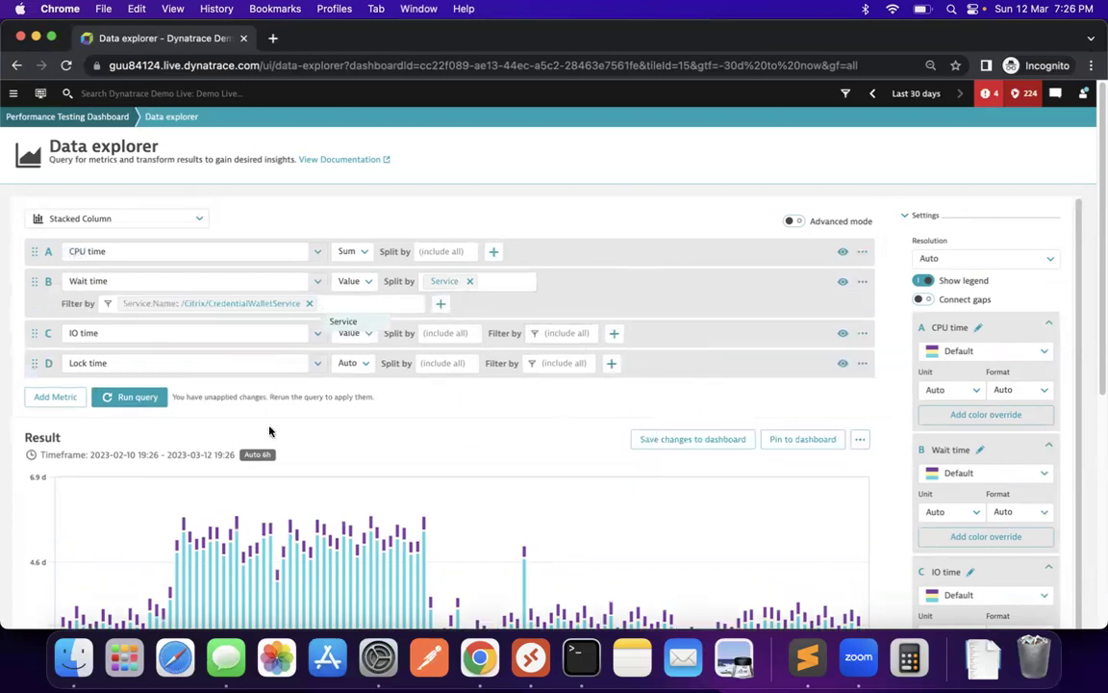
left_click(129, 396)
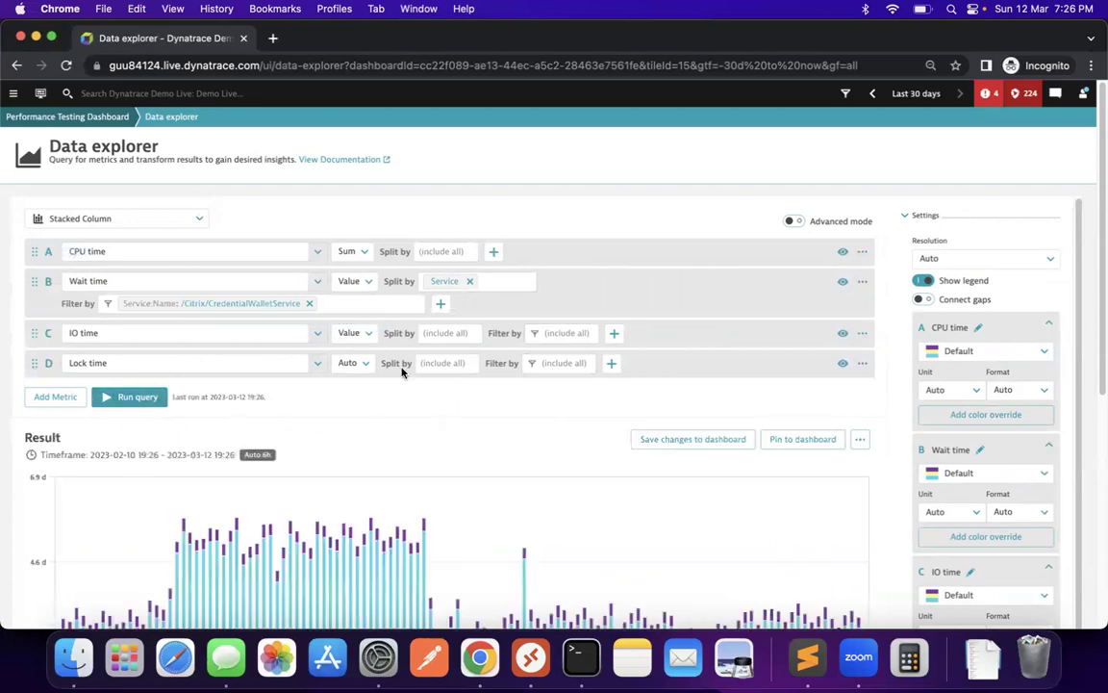
Split the IO time metric by Service and filter it by service name /Citrix/CredentialWalletService
left_click(452, 336)
left_click(450, 351)
left_click(604, 335)
left_click(616, 356)
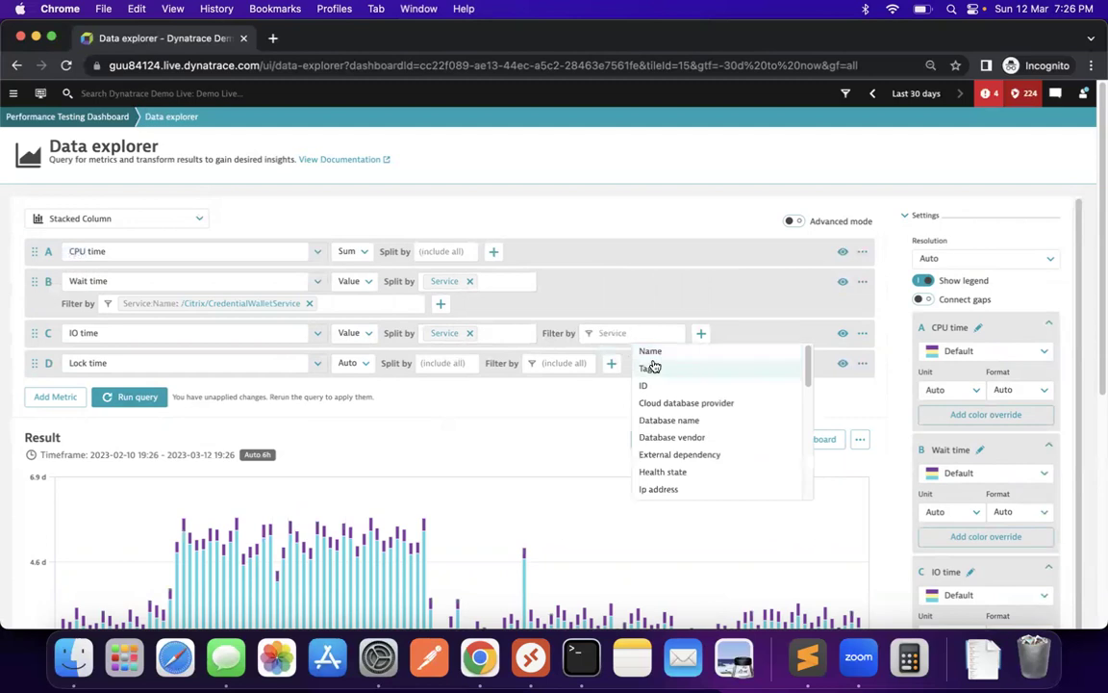
left_click(658, 355)
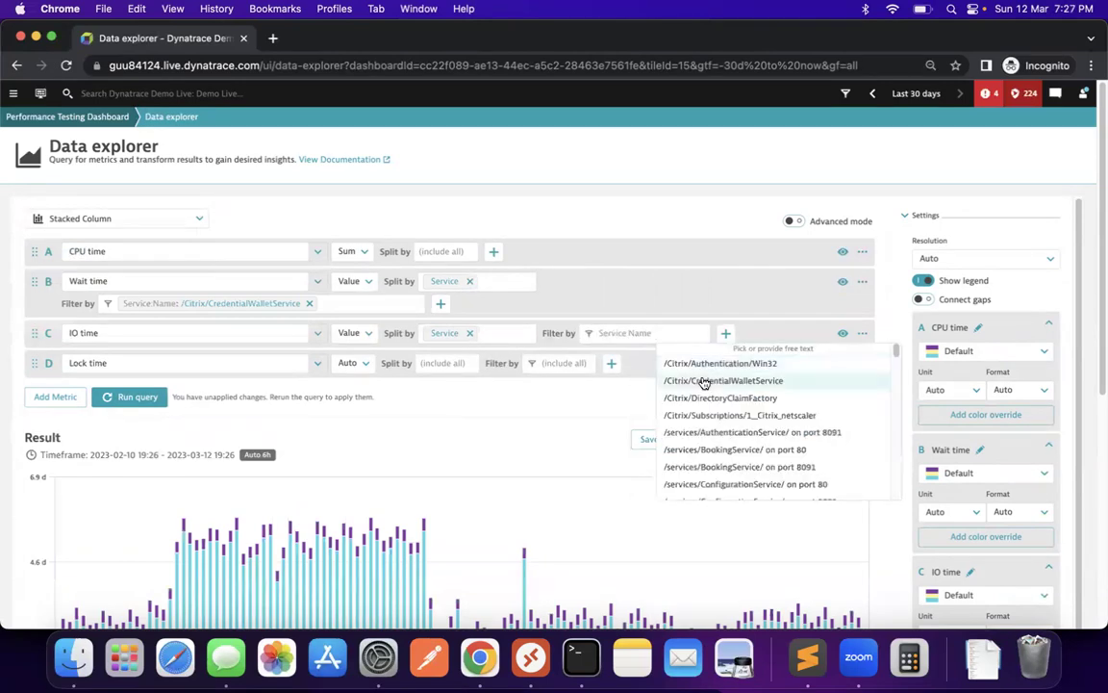
left_click(702, 380)
Split the Lock time metric by Service and filter it by service name /Citrix/CredentialWalletService
left_click(453, 387)
left_click(442, 399)
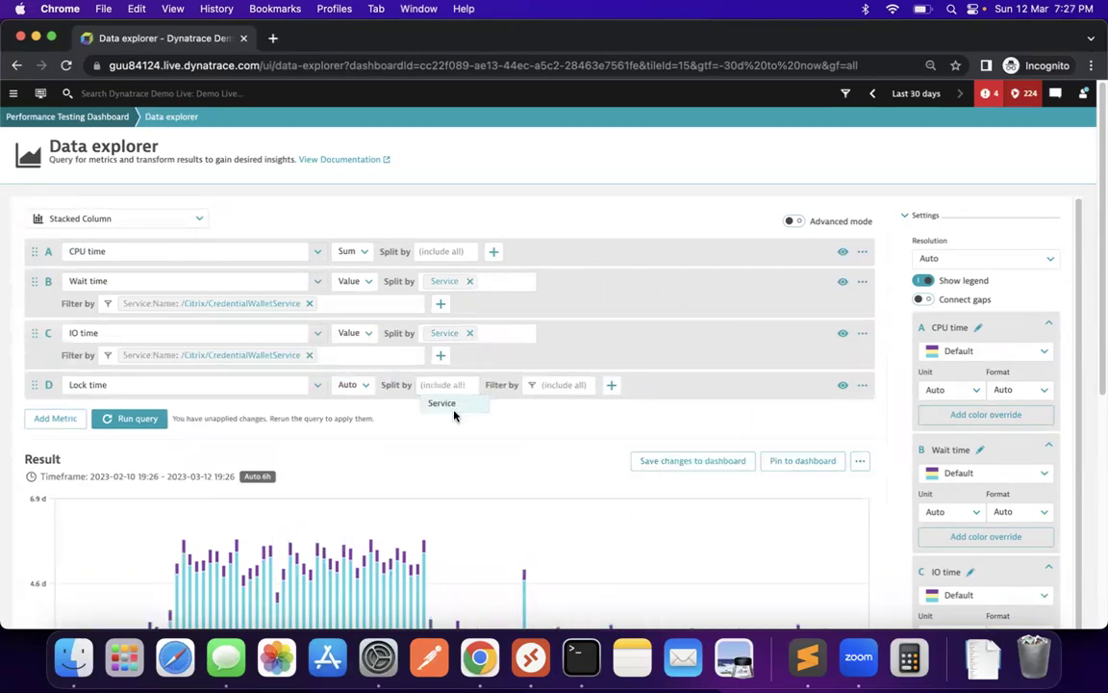
left_click(619, 386)
left_click(617, 402)
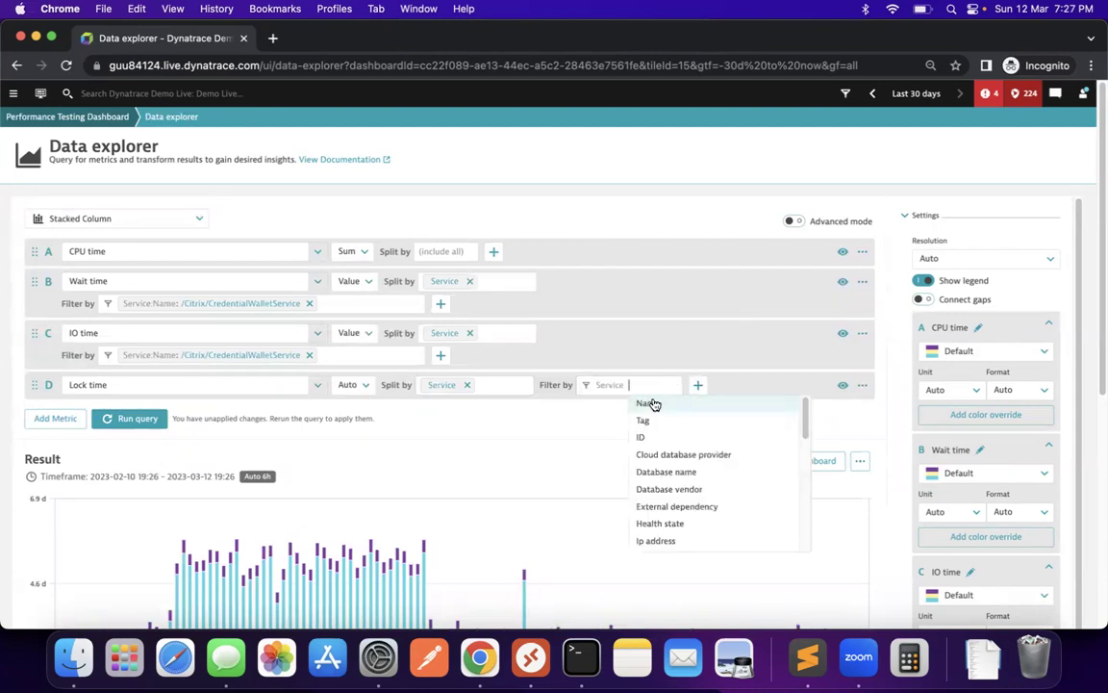
left_click(658, 402)
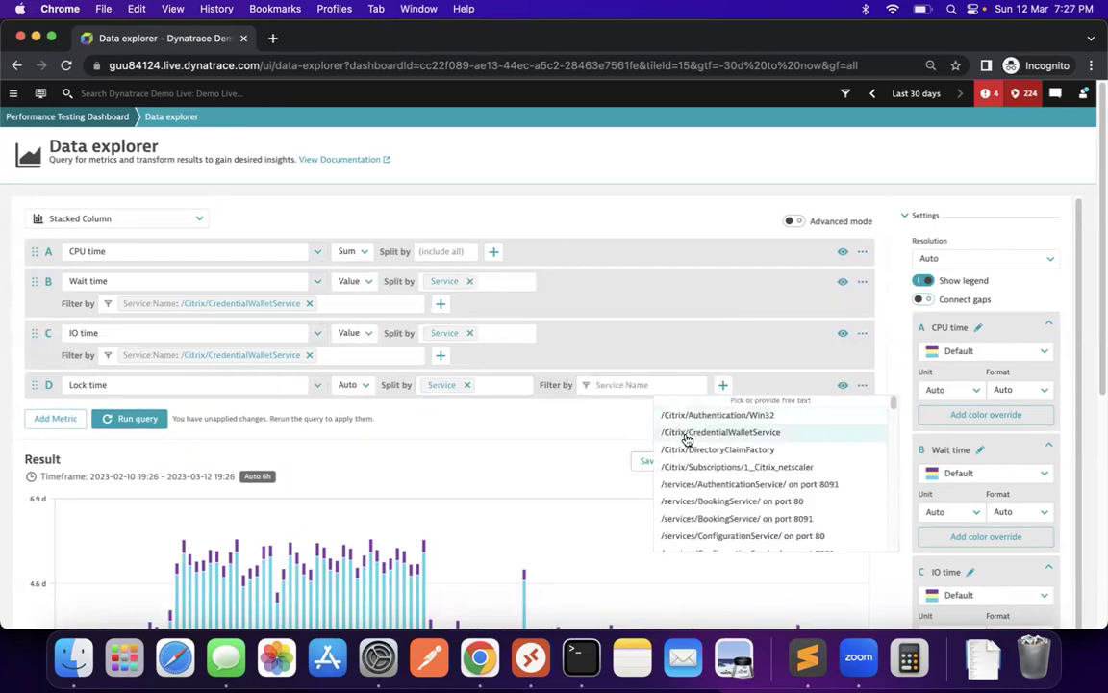
left_click(685, 433)
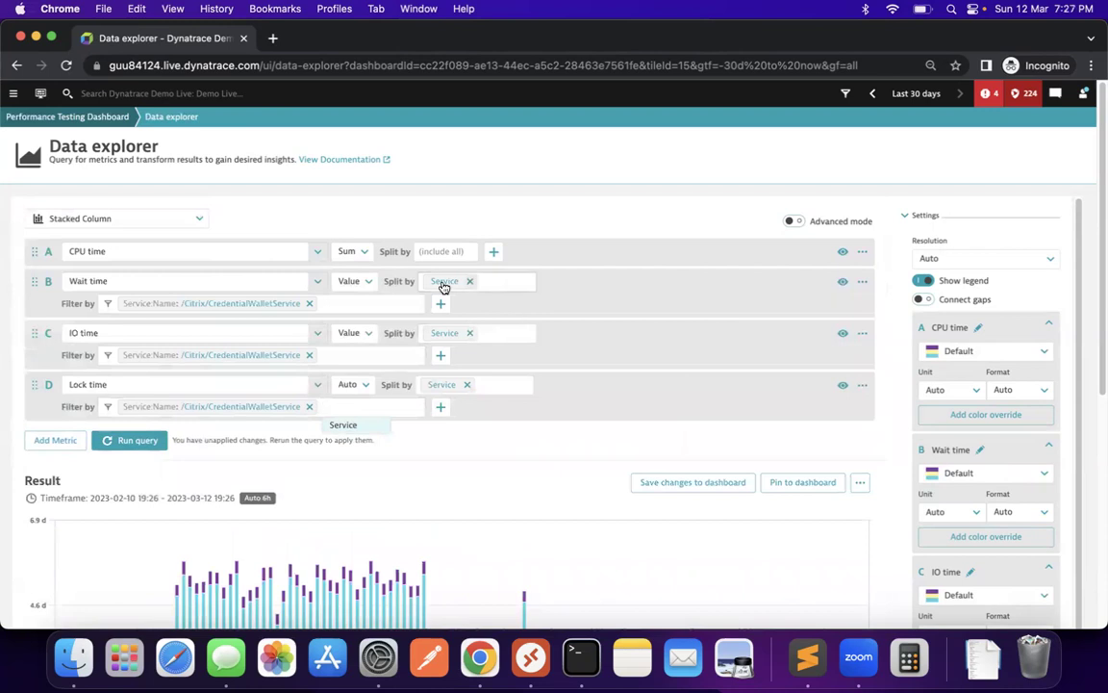
Split the CPU time metric by Service, add a filter for service name /Citrix/CredentialWalletService, and run the query
left_click(447, 250)
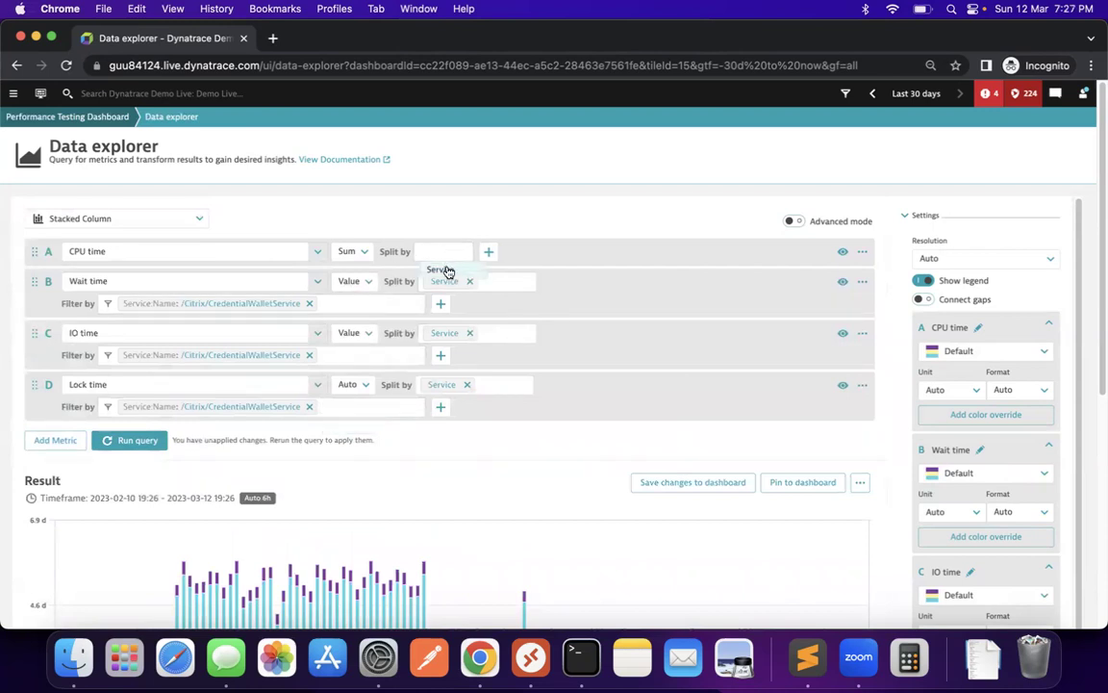
left_click(447, 272)
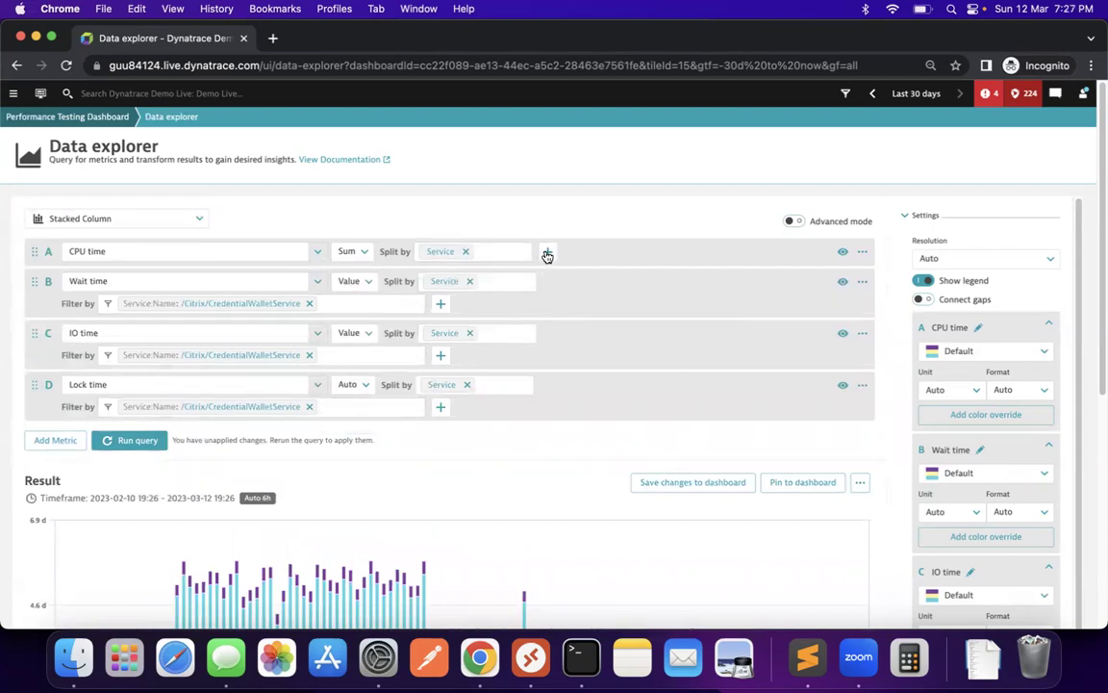
left_click(547, 255)
left_click(572, 347)
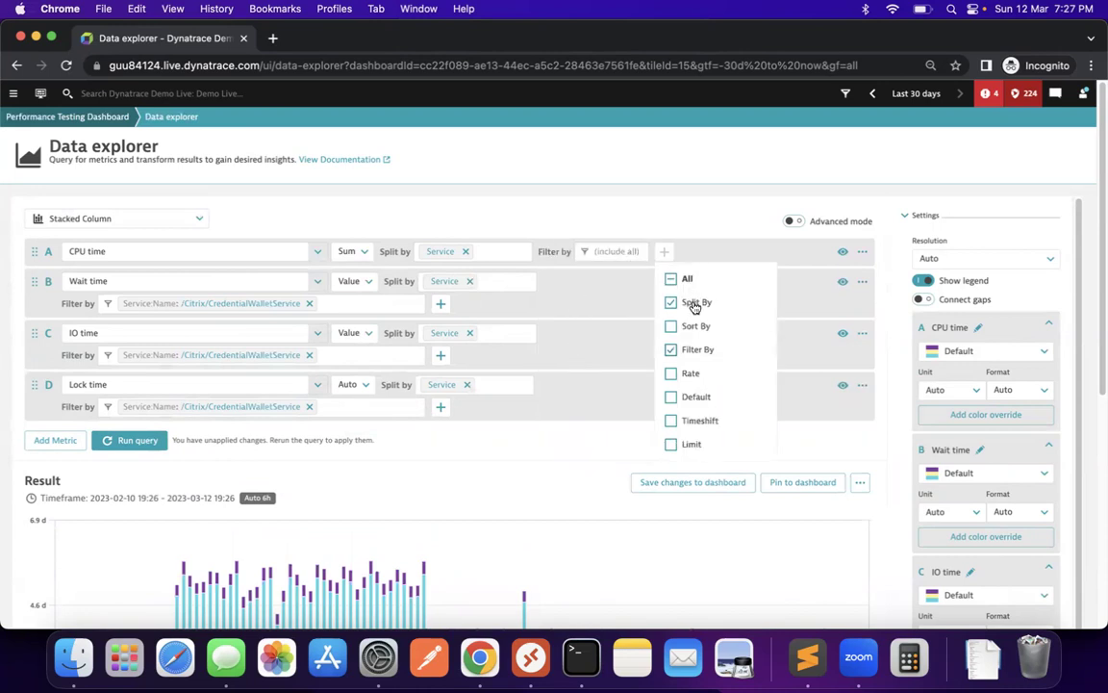
left_click(613, 251)
left_click(612, 267)
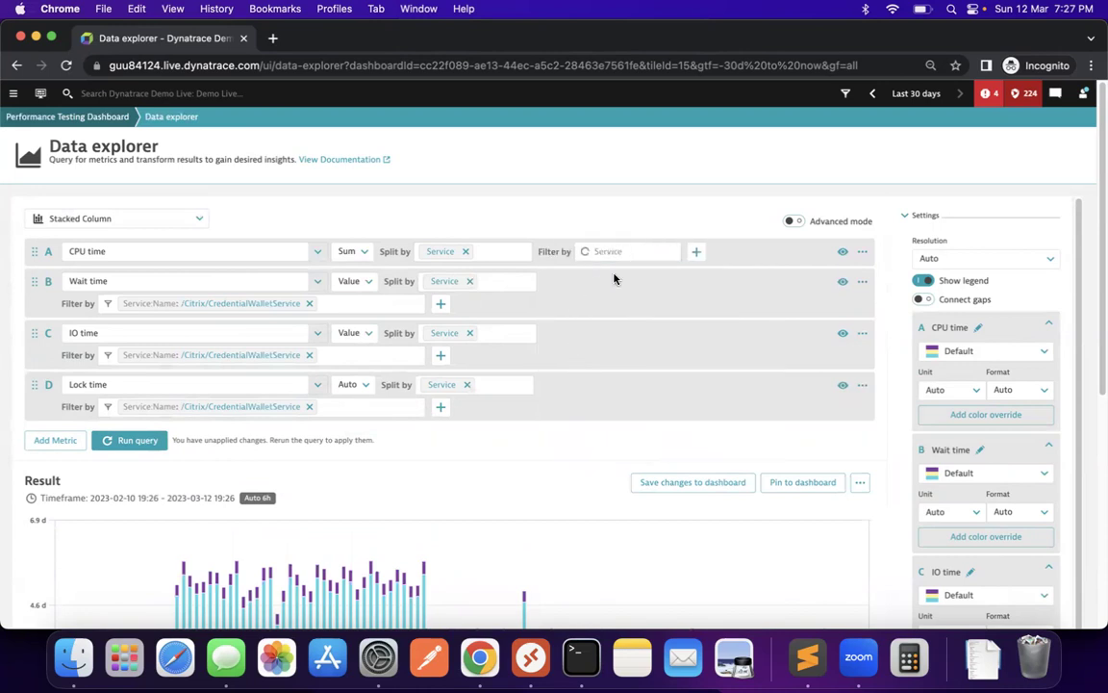
left_click(692, 271)
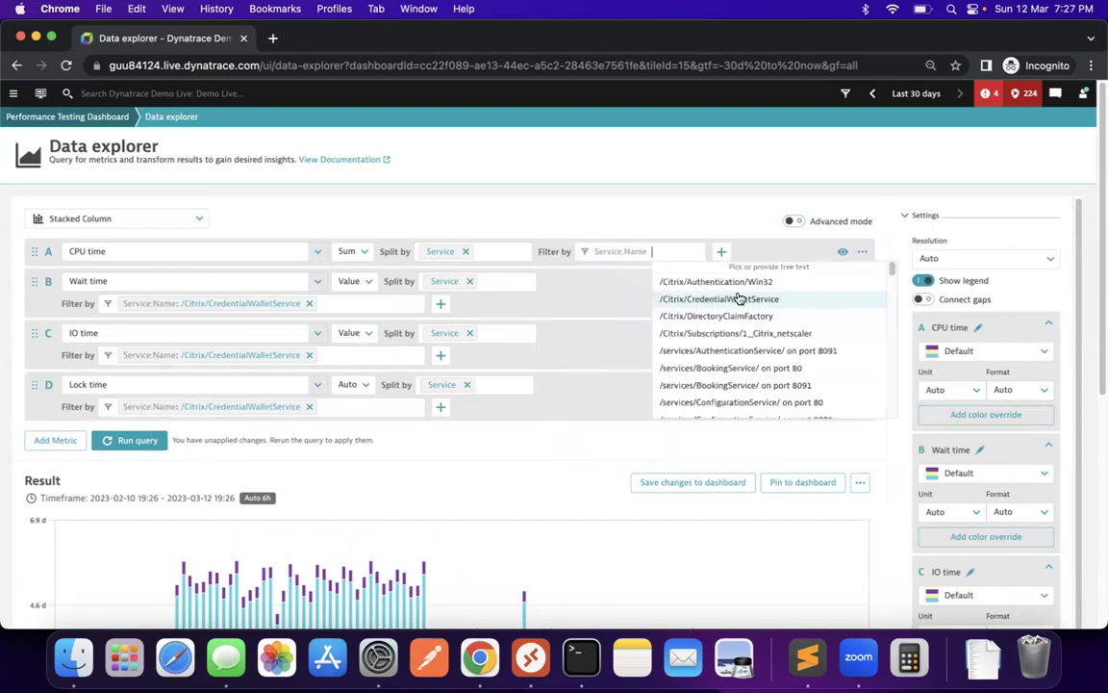
left_click(749, 299)
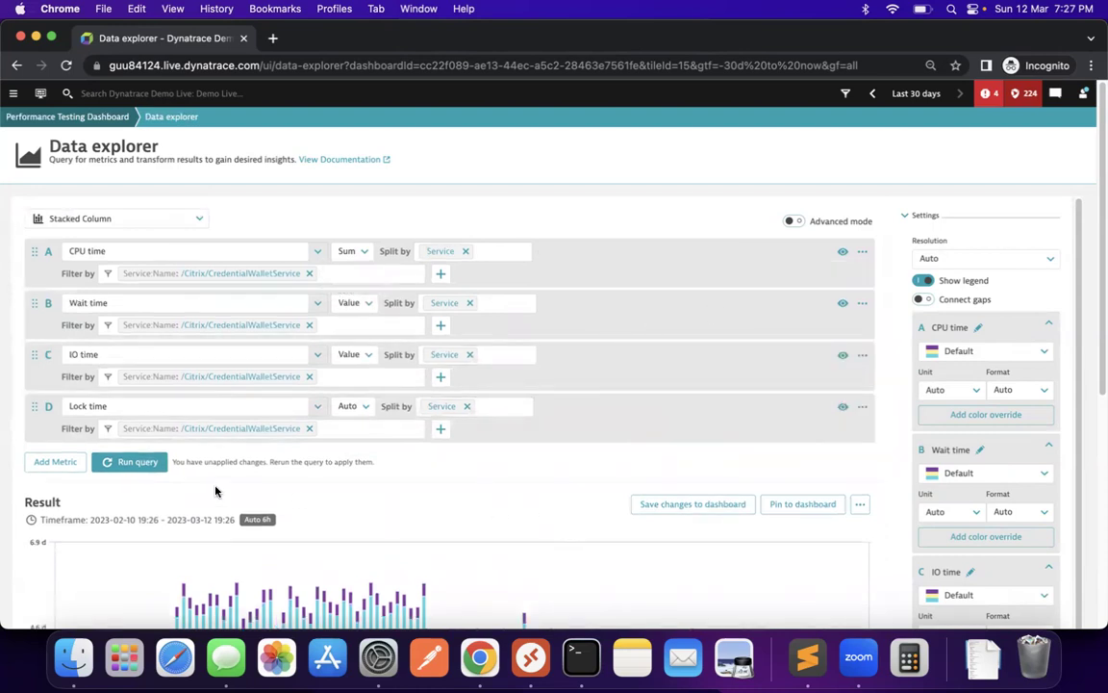
left_click(138, 462)
Remove the service name filters from the Lock, IO, Wait and CPU time metrics and rerun the query
scroll(531, 449, "down", 3)
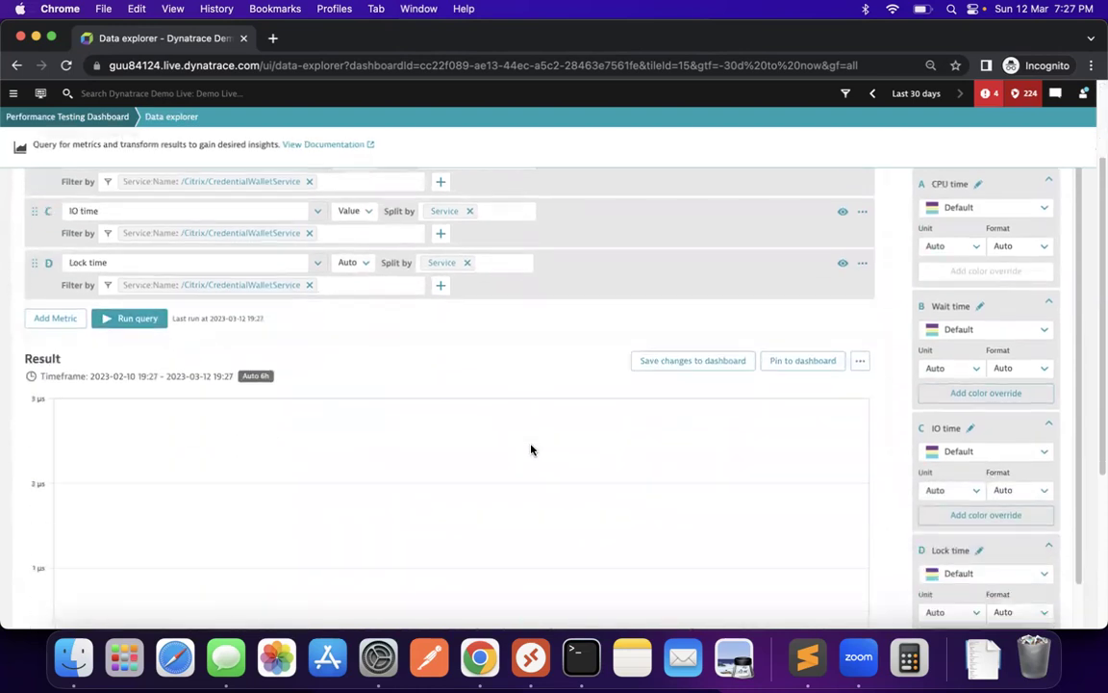
scroll(660, 438, "down", 5)
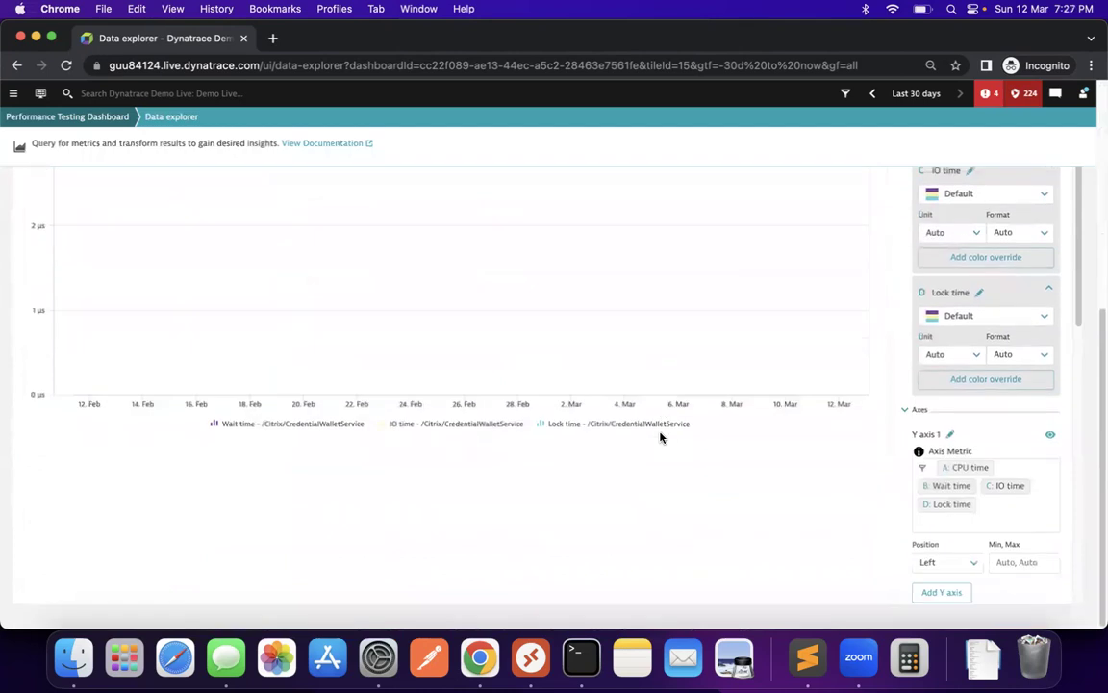
scroll(659, 438, "up", 3)
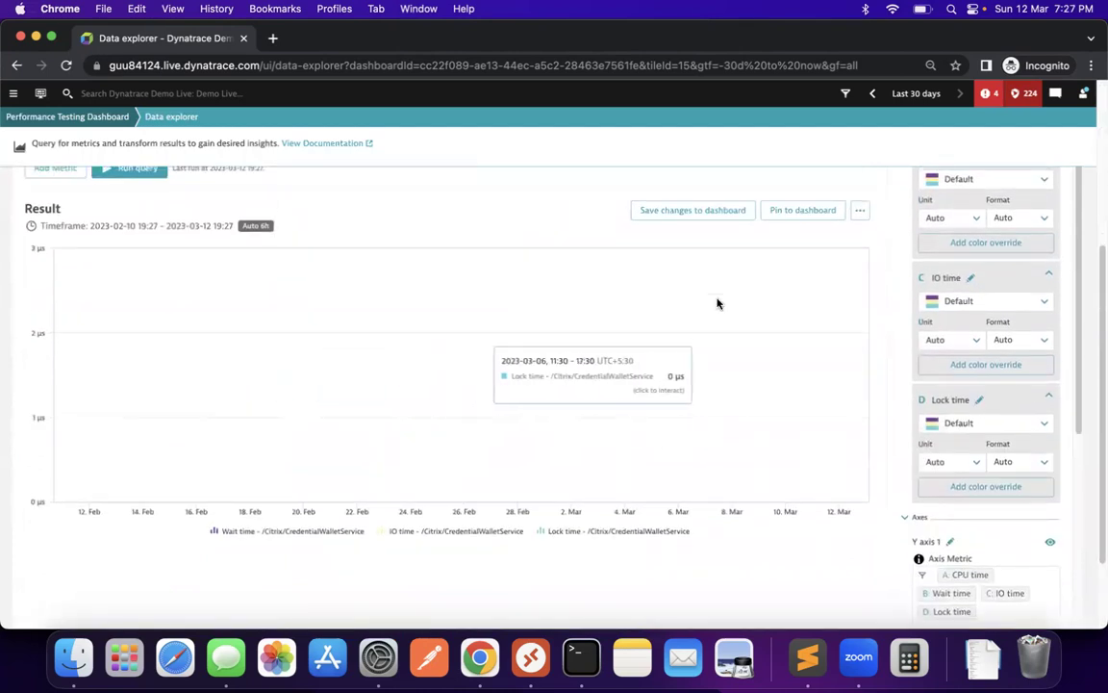
scroll(408, 304, "down", 3)
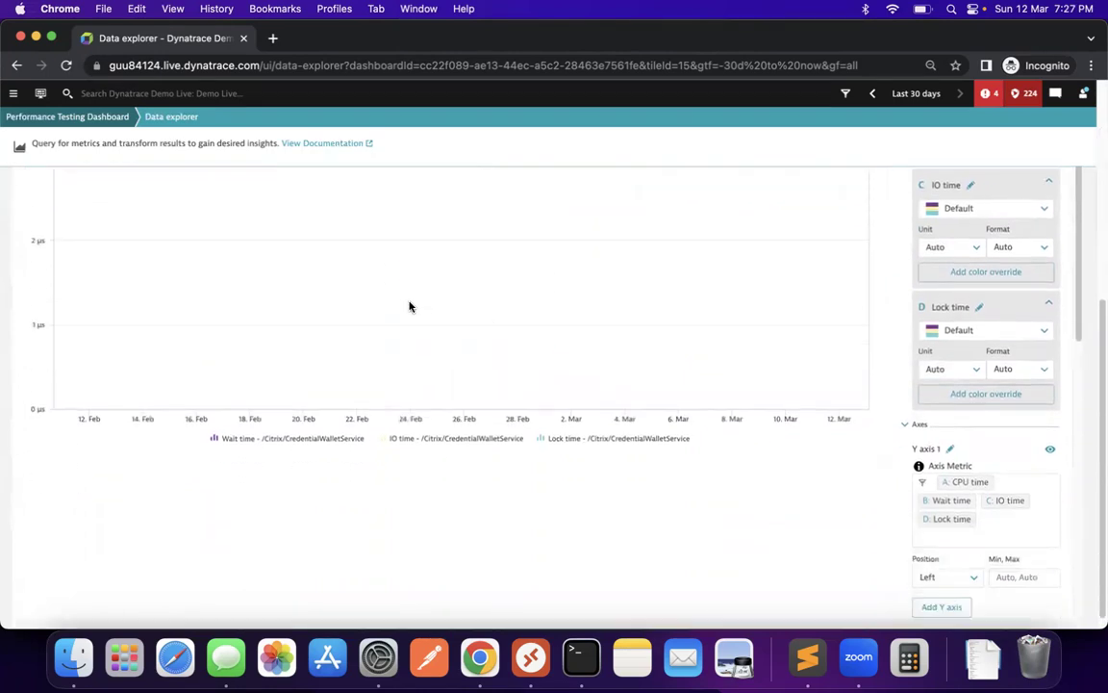
scroll(409, 306, "up", 10)
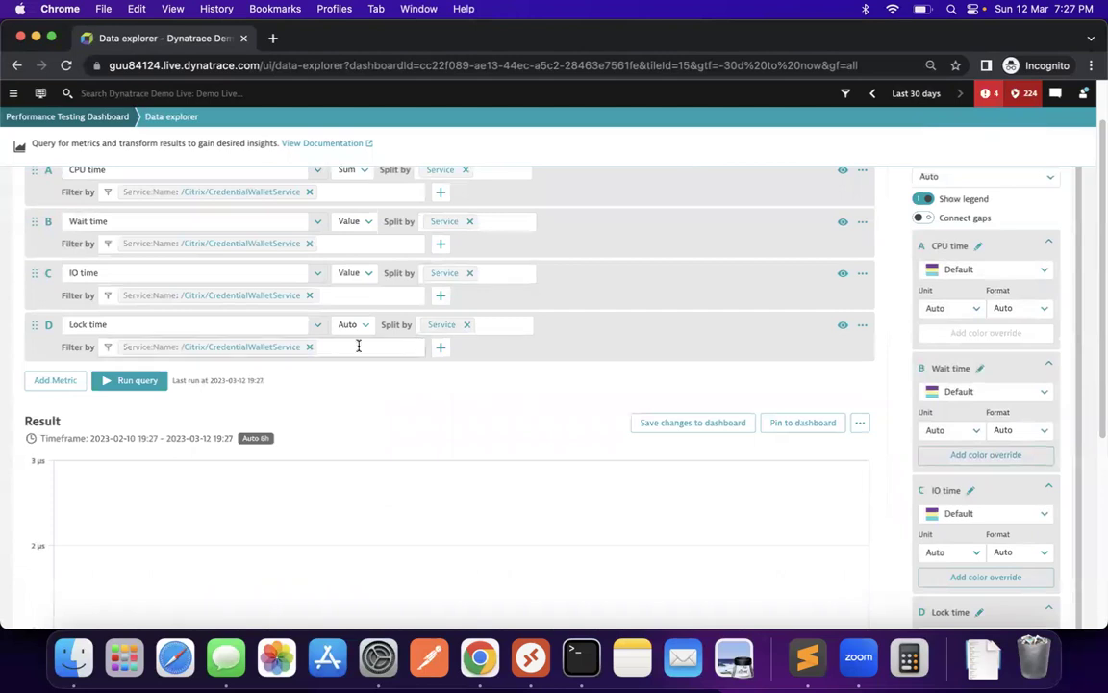
left_click(309, 346)
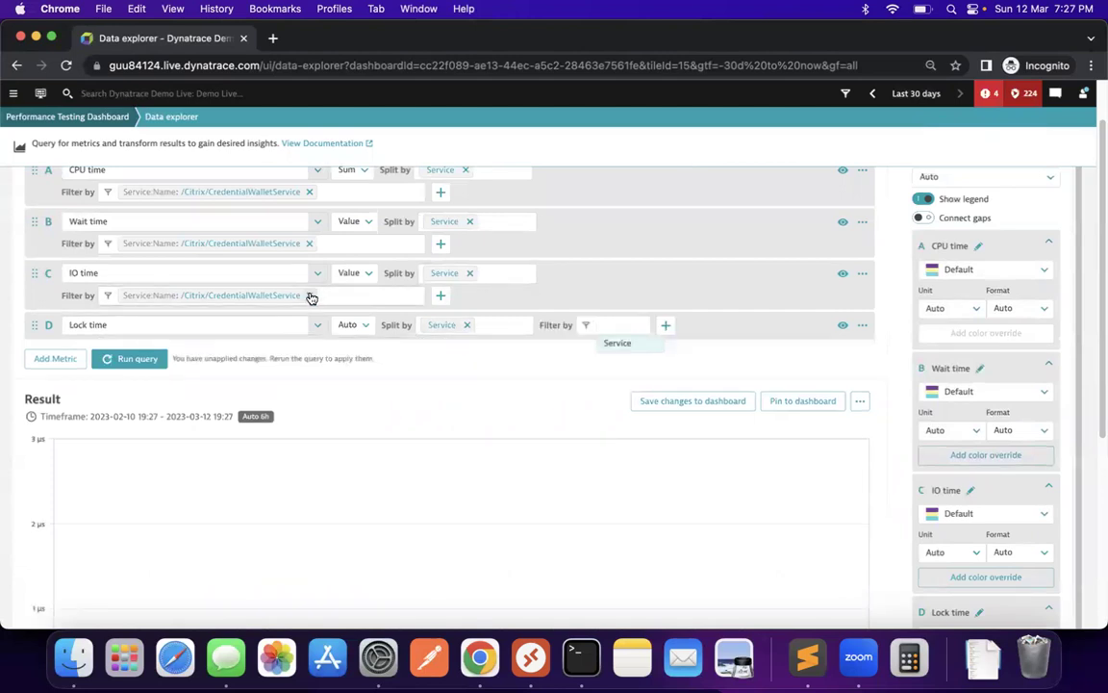
left_click(308, 296)
left_click(309, 243)
left_click(308, 192)
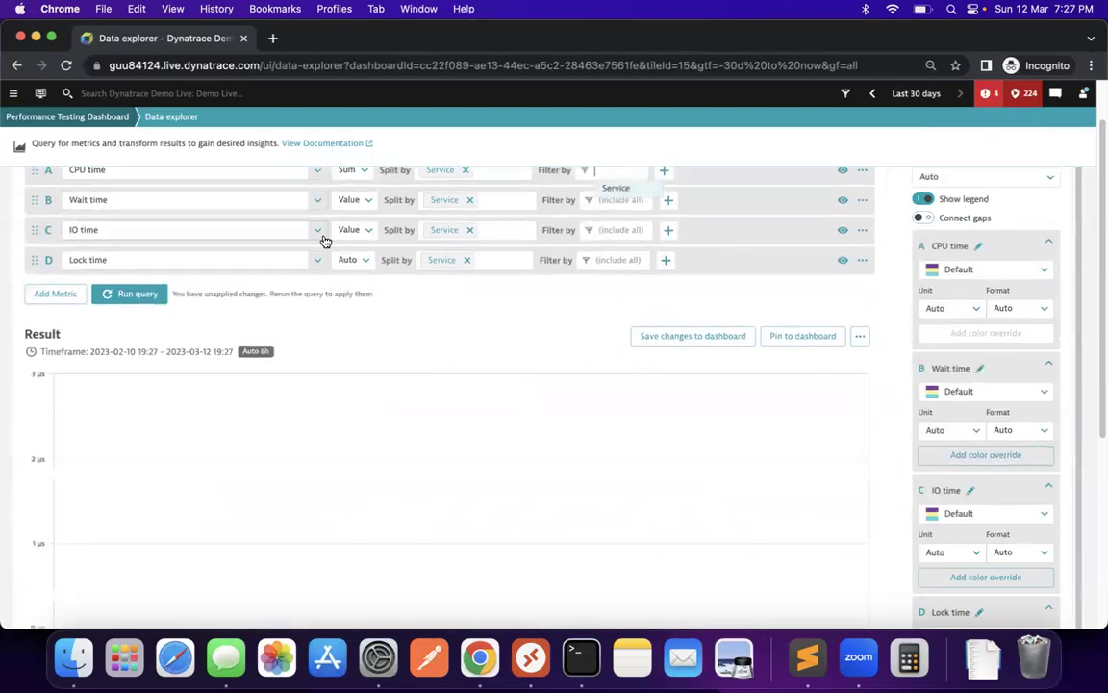
left_click(129, 293)
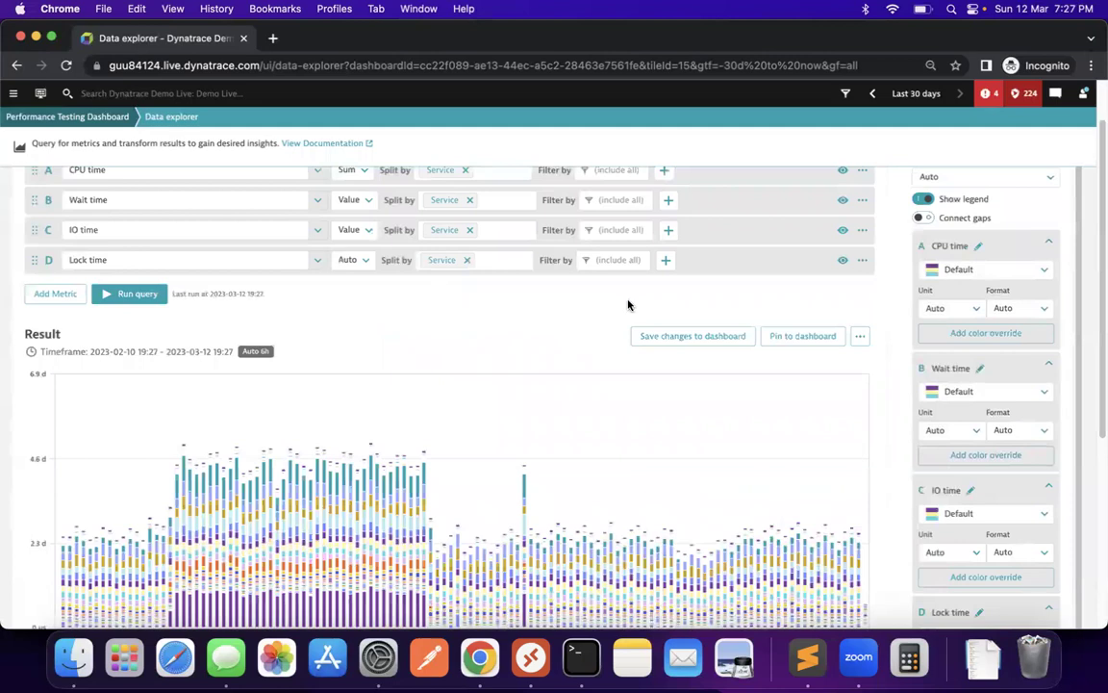
Save the query changes to the dashboard and deselect the updated tile there
scroll(663, 385, "up", 3)
left_click(692, 418)
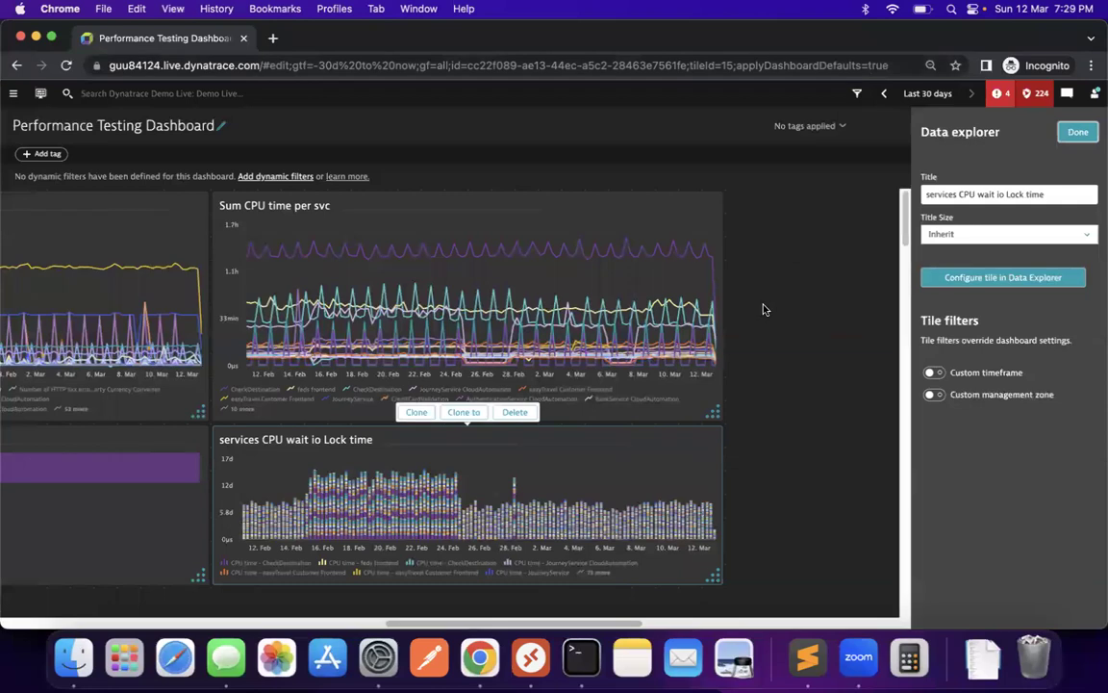
left_click(894, 268)
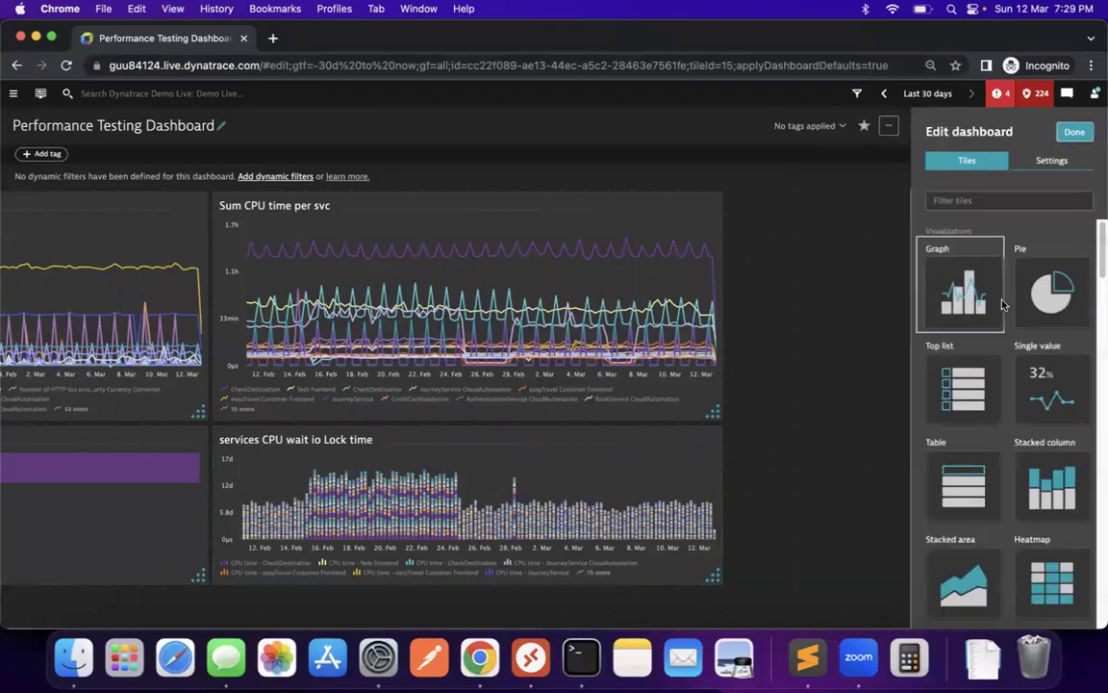
Add a large Graph tile beside the "Sum CPU time per svc" tile and title it "Garbage collection total collection time"
left_click_drag(962, 289, 810, 289)
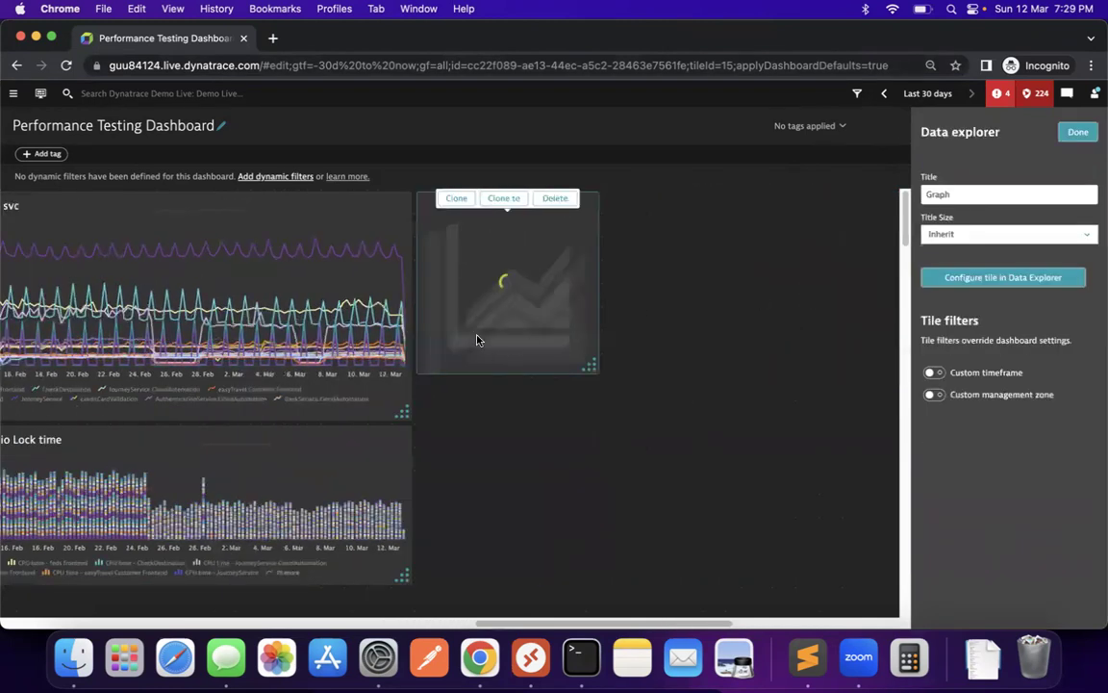
mouse_move(541, 366)
left_mouse_down()
mouse_move(558, 413)
mouse_move(661, 419)
left_mouse_up()
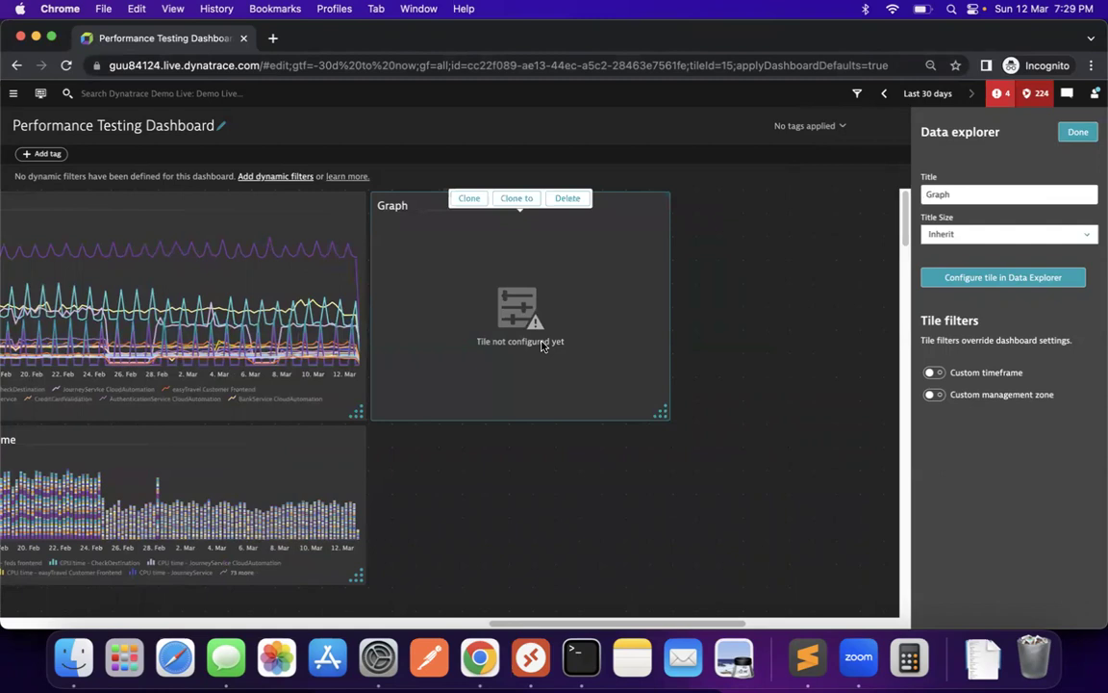
left_click(1032, 196)
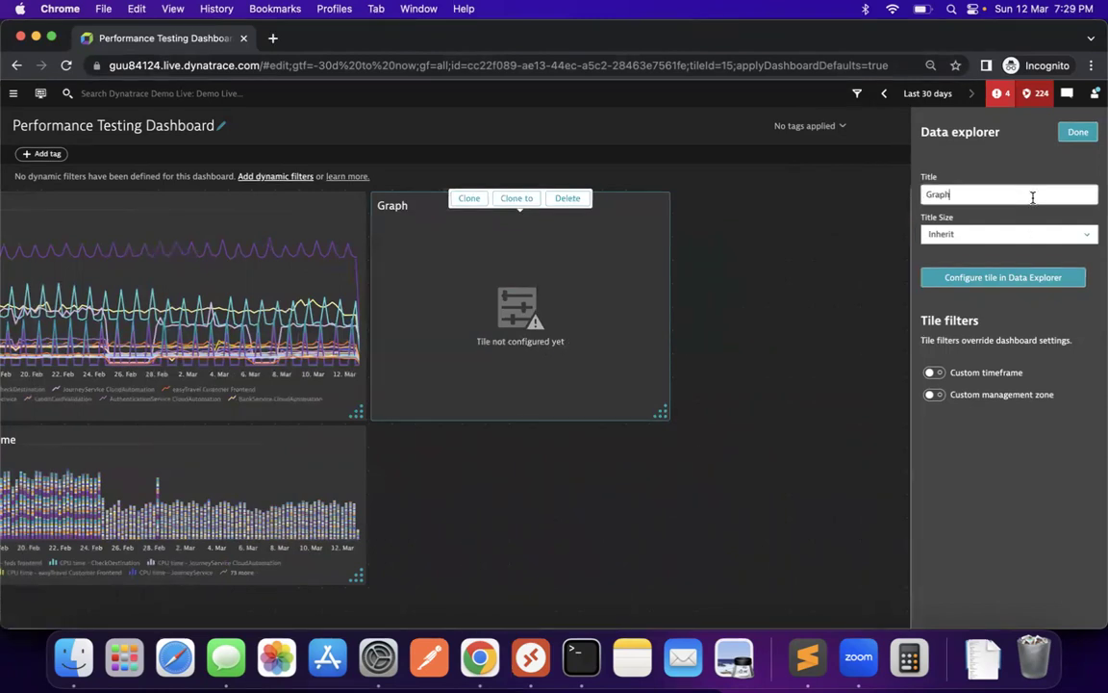
key("BackSpace")
key("BackSpace")
type("arbage co")
type("k")
key("BackSpace")
type("llection")
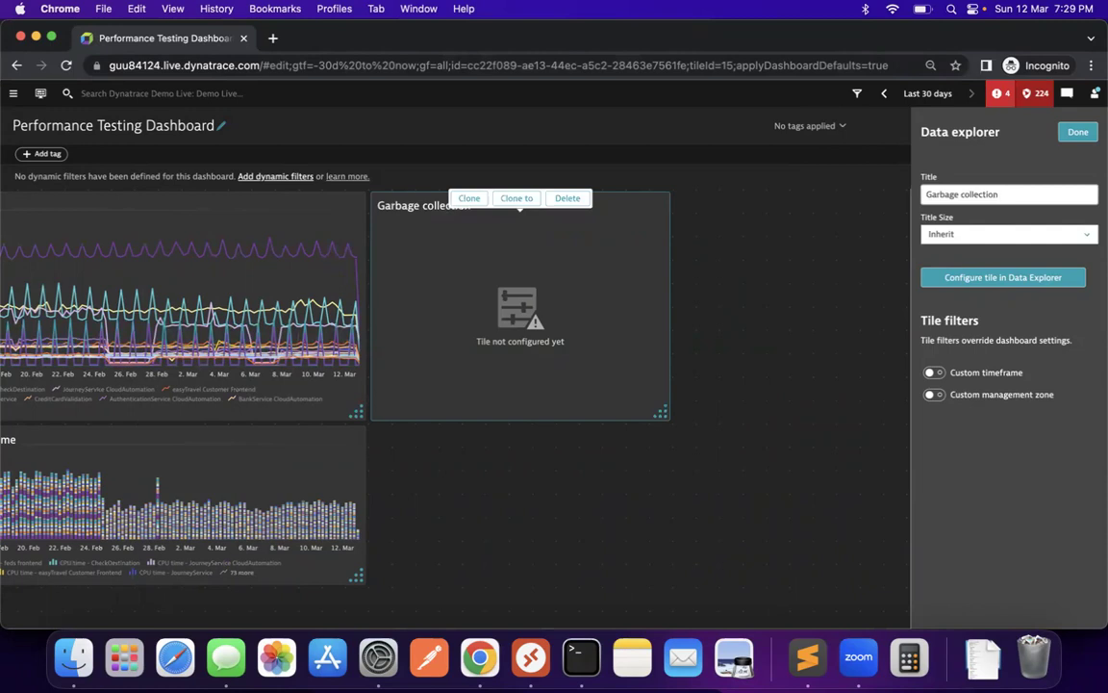
type(" total collection time")
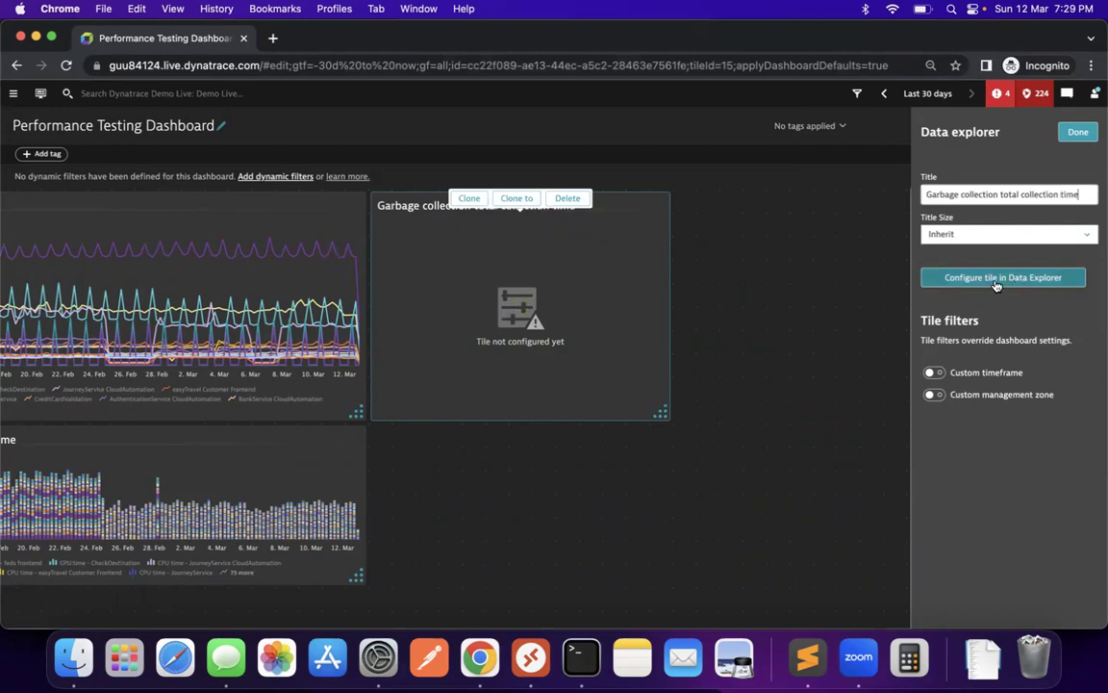
Configure the new tile in Data Explorer with the Garbage collection total collection time metric, split by Process
left_click(982, 279)
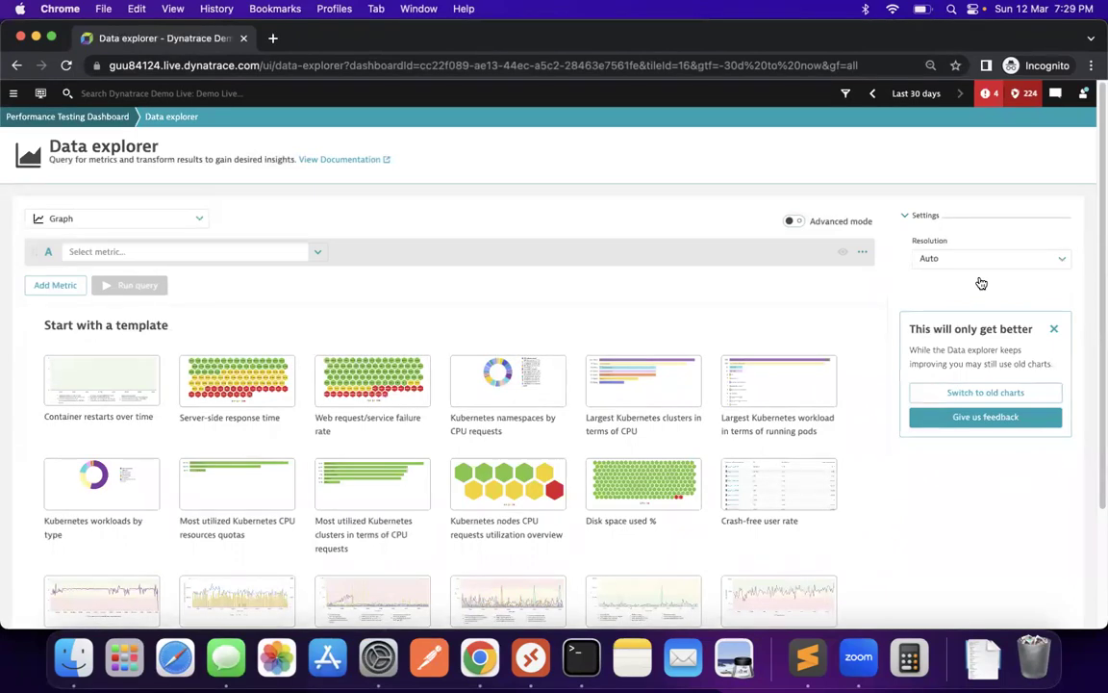
left_click(196, 250)
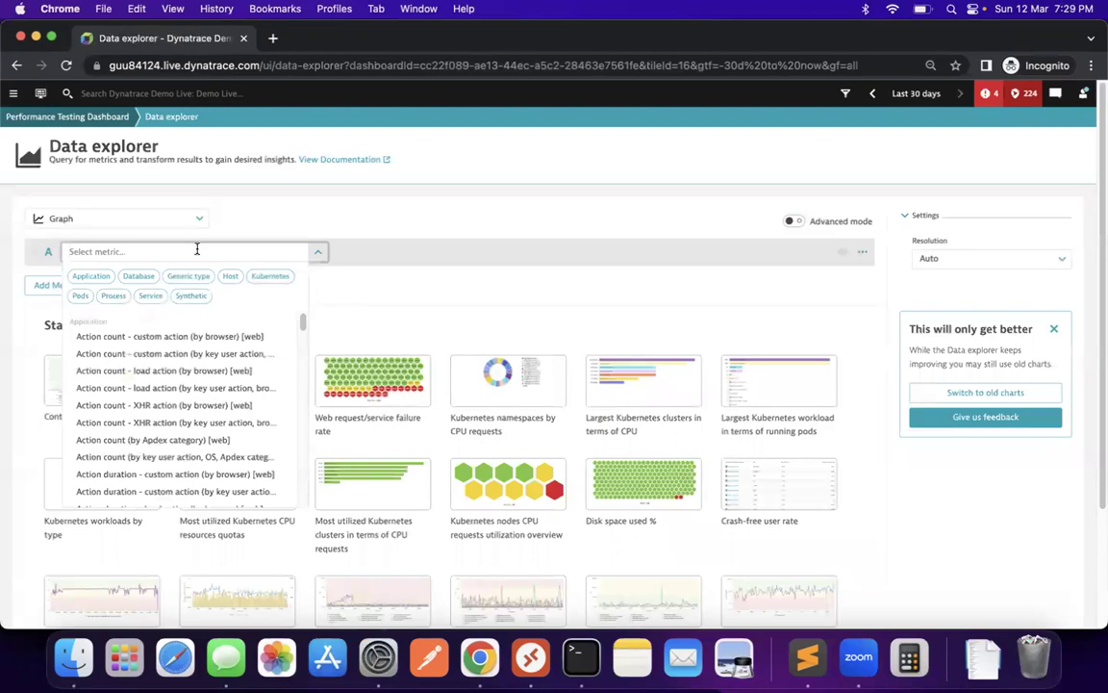
type("garbage collection")
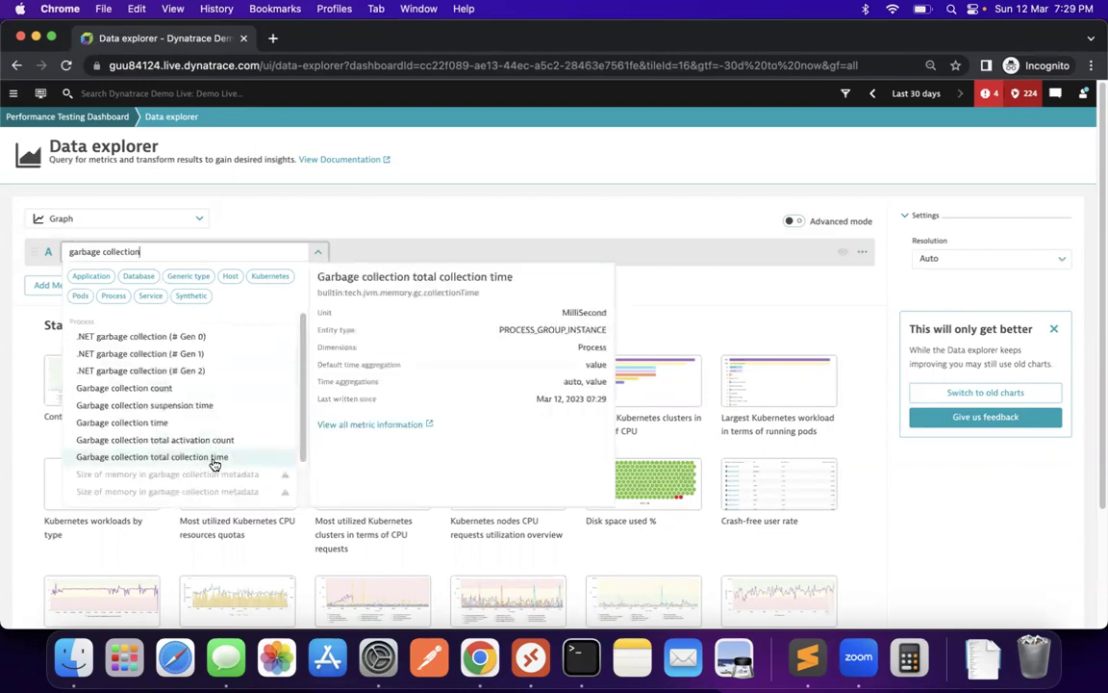
scroll(301, 413, "down", 1)
scroll(301, 412, "up", 2)
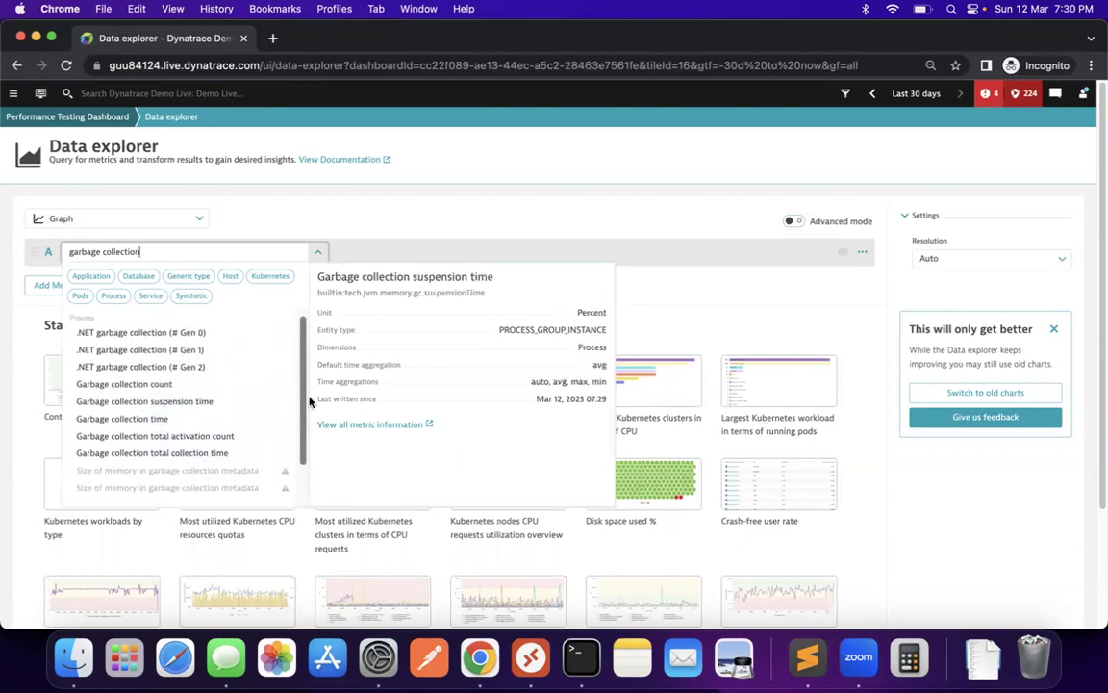
left_click(204, 453)
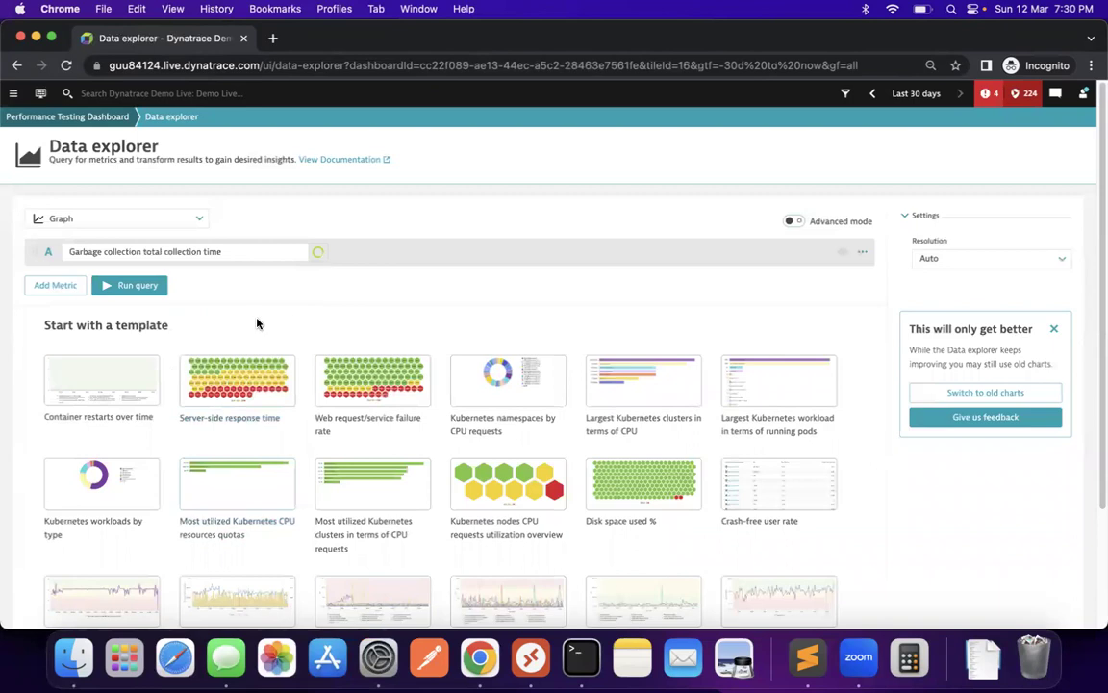
left_click(447, 251)
left_click(442, 269)
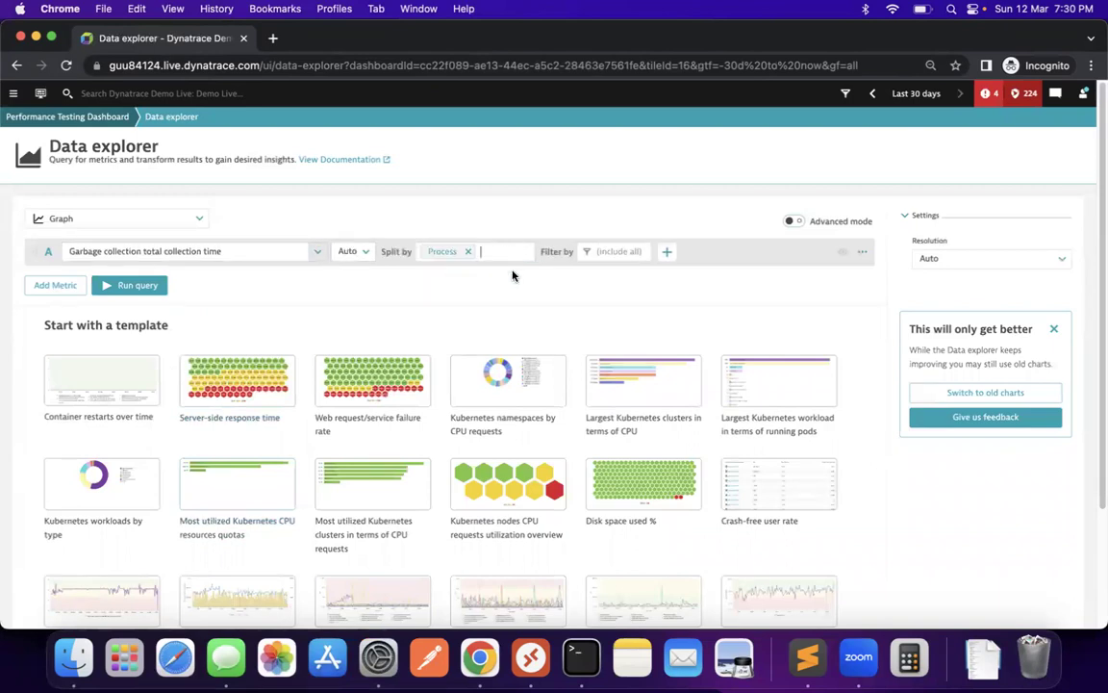
left_click(586, 251)
left_click(644, 278)
left_click(688, 275)
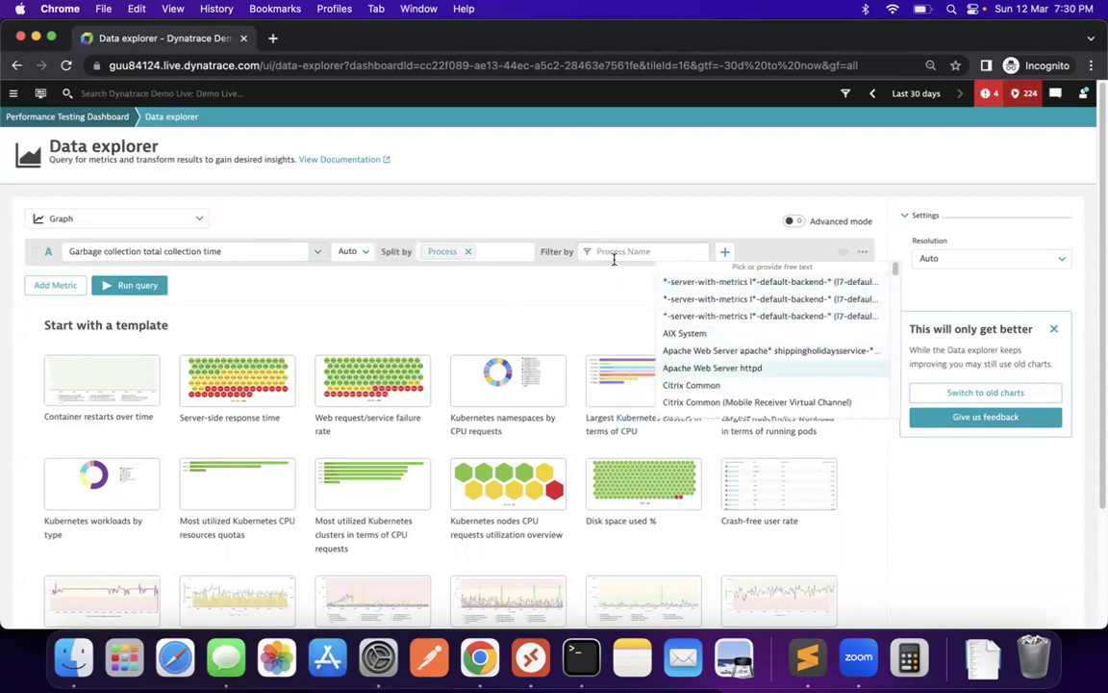
left_click(581, 300)
Remove the Filter By option from the garbage collection metric and run the query
left_click(723, 251)
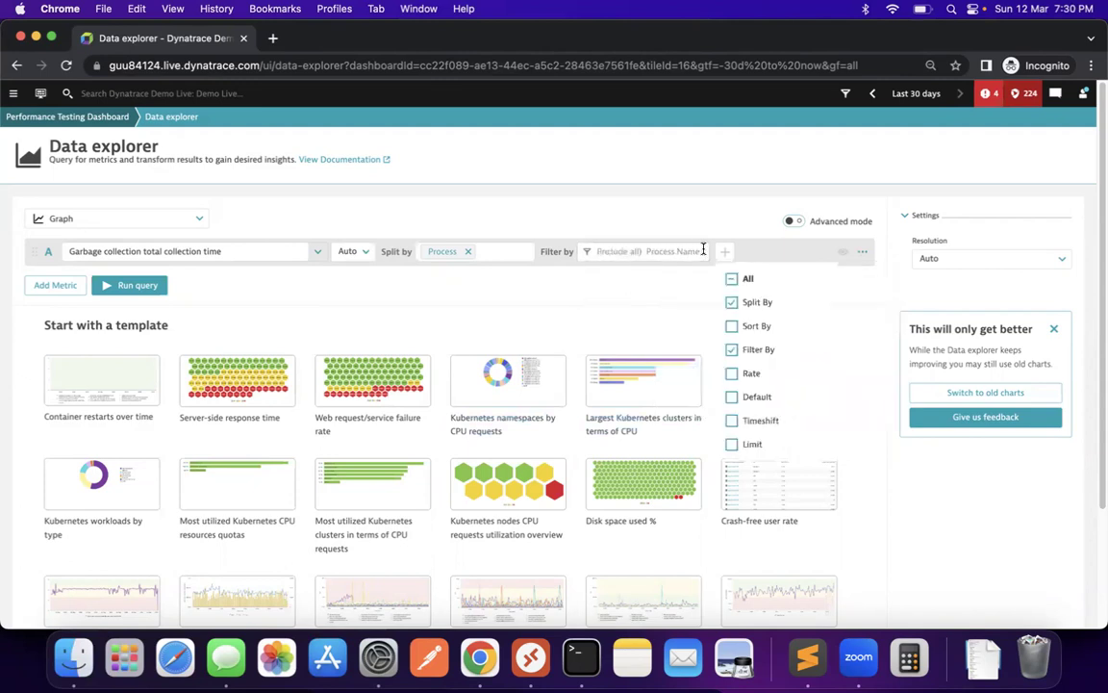
left_click(731, 350)
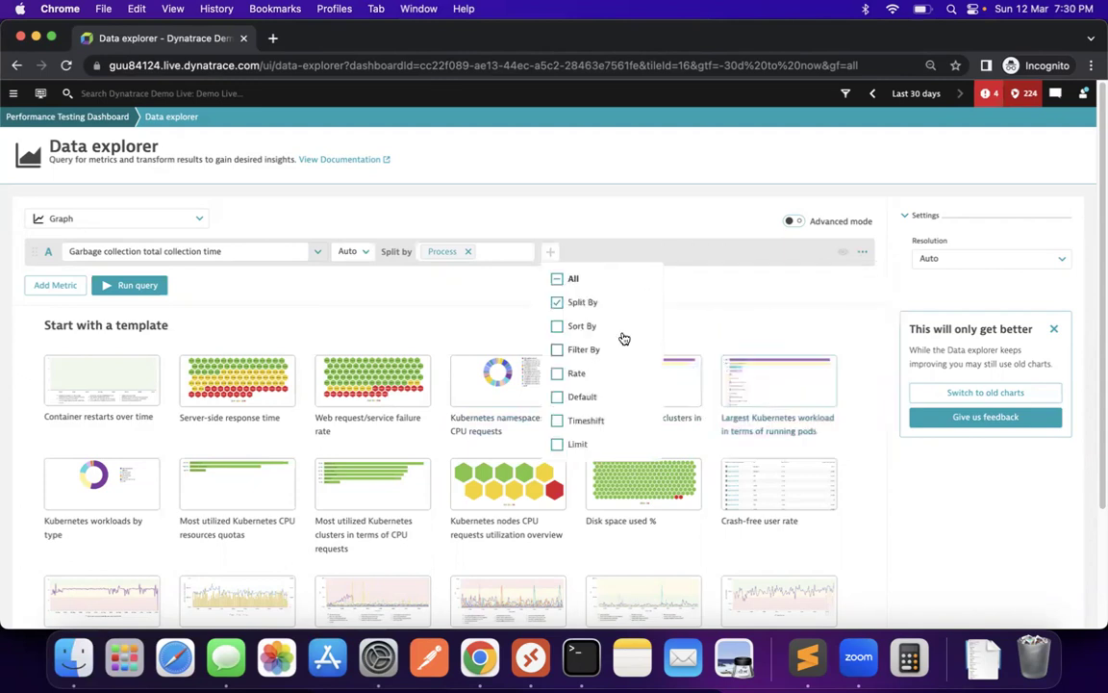
left_click(462, 299)
left_click(126, 286)
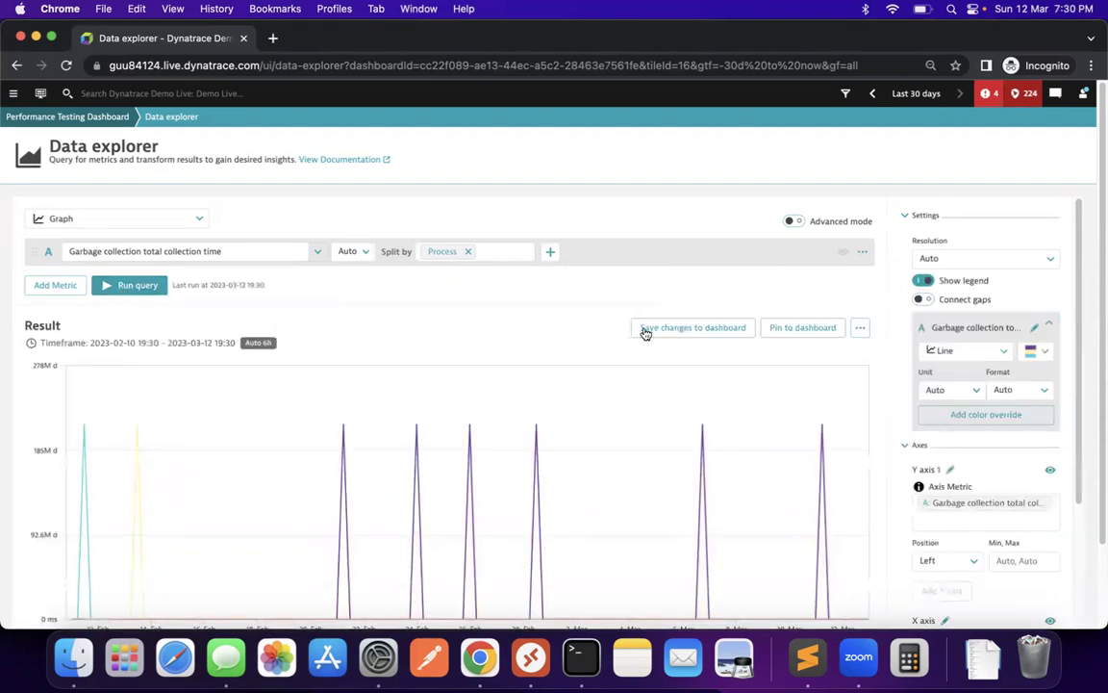
Save the garbage collection query to the dashboard and widen its tile to match the neighbouring Sum CPU time per svc tile
left_click(683, 328)
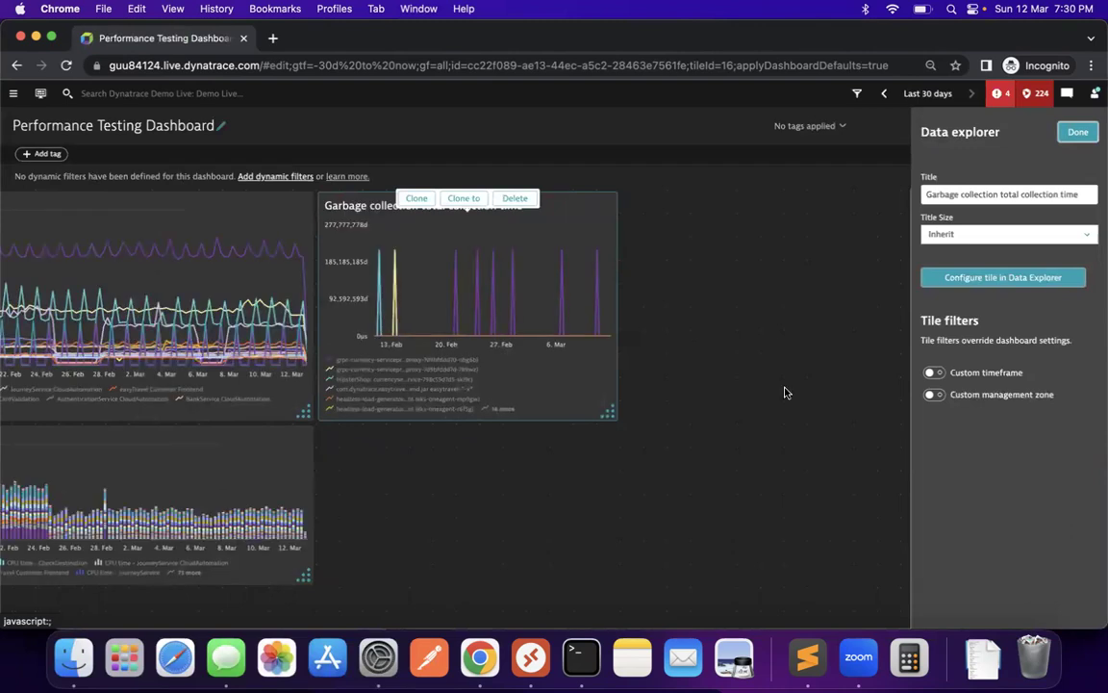
left_click_drag(610, 416, 827, 417)
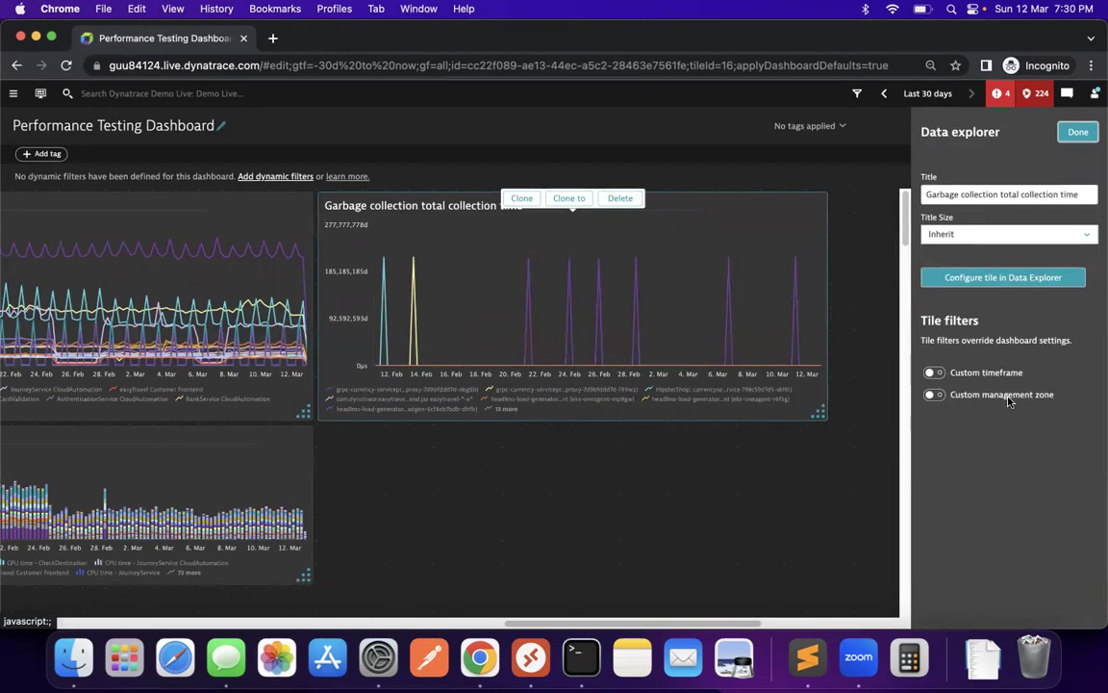
left_click(747, 475)
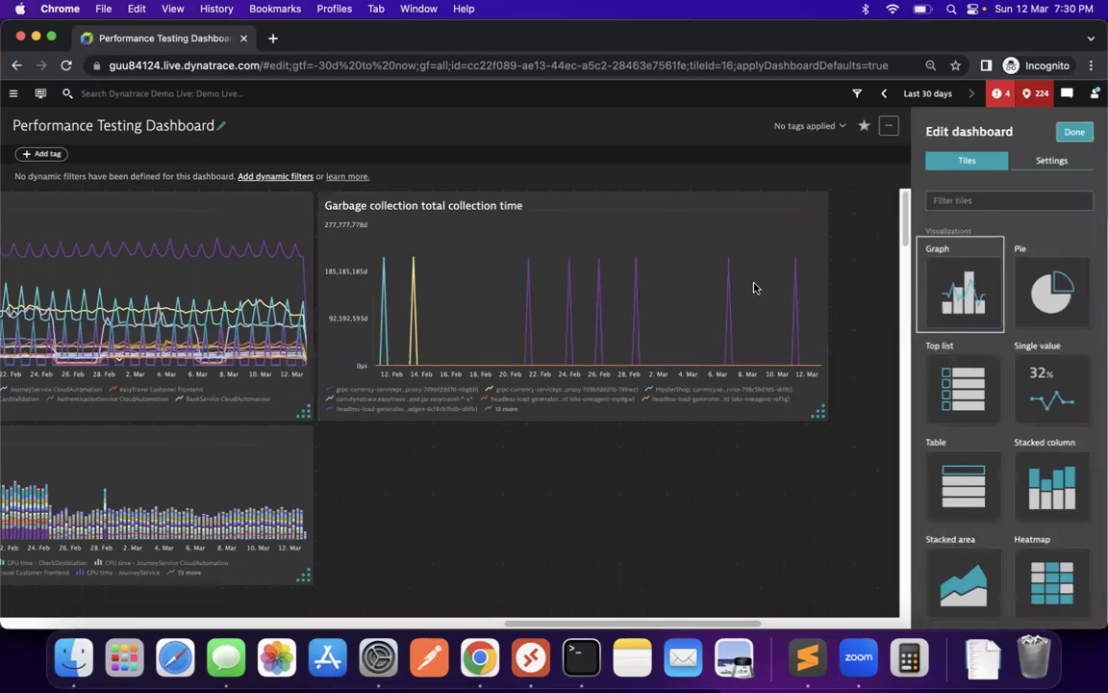
Clone the Garbage collection total collection time tile and place the copy directly below the original
left_click(590, 254)
left_click(520, 199)
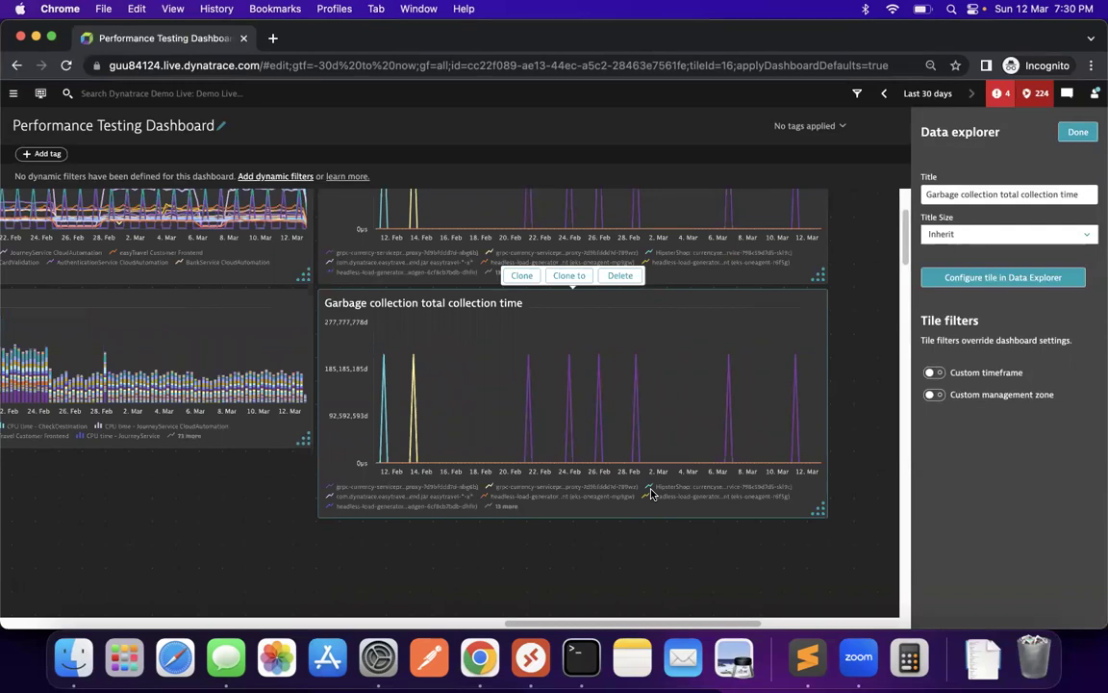
Change the cloned garbage collection tile's visualization to Top list, rerun its query and save the changes to the dashboard
left_click(1028, 280)
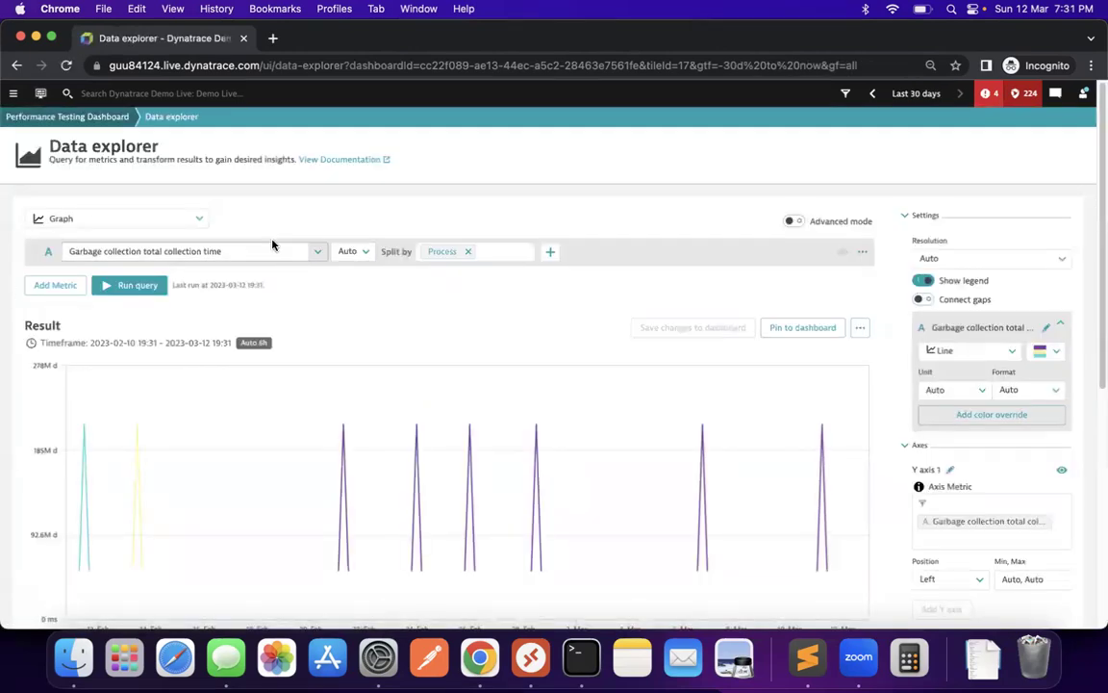
left_click(125, 218)
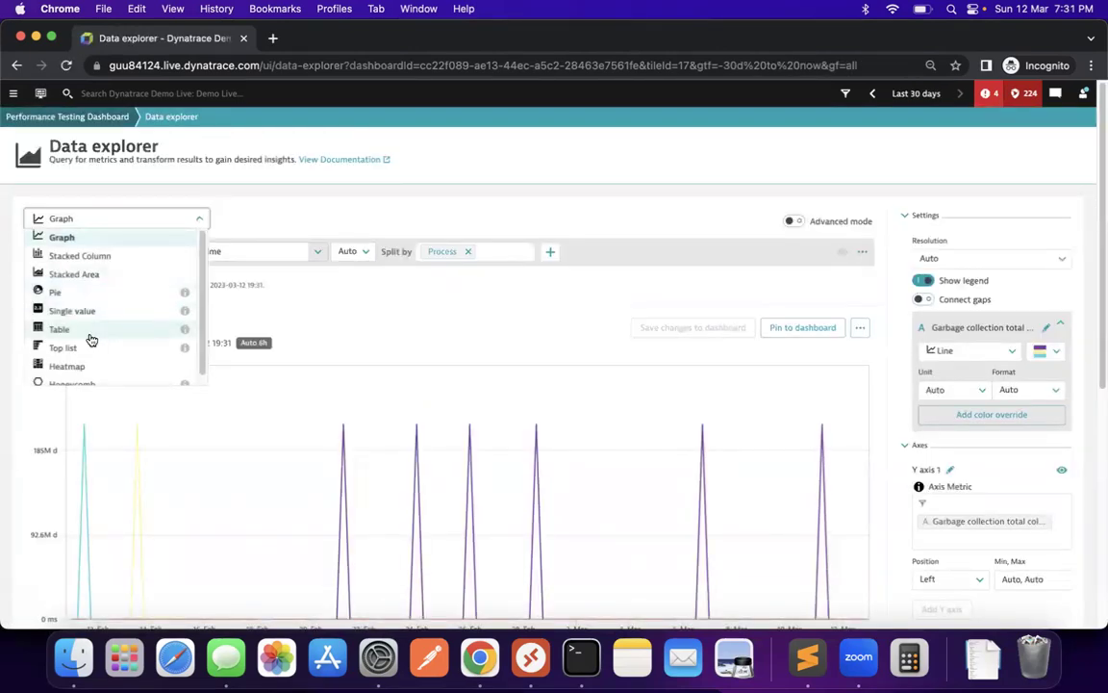
left_click(89, 347)
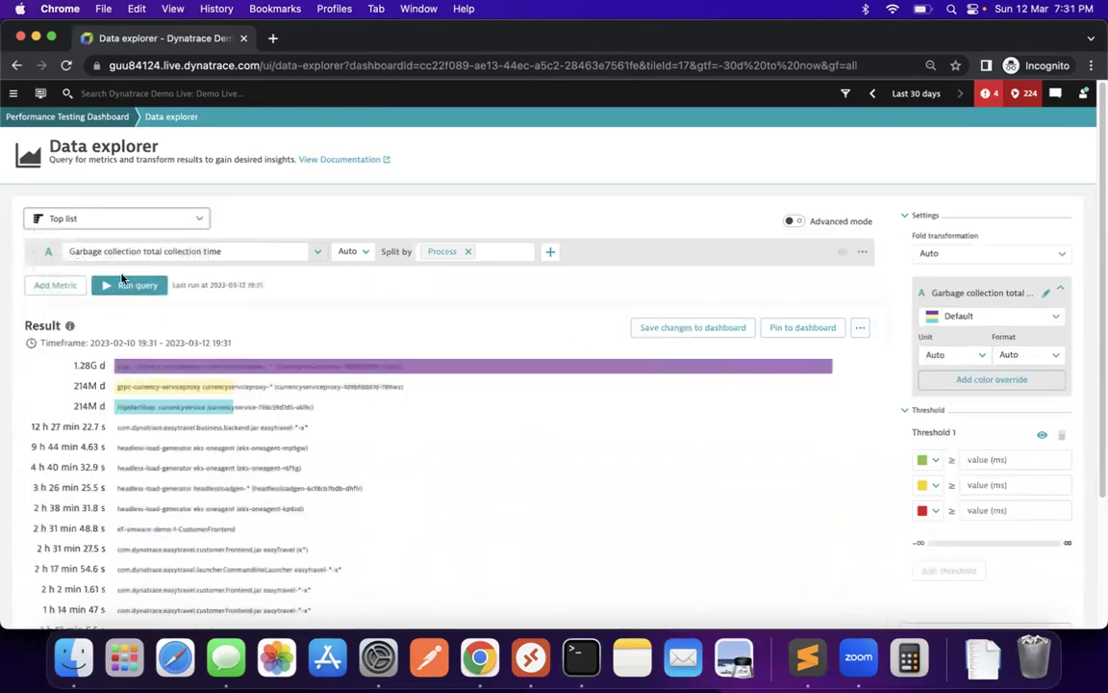
left_click(141, 290)
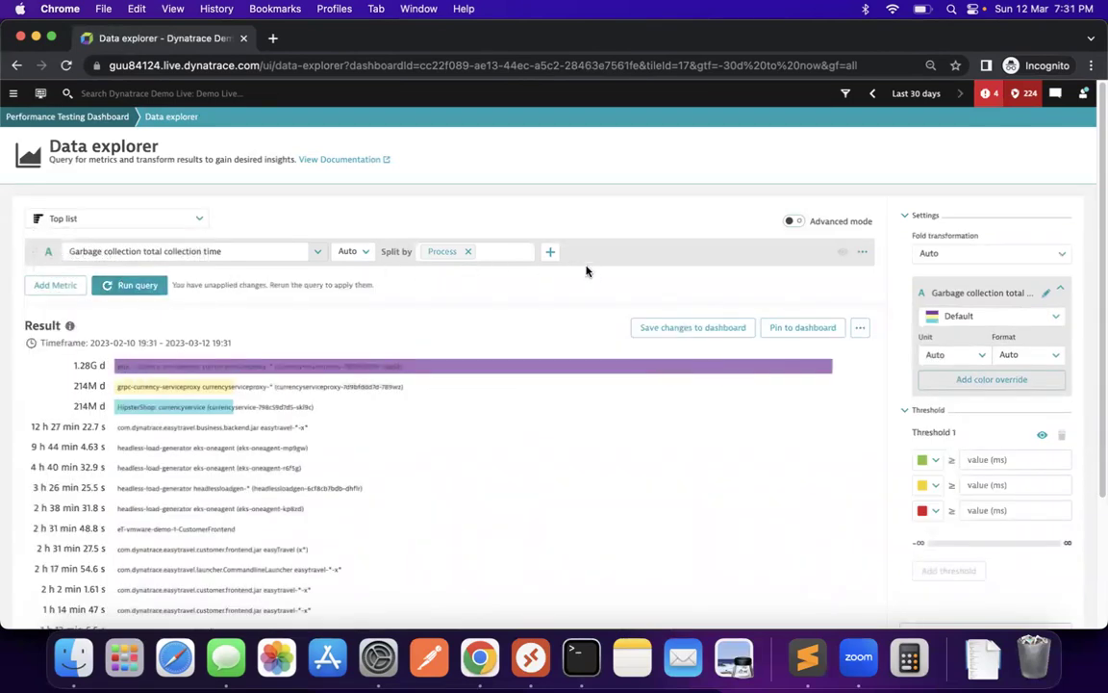
scroll(537, 472, "down", 3)
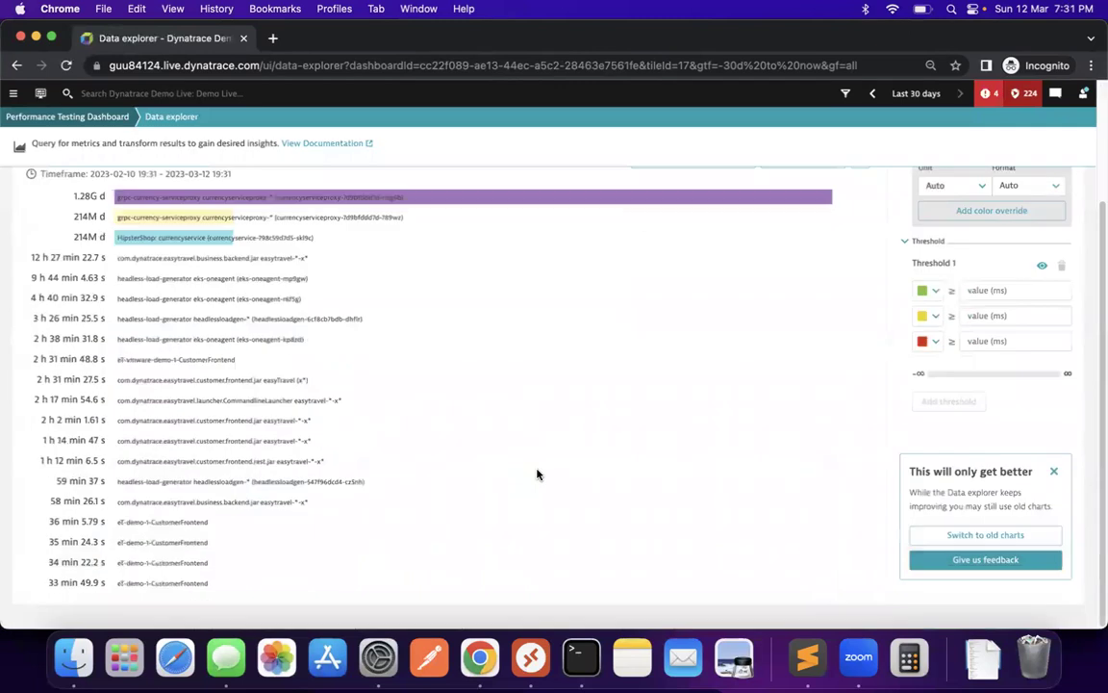
scroll(537, 472, "up", 3)
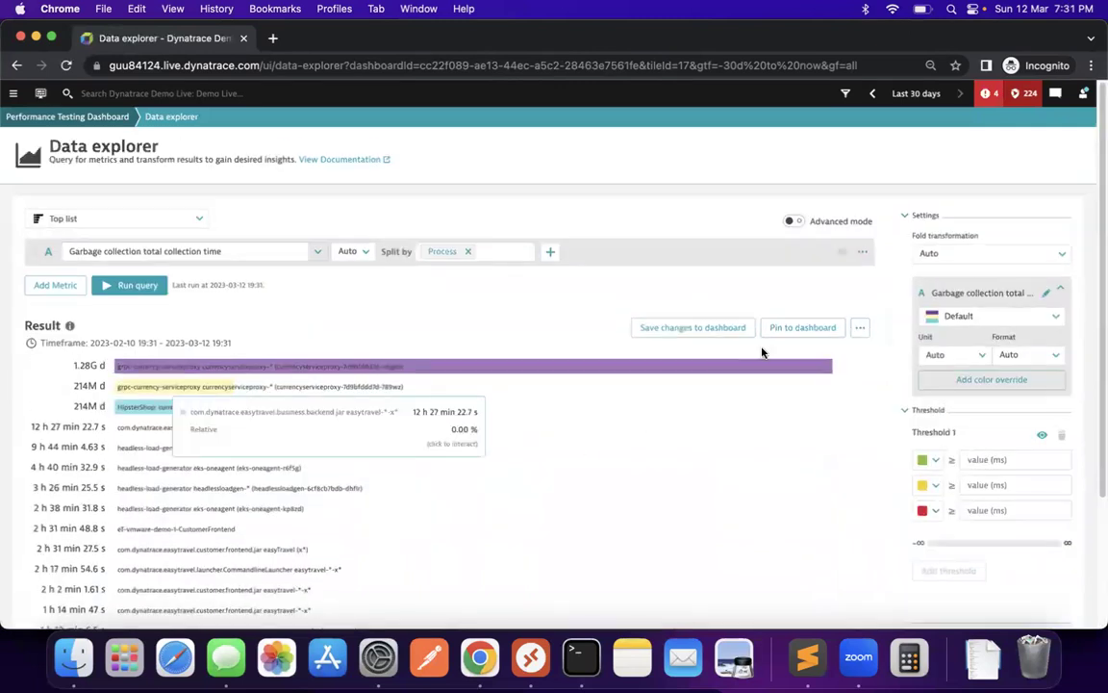
left_click(662, 329)
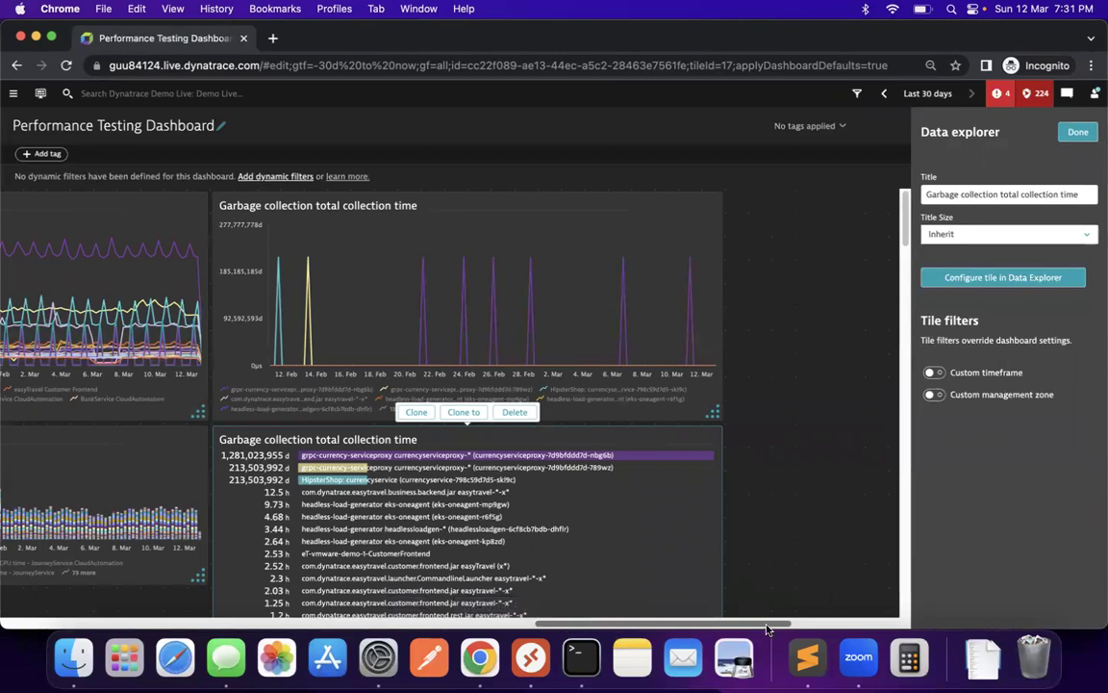
Increase the height of the "services CPU wait io Lock time" tile to match the garbage collection top list beside it
scroll(673, 569, "left", 10)
scroll(792, 572, "left", 2)
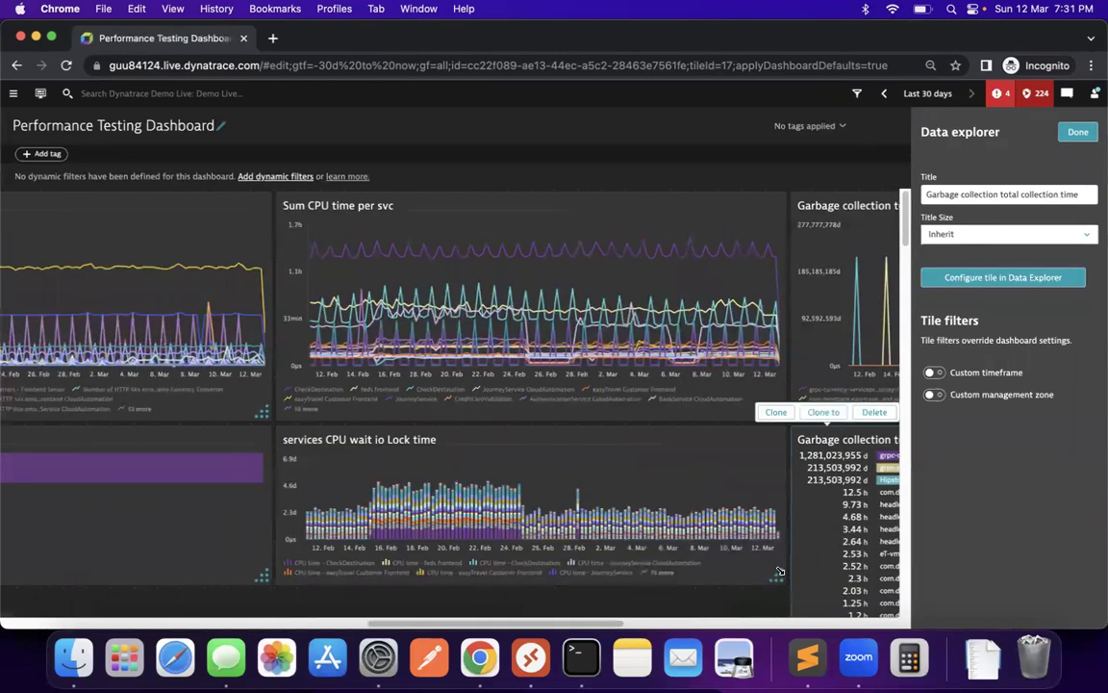
left_click(770, 606)
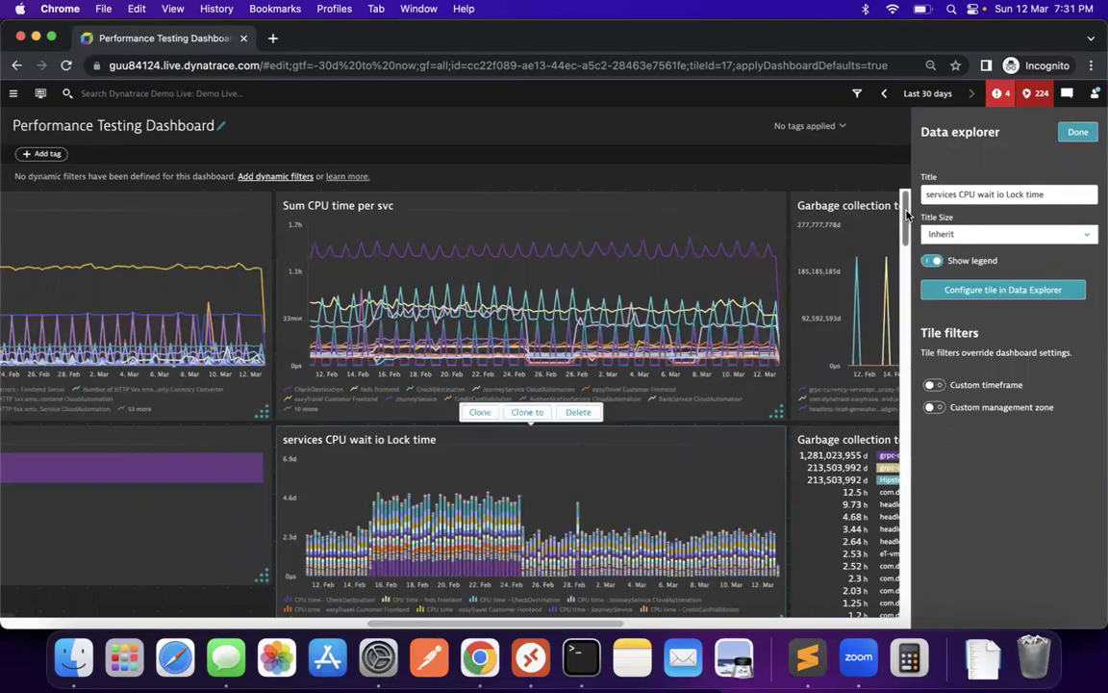
scroll(806, 412, "down", 3)
left_click_drag(780, 451, 780, 477)
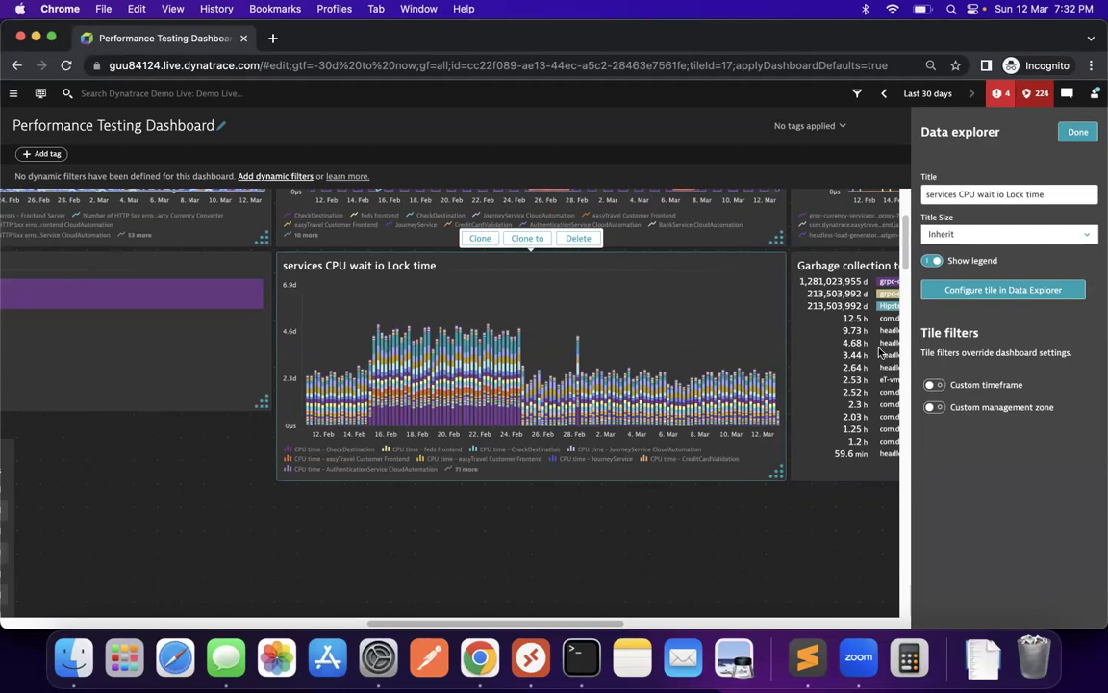
Review the dashboard tiles from CPU and memory utilization across to services CPU wait io Lock time, then down to the database calls table
scroll(907, 248, "up", 4)
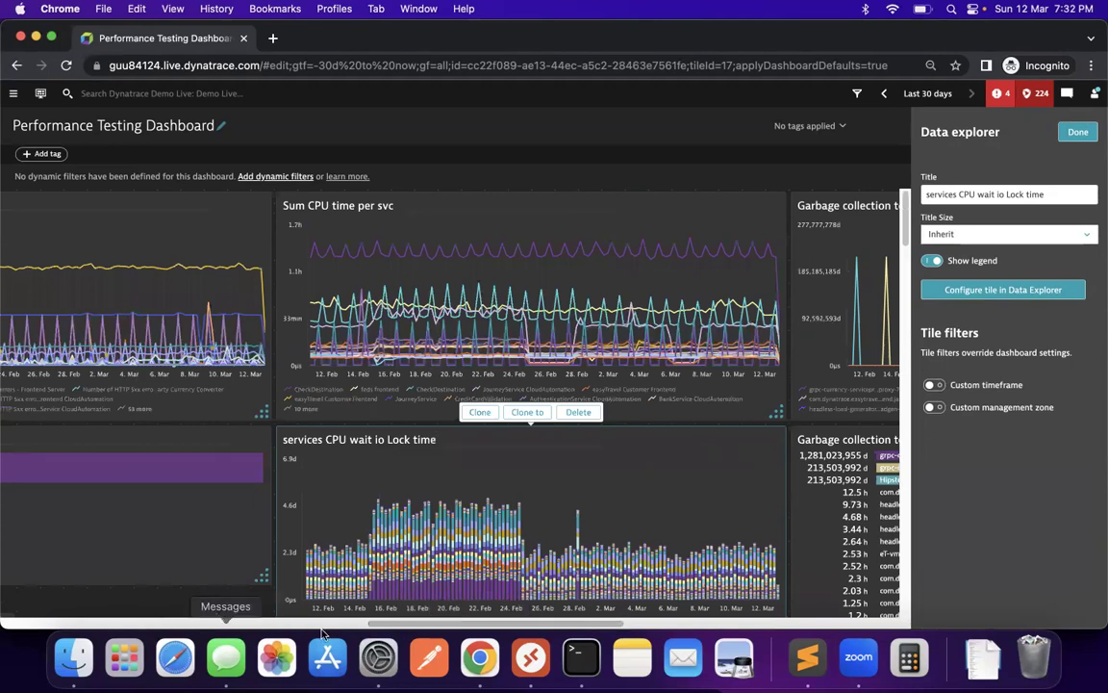
scroll(384, 618, "left", 5)
scroll(384, 618, "left", 10)
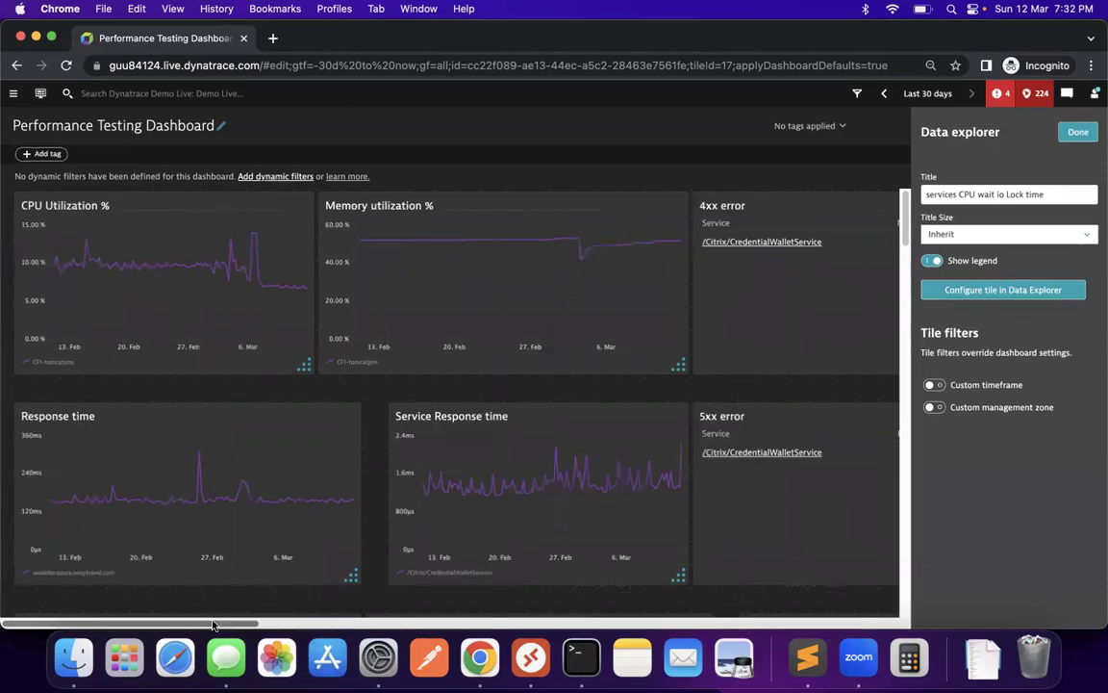
scroll(214, 625, "right", 8)
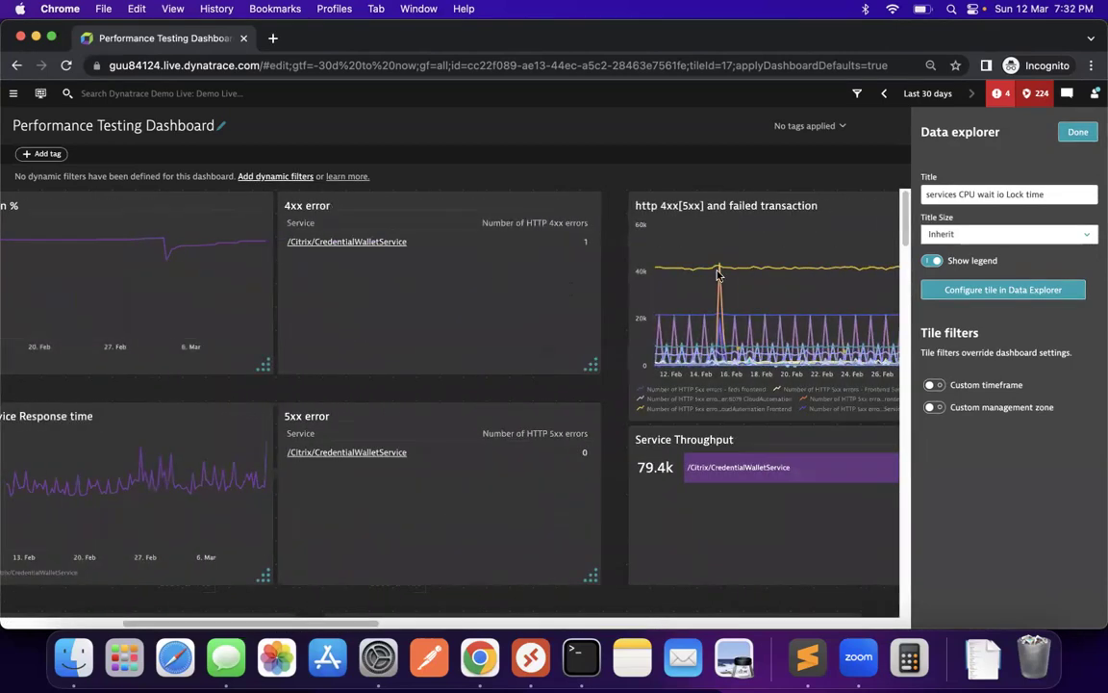
scroll(313, 560, "right", 5)
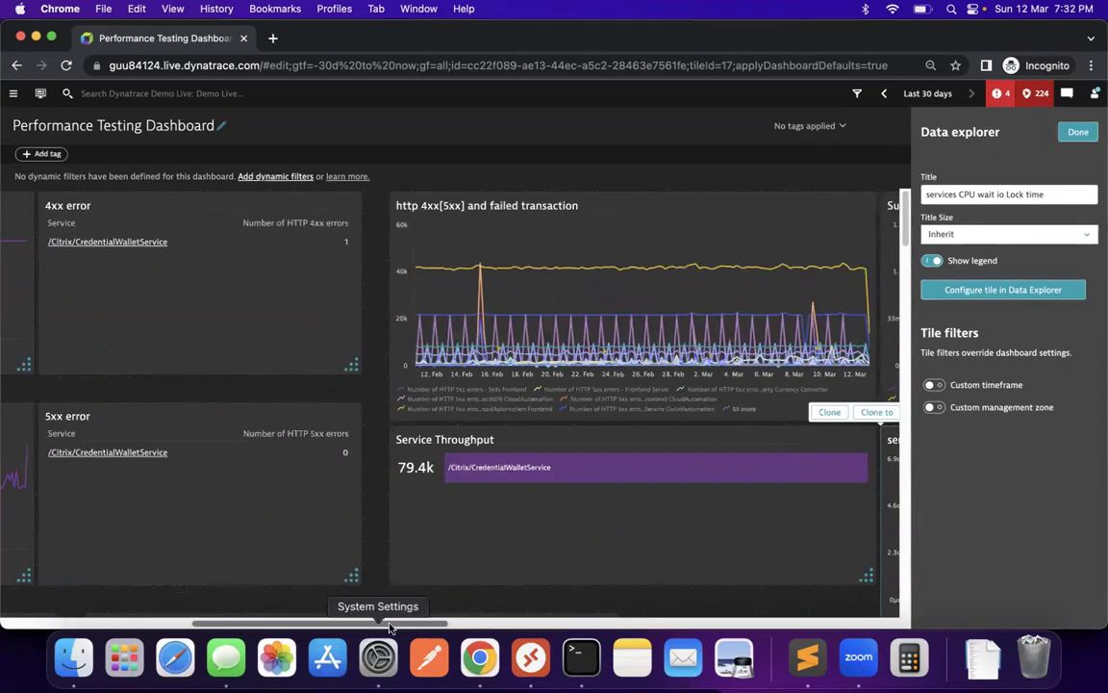
left_click_drag(390, 627, 525, 625)
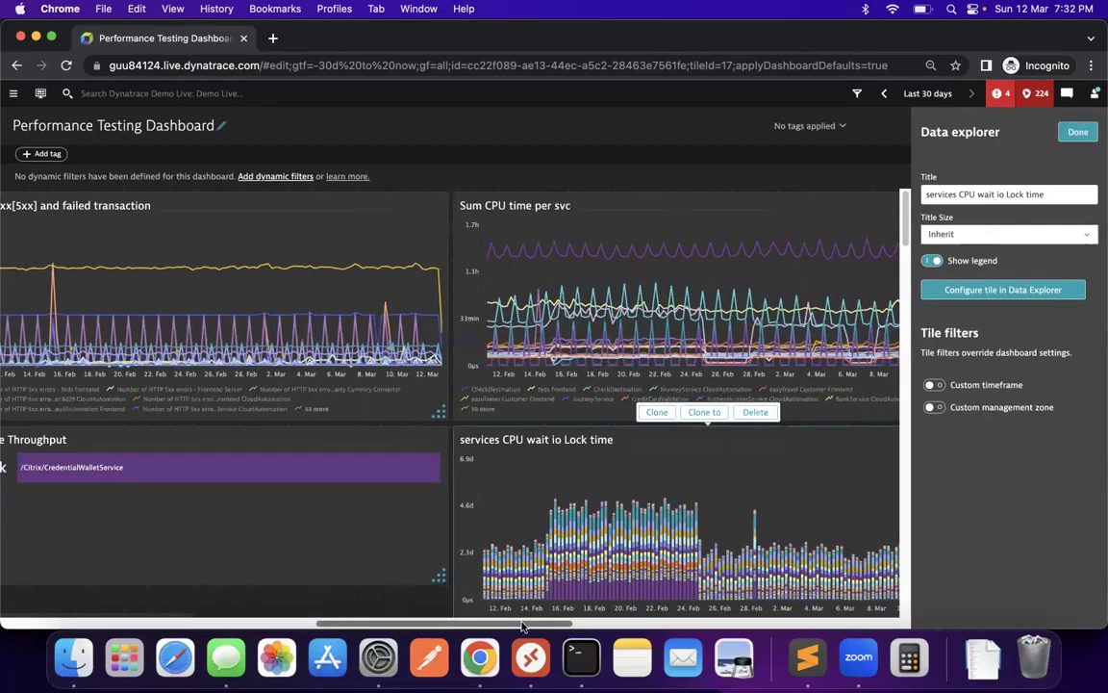
scroll(542, 550, "down", 5)
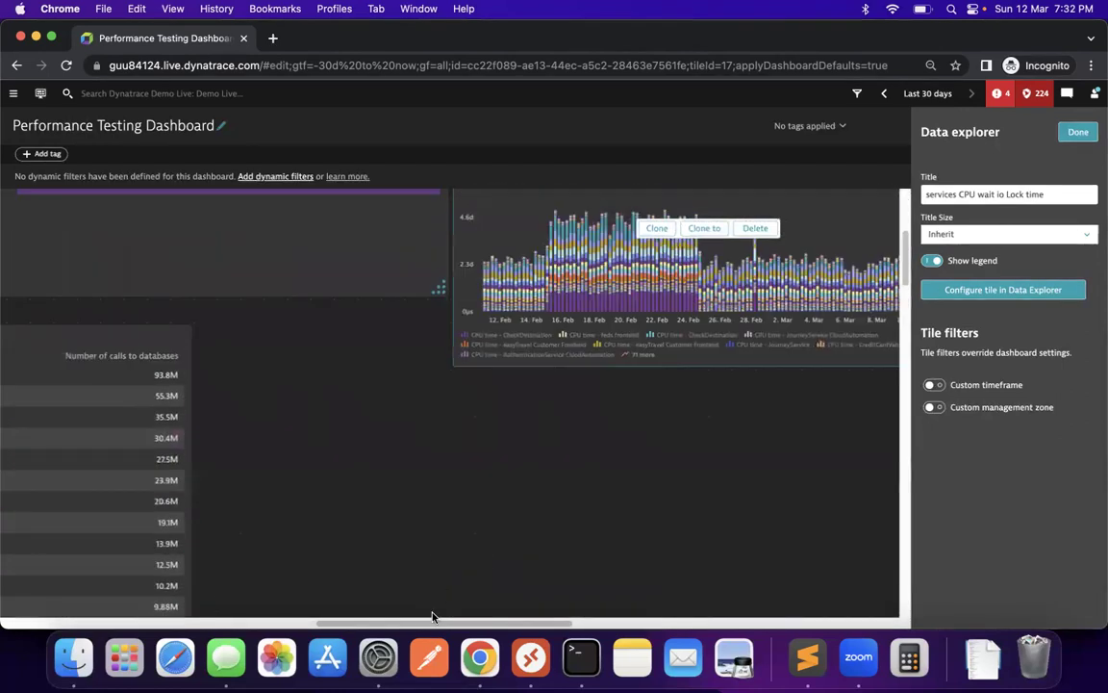
Review the dashboard tiles from Service Throughput and DB Calls per service back through response times and failure rates to CPU Utilization %
scroll(432, 618, "up", 1)
left_click_drag(433, 623, 270, 620)
scroll(329, 519, "left", 2)
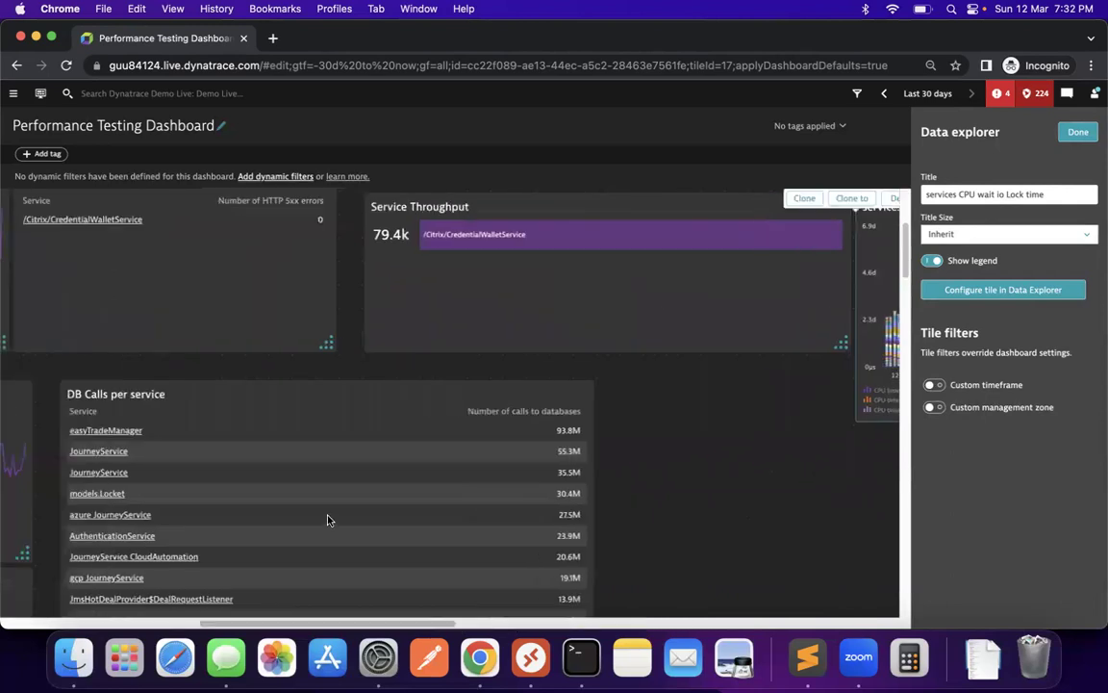
scroll(327, 520, "down", 1)
scroll(327, 520, "down", 5)
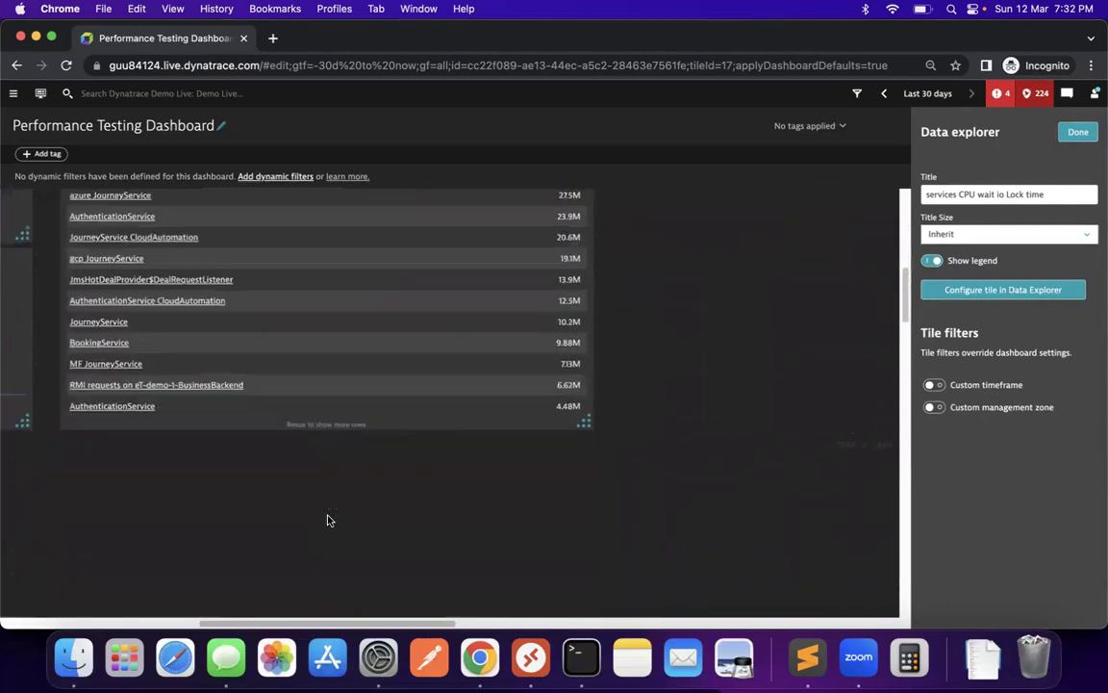
left_click_drag(408, 623, 272, 630)
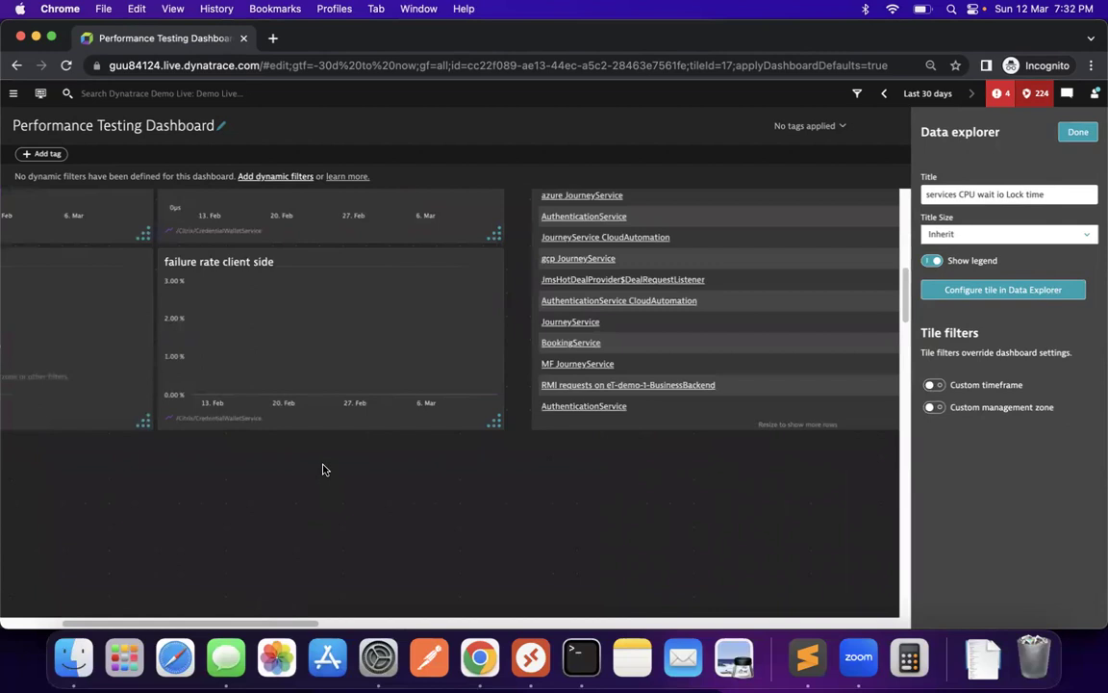
scroll(323, 470, "up", 3)
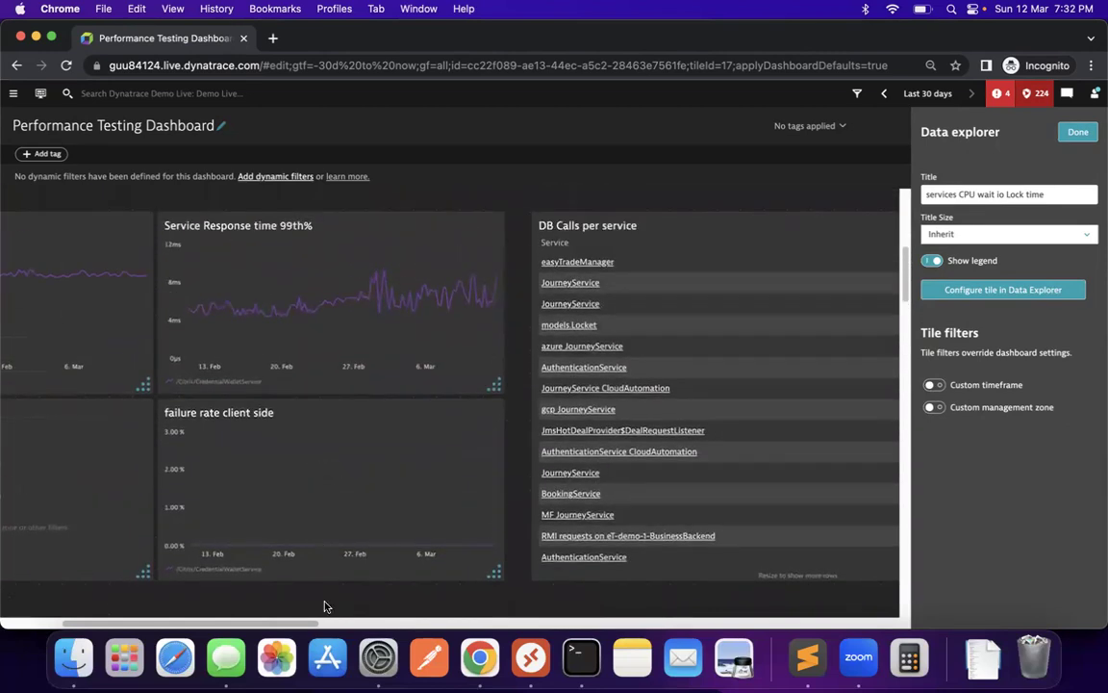
scroll(212, 606, "left", 6)
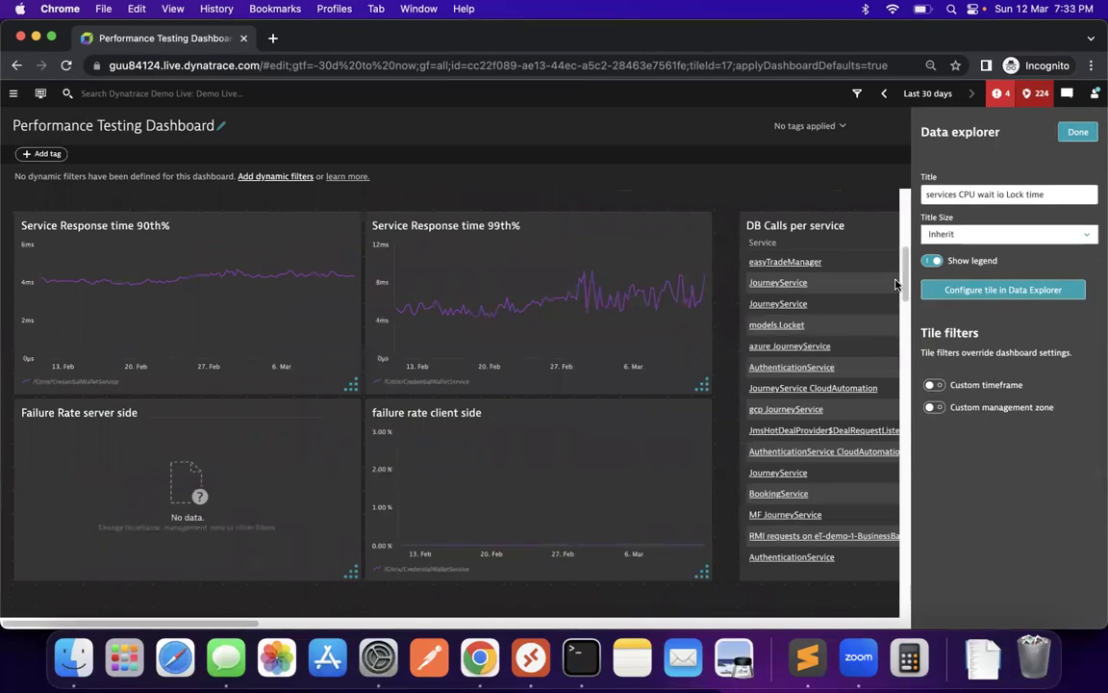
left_click_drag(902, 284, 909, 200)
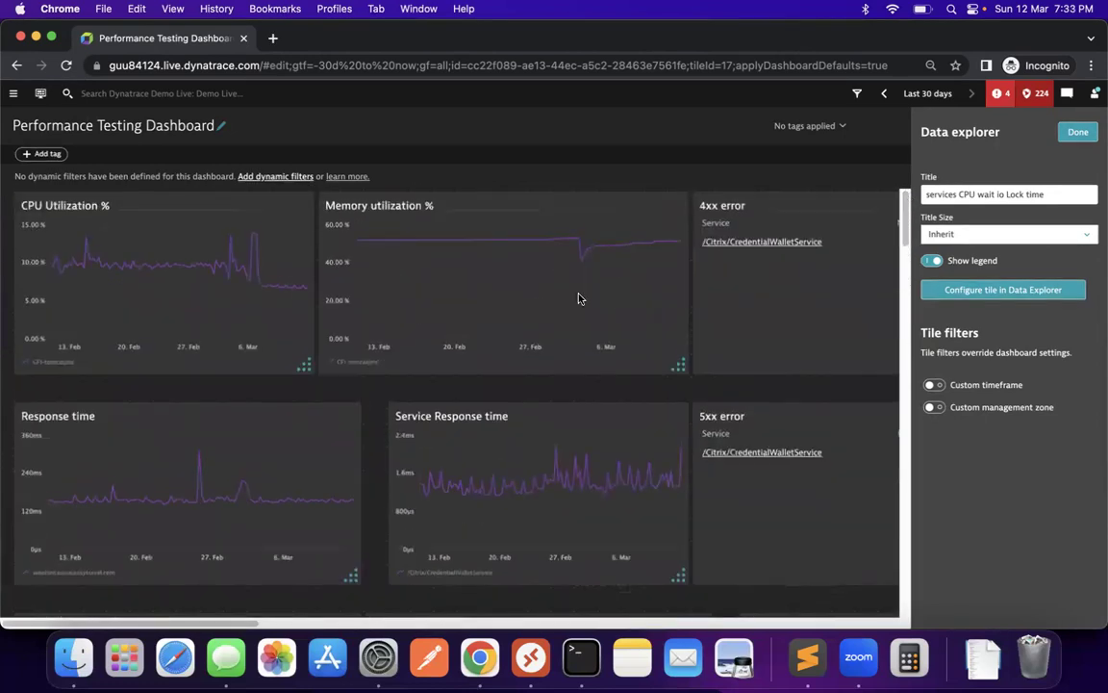
Finish editing the Performance Testing Dashboard and open its configuration settings
left_click(1095, 135)
left_click(1063, 132)
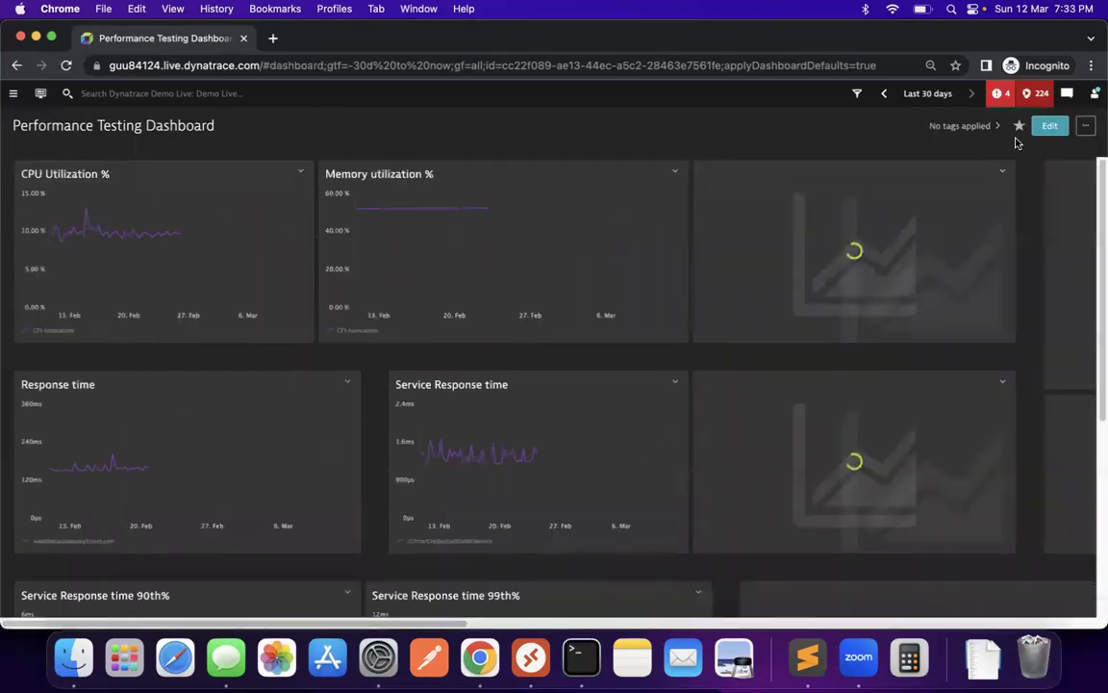
left_click(1085, 127)
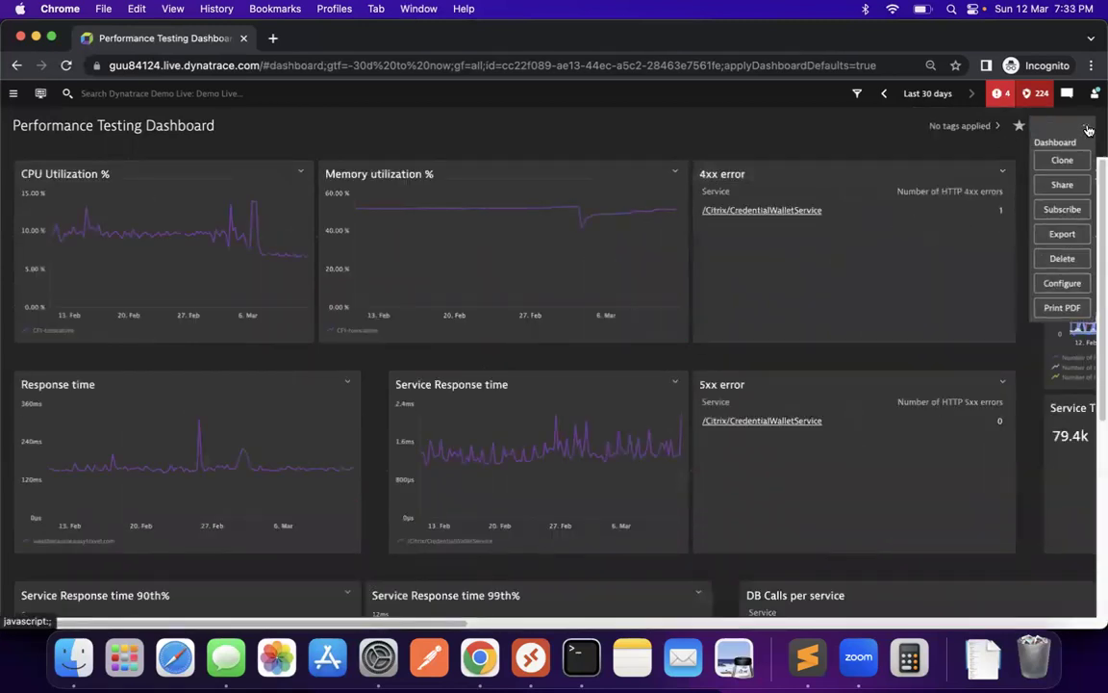
left_click(1070, 286)
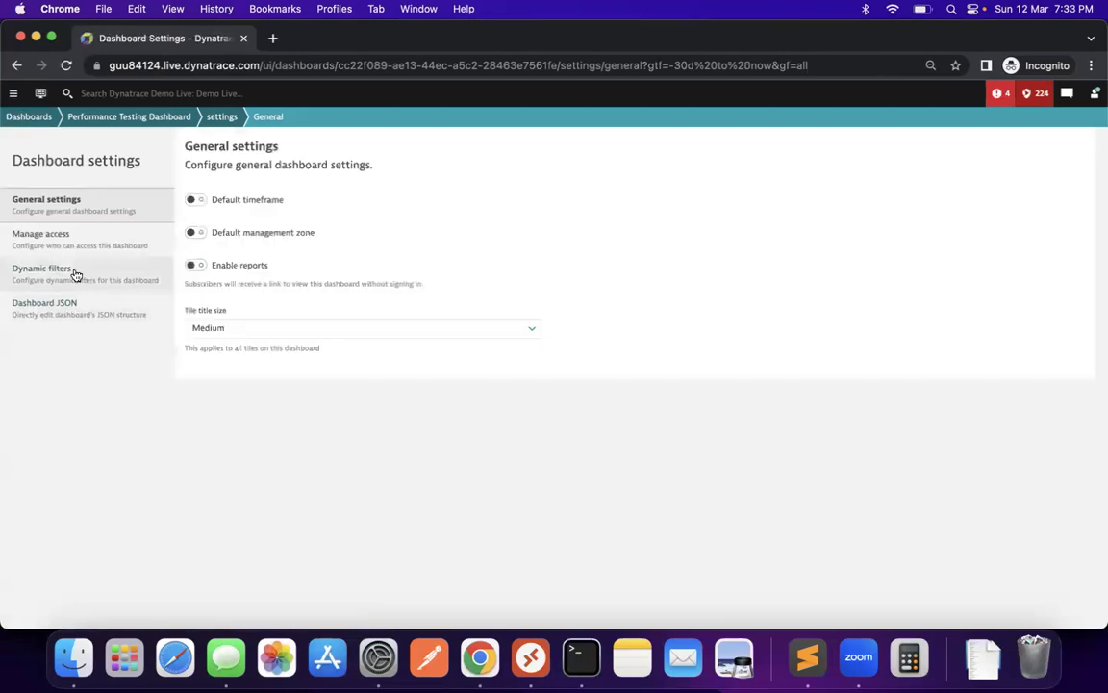
Add a dynamic filter with the criterion Service type to the dashboard and save the changes
left_click(78, 274)
left_click(212, 208)
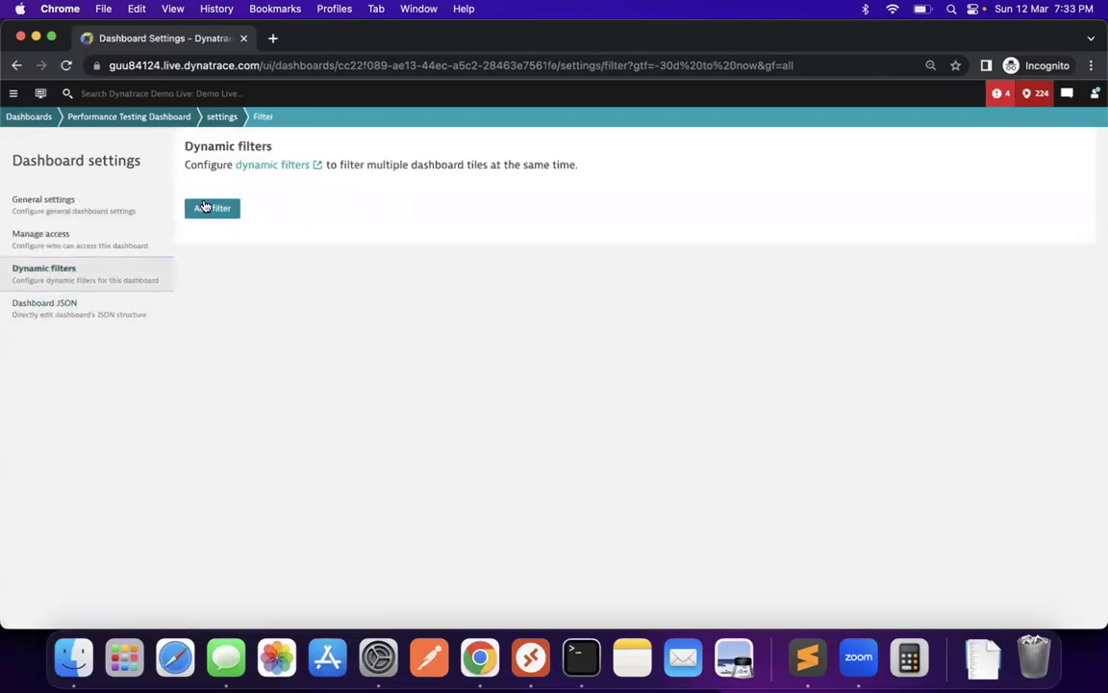
left_click(250, 319)
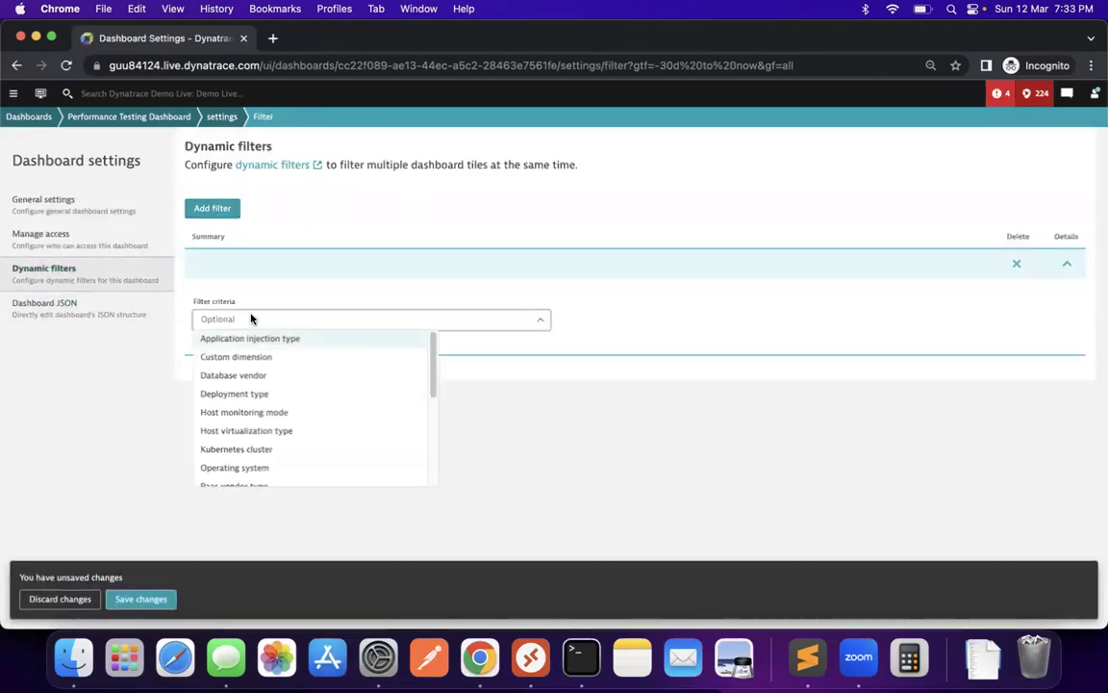
left_click_drag(434, 366, 433, 435)
left_click(285, 399)
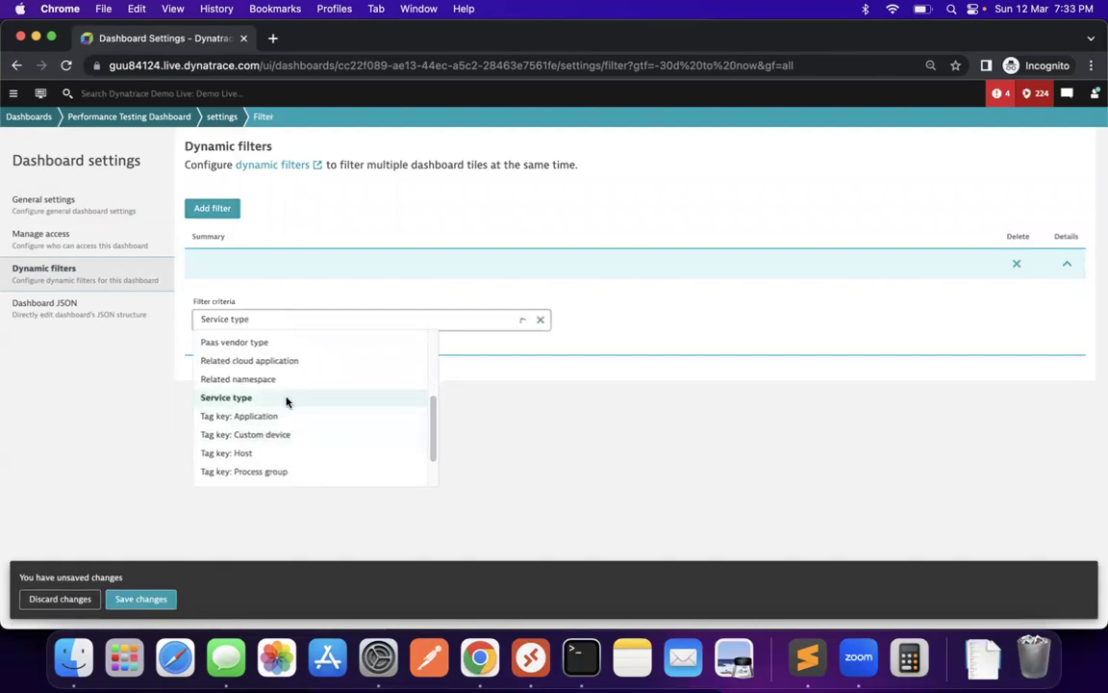
left_click(135, 599)
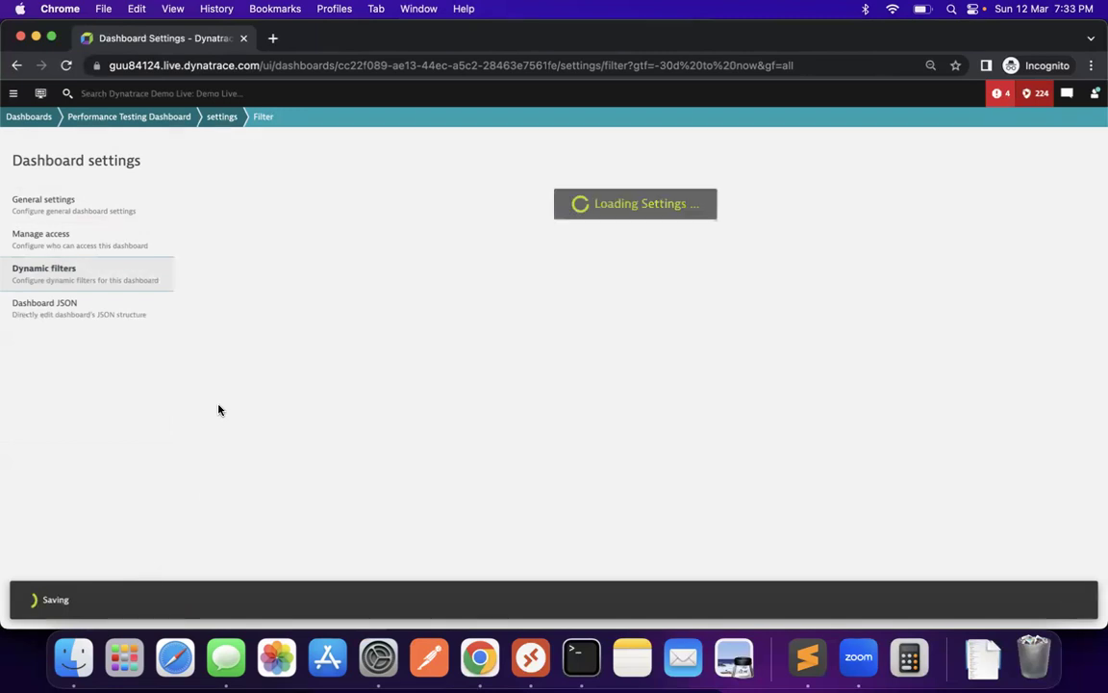
Add a second dynamic filter with the criterion Database vendor and save the changes
left_click(213, 208)
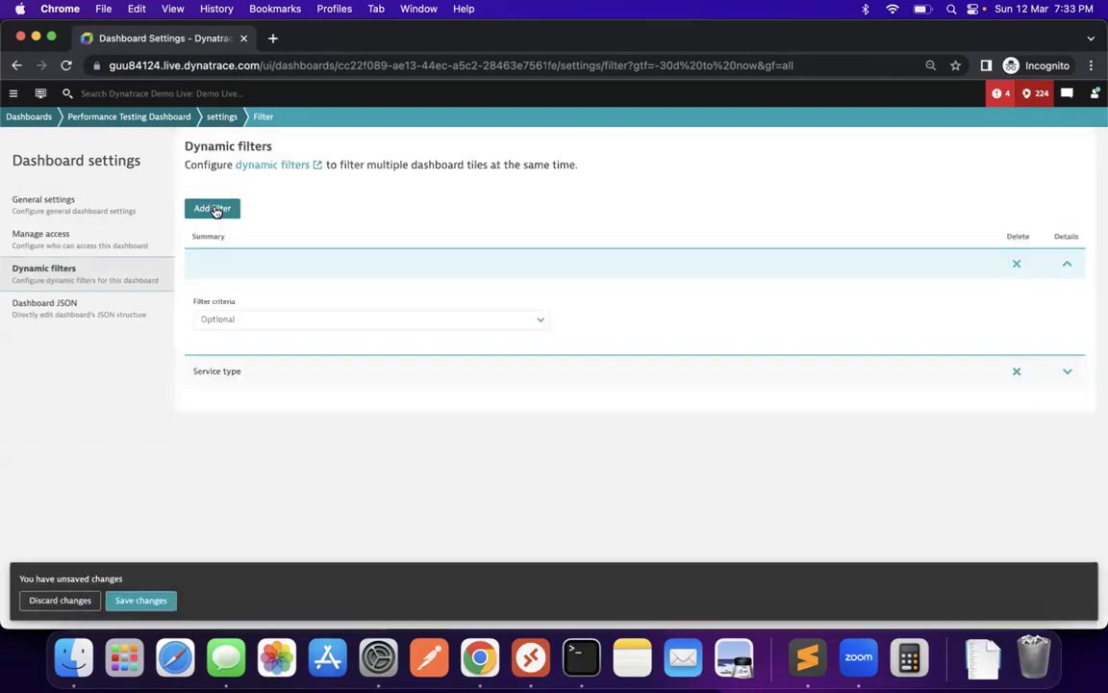
left_click(263, 318)
mouse_move(433, 370)
left_mouse_down()
mouse_move(430, 467)
mouse_move(431, 366)
left_mouse_up()
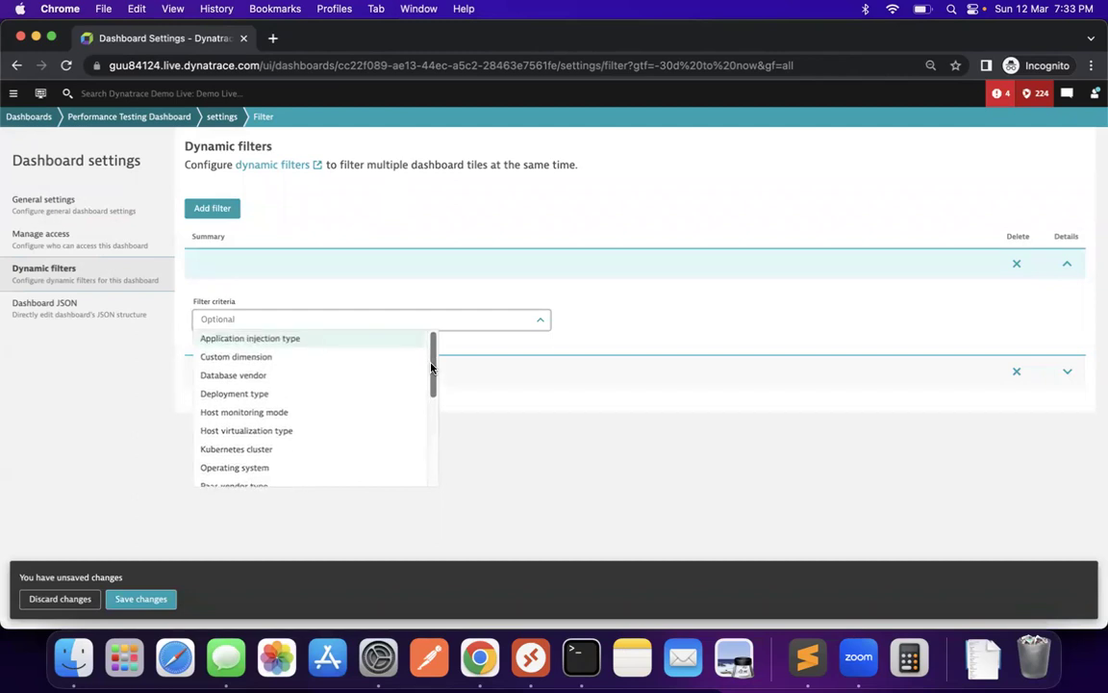
left_click(266, 375)
left_click(141, 600)
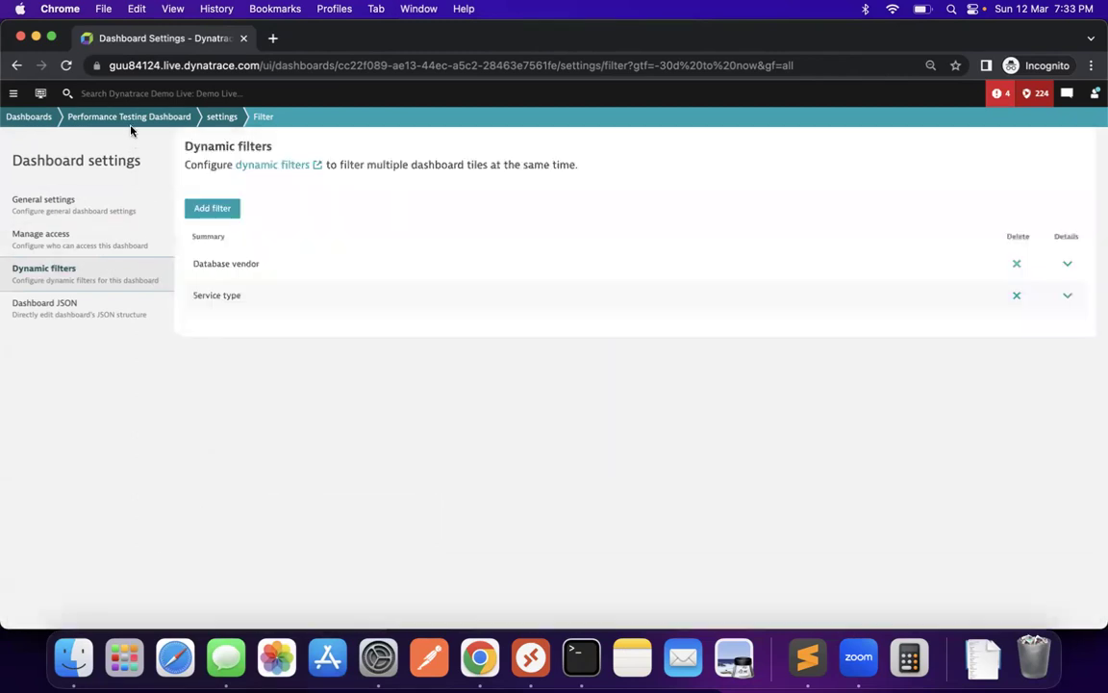
Return to the Performance Testing Dashboard and look across its tiles from CPU Utilization % to services CPU wait io Lock time and back
left_click(131, 116)
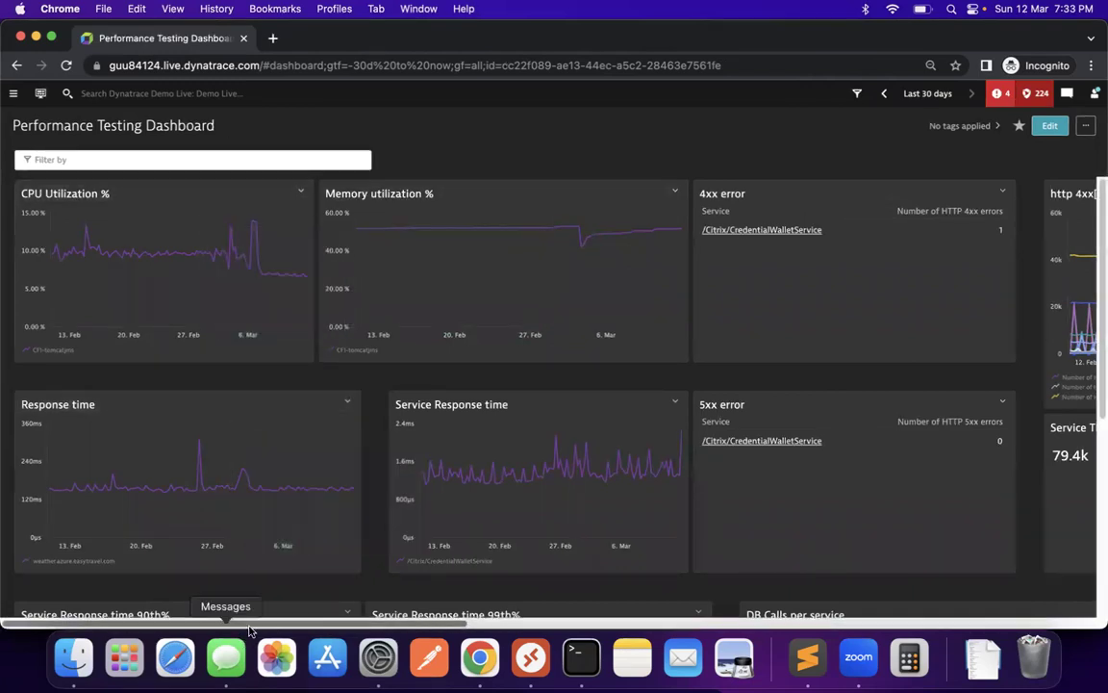
scroll(371, 630, "right", 5)
left_click_drag(370, 631, 656, 631)
scroll(656, 631, "right", 10)
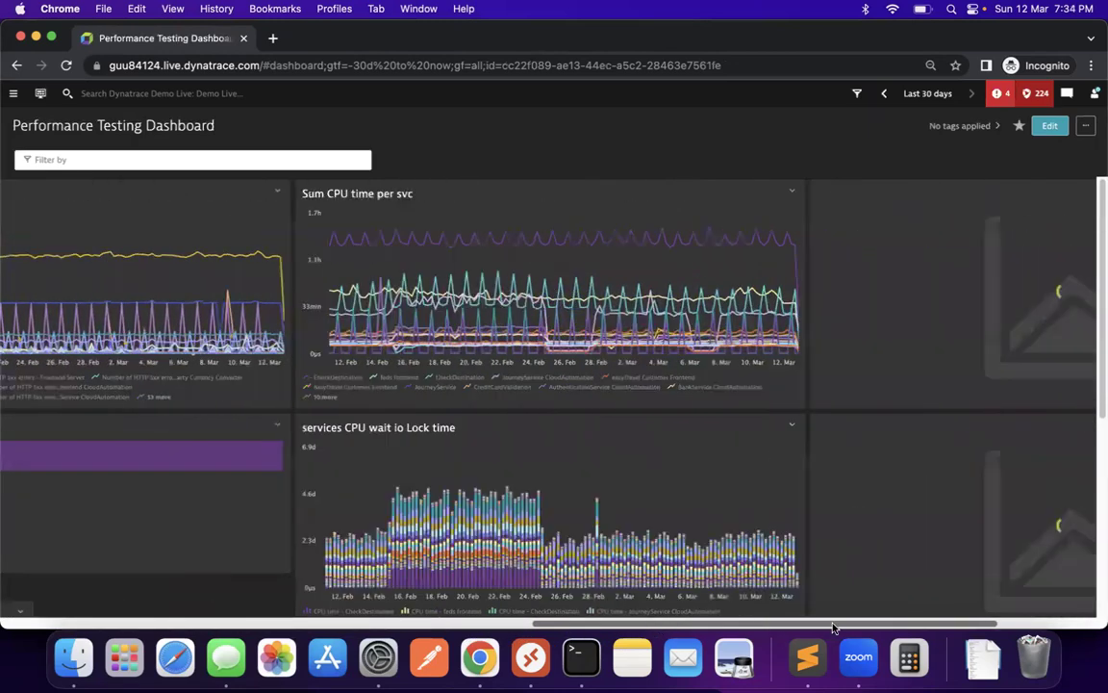
scroll(524, 631, "left", 15)
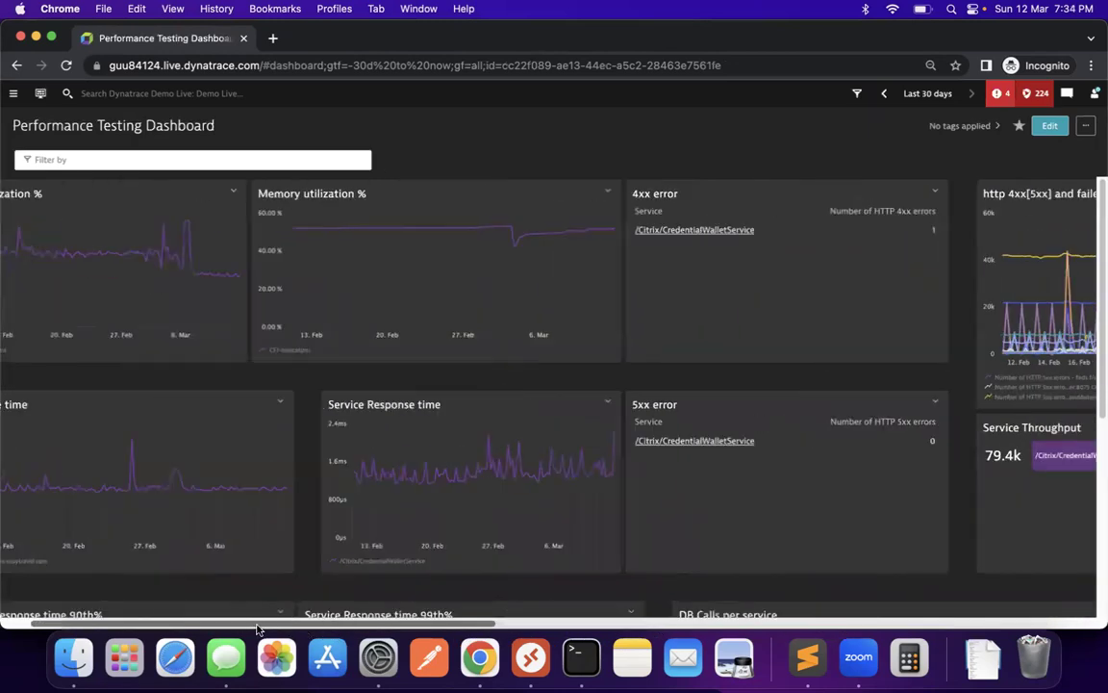